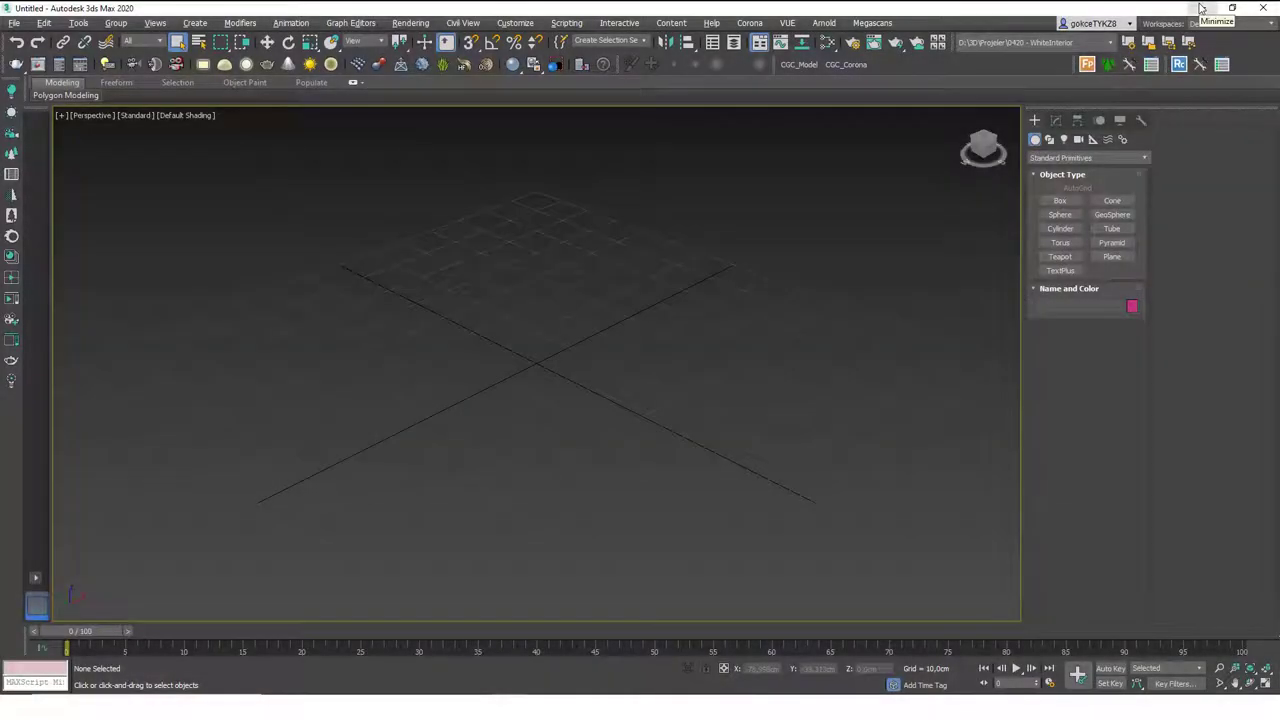
Step: Create a flat box near the centre of the grid, about 57.5 by 53.1 by 6 cm
left_click(1060, 200)
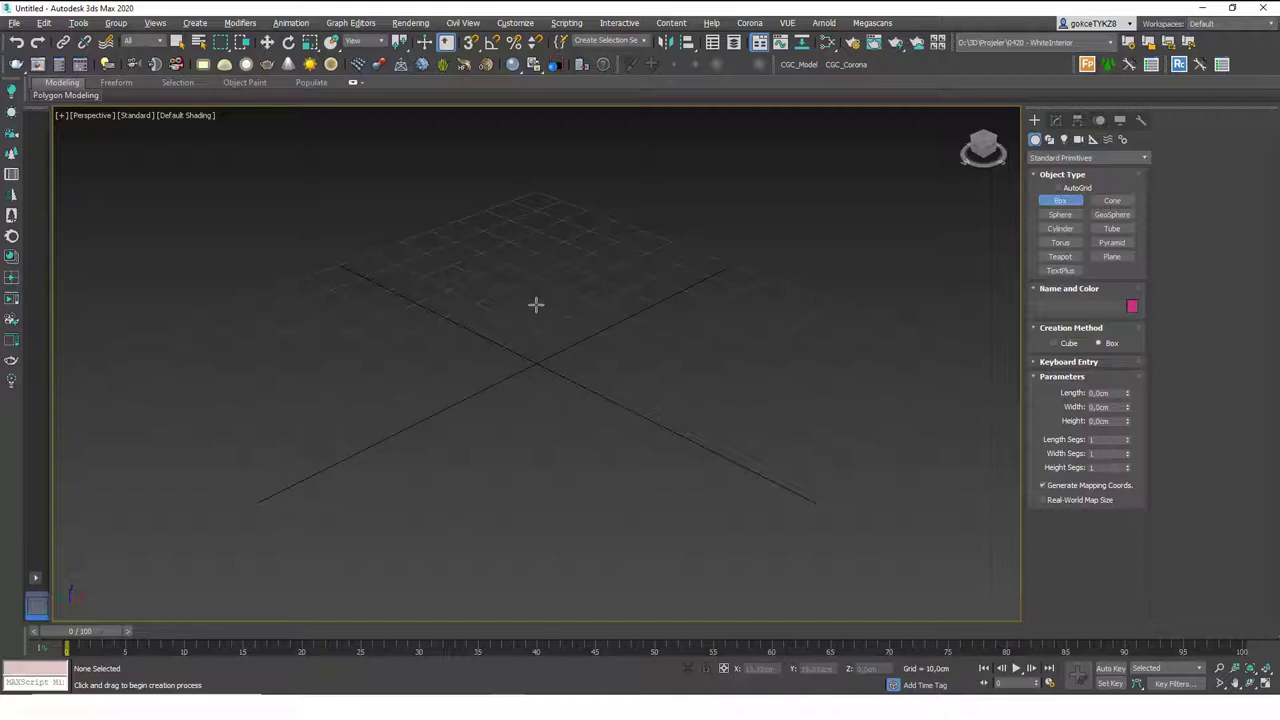
left_click_drag(530, 288, 548, 474)
left_click(532, 430)
Step: Set the box's length and width to 100 cm and its height to 3 cm to form the tabletop
left_click(1055, 121)
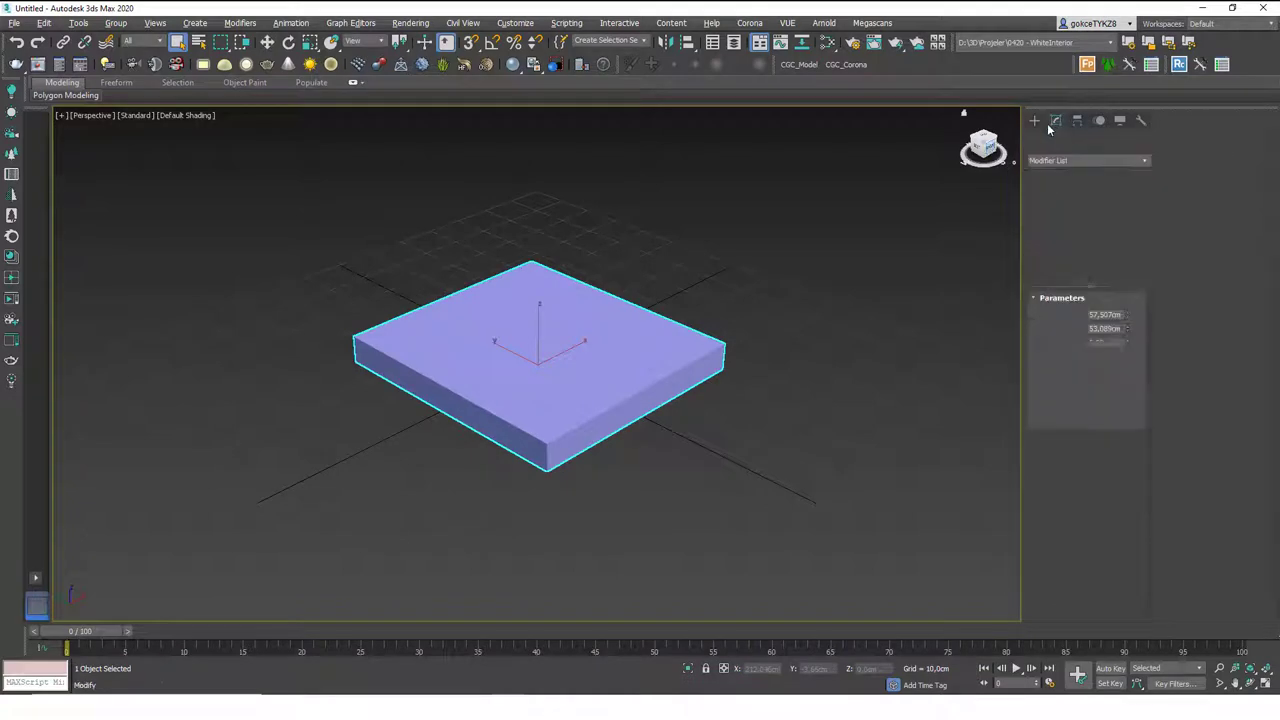
double_click(1109, 314)
type("100")
key("Tab")
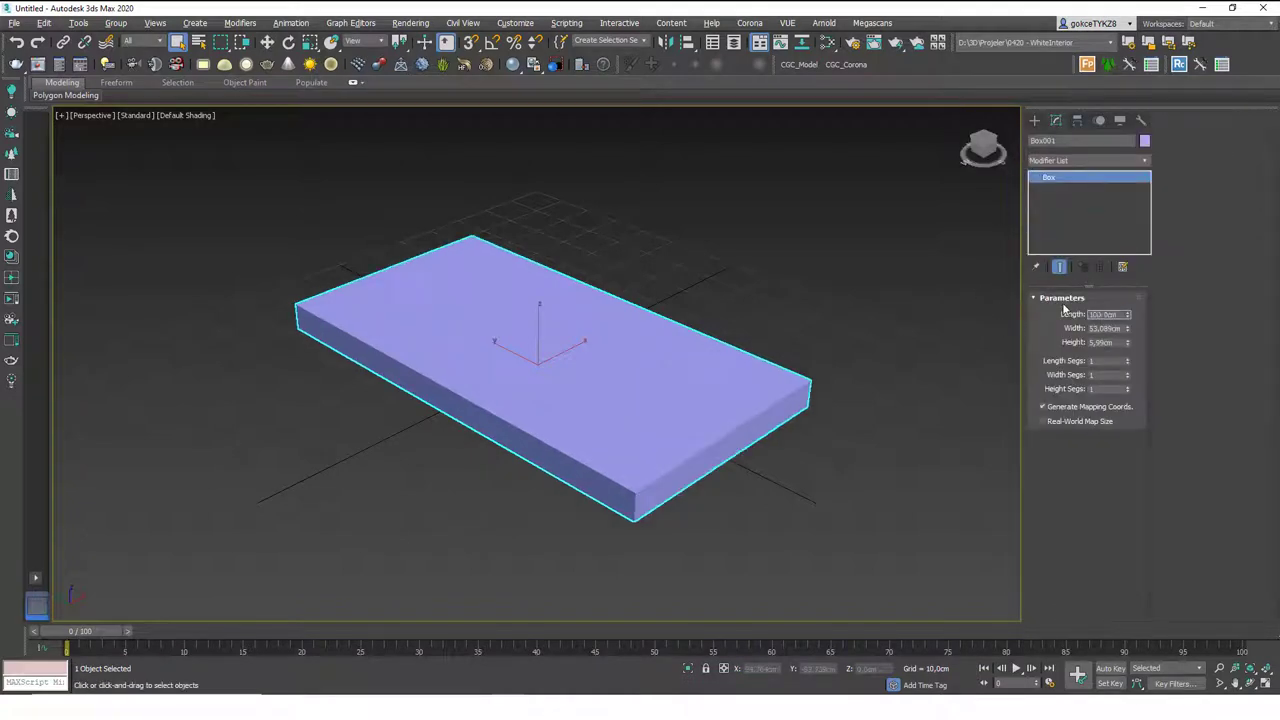
type("100")
key("Tab")
type("3")
key("Return")
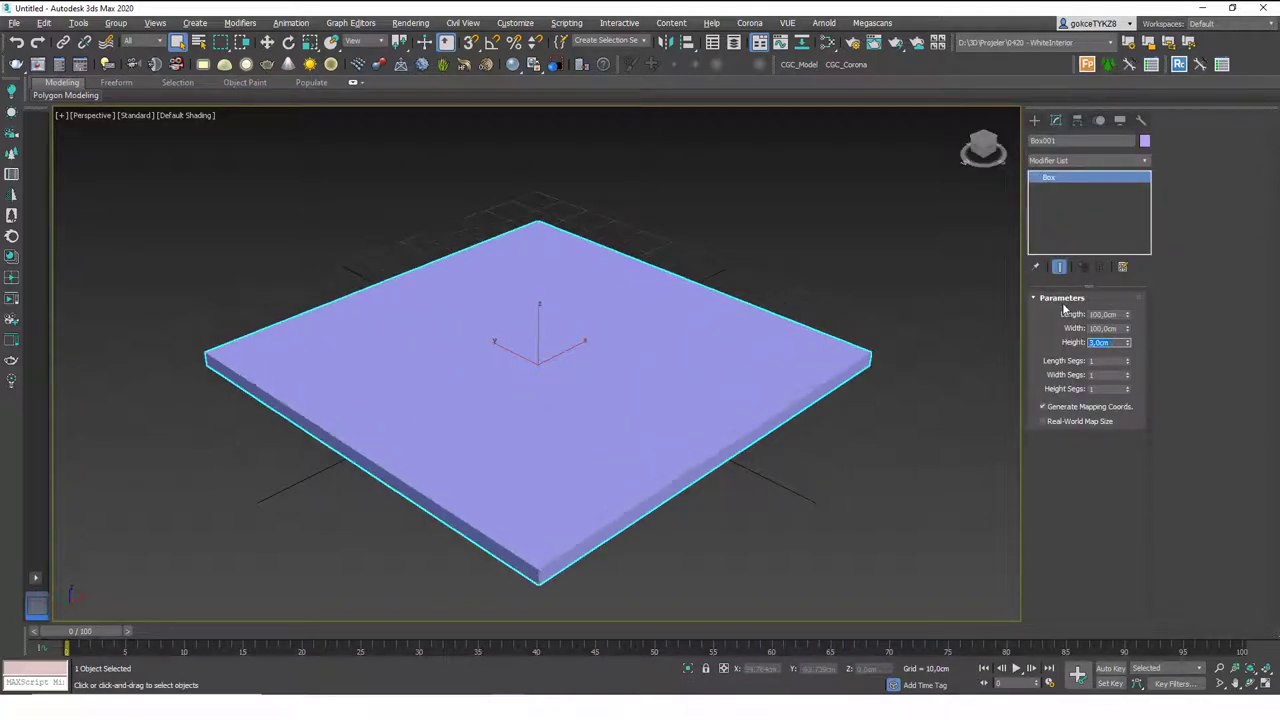
Step: Centre the tabletop on the world origin by resetting its X and Y positions to 0
key("w")
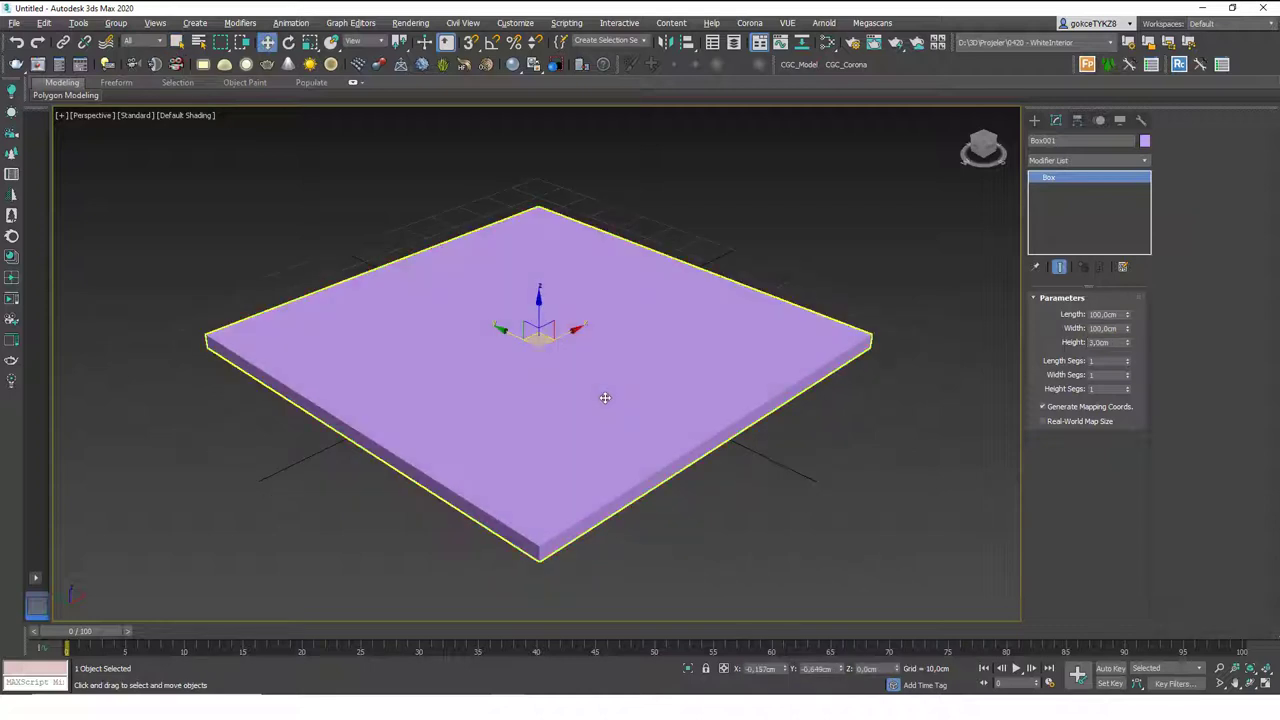
scroll(600, 400, "down", 4)
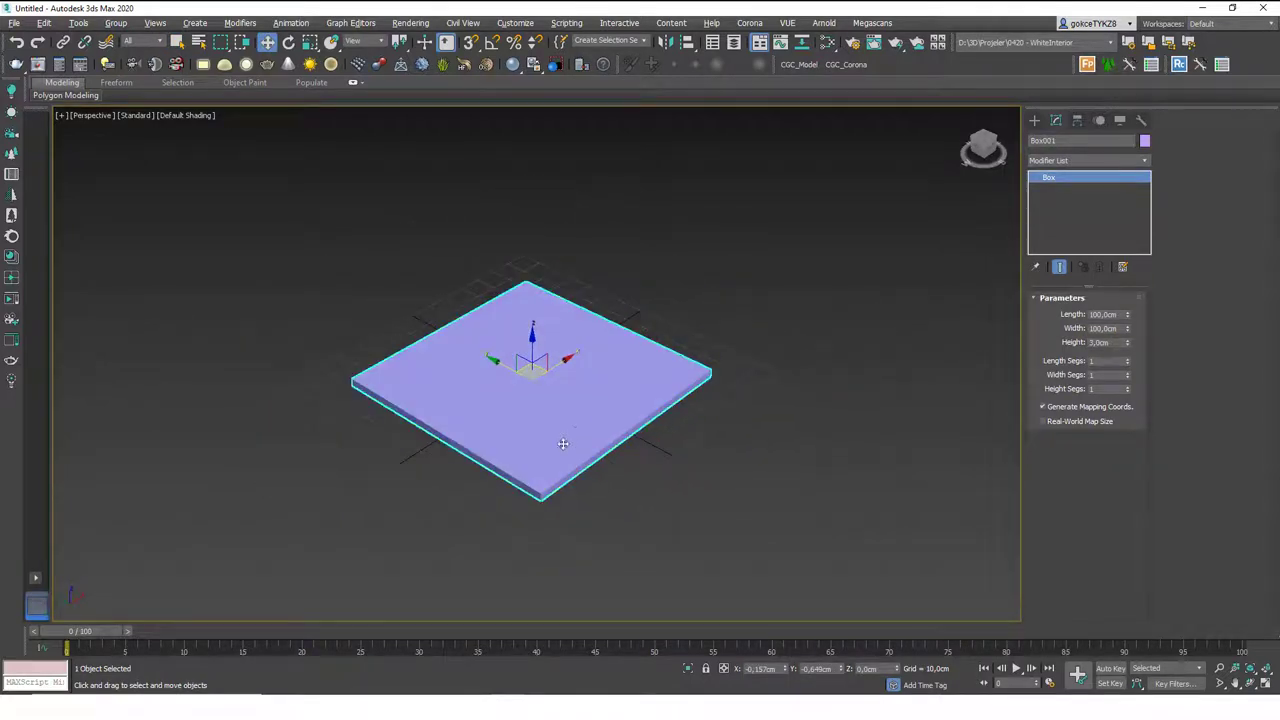
right_click(786, 670)
right_click(841, 670)
middle_click_drag(587, 384, 617, 346, "alt")
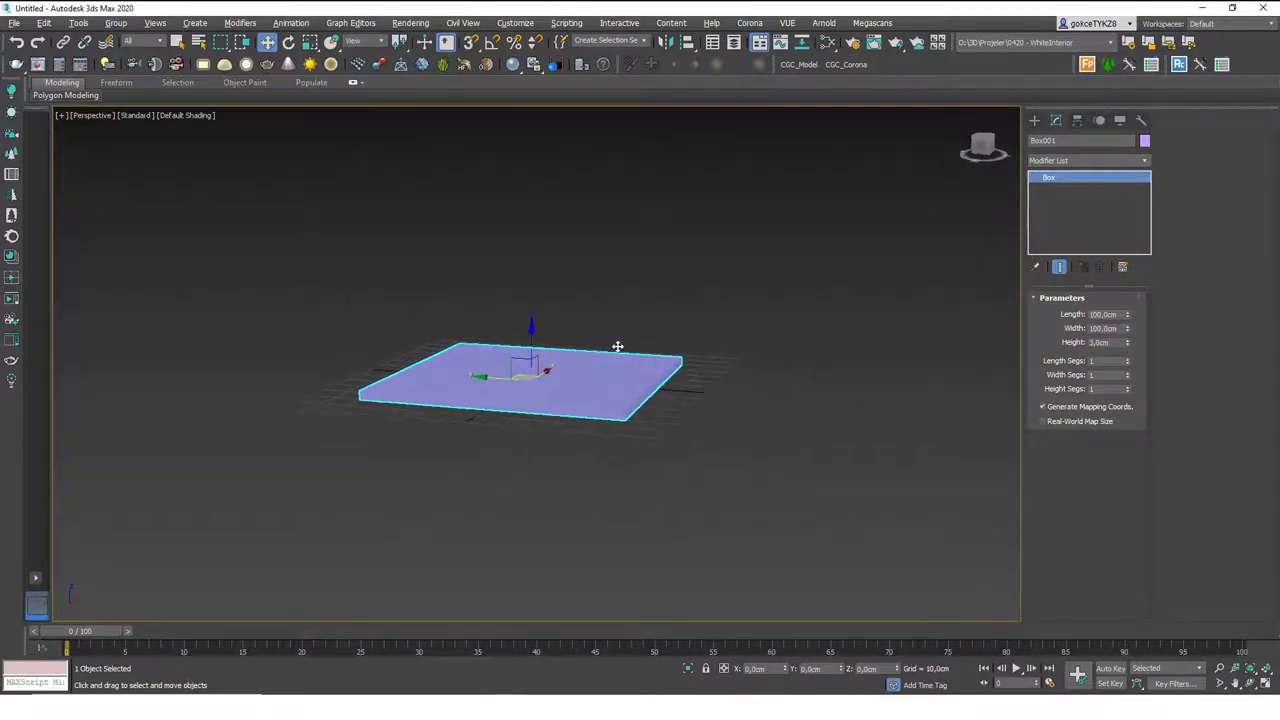
Step: Raise the tabletop to a Z position of 75 cm
right_click(897, 669)
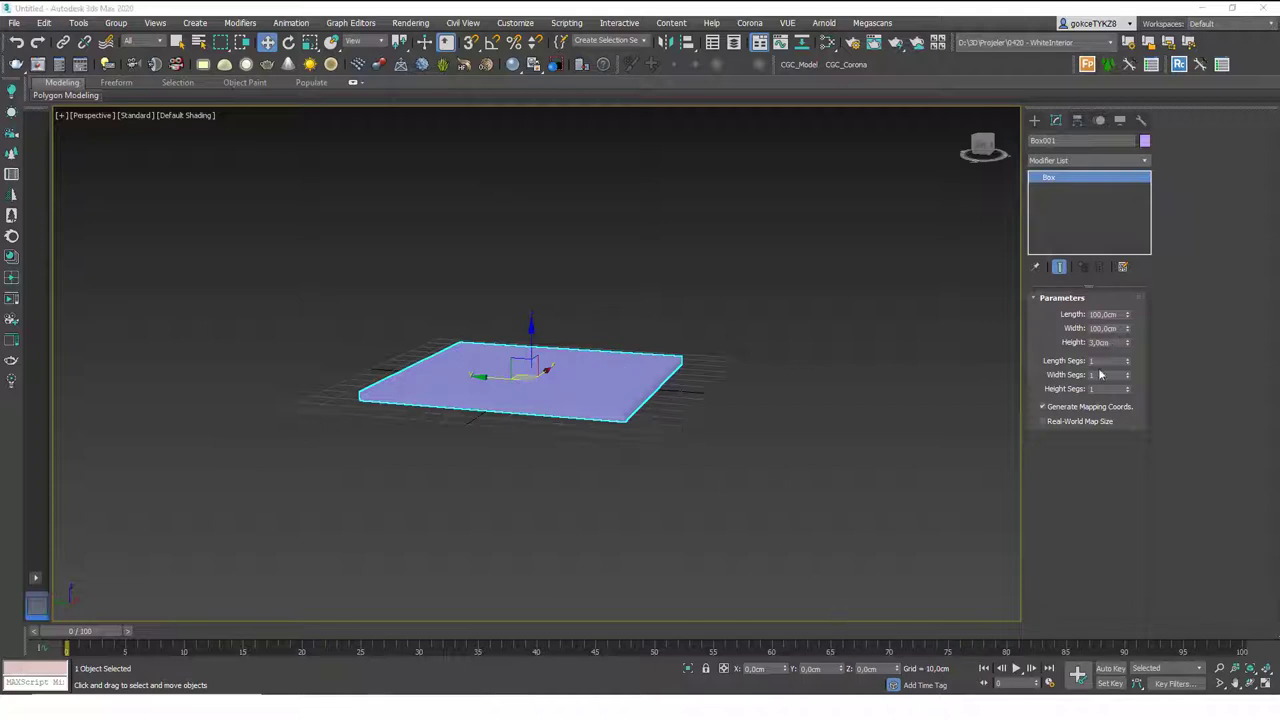
key("alt+Tab")
type("75")
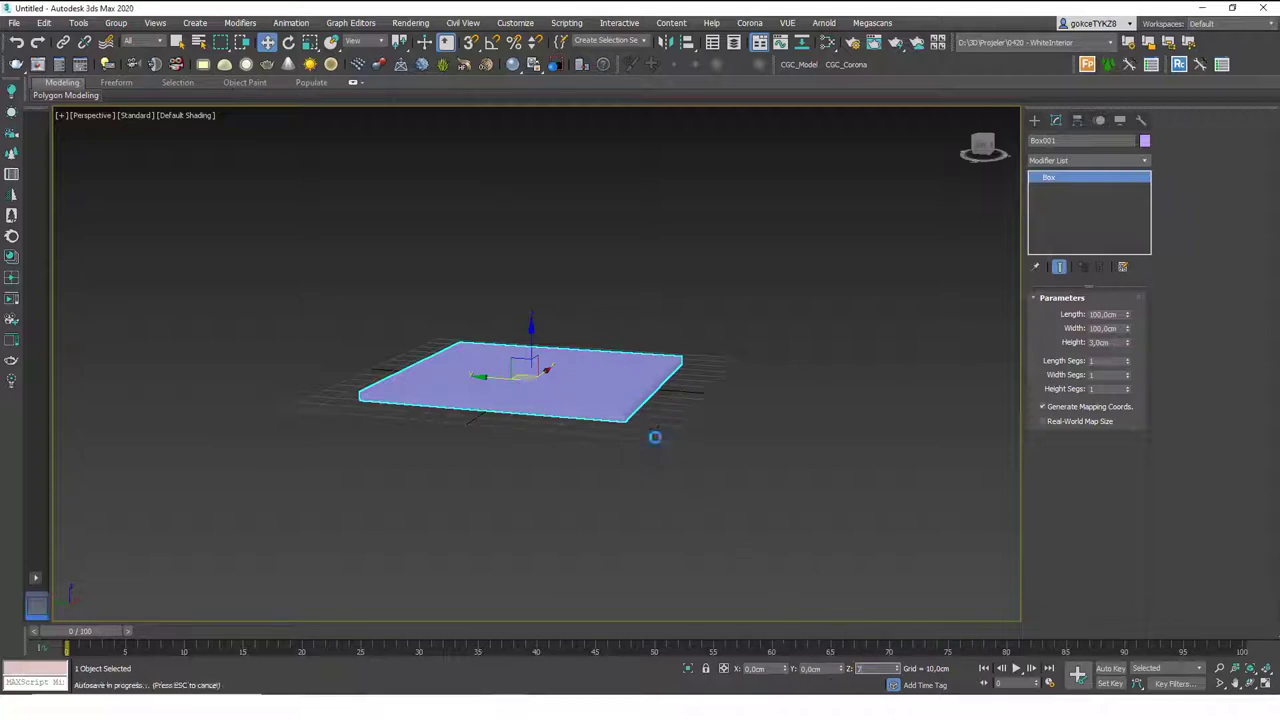
key("Return")
mouse_move(564, 235)
middle_mouse_down("alt")
mouse_move(597, 269)
mouse_move(557, 283)
mouse_move(500, 269)
mouse_move(551, 222)
mouse_move(551, 250)
middle_mouse_up("alt")
scroll(544, 187, "up", 3)
scroll(551, 223, "up", 4)
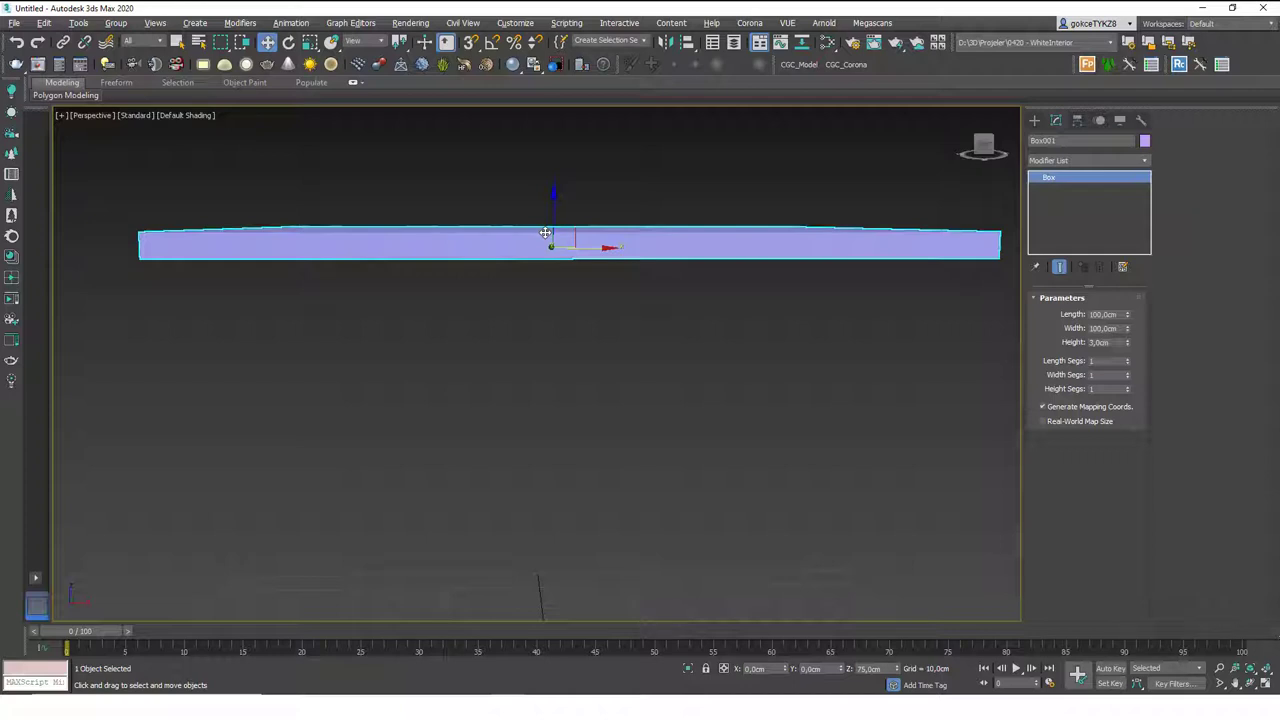
Step: Set the tabletop's Z position to 72 cm, allowing for its own thickness
double_click(1116, 343)
double_click(866, 669)
type("72")
key("Return")
scroll(503, 223, "down", 4)
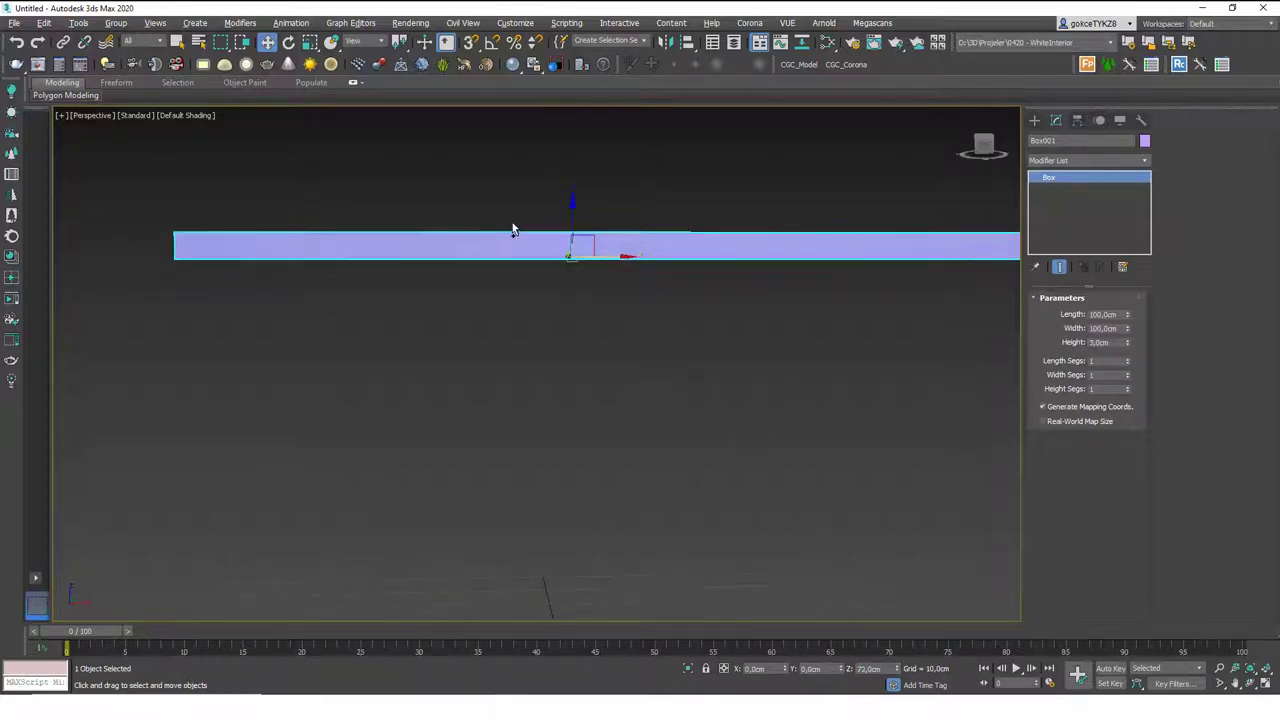
left_click(512, 231)
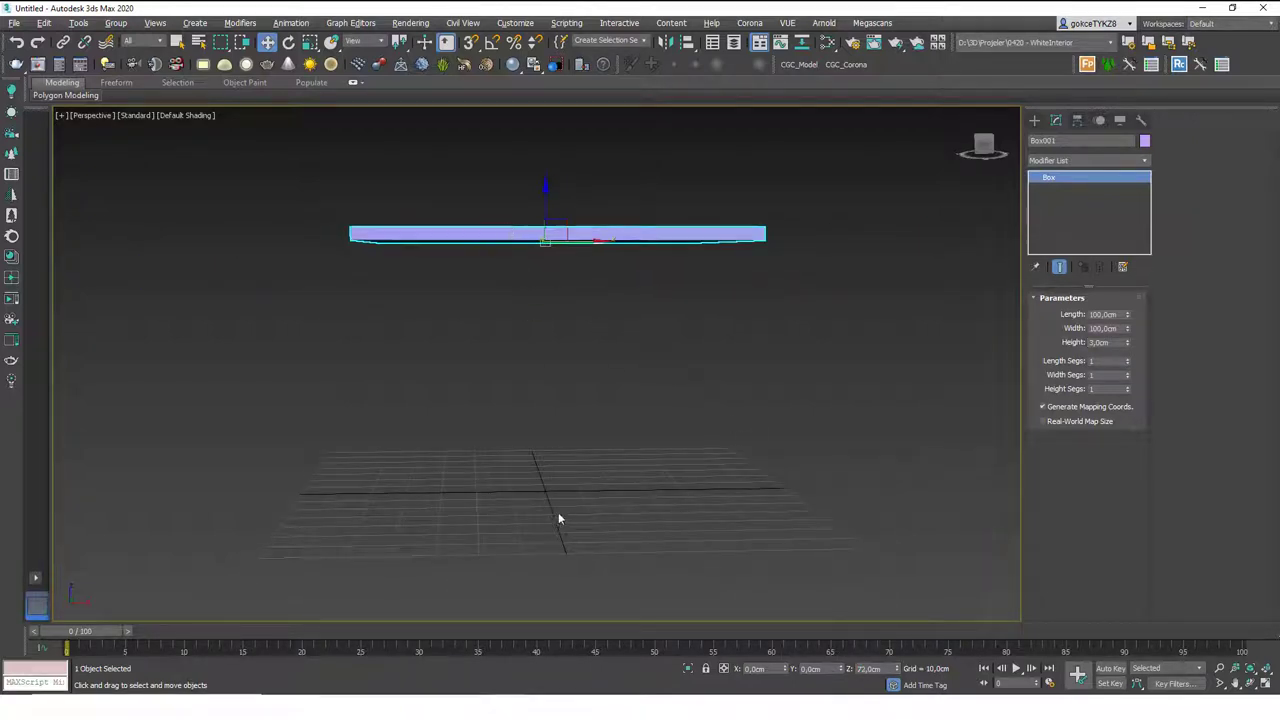
middle_click_drag(594, 309, 599, 319, "alt")
middle_click_drag(760, 315, 720, 354, "alt")
Step: Create a second box on the ground beneath the tabletop, about 20.4 by 20.4 by 58.1 cm
left_click(1036, 122)
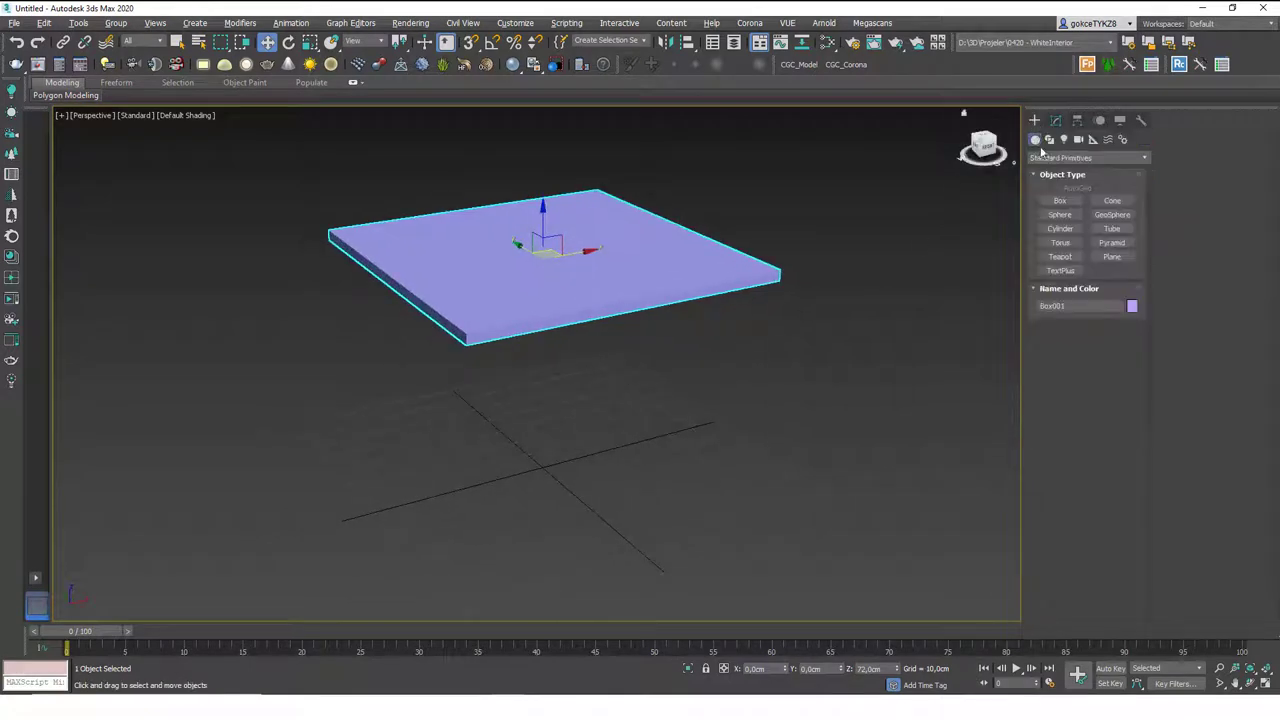
left_click(1060, 200)
middle_click_drag(717, 391, 660, 422, "alt")
left_click_drag(660, 422, 652, 452)
Step: Centre the second box under the tabletop by resetting its X and Y positions to 0
key("w")
middle_click_drag(692, 376, 668, 371, "alt")
right_click(787, 671)
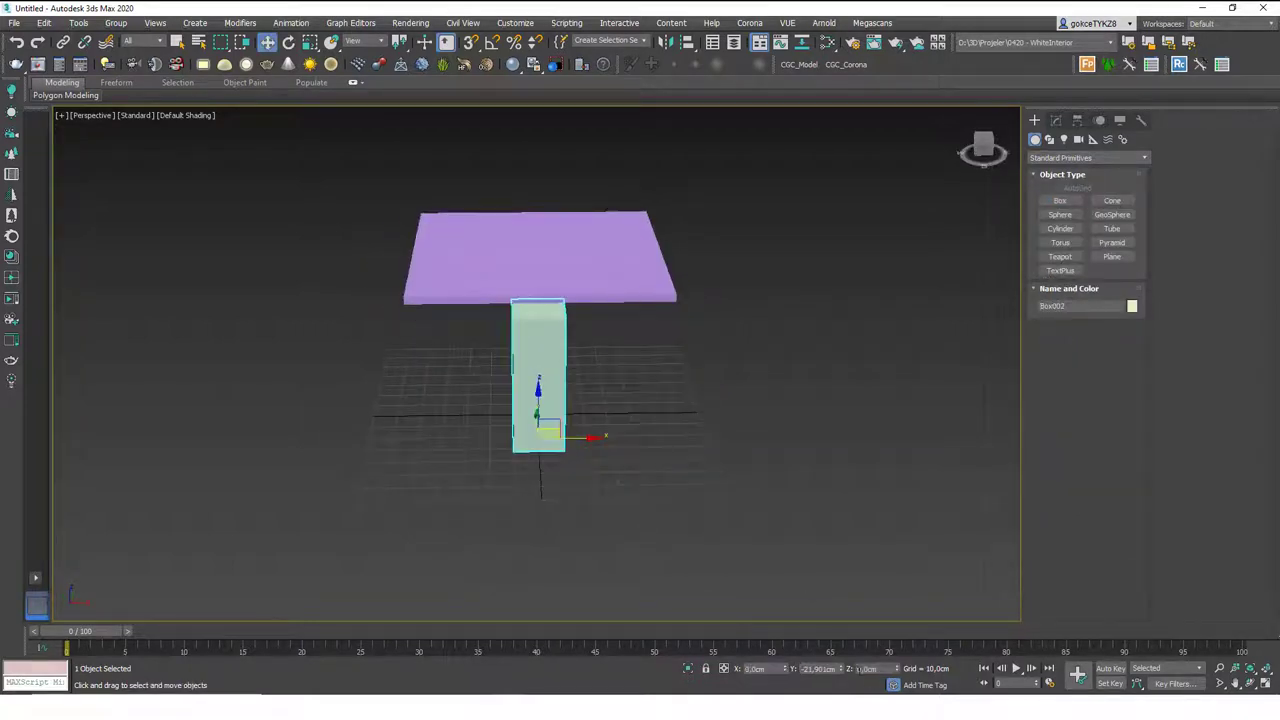
right_click(842, 669)
middle_click_drag(588, 343, 550, 297, "alt")
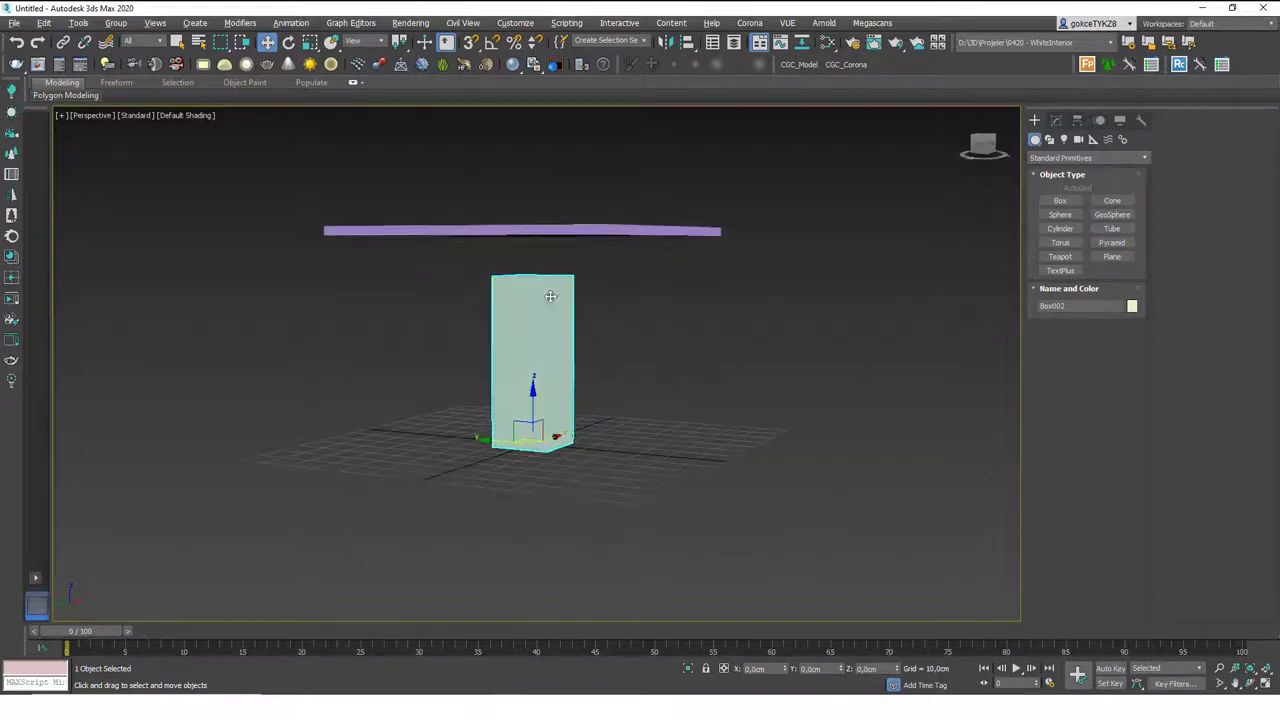
Step: Turn the second box into a base plate with a length and width of 30 cm and a height of 5 cm
left_click(1055, 120)
double_click(1110, 314)
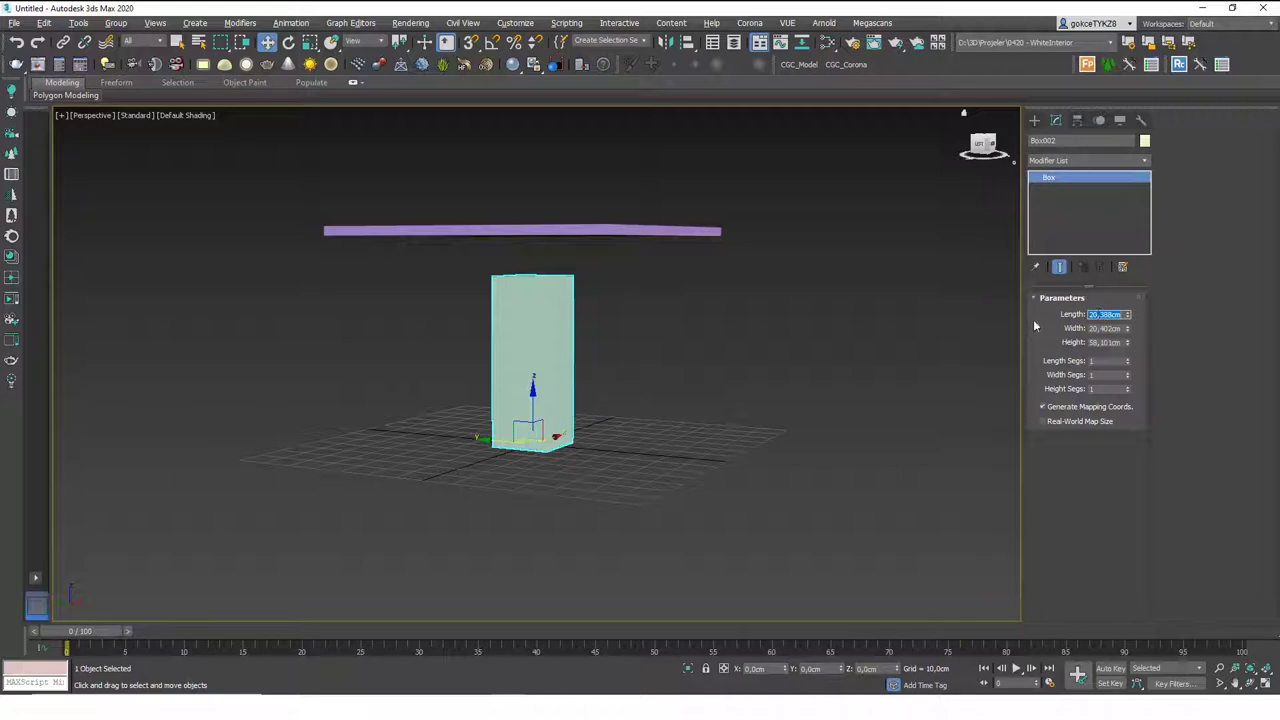
type("30")
key("Tab")
type("30")
key("Tab")
type("5")
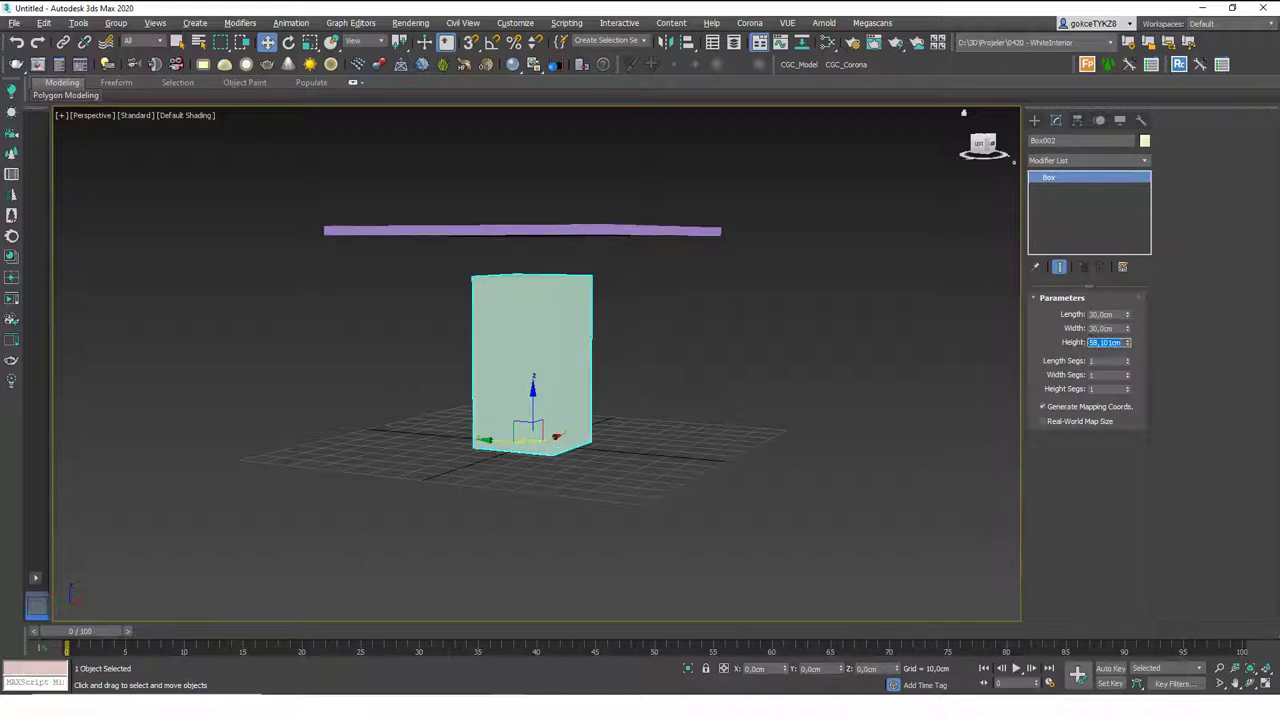
key("Return")
Step: Reduce the base plate's height first to 3 cm and finally to 2 cm
middle_click_drag(548, 360, 593, 393, "alt")
left_click(593, 393)
left_click(592, 440)
left_click(1117, 342)
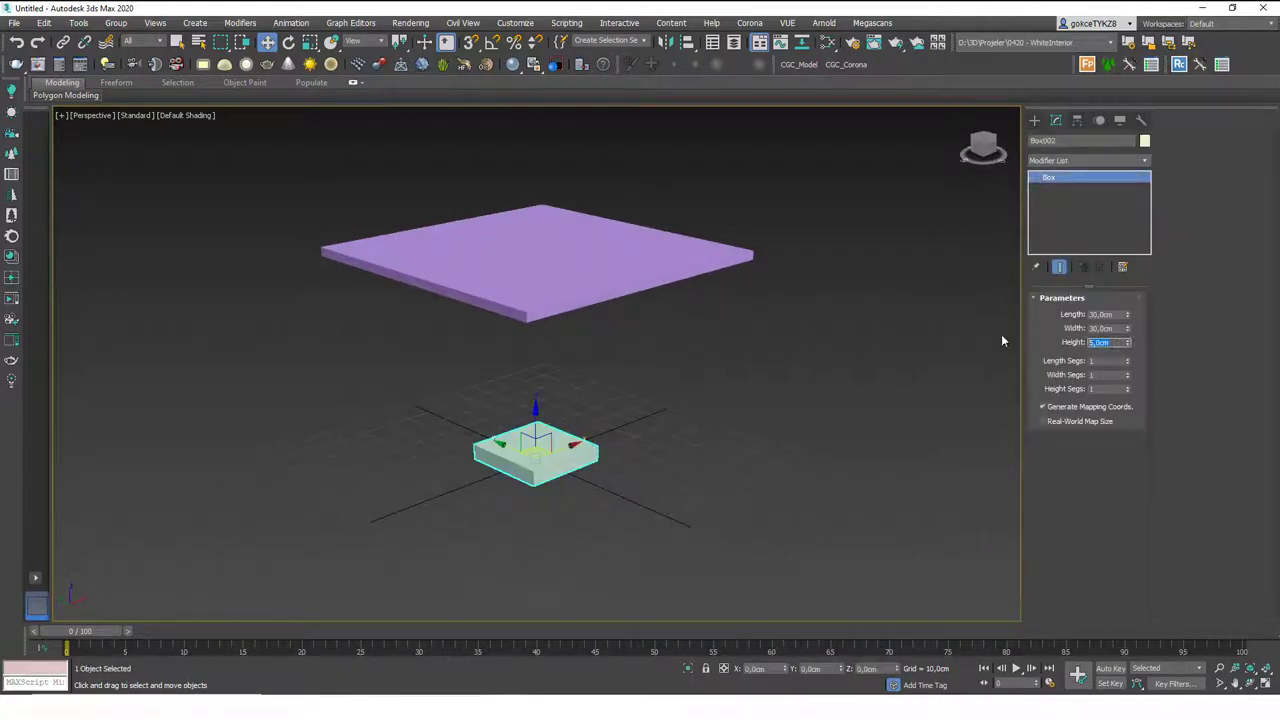
type("3")
key("Return")
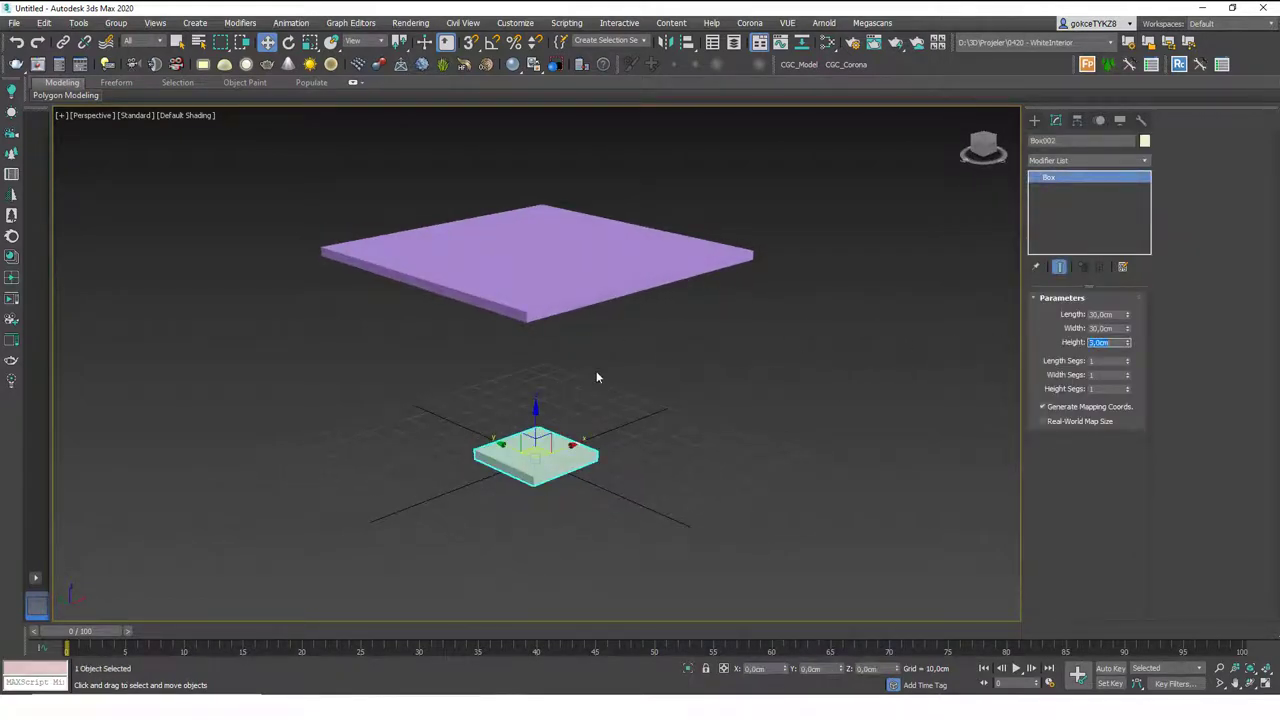
middle_click_drag(585, 372, 614, 383)
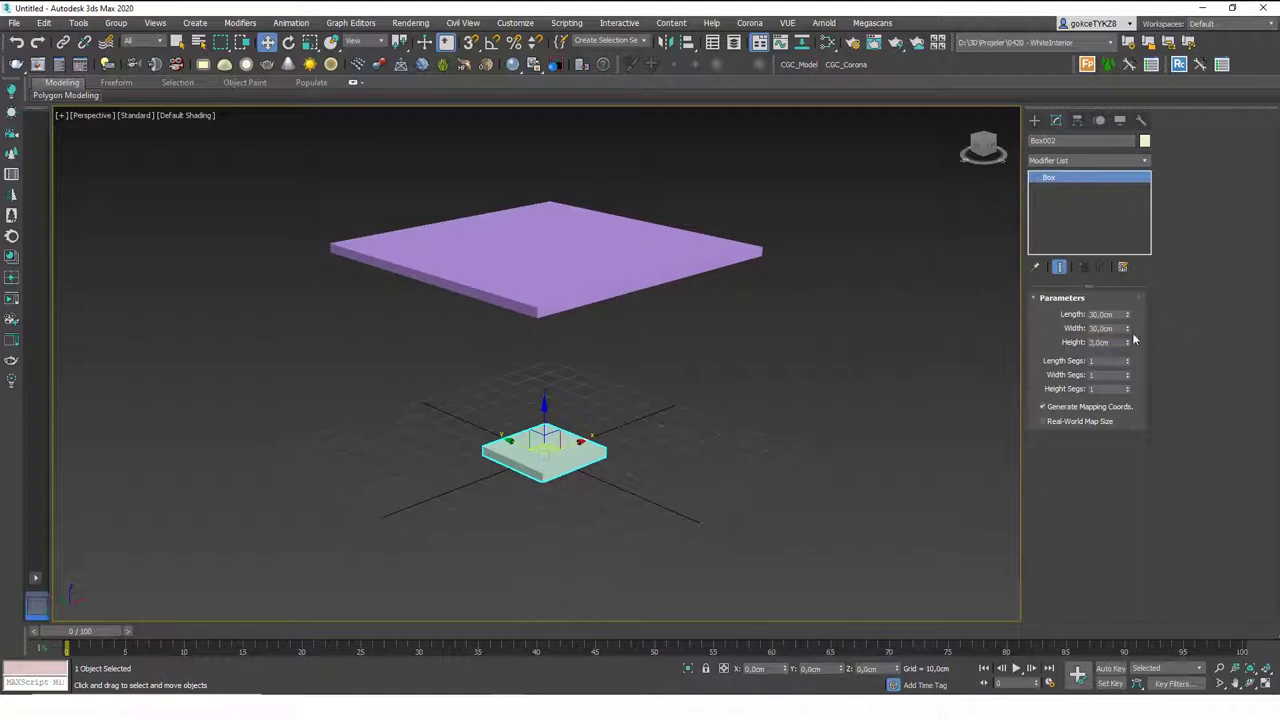
left_click(610, 425)
middle_click_drag(608, 425, 579, 433, "alt")
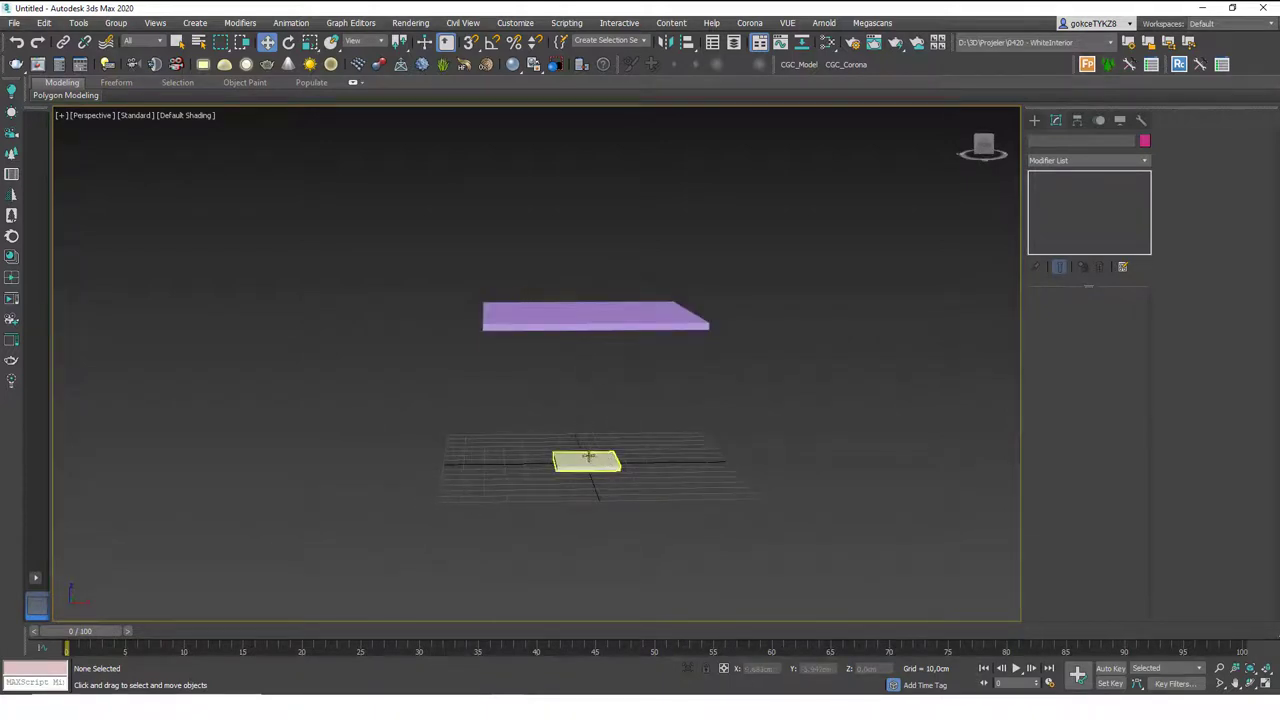
Step: Duplicate the base plate straight upward to about 14 cm in Z as one independent copy
left_click(583, 460)
scroll(582, 447, "up", 5)
middle_click_drag(584, 421, 542, 434, "alt")
left_click_drag(553, 467, 553, 396, "shift")
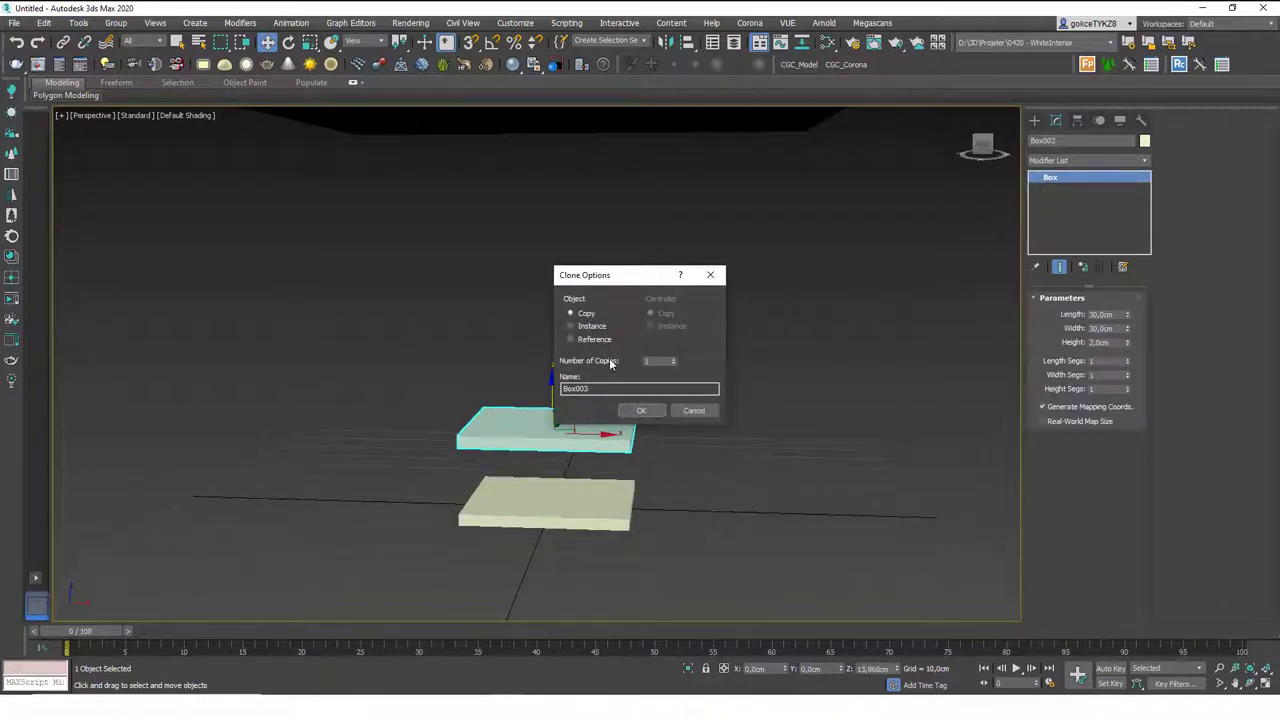
left_click(642, 414)
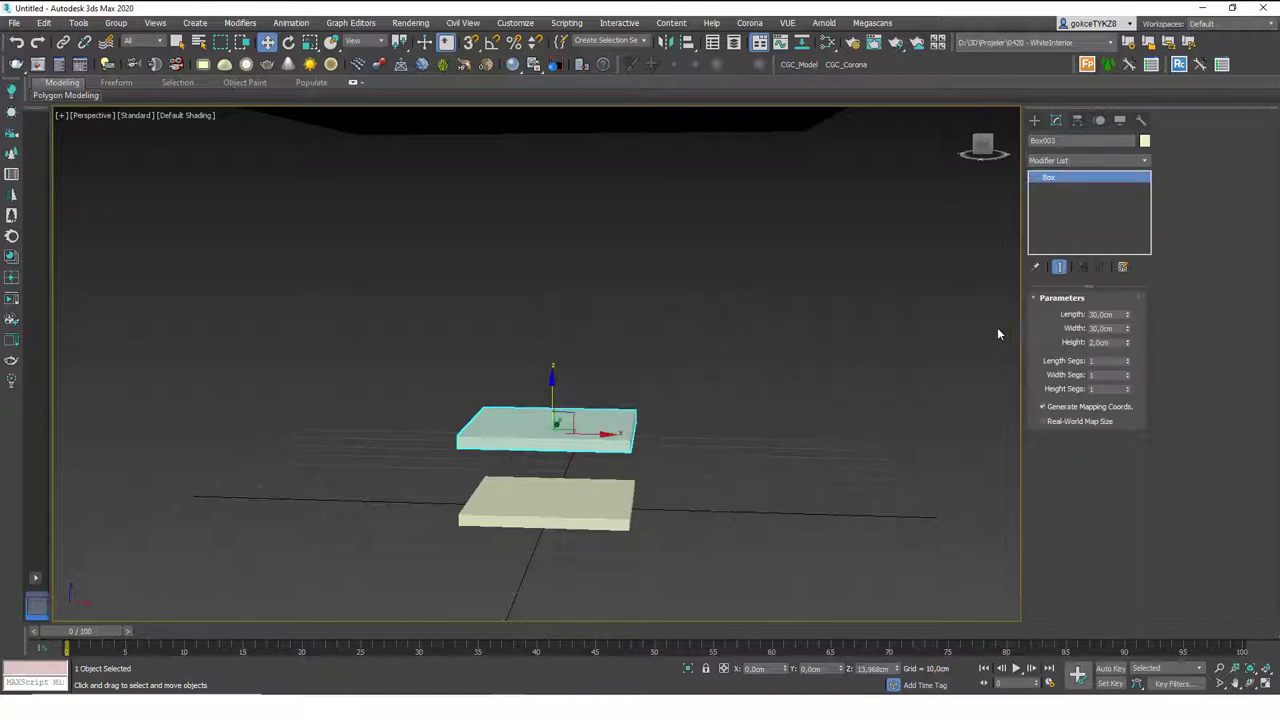
Step: Set the copied plate's length and width to 15 cm
double_click(1100, 314)
type("15")
key("Tab")
type("15")
Step: Set the copied plate's length and width to 20 cm and its height to 1 cm
double_click(1100, 314)
type("20")
key("Tab")
type("20")
key("Tab")
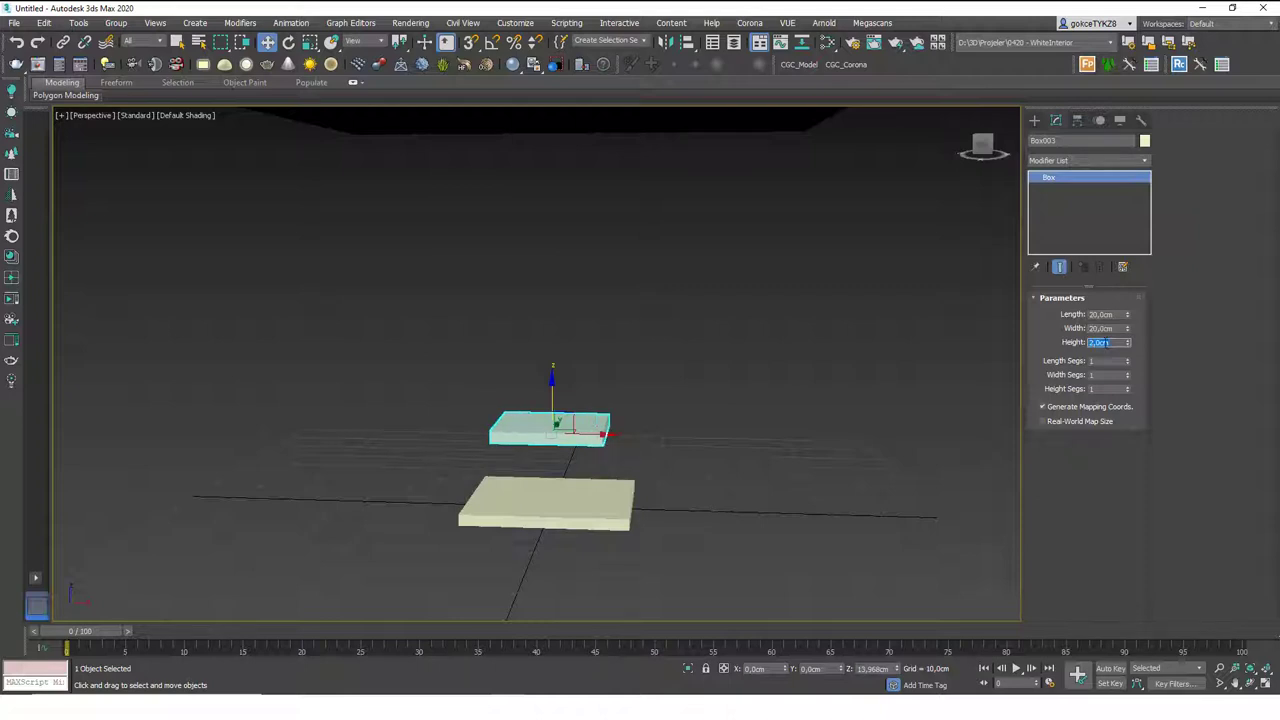
type("1")
key("Return")
Step: Lower the smaller plate toward the base by setting its Z position to 3 cm
middle_click_drag(623, 462, 590, 451, "alt")
double_click(870, 668)
type("3")
key("Return")
middle_click_drag(545, 483, 551, 467, "alt")
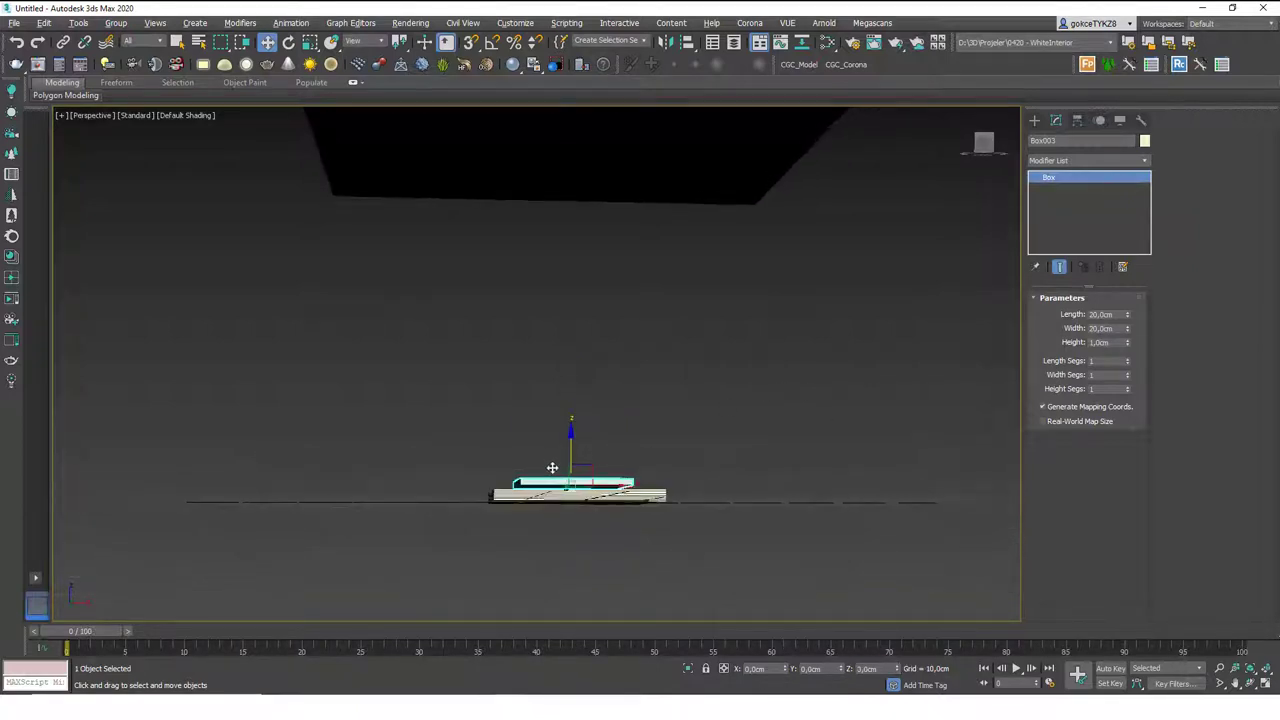
Step: Seat the smaller plate on top of the base plate by setting its Z position to 2 cm
double_click(872, 668)
type("2")
key("Return")
middle_click_drag(598, 352, 609, 471)
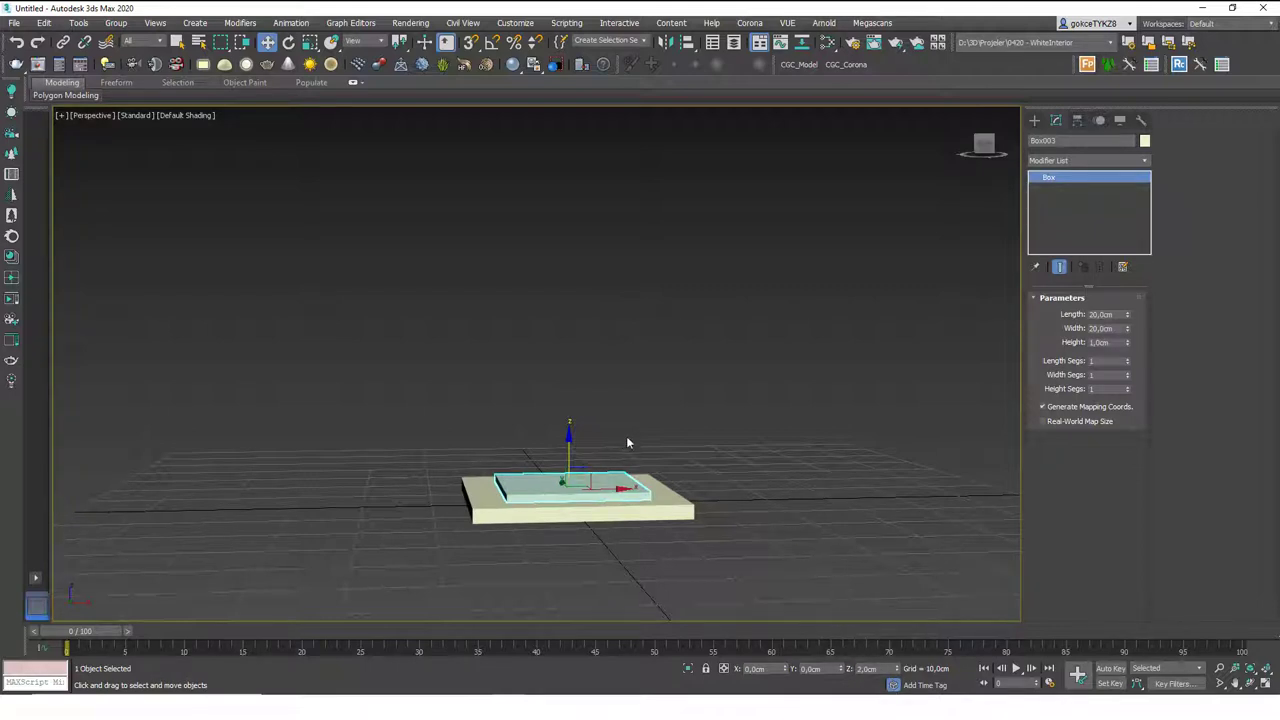
Step: Duplicate the 20 cm plate straight upward to about 15.6 cm in Z as one independent copy
middle_click_drag(614, 431, 618, 456, "alt")
left_click_drag(586, 449, 586, 401, "shift")
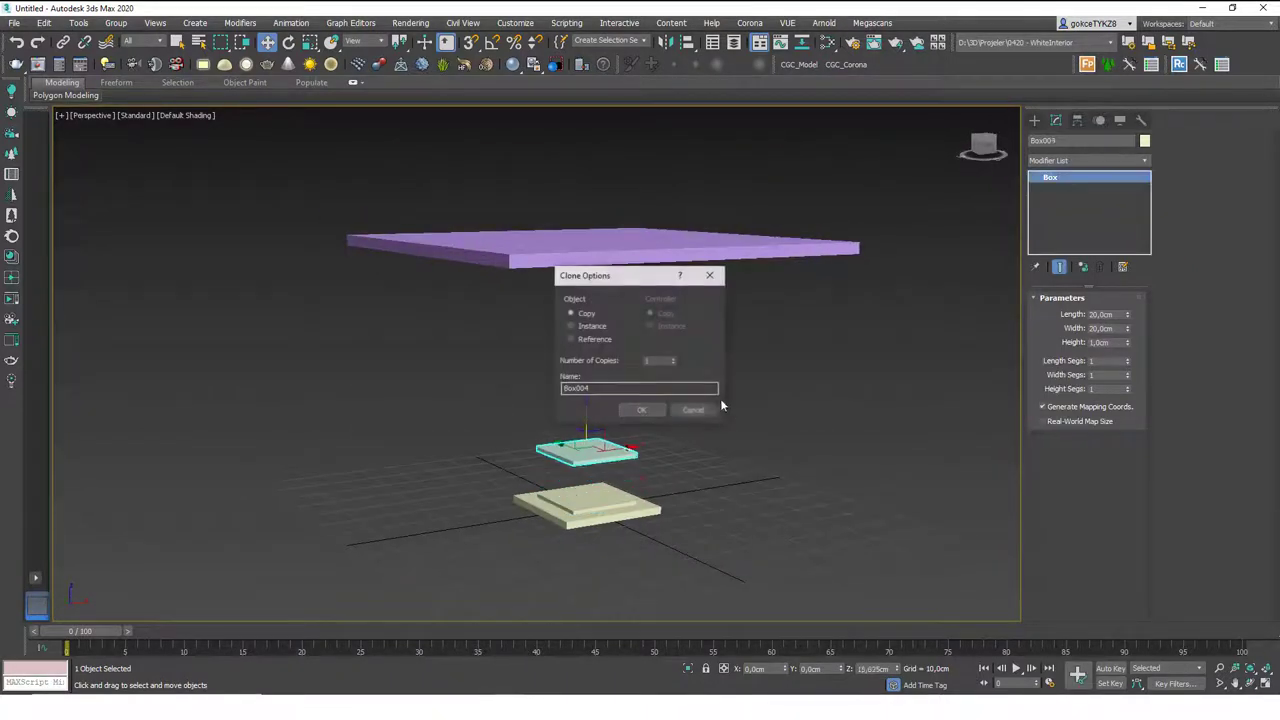
left_click(643, 412)
Step: Set the new copy's length and width to 5 cm to give it a column's cross-section
left_click_drag(1115, 315, 1090, 316)
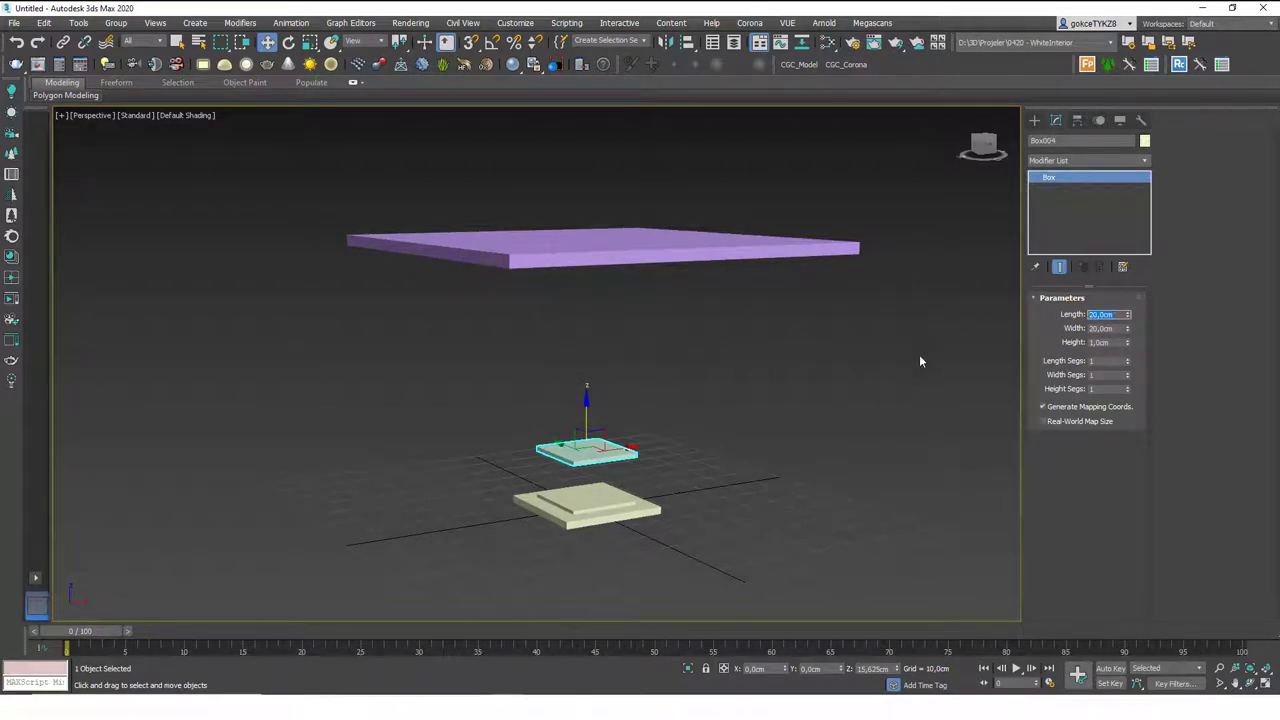
type("5")
key("Tab")
type("5")
key("shift+Tab")
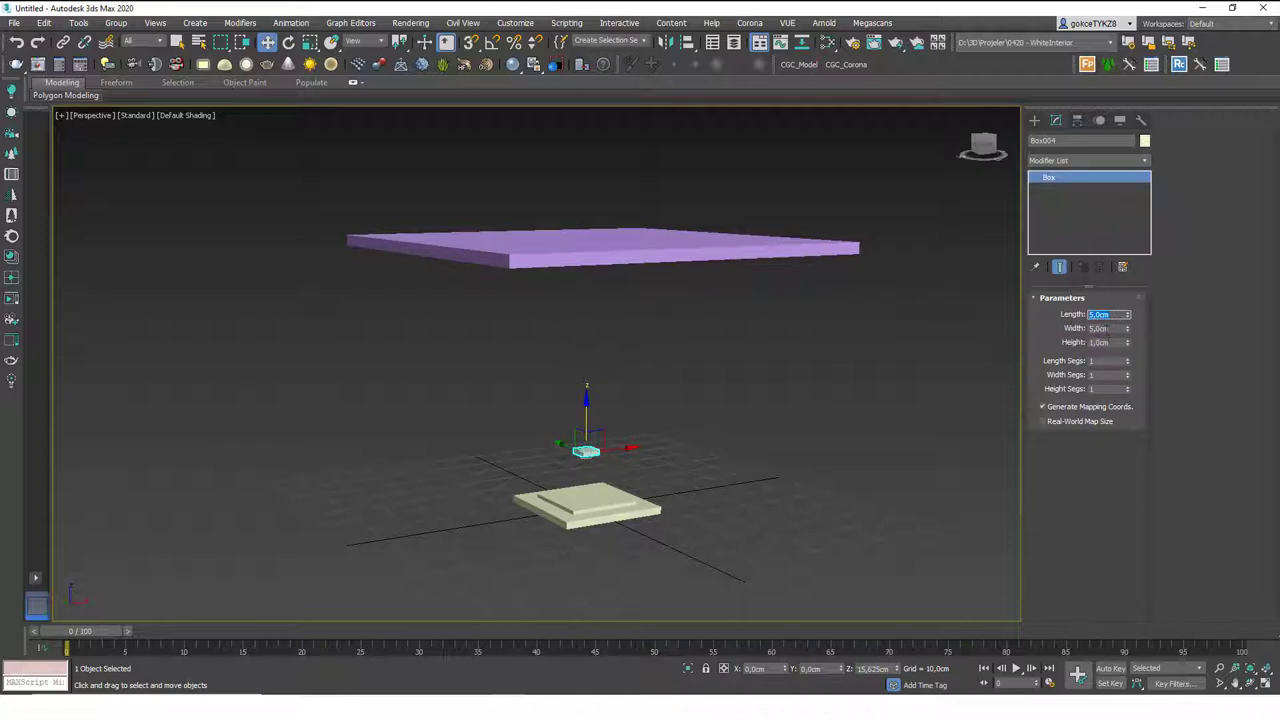
key("Tab")
key("Tab")
left_click(645, 430)
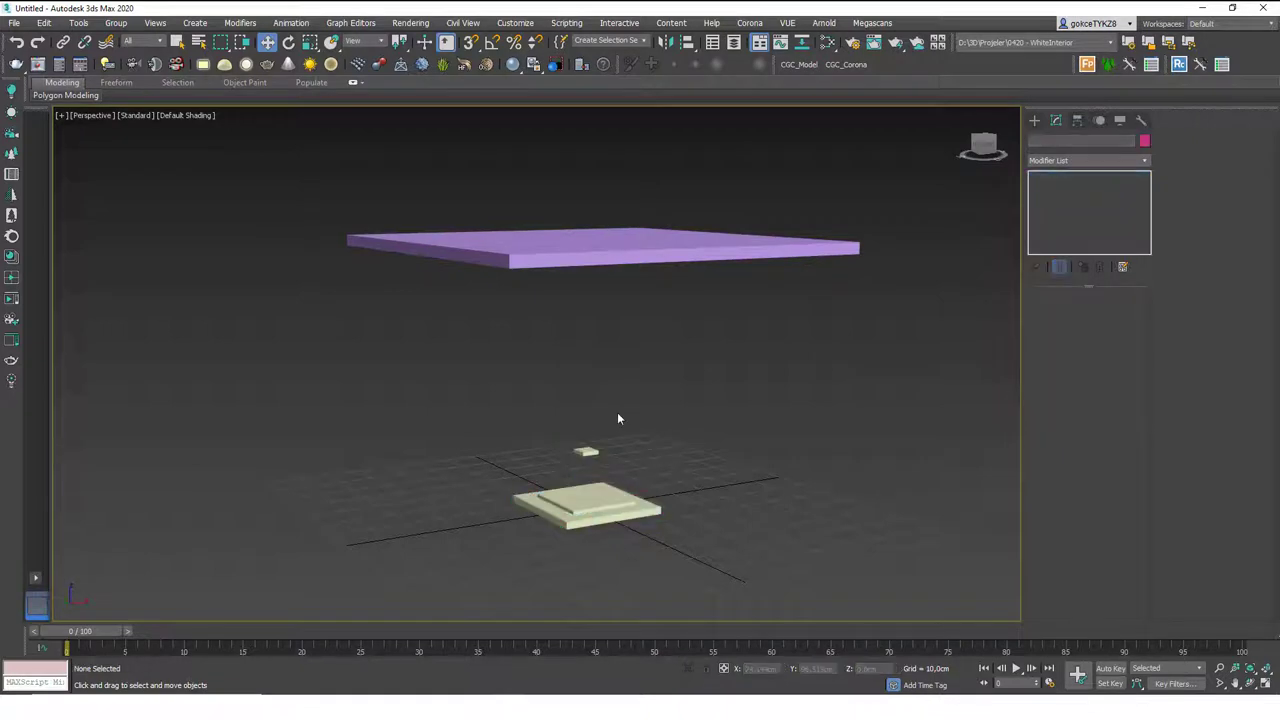
Step: Set the 5 cm wide box's height to 69 cm to form the table's column
left_click(587, 451)
double_click(1098, 343)
type("69")
key("Return")
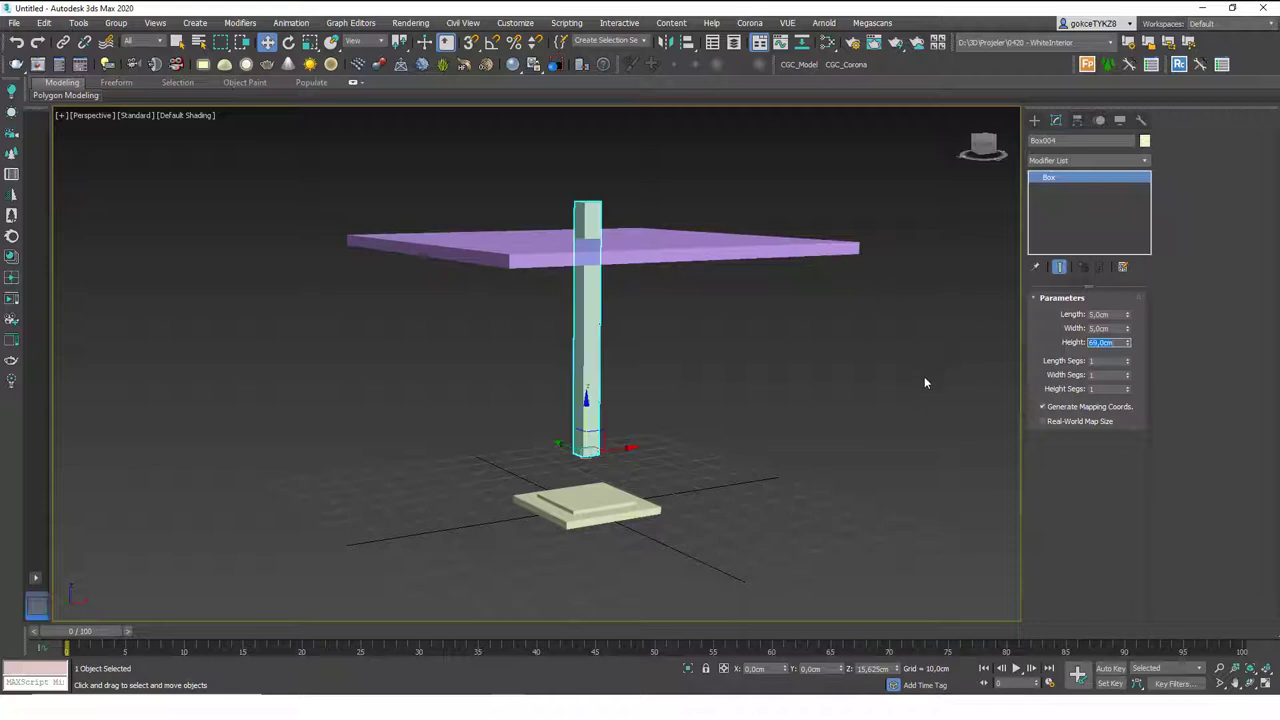
Step: Set the column's Z position to 3 cm and check its fit between base and tabletop in the front view
middle_click_drag(674, 399, 684, 400)
double_click(882, 668)
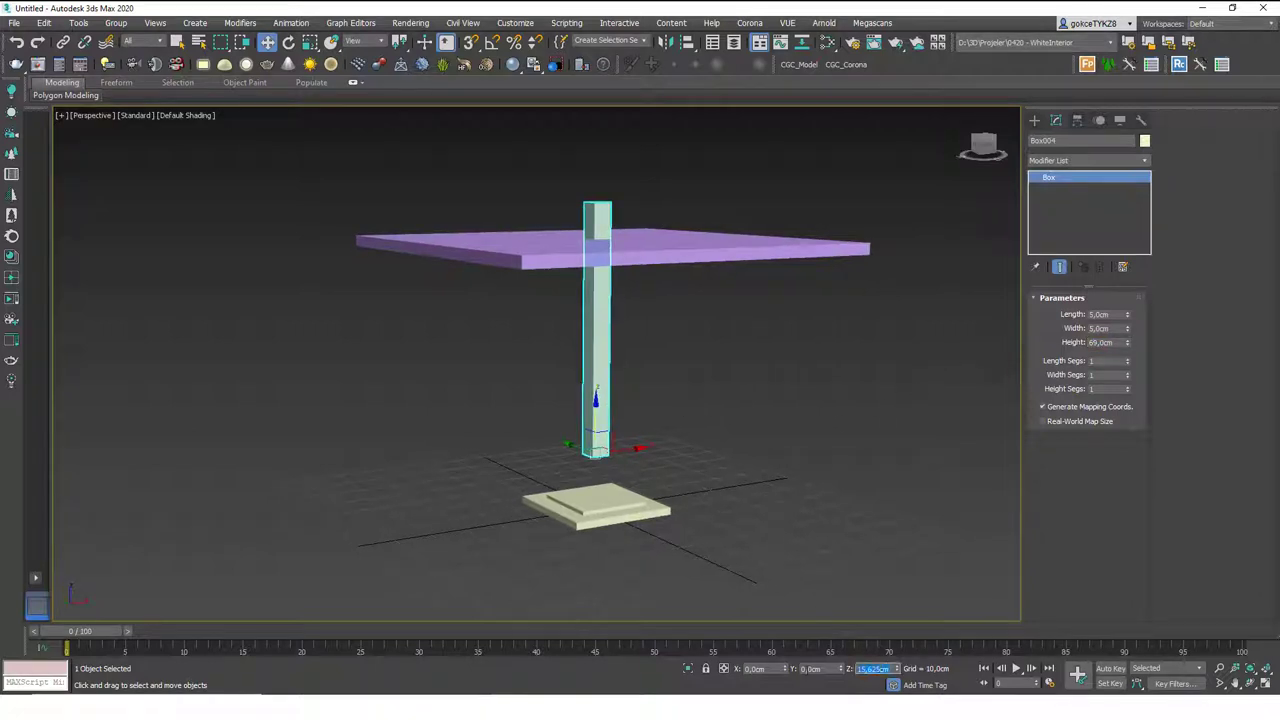
type("3")
key("Return")
middle_click_drag(594, 394, 597, 369)
scroll(599, 422, "up", 5)
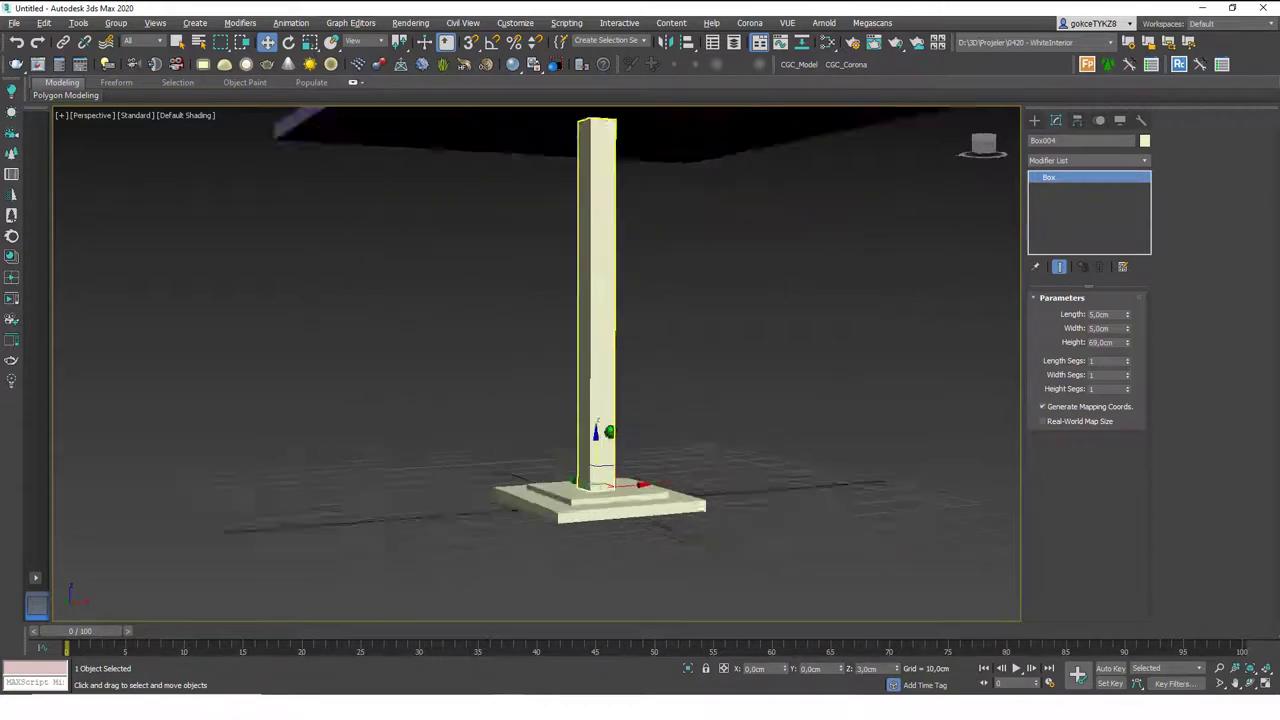
mouse_move(598, 420)
middle_mouse_down("alt")
mouse_move(615, 406)
mouse_move(618, 425)
middle_mouse_up("alt")
scroll(619, 425, "down", 3)
mouse_move(631, 374)
middle_mouse_down()
mouse_move(617, 400)
mouse_move(621, 376)
middle_mouse_up()
middle_click_drag(627, 281, 605, 317, "alt")
key("f")
scroll(540, 232, "up", 15)
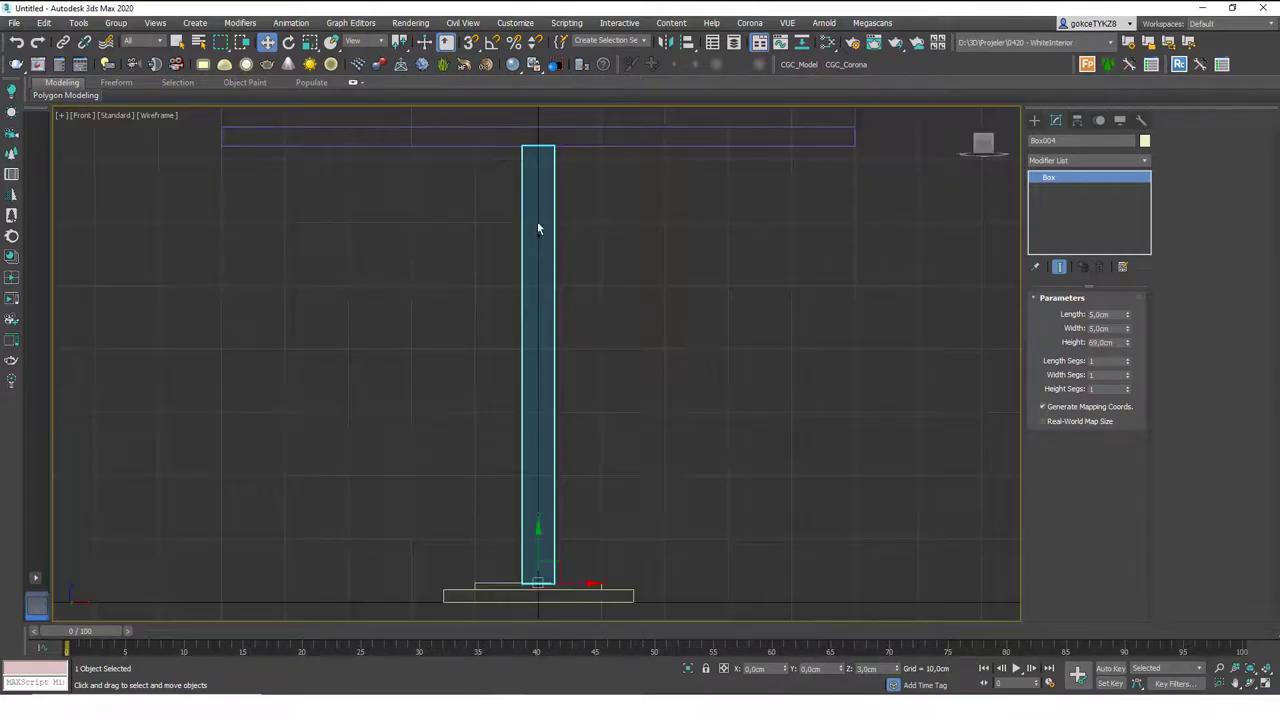
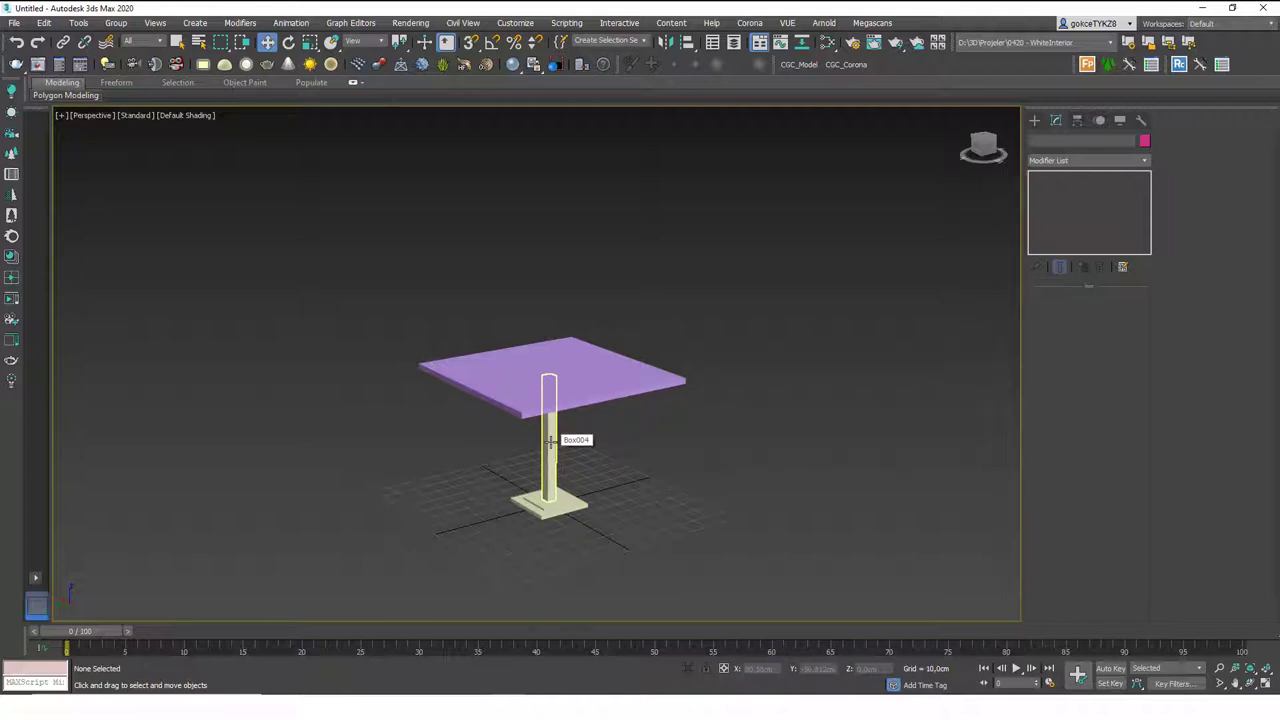
Step: Mix a dark brown custom colour (hue 13, saturation 204, value 20) and assign it to the tabletop as its object colour
left_click(640, 378)
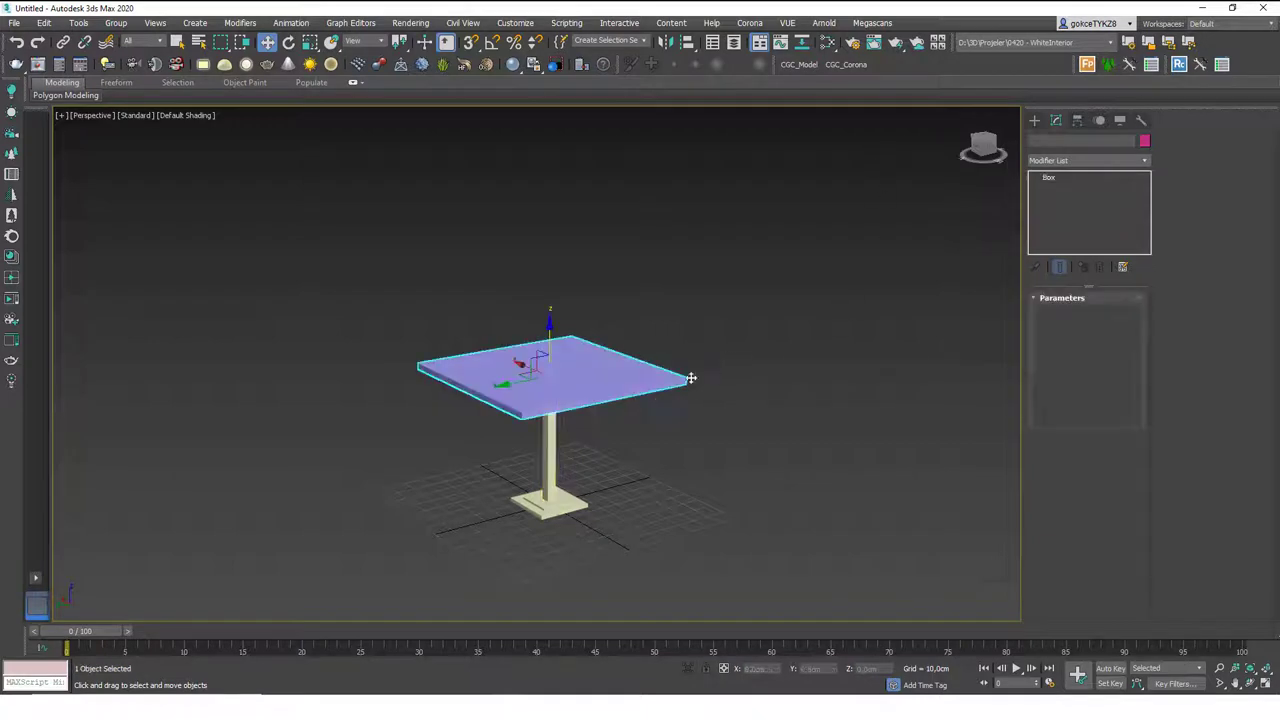
left_click(1145, 141)
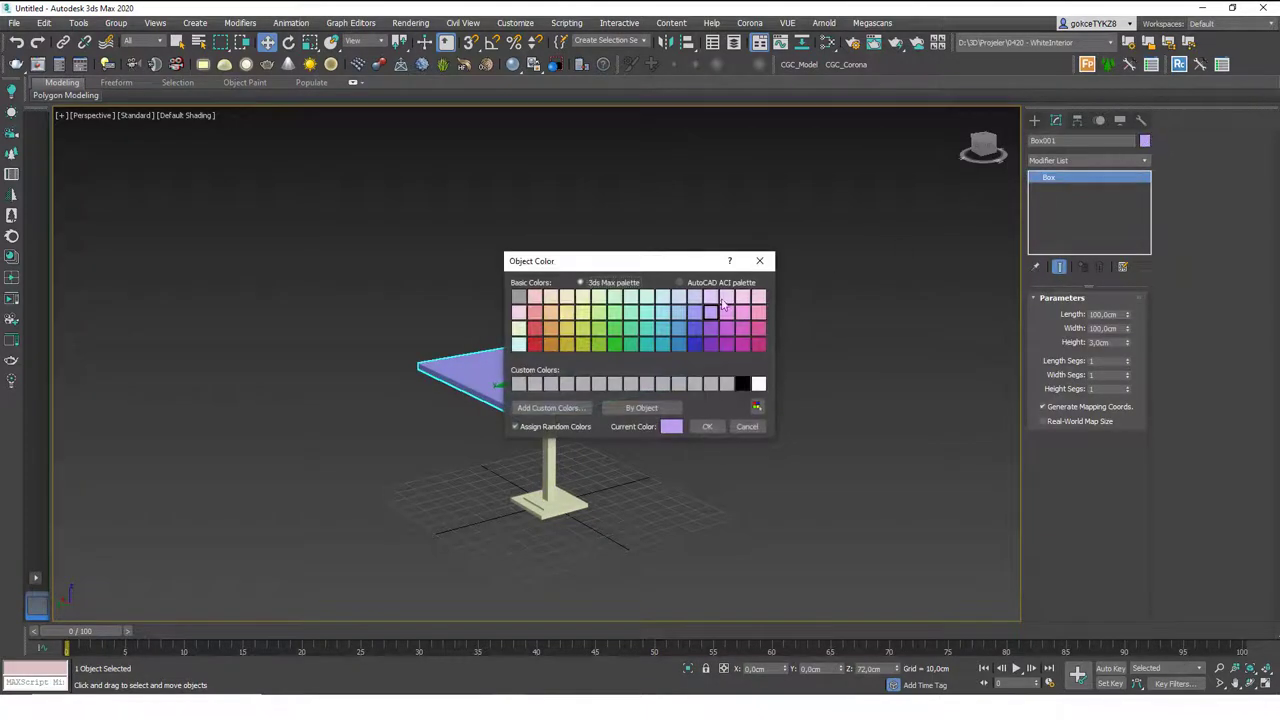
left_click_drag(670, 268, 815, 146)
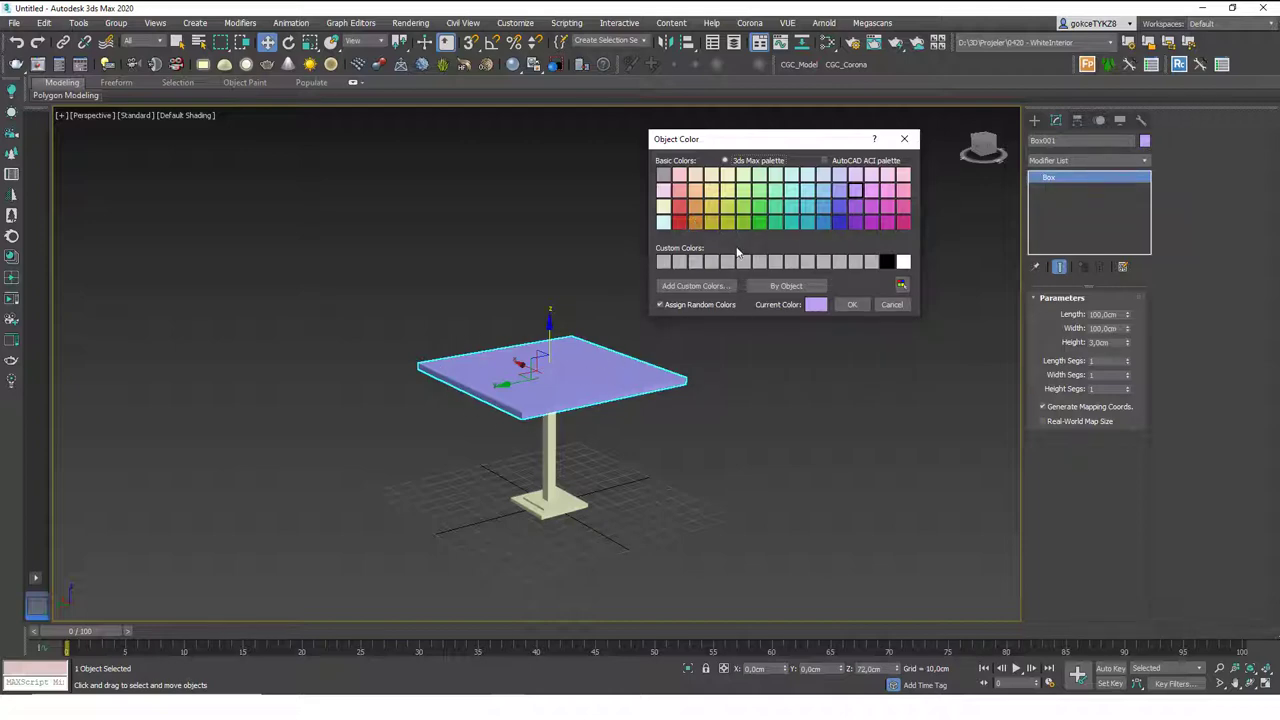
left_click(680, 214)
left_click(710, 288)
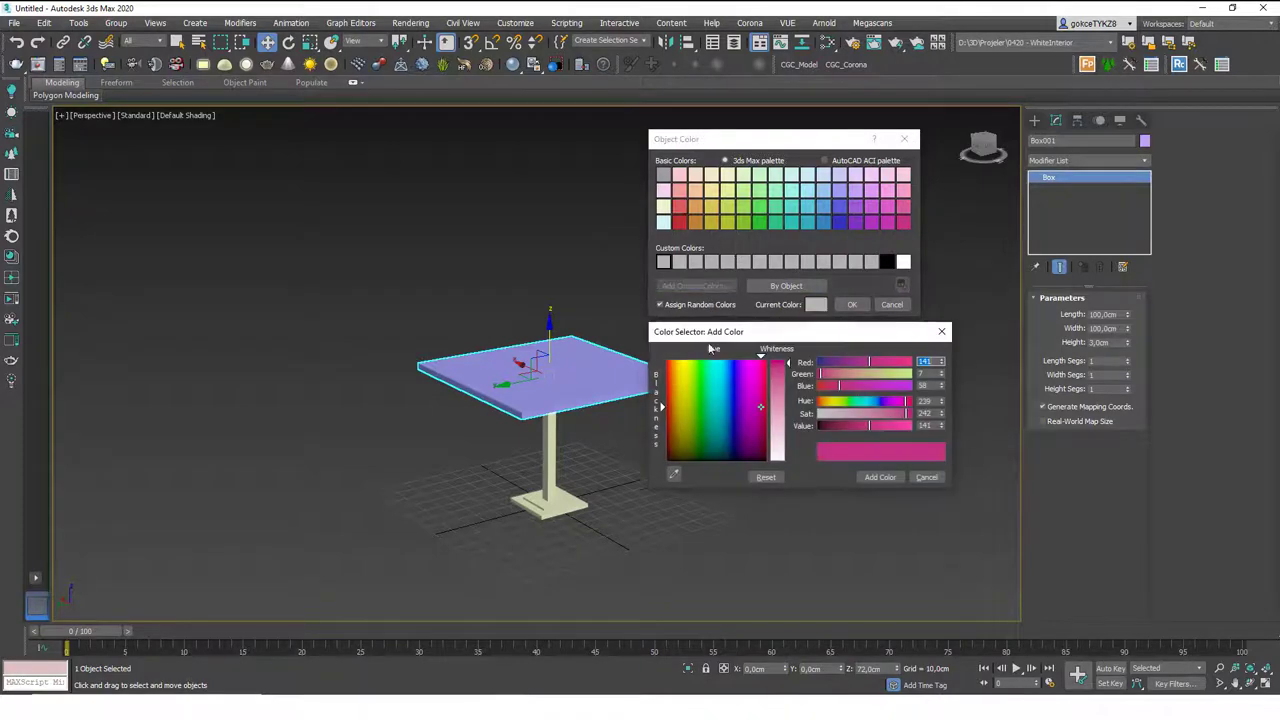
left_click_drag(828, 377, 817, 414)
left_click(818, 366)
left_click(828, 355)
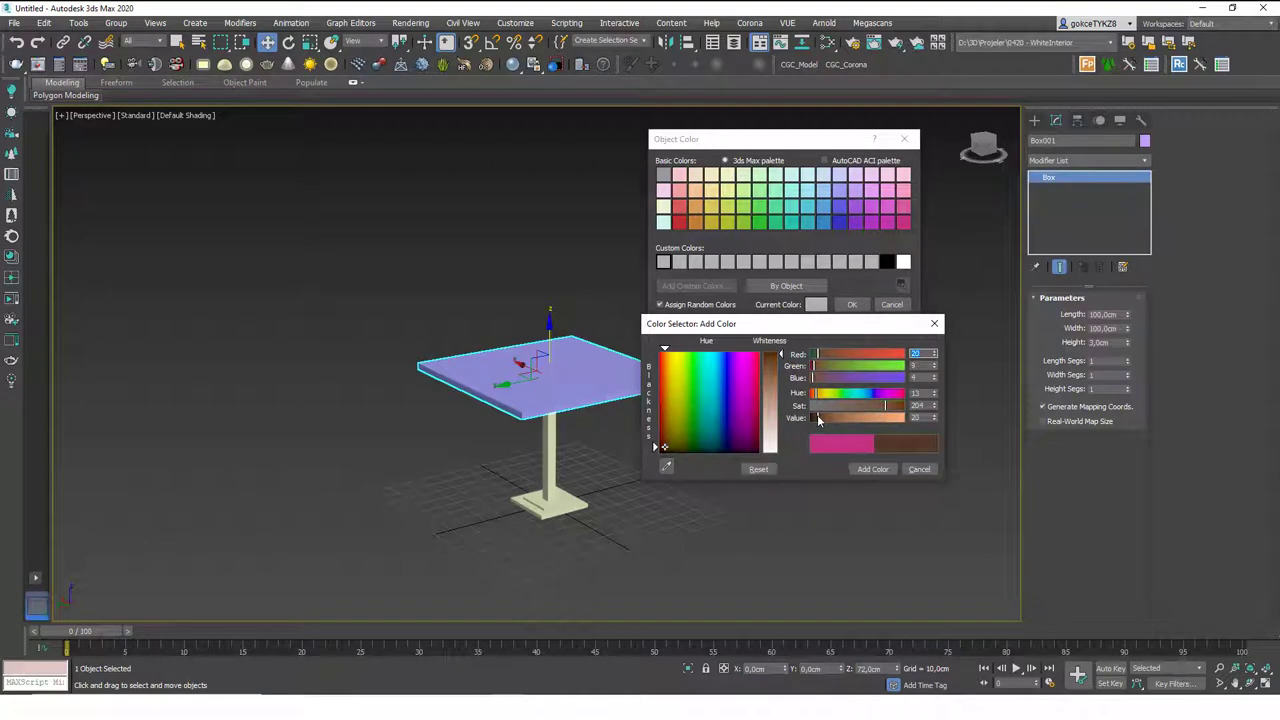
left_click(870, 469)
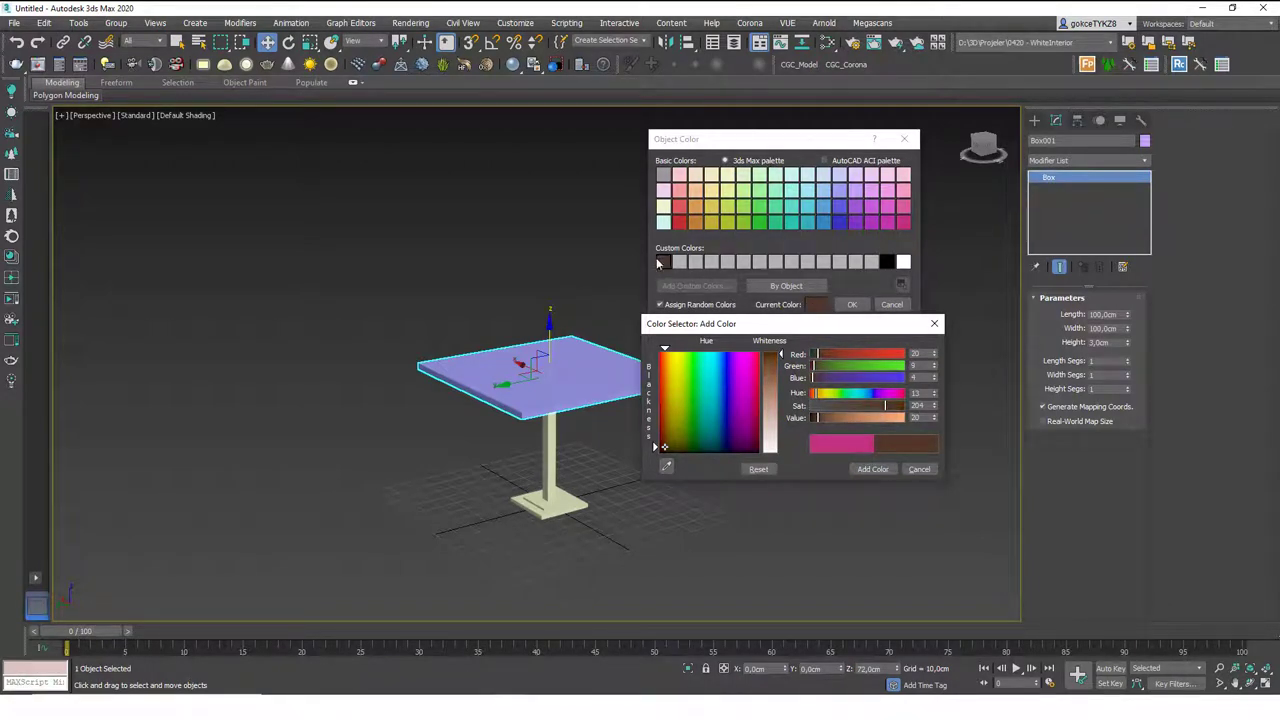
left_click(934, 471)
left_click(852, 305)
left_click(727, 424)
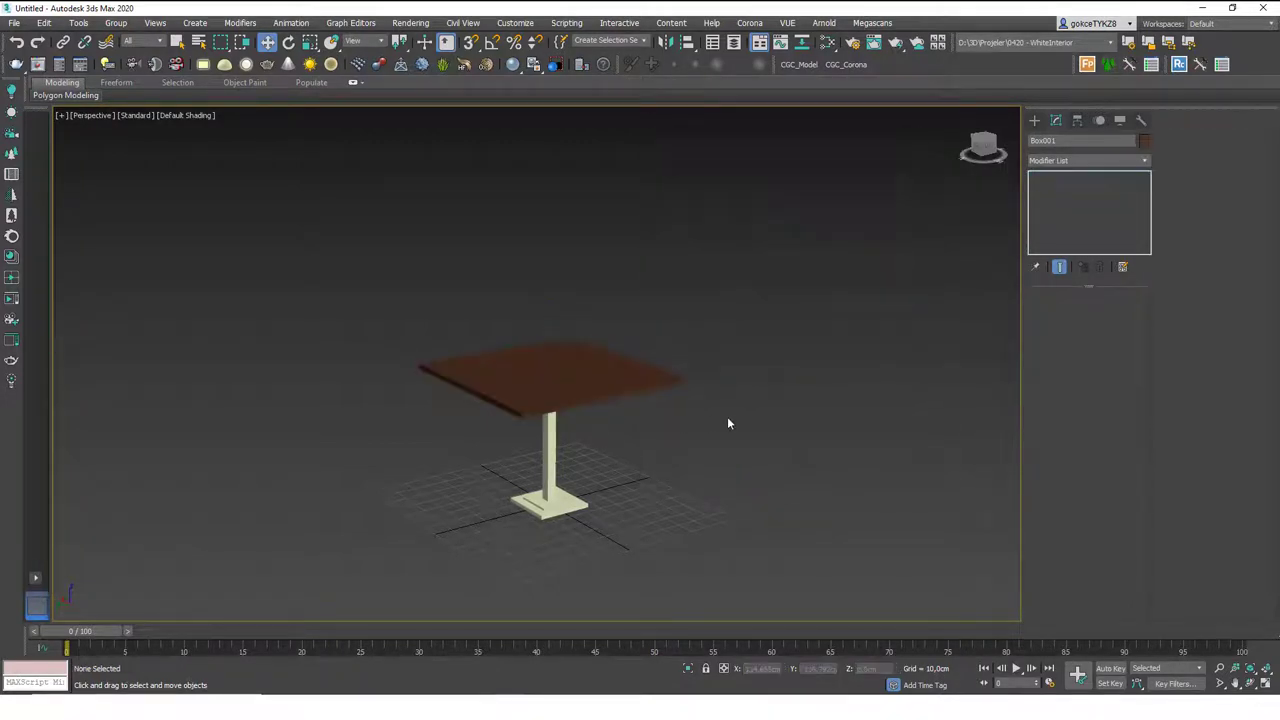
Step: Select the column and both base plates together and change their object colour to light grey
middle_click_drag(727, 424, 669, 449, "alt")
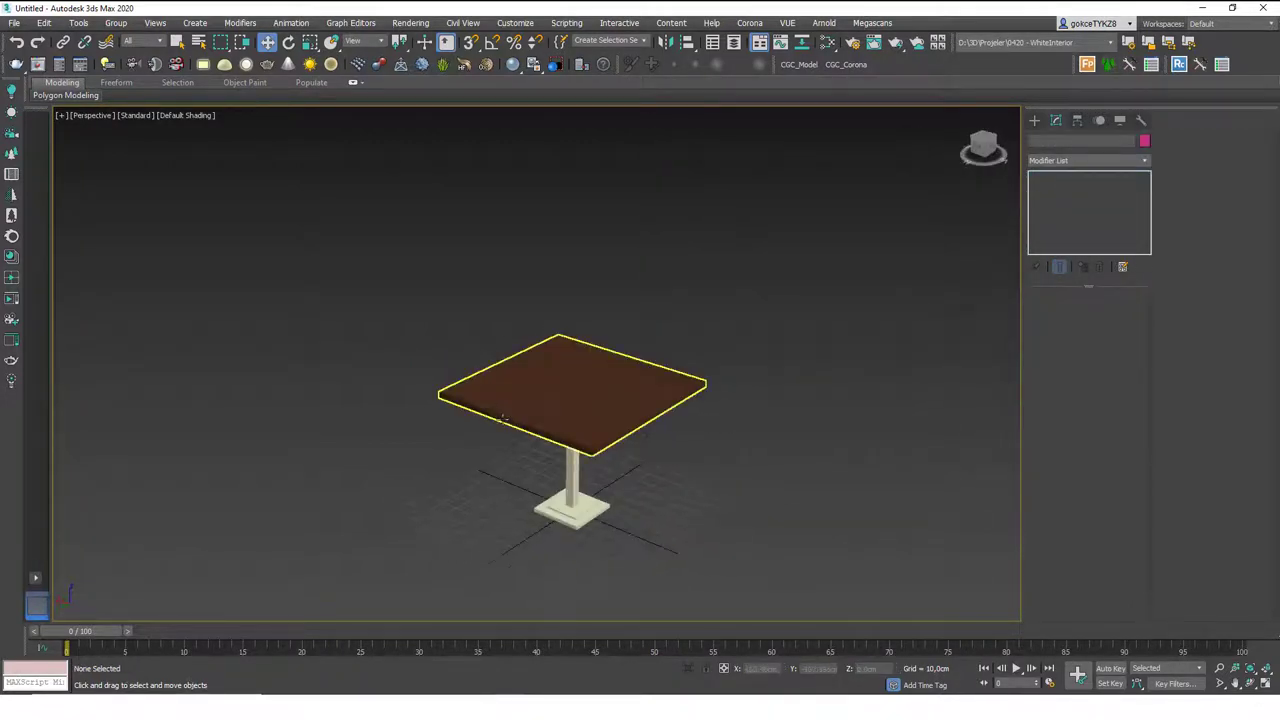
middle_click_drag(503, 417, 648, 469, "alt")
left_click_drag(547, 530, 547, 530)
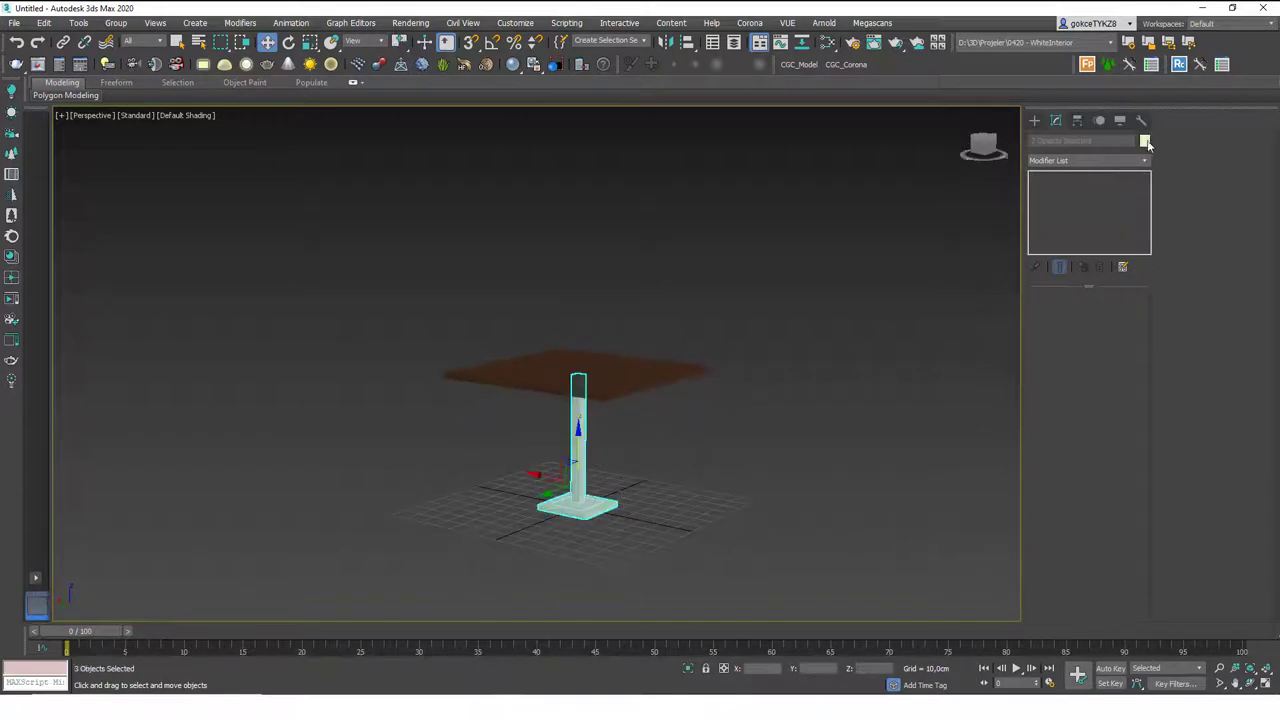
left_click(1145, 140)
left_click(684, 268)
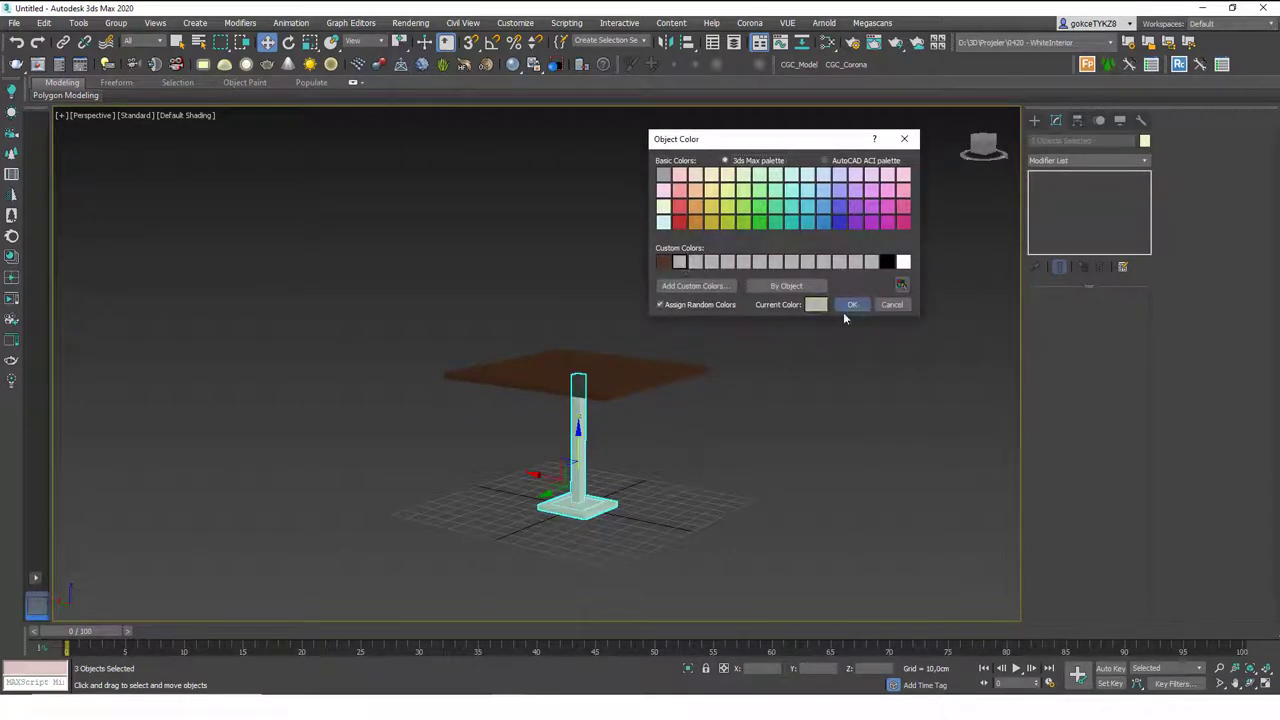
left_click(852, 304)
left_click(664, 441)
middle_click_drag(664, 441, 617, 519, "alt")
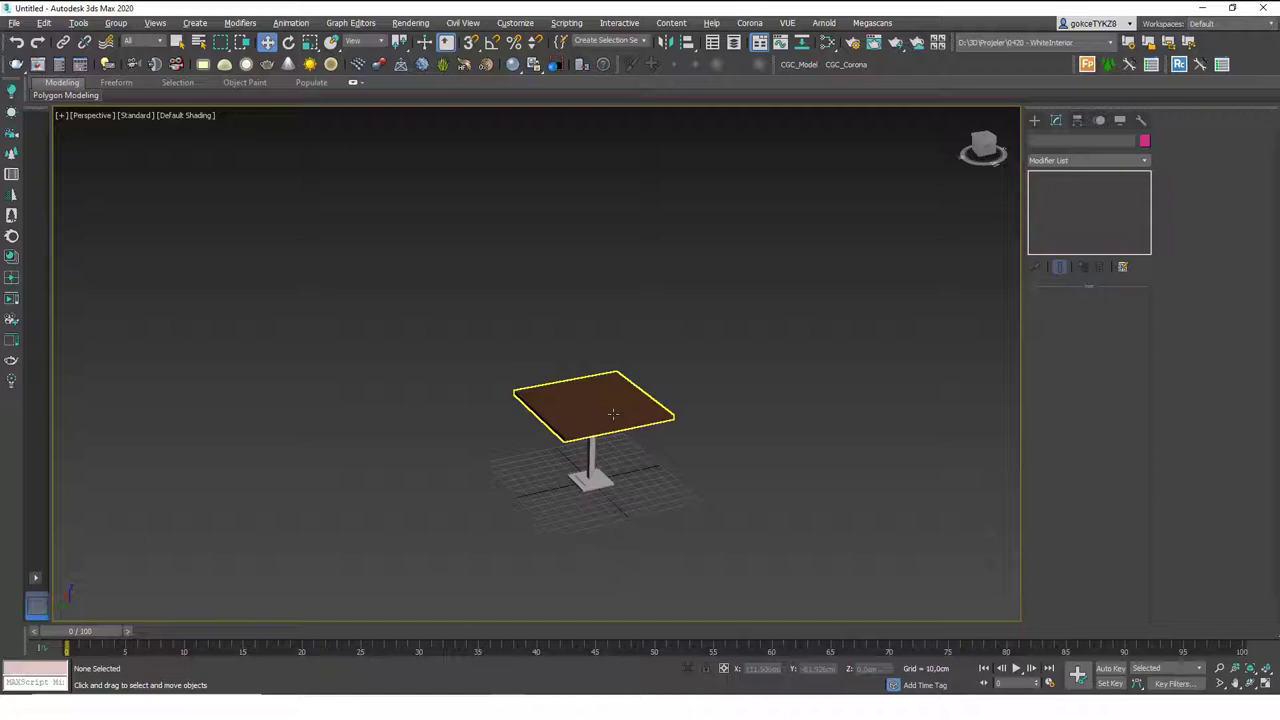
Step: Set the tabletop's length and width to 80 cm each
scroll(647, 441, "up", 5)
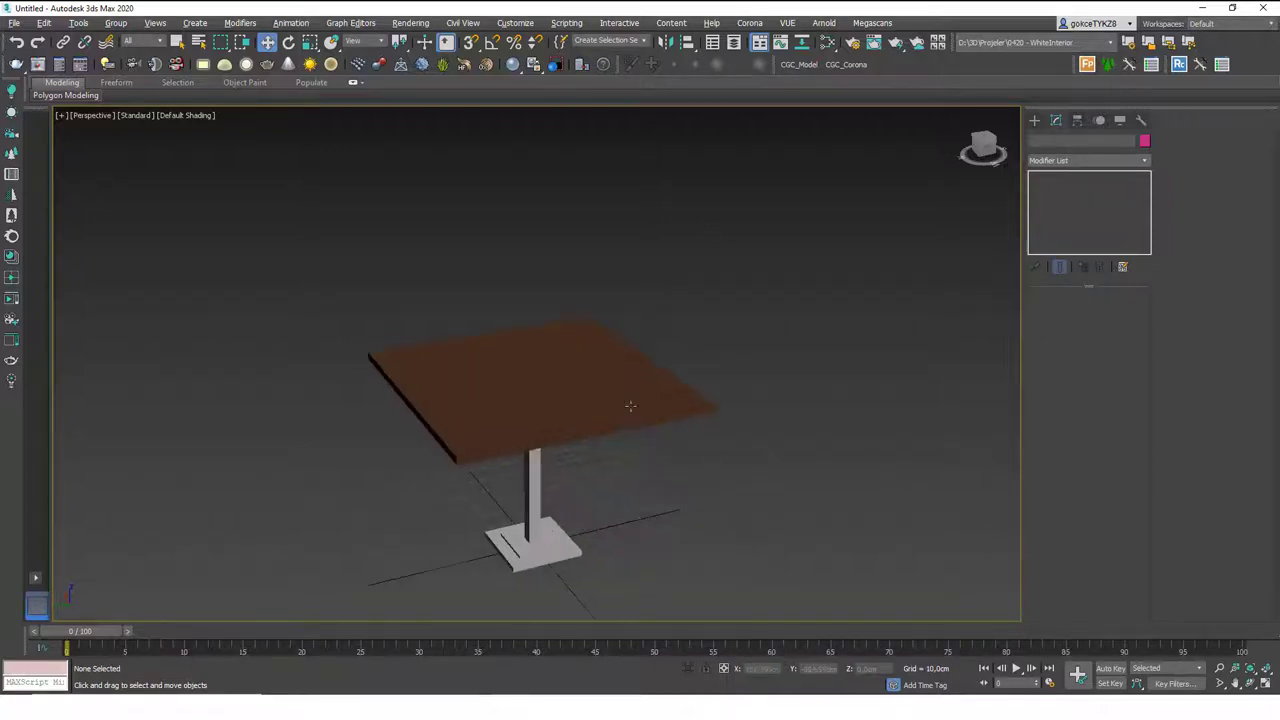
left_click(640, 380)
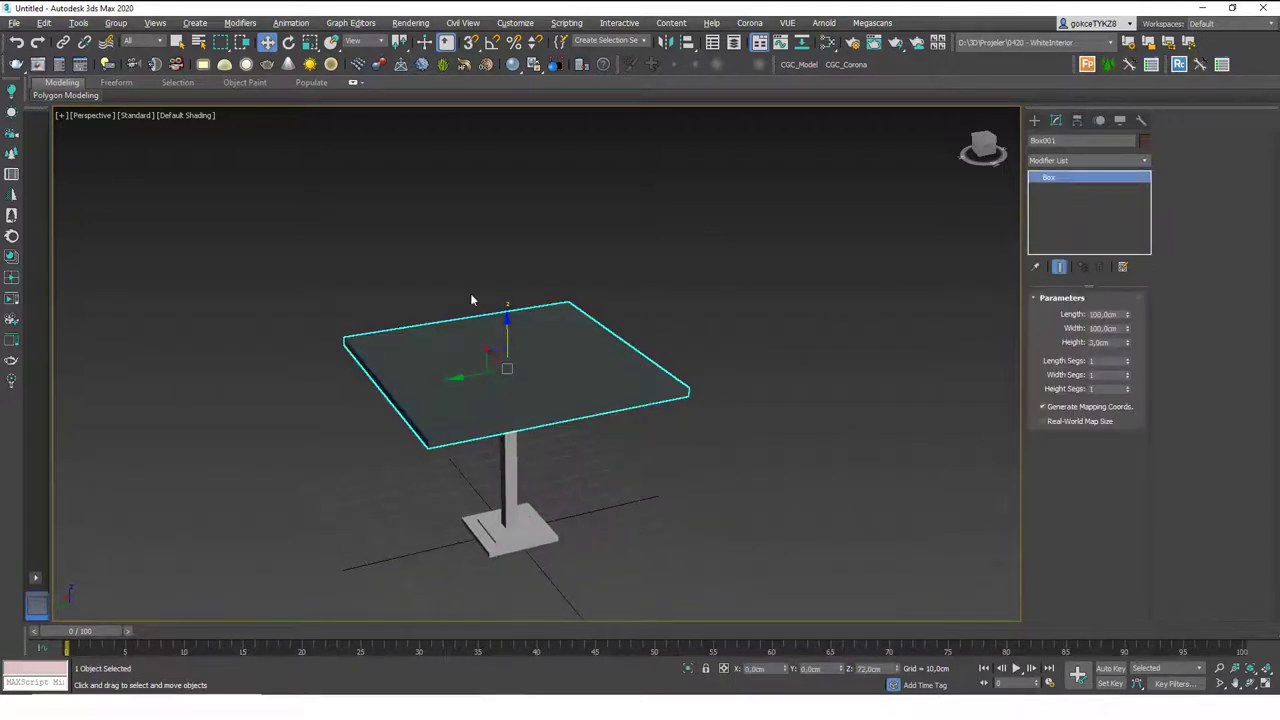
middle_click_drag(443, 349, 443, 437, "alt")
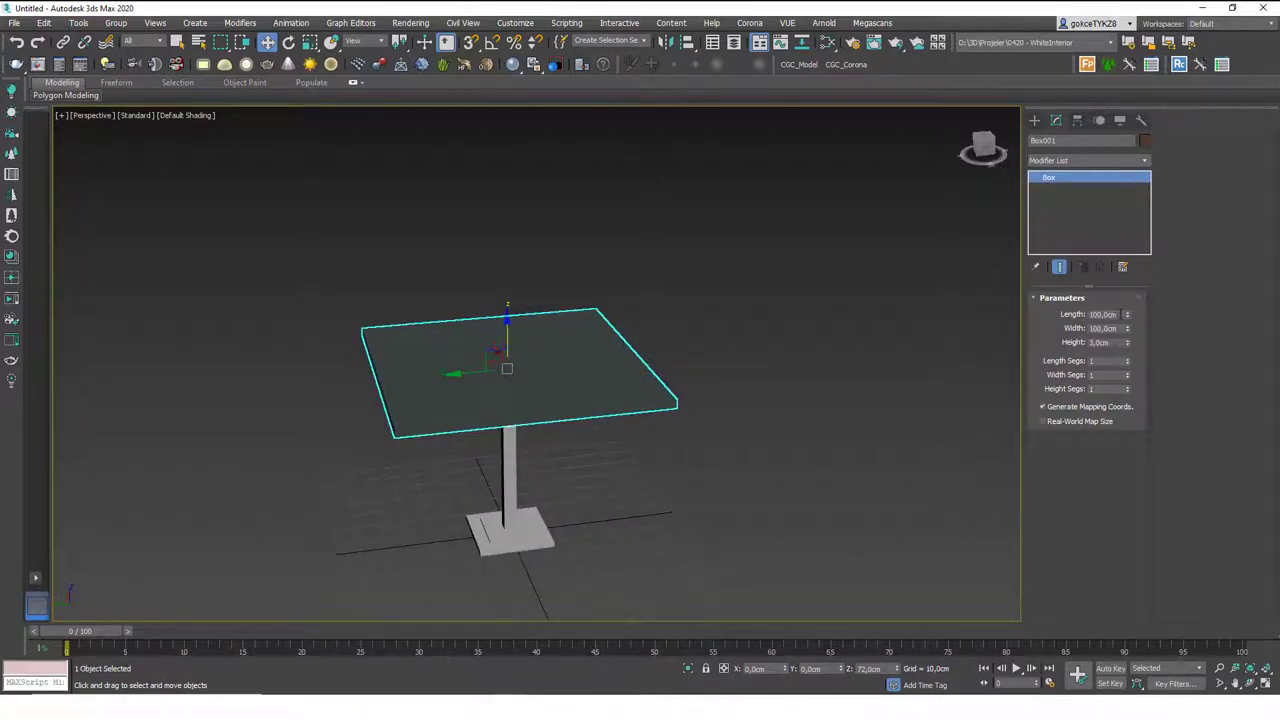
left_click(1120, 314)
type("80")
key("Tab")
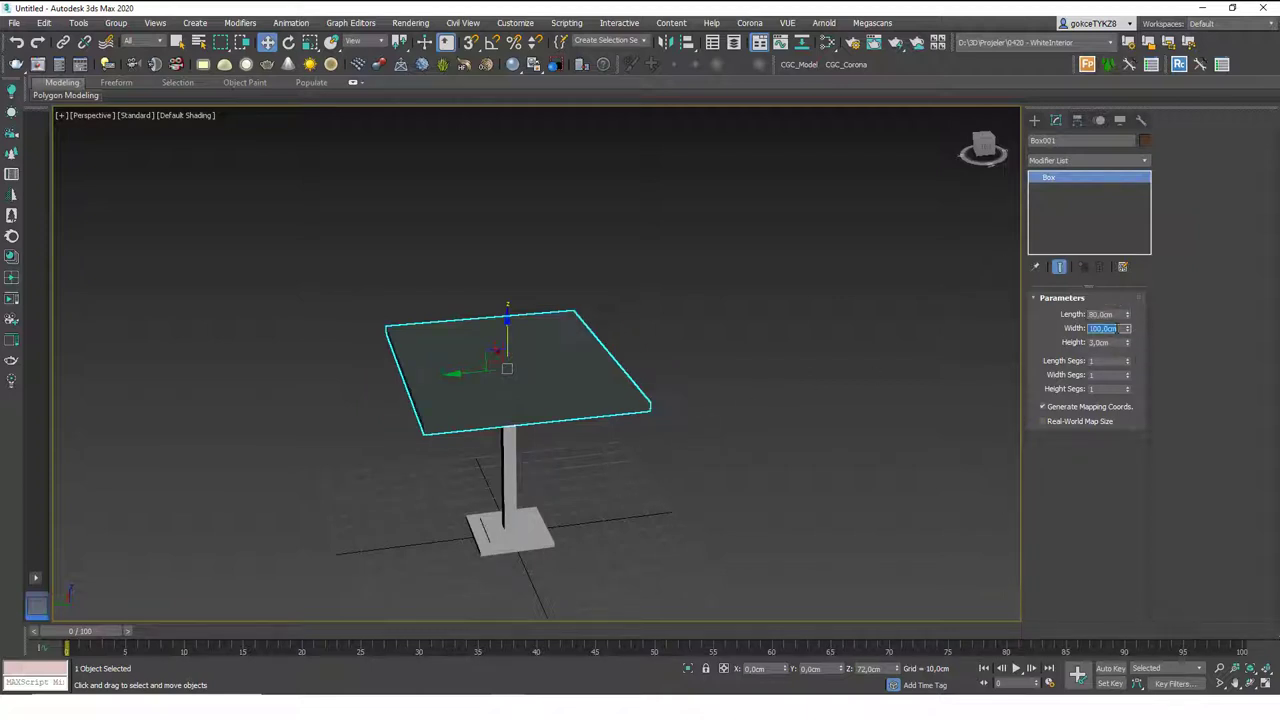
type("80")
key("Return")
scroll(683, 453, "up", 2)
left_click(683, 449)
scroll(590, 474, "down", 3)
middle_click_drag(590, 474, 580, 511, "alt")
left_click(512, 400)
scroll(528, 432, "down", 3)
left_click(554, 490)
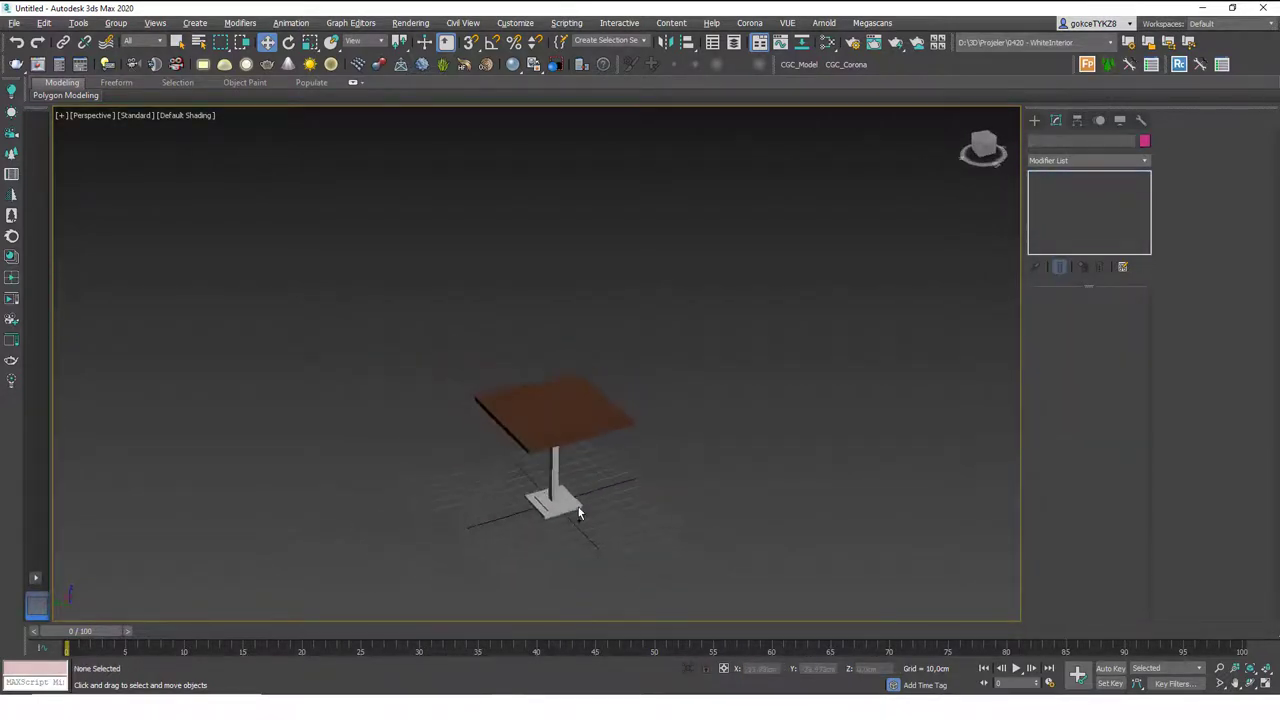
Step: Draw a new box on the ground beside the table, about 38 cm long, 31 cm wide and 13 cm high
scroll(559, 480, "up", 3)
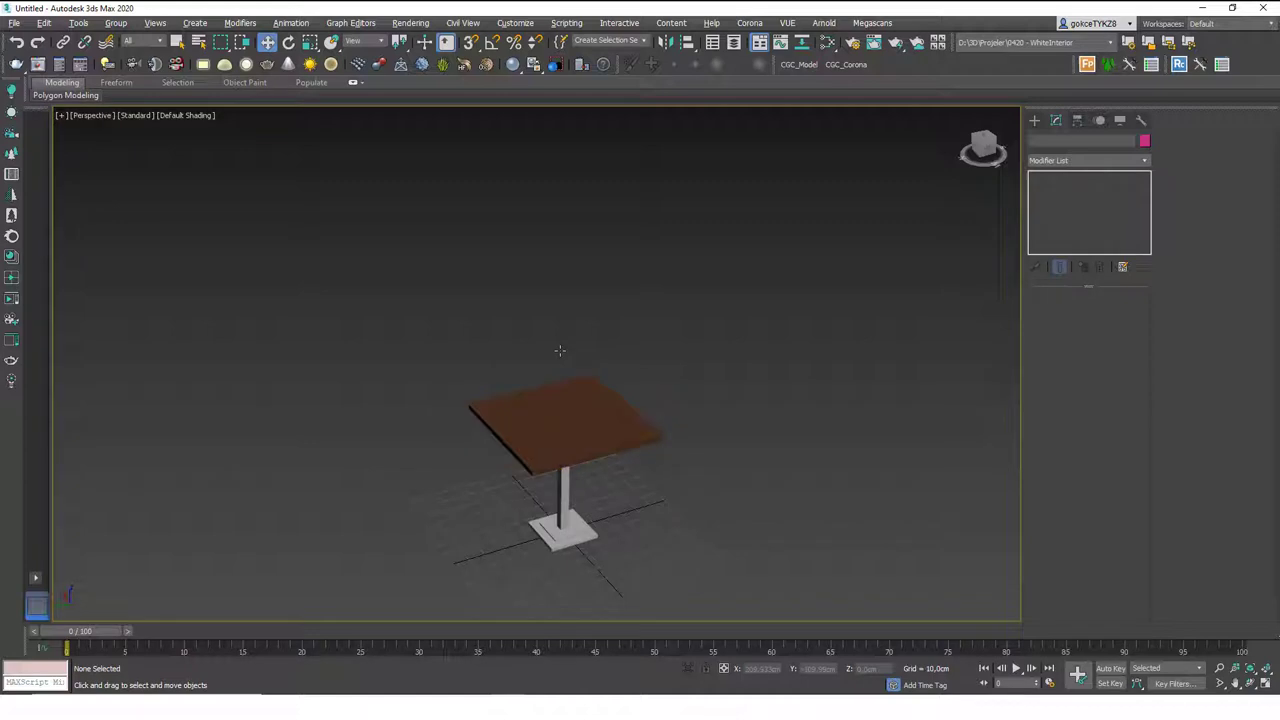
left_click(1035, 120)
left_click(1060, 200)
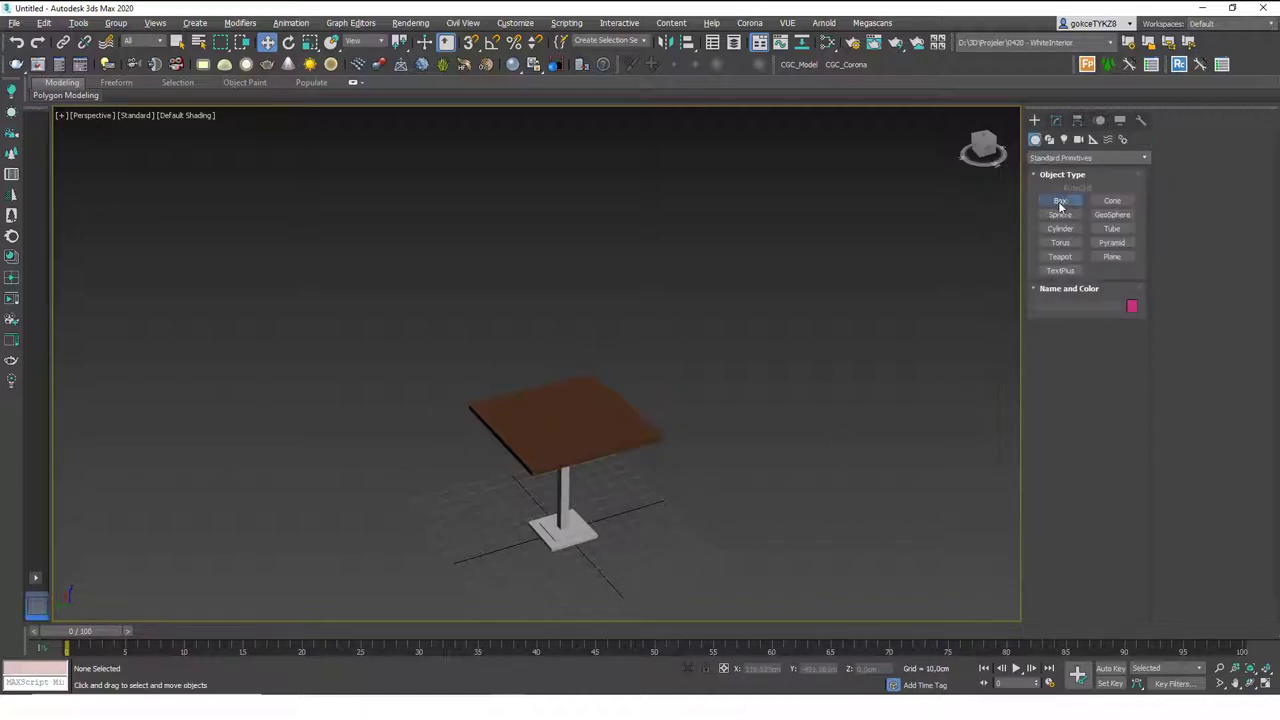
middle_click_drag(688, 484, 609, 463, "alt")
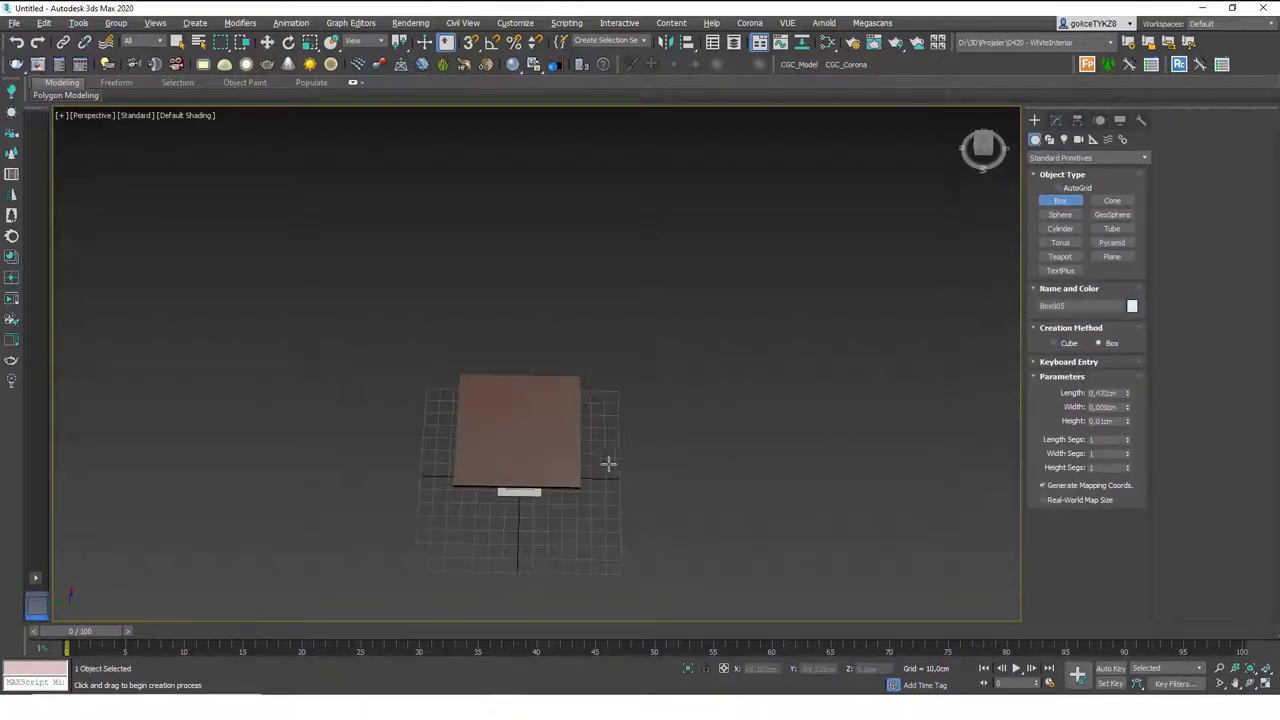
left_click_drag(600, 461, 655, 505)
left_click(648, 474)
key("w")
middle_click_drag(790, 434, 708, 380, "alt")
middle_click_drag(665, 460, 645, 423, "alt")
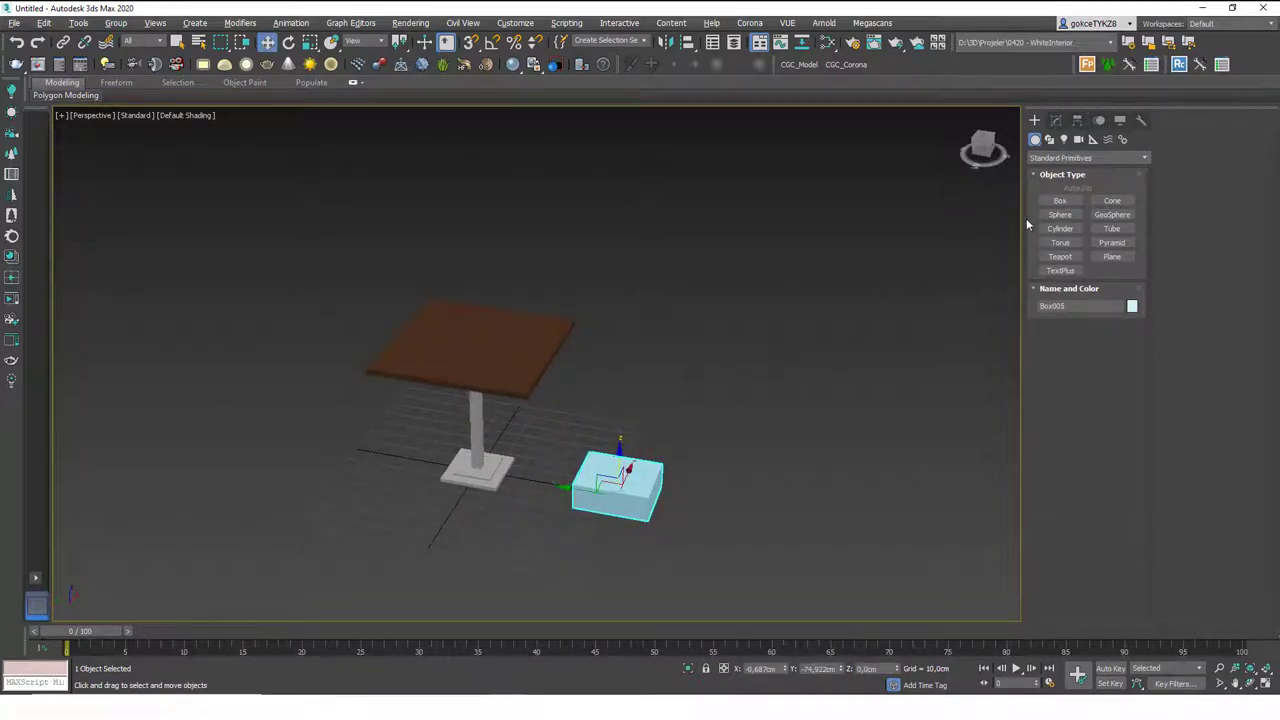
Step: Set the new box's length and width to 40 cm and its height to 4 cm to form a chair seat
left_click(1056, 121)
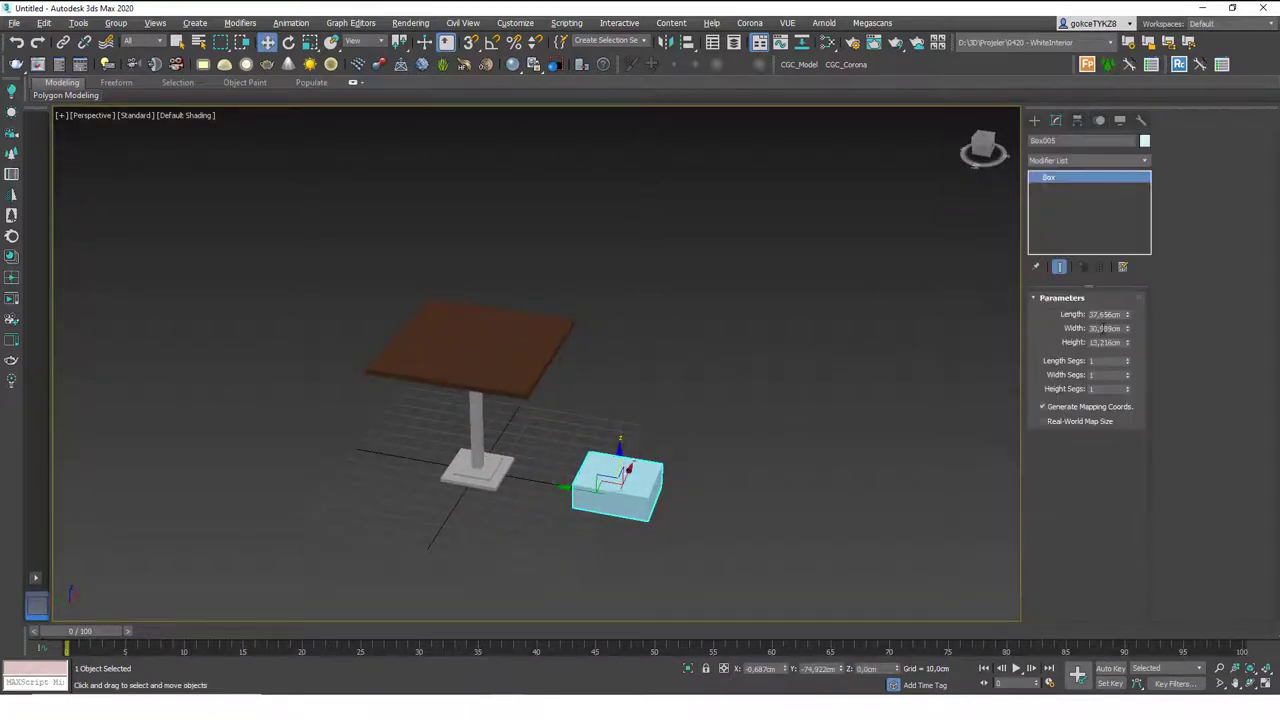
double_click(1104, 314)
type("40")
key("Tab")
type("40")
key("Tab")
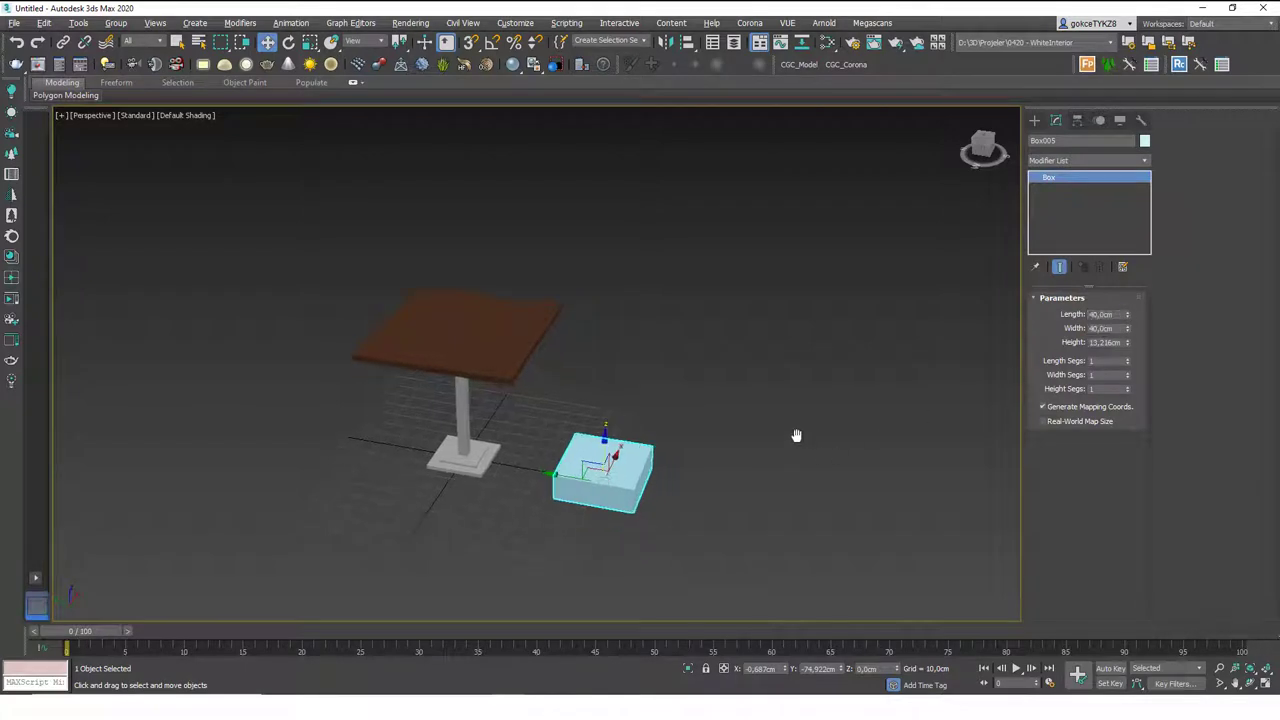
double_click(1106, 342)
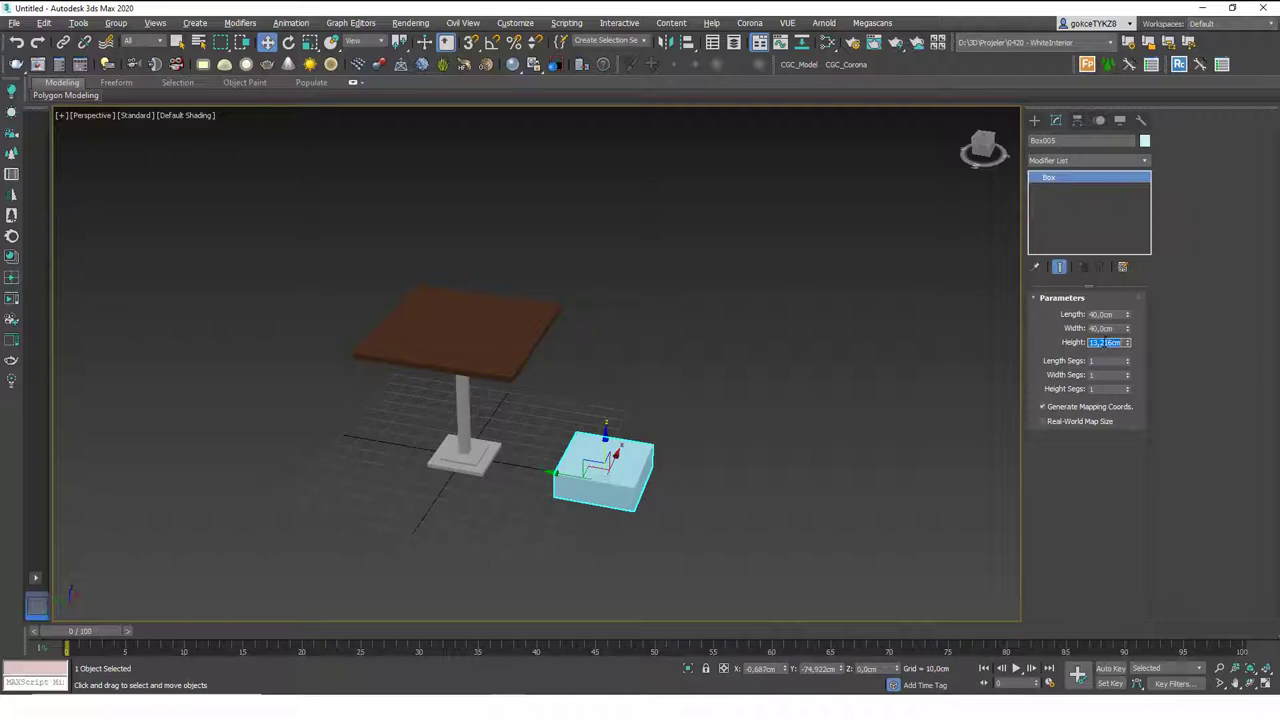
type("4")
key("Return")
Step: Centre the seat box at X 0 and move it away from the table to Y -80 cm
middle_click_drag(730, 418, 808, 423, "alt")
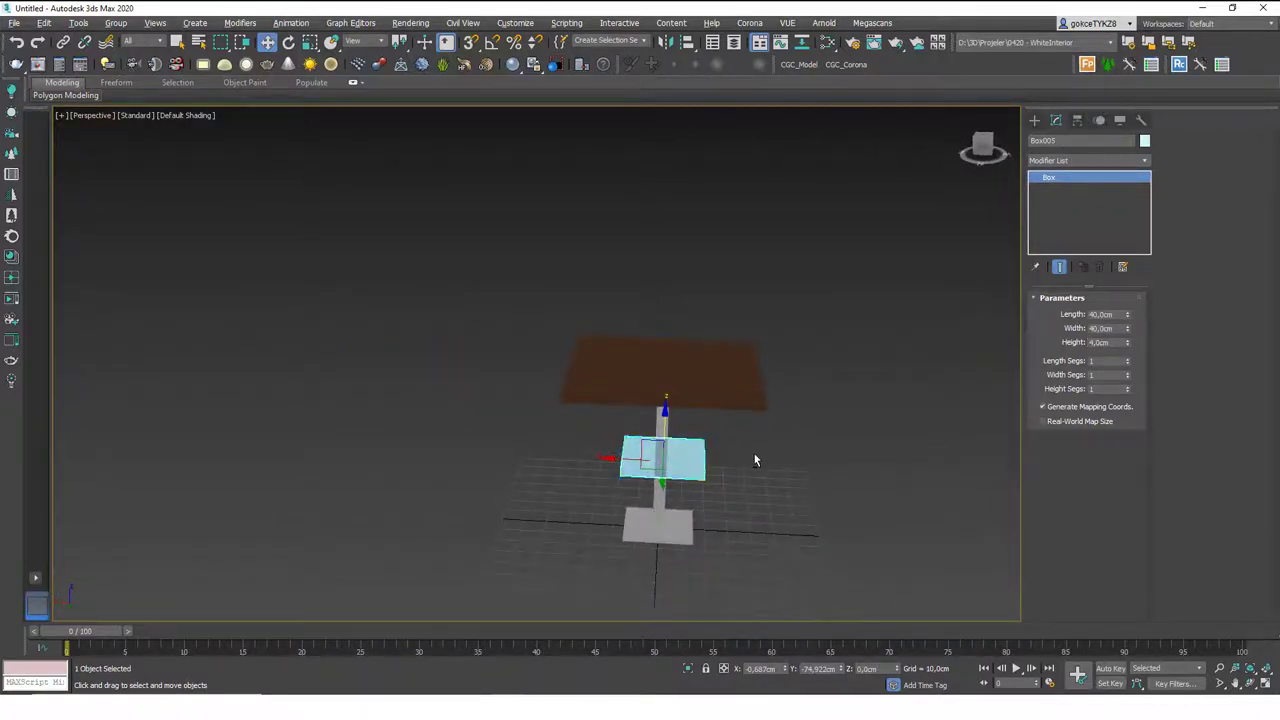
middle_click_drag(755, 460, 720, 520, "alt")
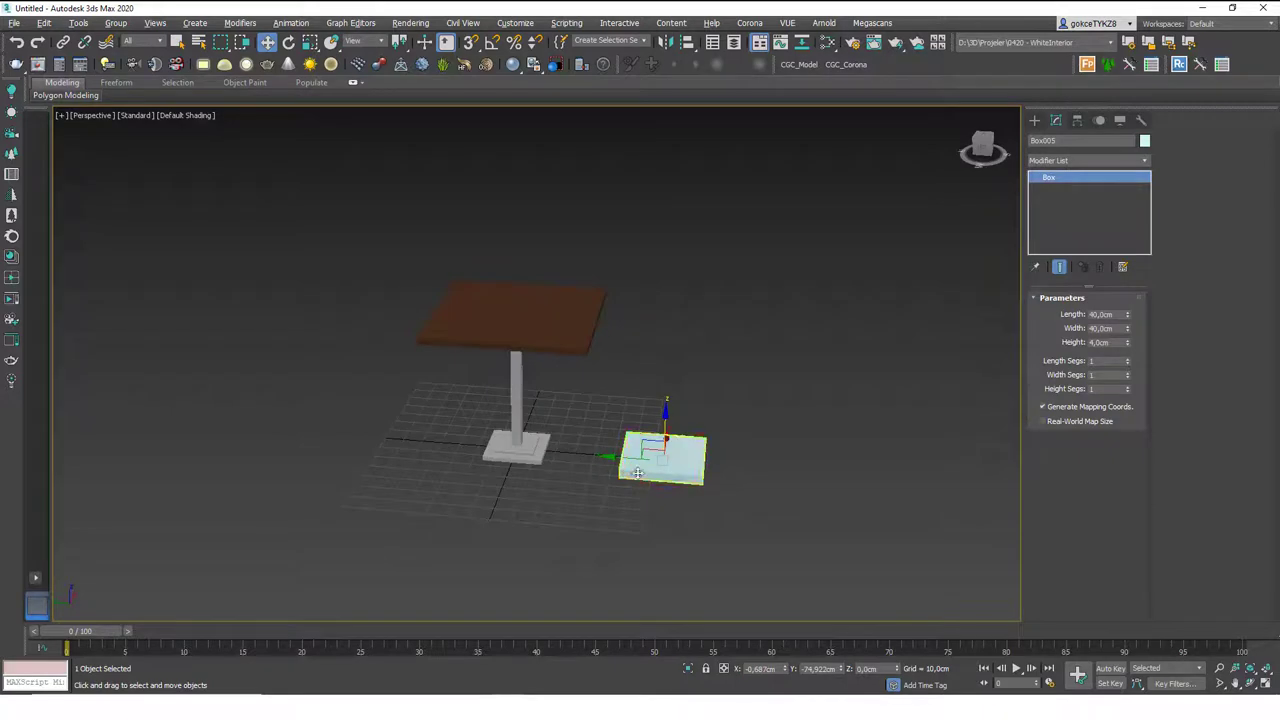
right_click(786, 670)
right_click(844, 669)
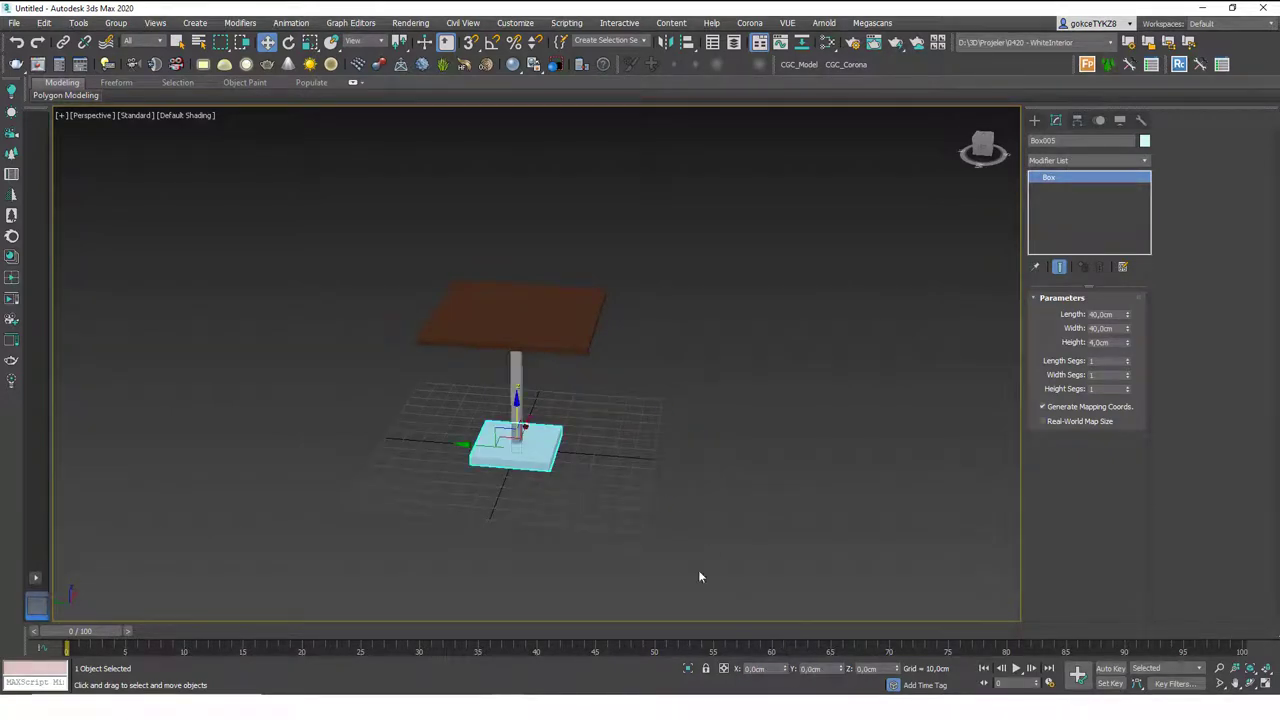
left_click_drag(470, 447, 613, 480)
double_click(826, 668)
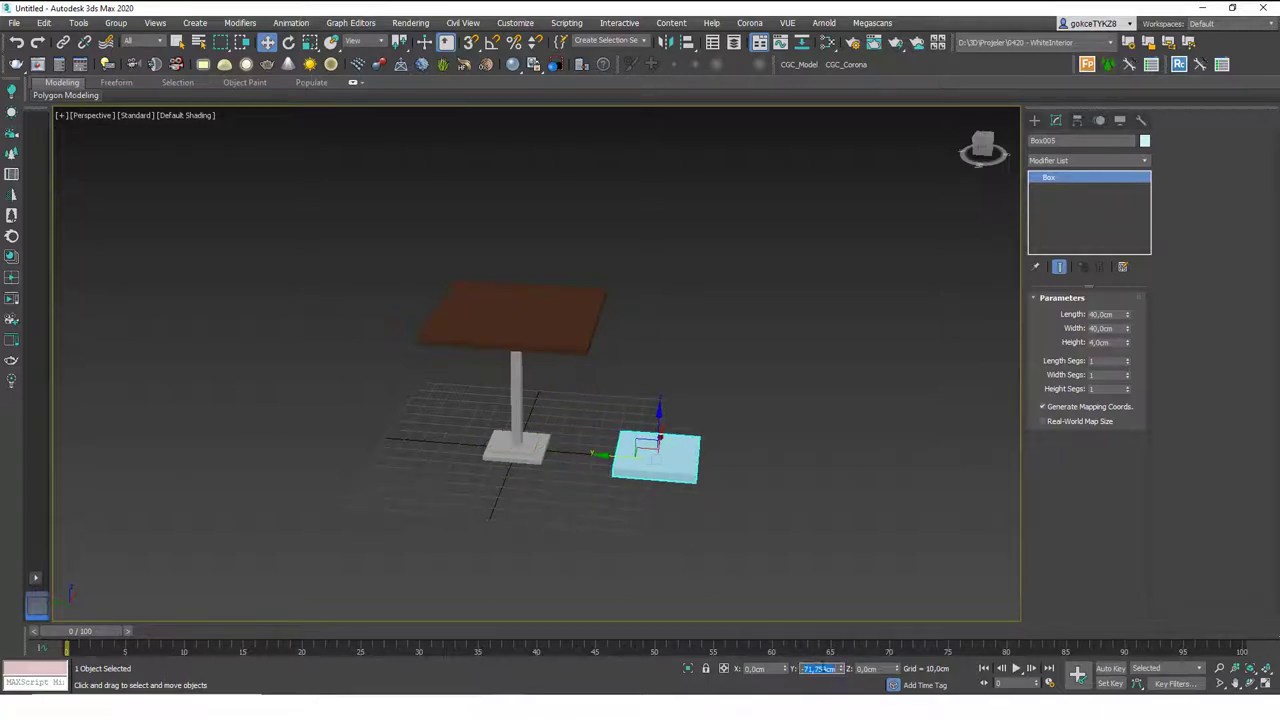
type("-80")
key("Return")
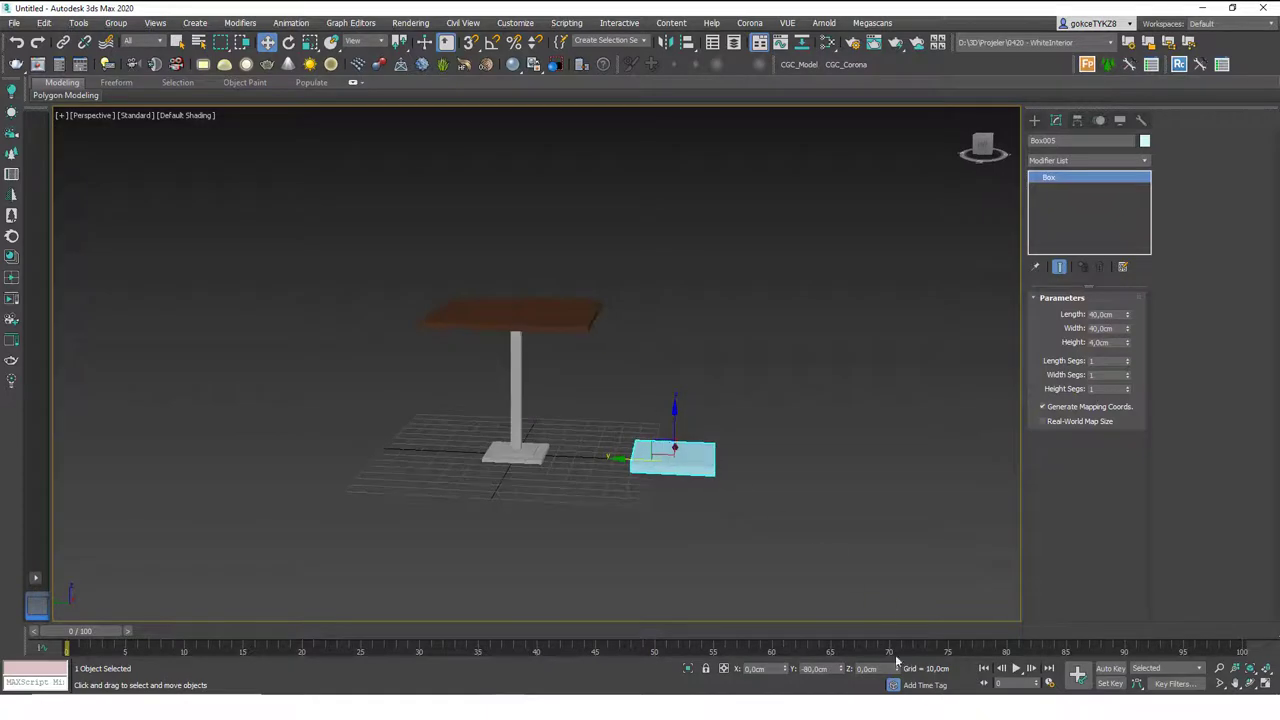
Step: Raise the seat box to a Z position of 46 cm
left_click(866, 668)
type("-")
type("6")
key("Return")
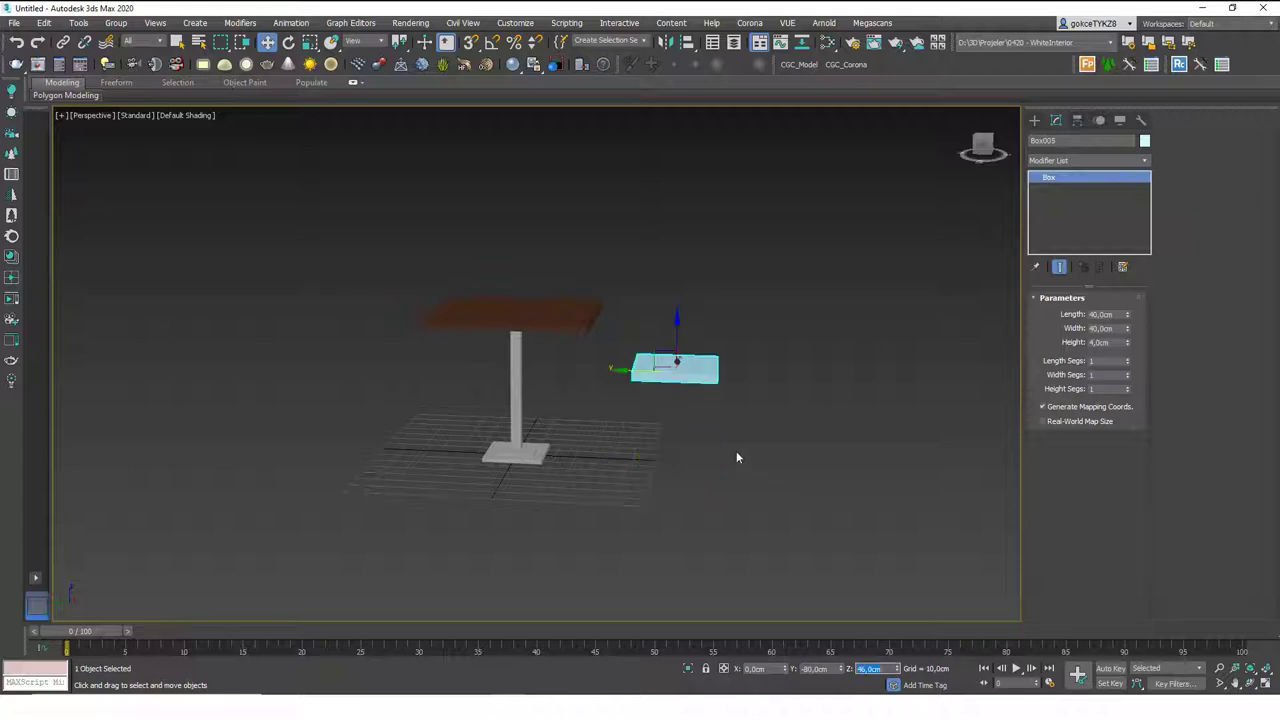
Step: Set the seat box's Z position to 44 cm
middle_click_drag(660, 332, 678, 362, "alt")
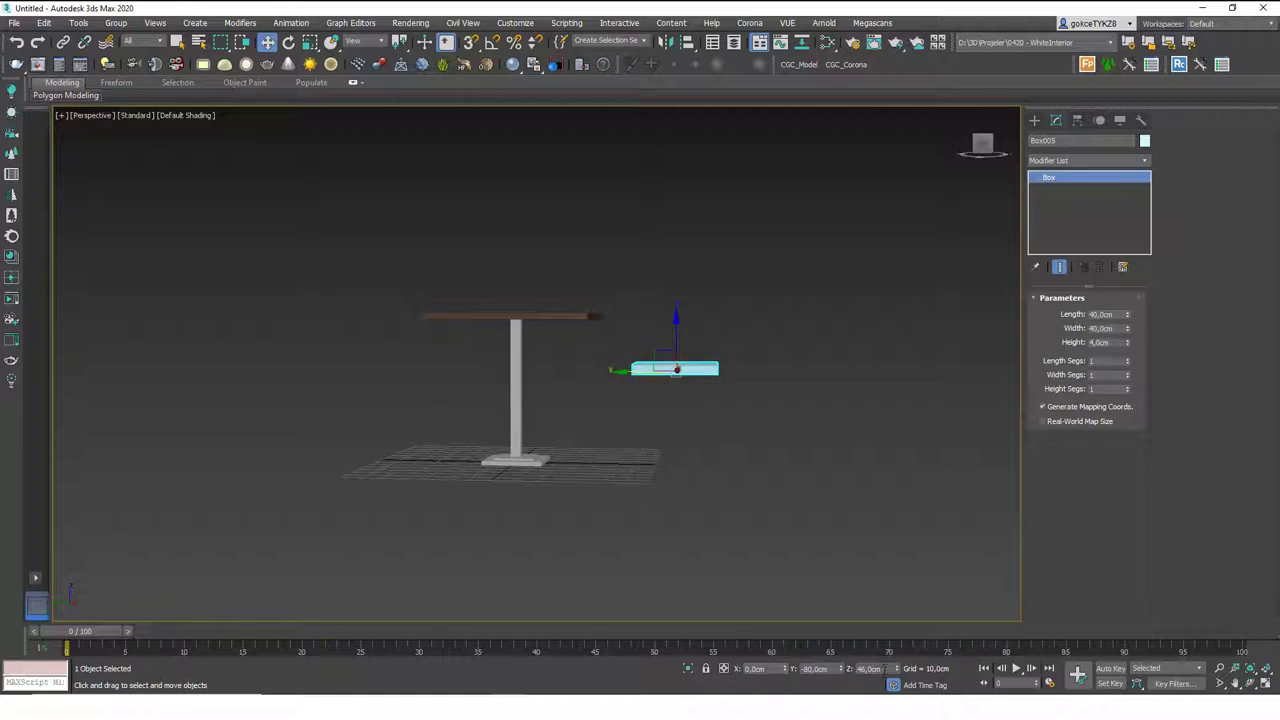
left_click(884, 669)
type("44")
key("Return")
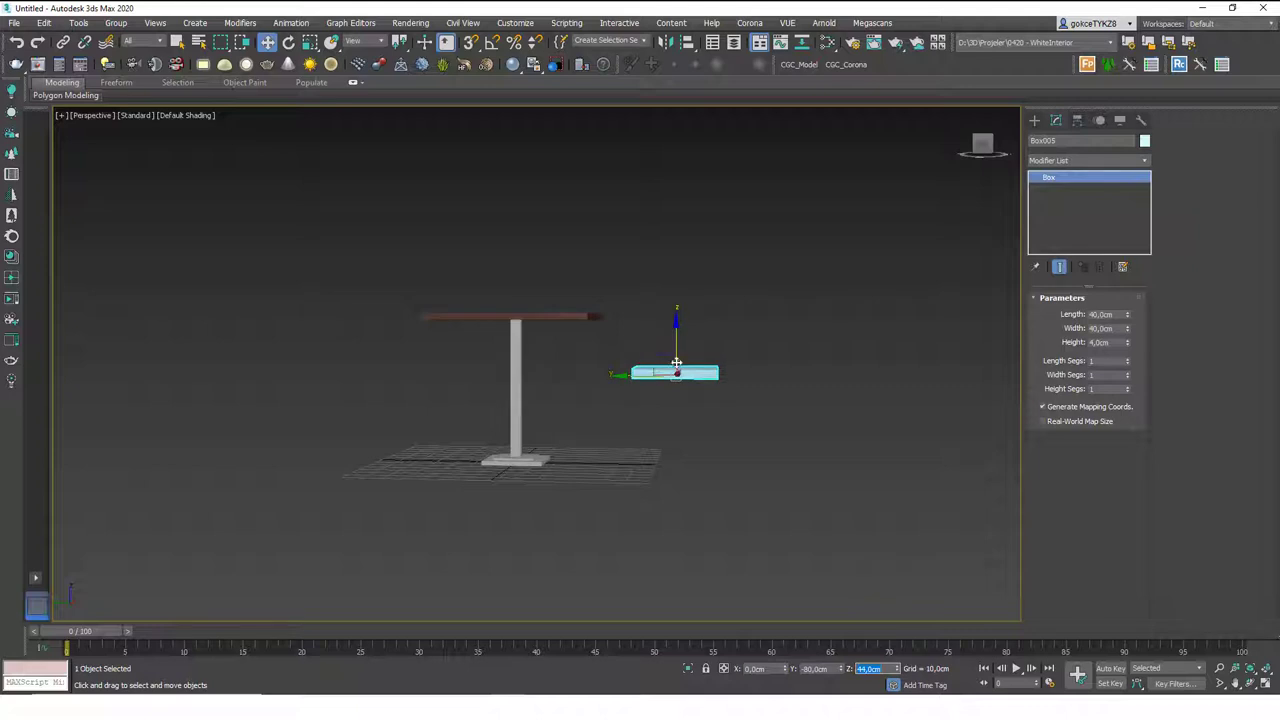
Step: Bring the seat box closer to the table and set its Y position to -50 cm
left_click_drag(676, 364, 587, 376)
left_click(820, 669)
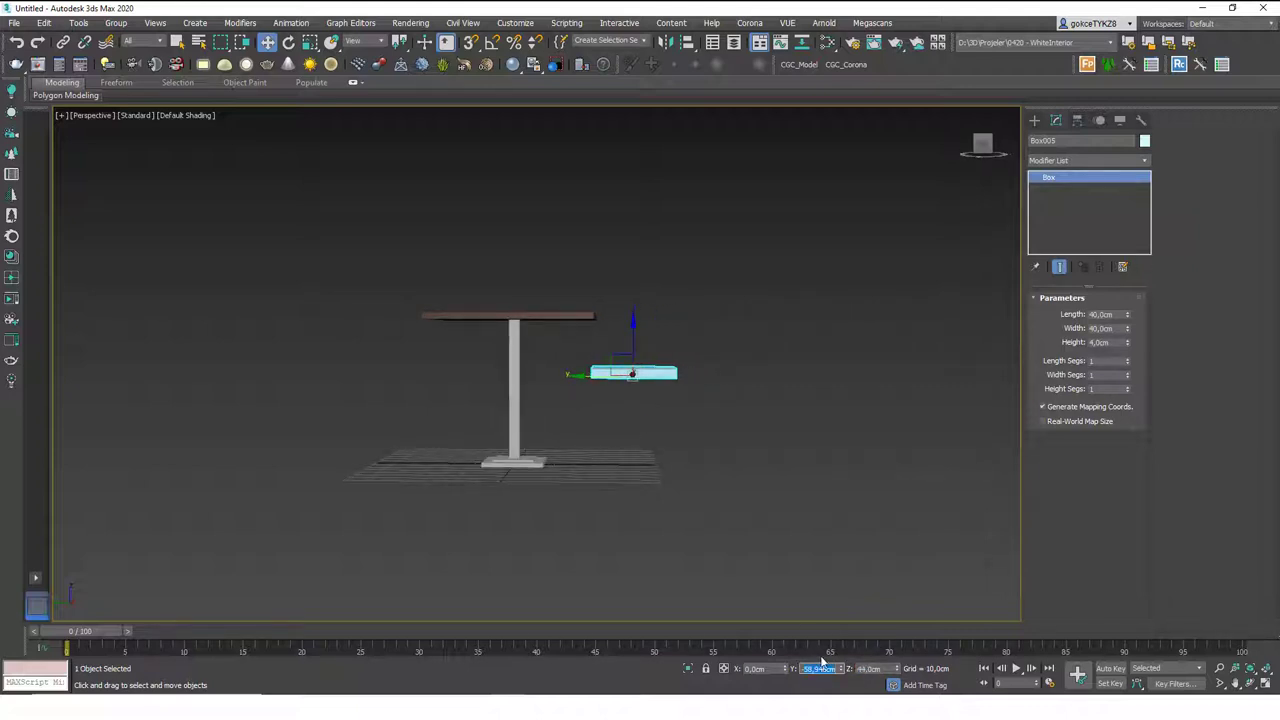
type("-50")
key("Return")
mouse_move(640, 366)
middle_mouse_down("alt")
mouse_move(551, 386)
mouse_move(578, 400)
mouse_move(632, 386)
middle_mouse_up("alt")
Step: Create a small box under the seat, about 4.2 by 4.6 cm and 18.9 cm high, as a chair leg
key("t")
key("z")
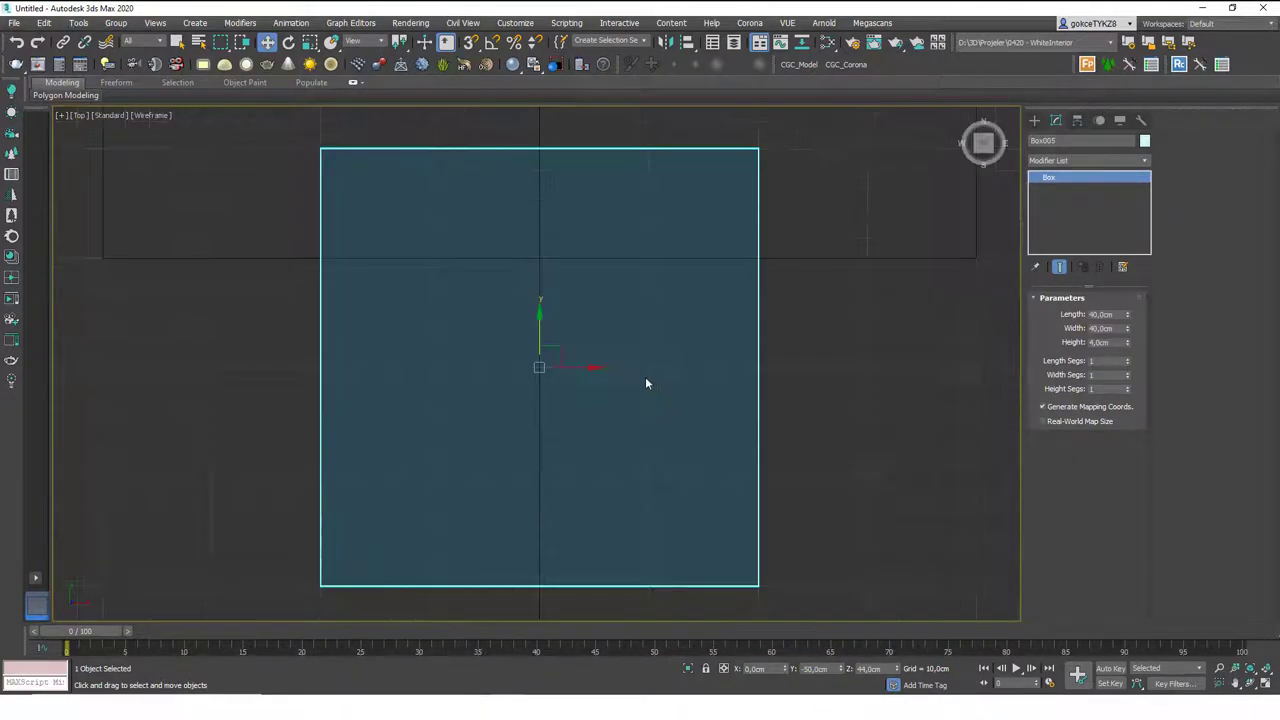
scroll(645, 383, "down", 8)
scroll(623, 389, "up", 4)
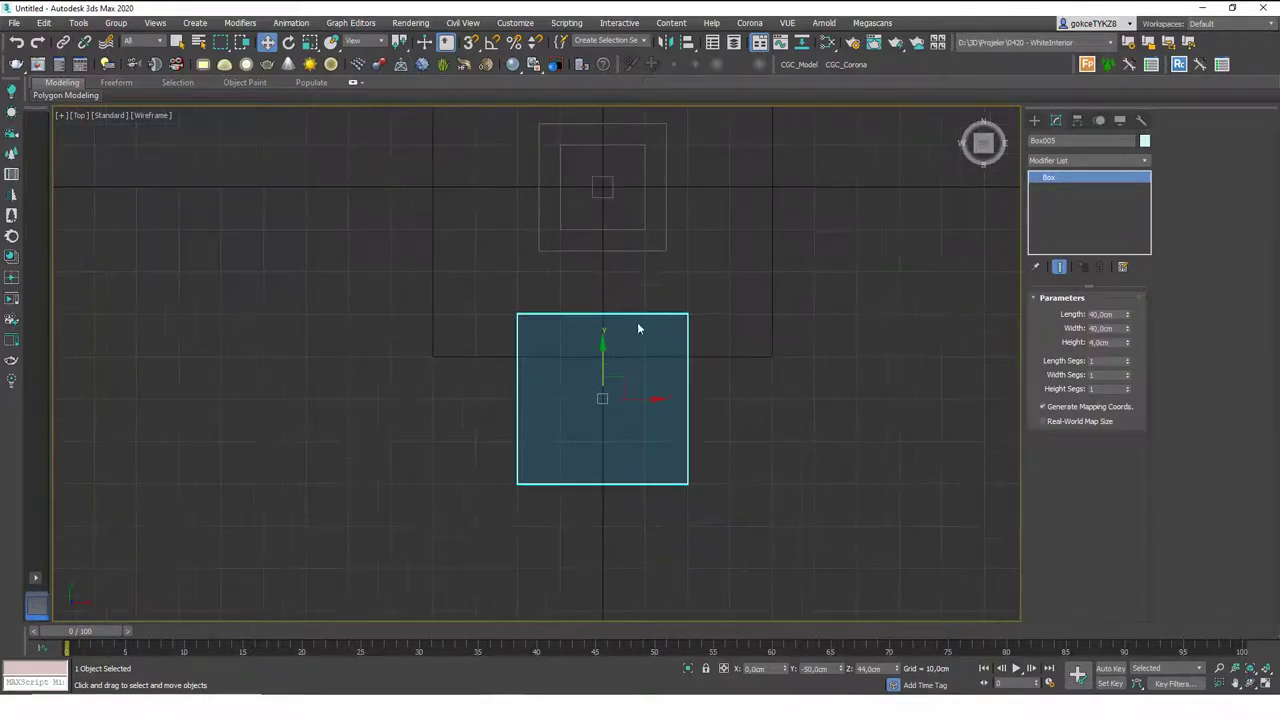
left_click(1034, 120)
left_click(1060, 200)
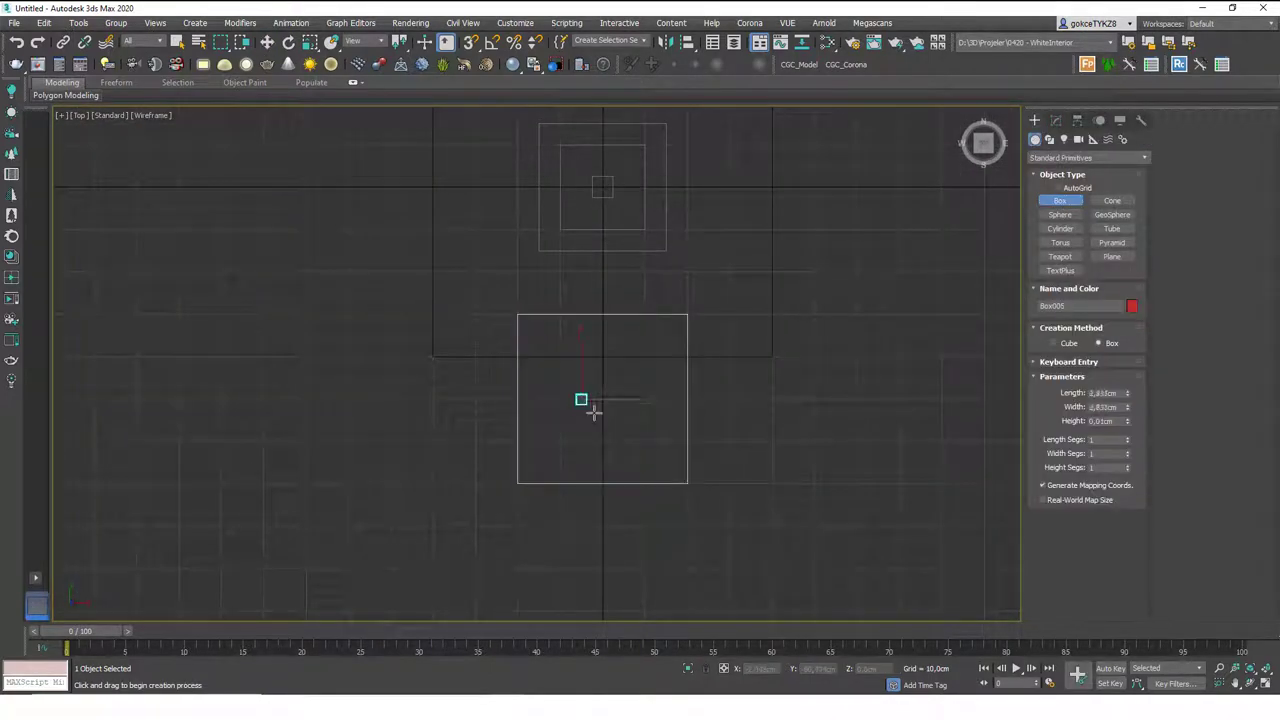
left_click_drag(594, 412, 598, 416)
left_click(585, 339)
key("w")
middle_click_drag(520, 446, 604, 455, "alt")
Step: Set the leg box's length and width to 4 cm and its height to 44 cm
left_click(1056, 120)
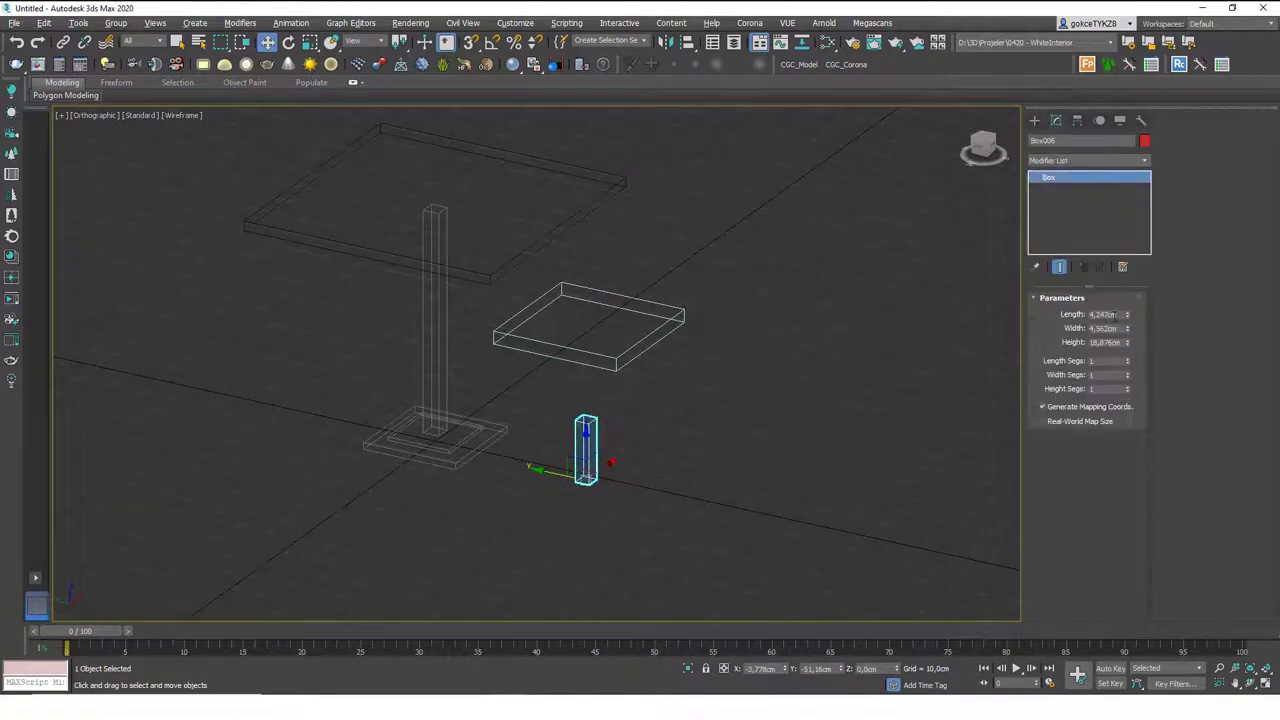
double_click(1117, 314)
type("4")
key("Tab")
type("4")
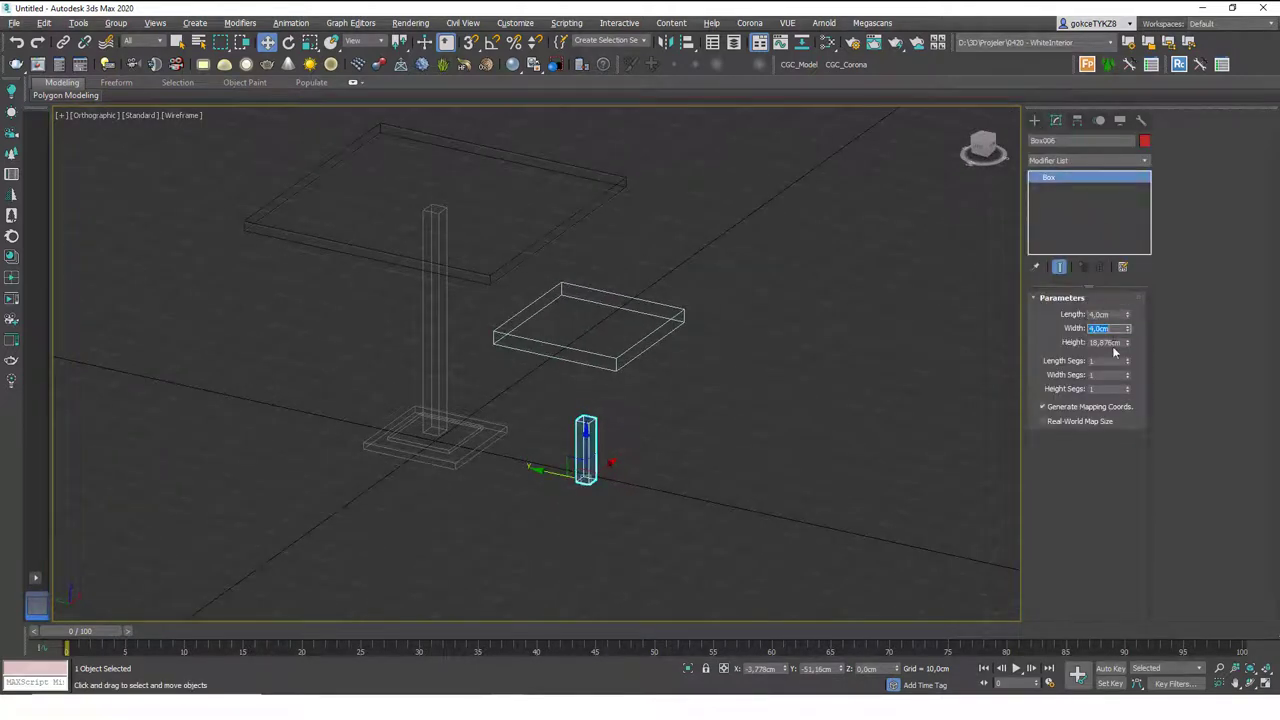
key("Tab")
left_click(660, 341)
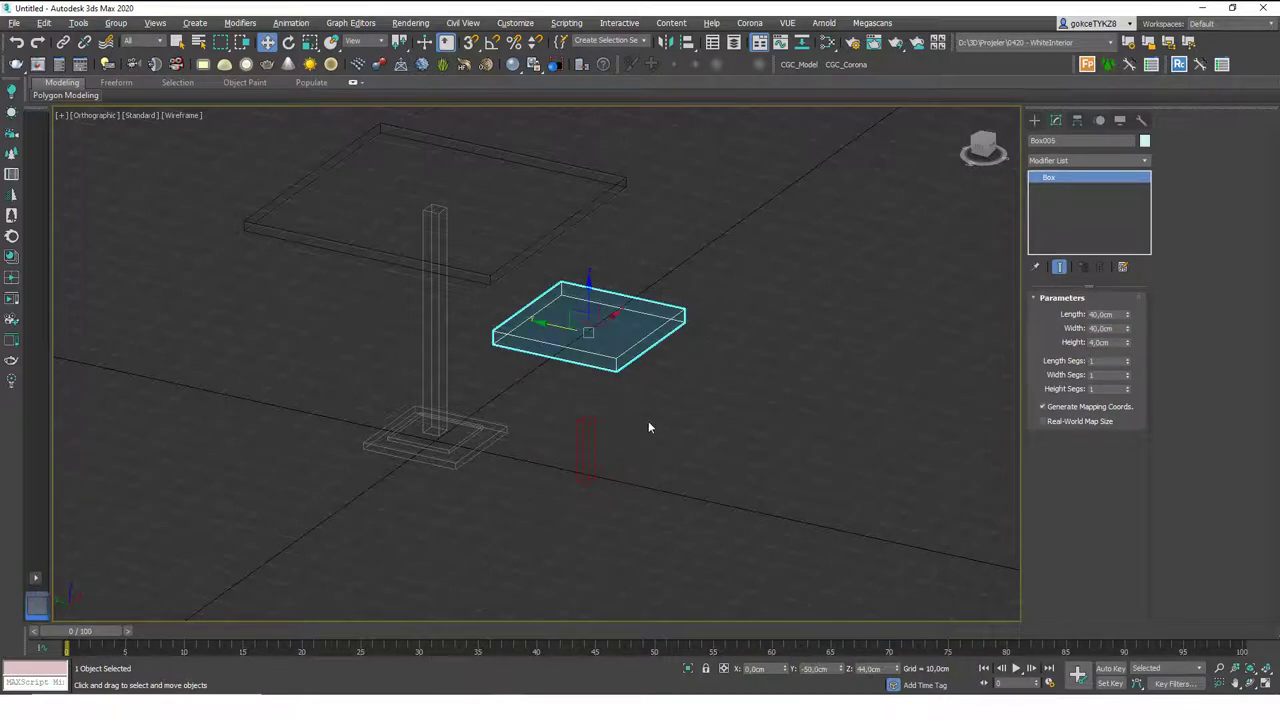
left_click(596, 446)
type("44")
key("Return")
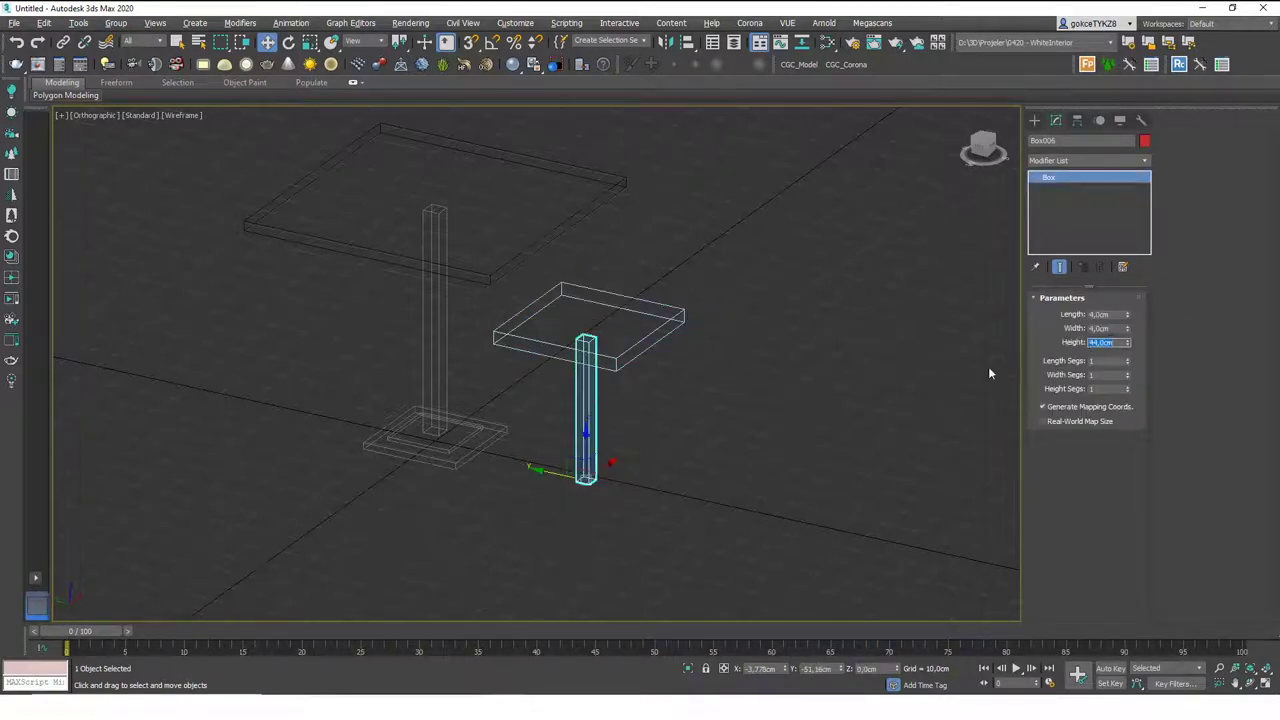
Step: Move the leg under the seat's table-side corner at negative X, to about X -17.9 cm and Y -32.2 cm
middle_click_drag(988, 366, 635, 448, "alt")
key("t")
key("z")
scroll(625, 400, "down", 10)
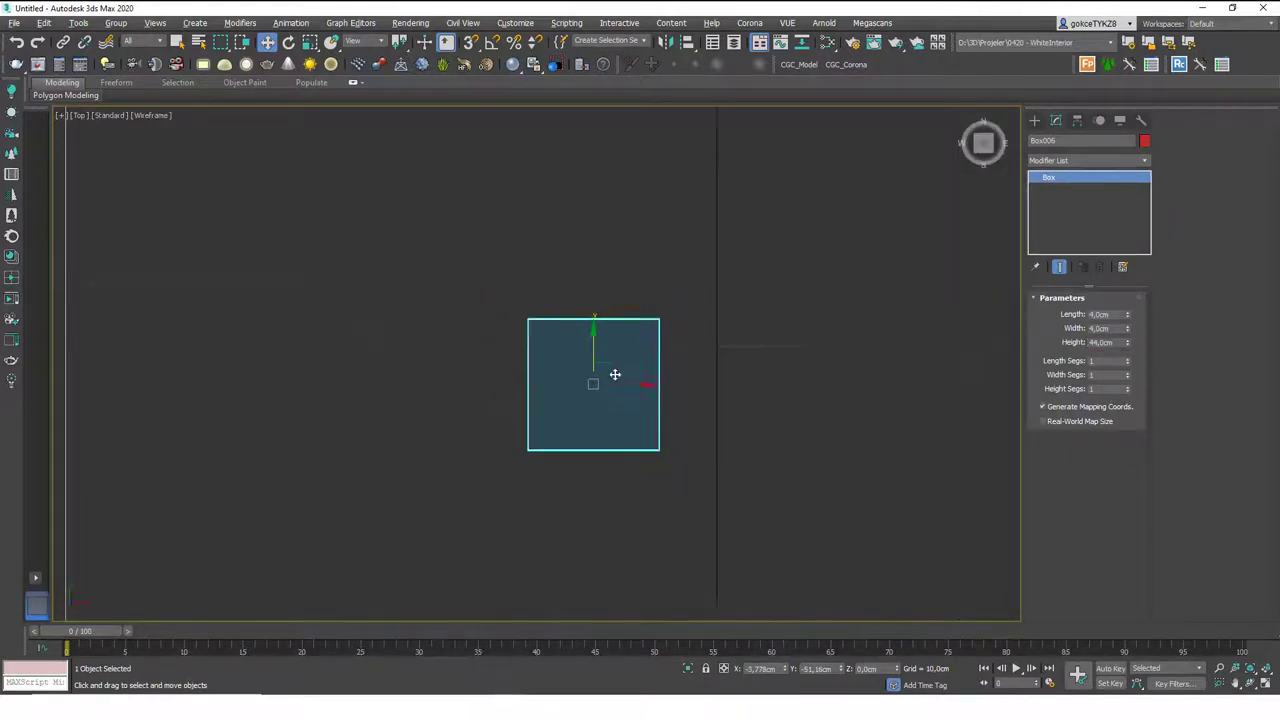
middle_click_drag(618, 380, 634, 406)
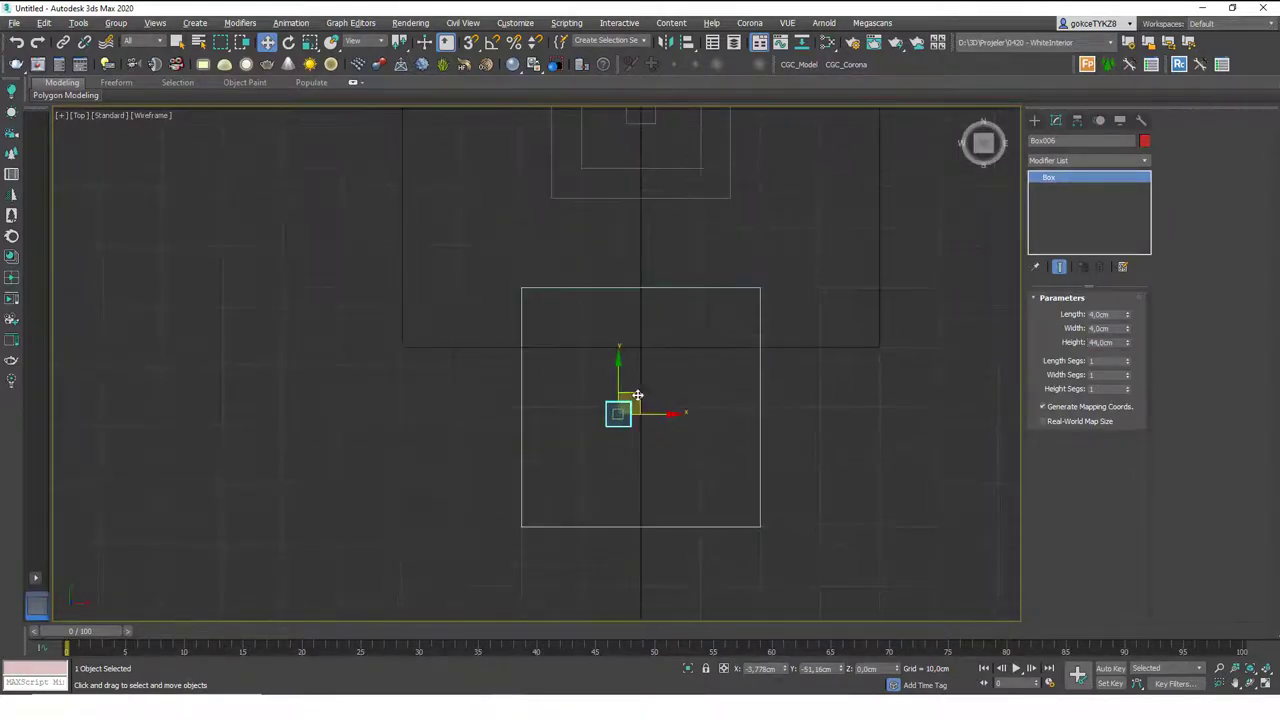
left_click_drag(634, 394, 571, 341)
scroll(557, 290, "up", 5)
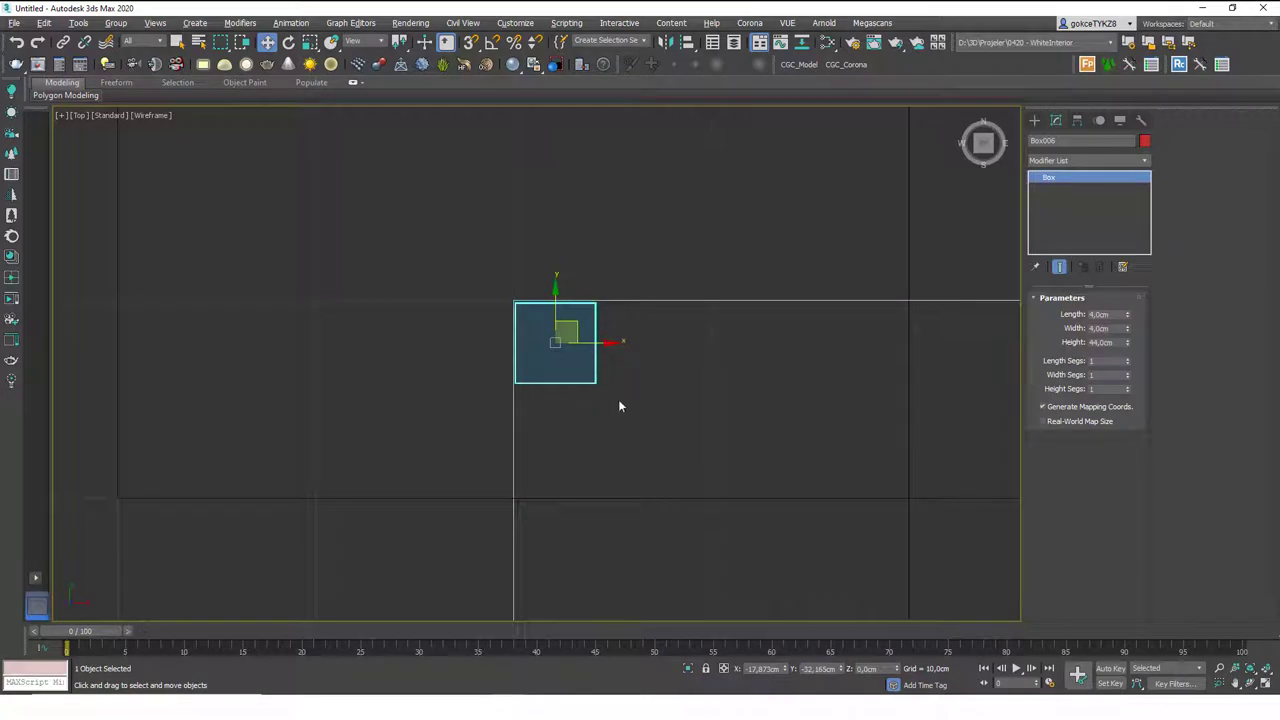
Step: Examine from below how closely the top of the leg lines up with the seat's corner
mouse_move(568, 362)
middle_mouse_down("alt")
mouse_move(614, 398)
mouse_move(641, 346)
mouse_move(603, 394)
mouse_move(611, 334)
mouse_move(623, 391)
mouse_move(613, 288)
middle_mouse_up("alt")
left_click_drag(613, 288, 608, 305, "alt")
key("p")
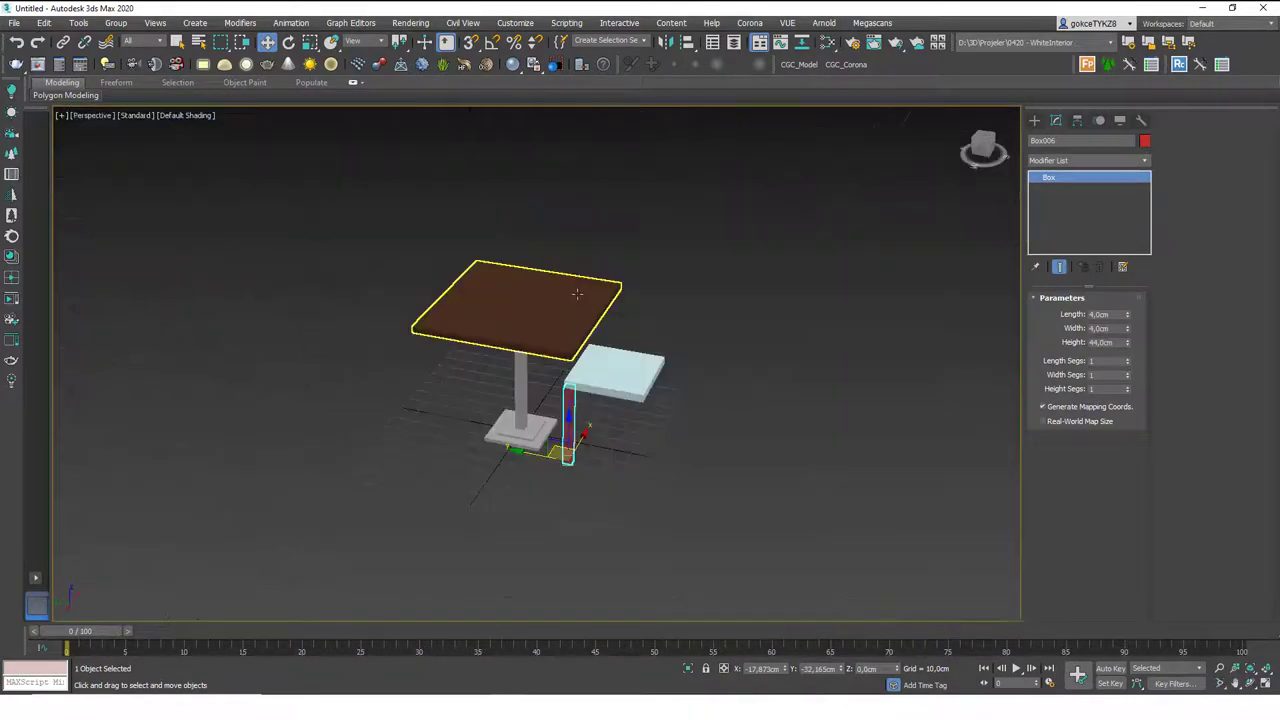
key("z")
middle_click_drag(587, 300, 629, 200, "alt")
middle_click_drag(600, 150, 545, 290)
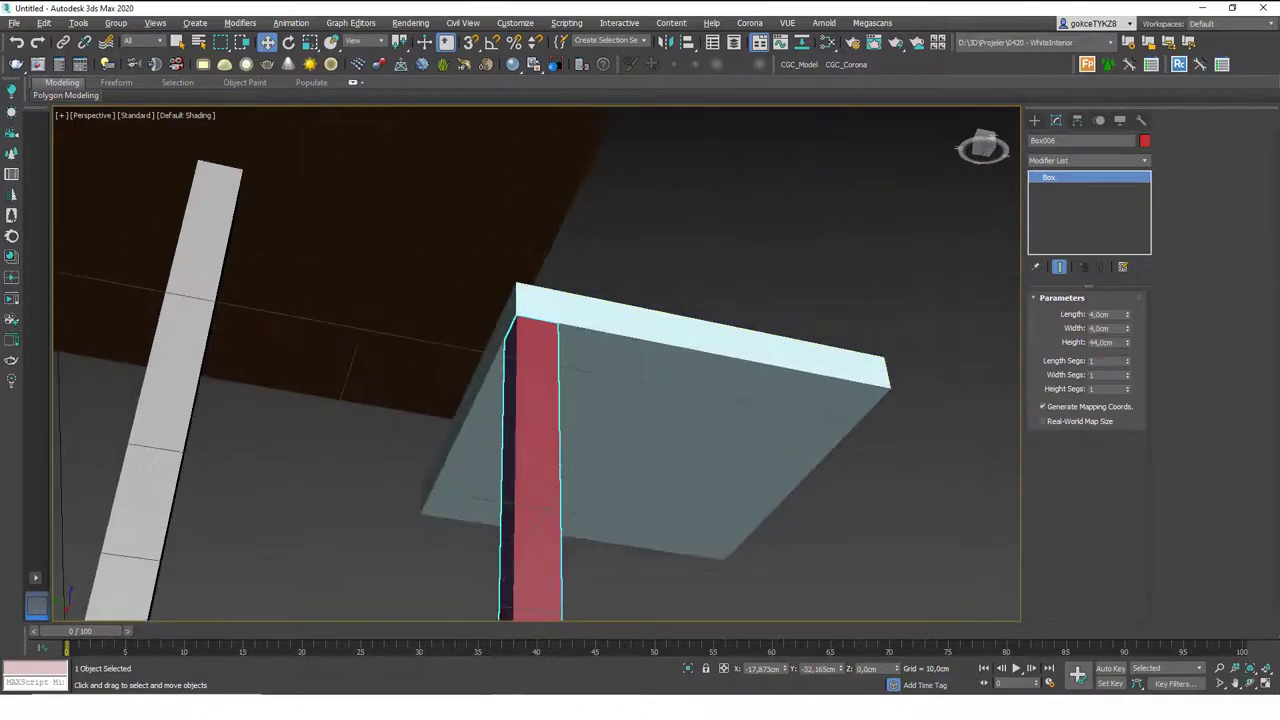
scroll(539, 273, "up", 6)
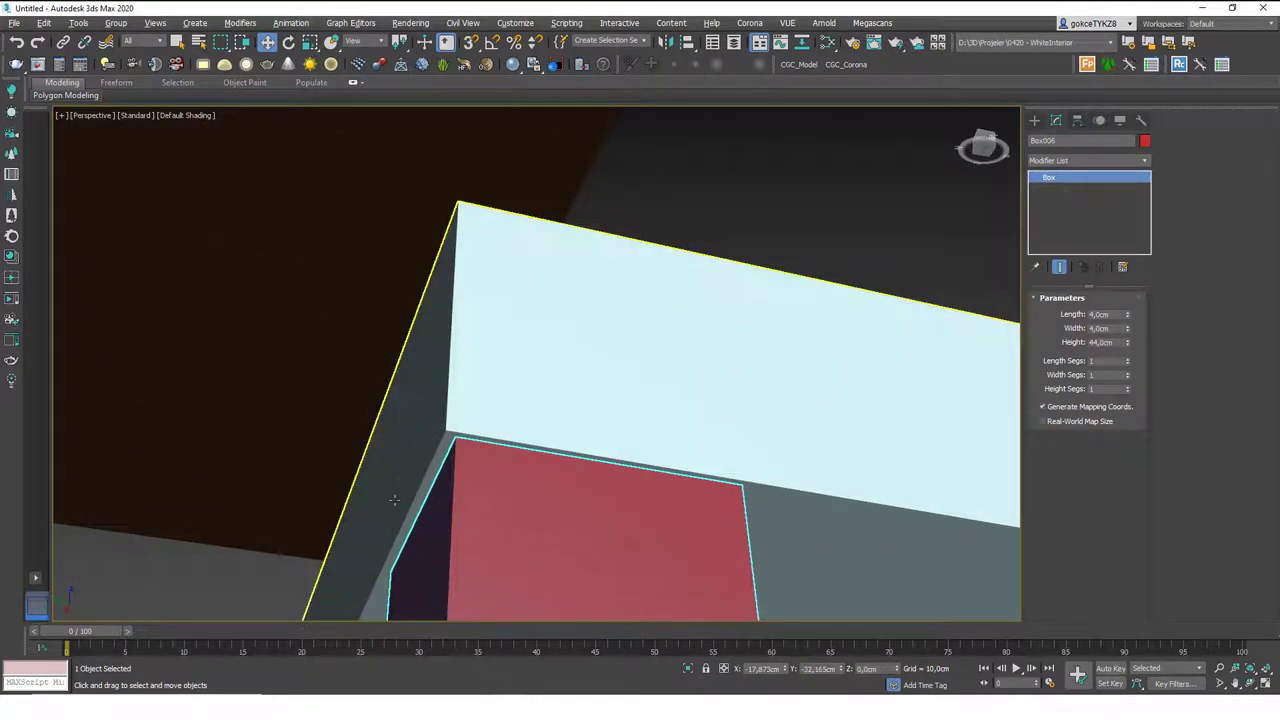
scroll(546, 400, "down", 4)
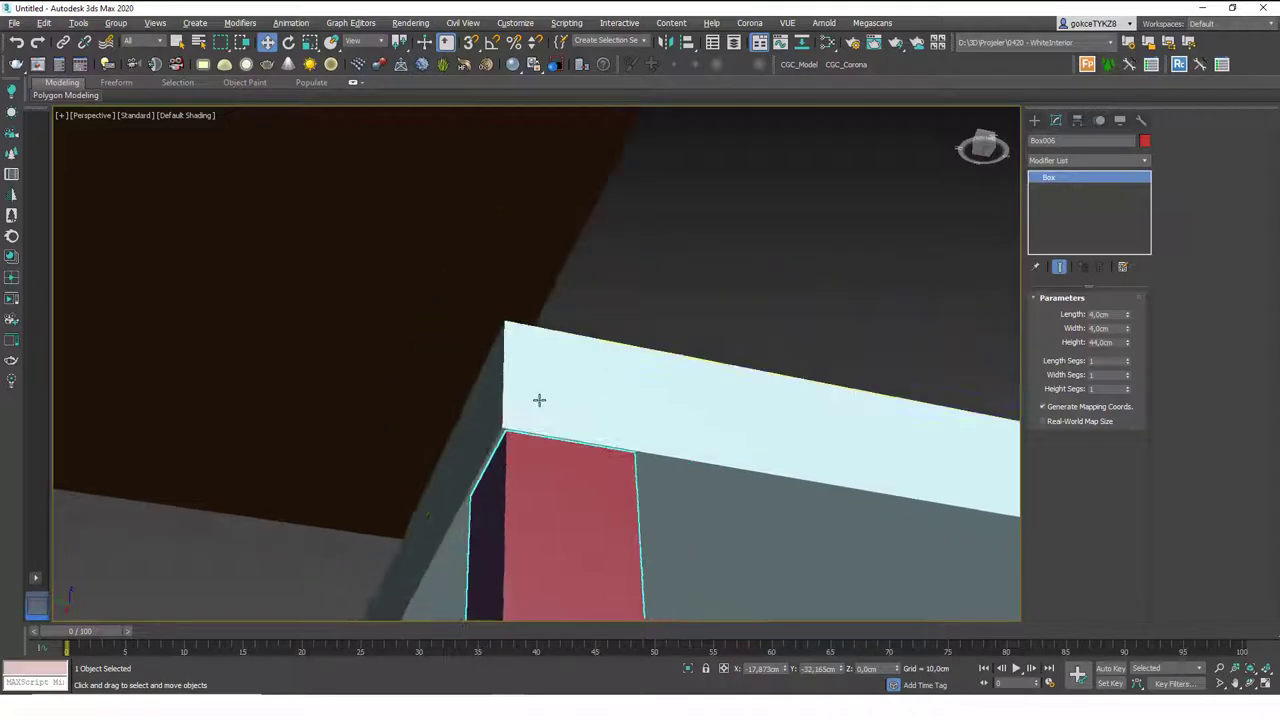
middle_click_drag(541, 390, 543, 408, "alt")
middle_click_drag(533, 440, 502, 358, "alt")
scroll(502, 359, "up", 1)
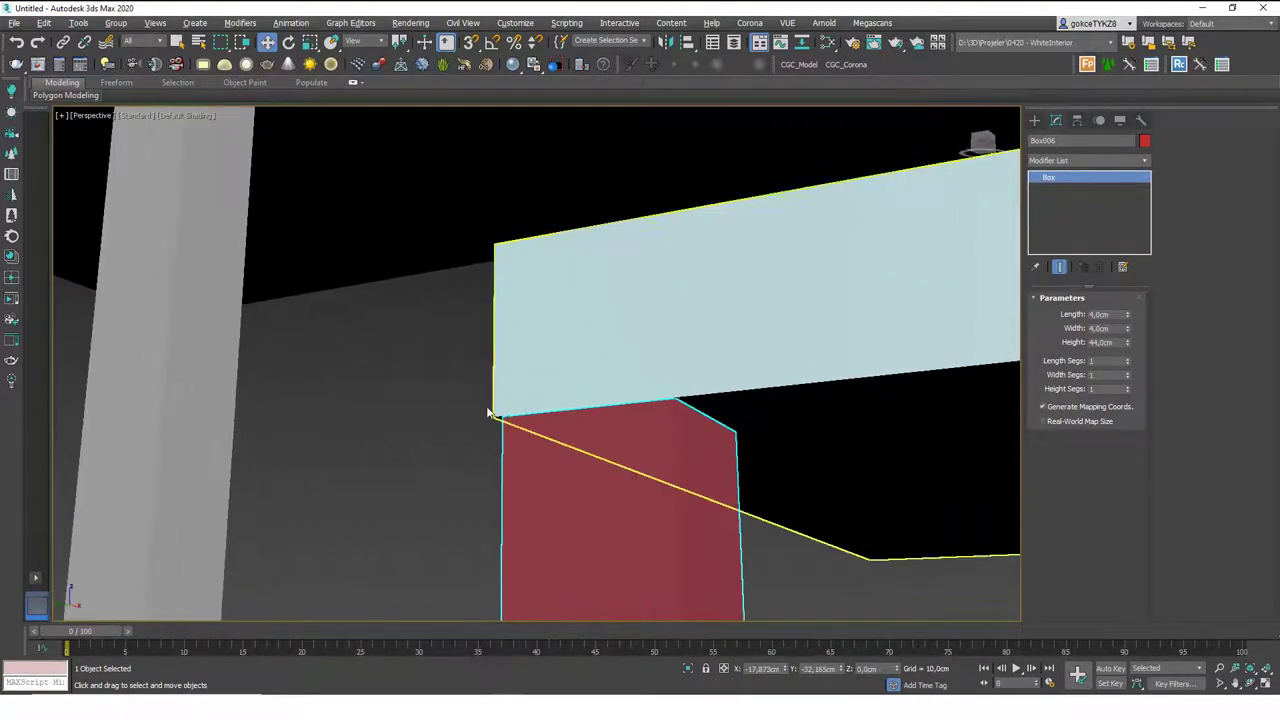
Step: Turn on snapping with Vertex in place of Center Face, and snap the leg's top corner to the seat's bottom corner
key("s")
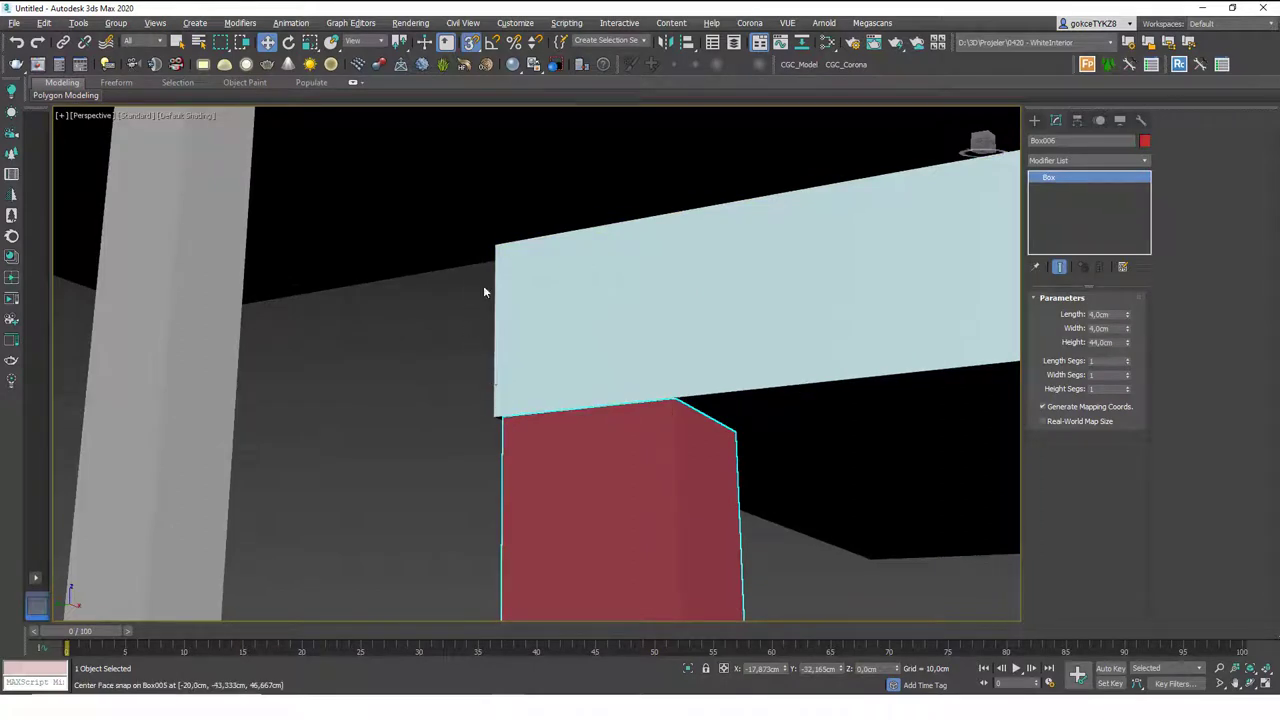
right_click(472, 45)
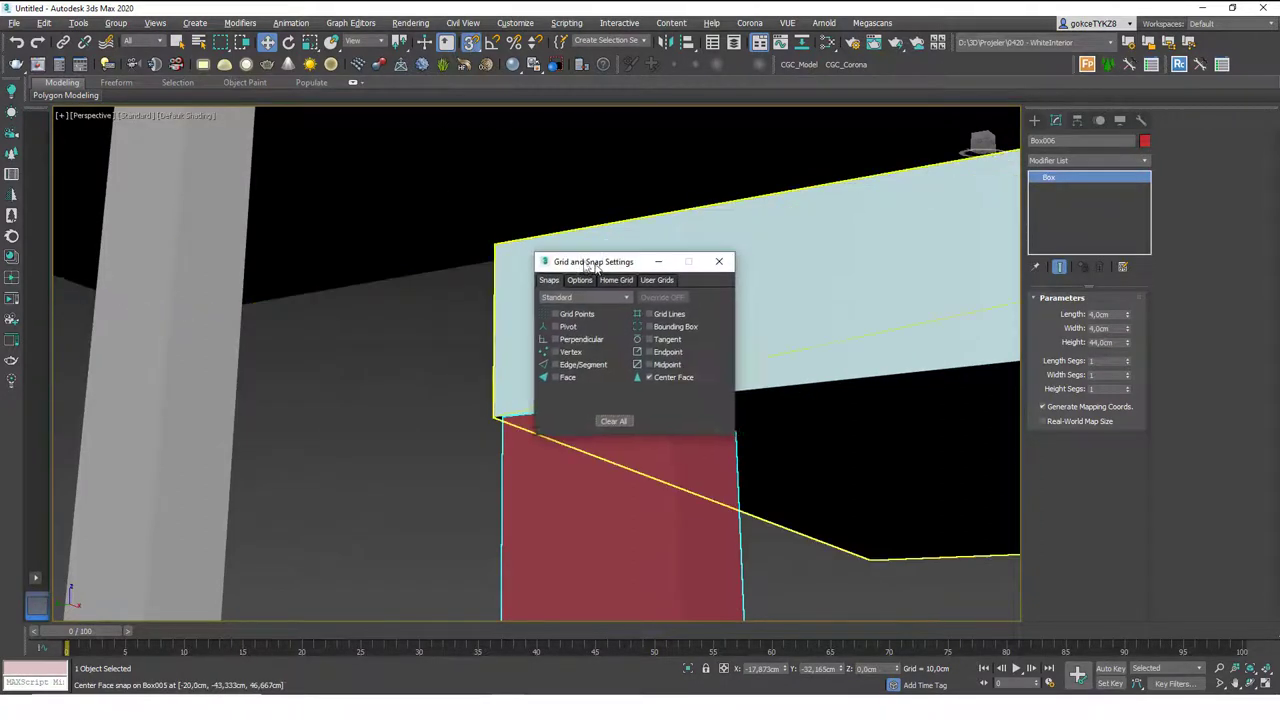
left_click_drag(605, 263, 208, 156)
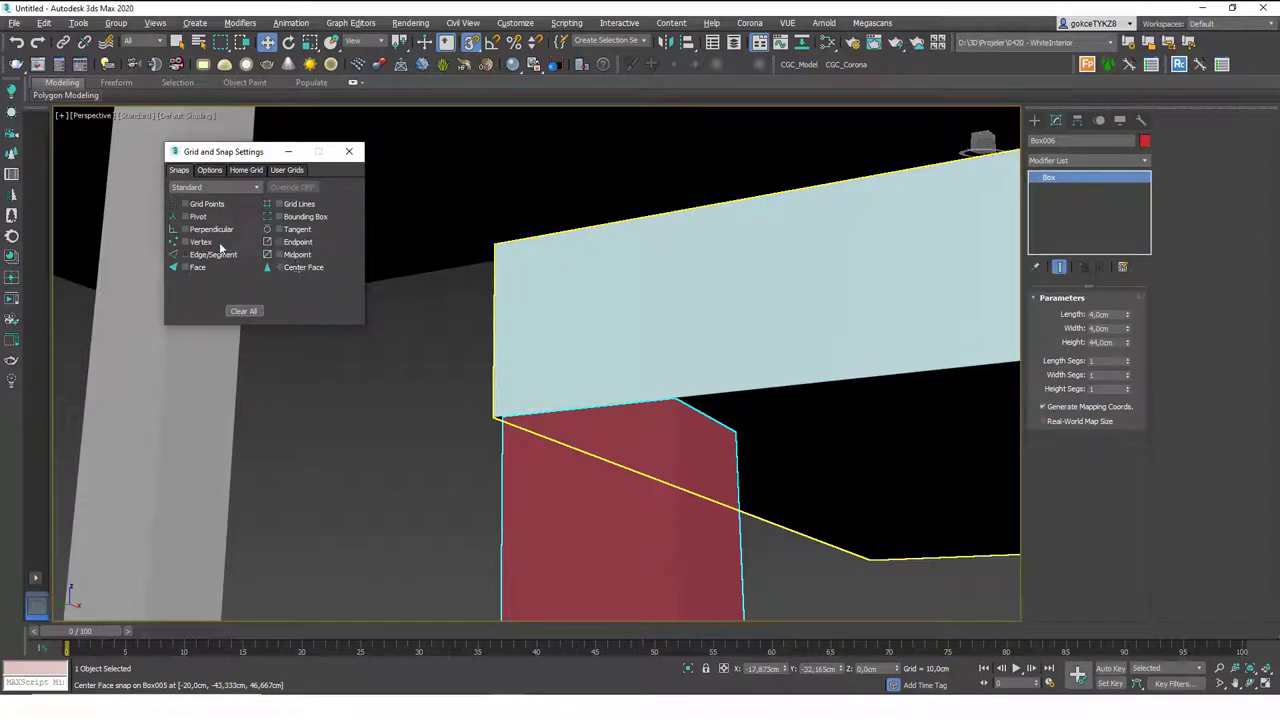
left_click(354, 152)
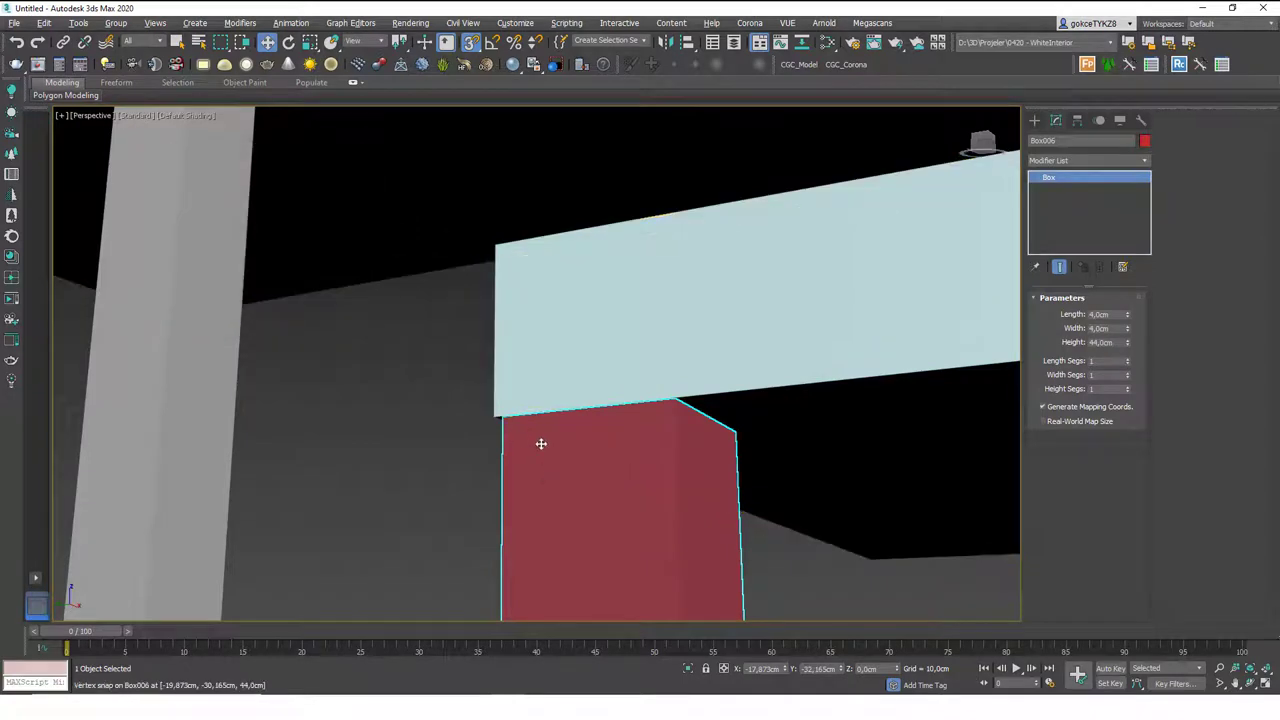
mouse_move(510, 426)
left_mouse_down()
mouse_move(520, 455)
mouse_move(498, 427)
left_mouse_up()
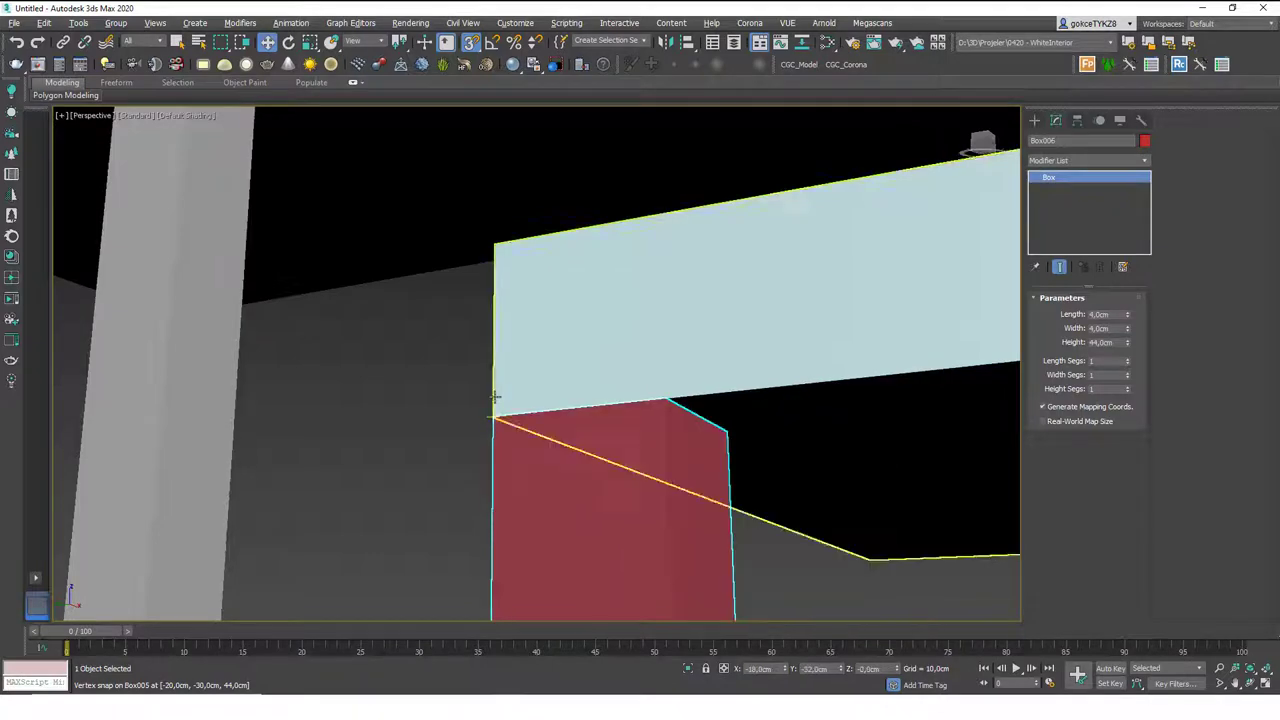
Step: Copy the leg to the seat corner farther from the table, snapping its outer vertex to the seat's corner vertex
mouse_move(478, 406)
middle_mouse_down("alt")
mouse_move(548, 400)
mouse_move(614, 431)
mouse_move(486, 371)
mouse_move(477, 416)
middle_mouse_up("alt")
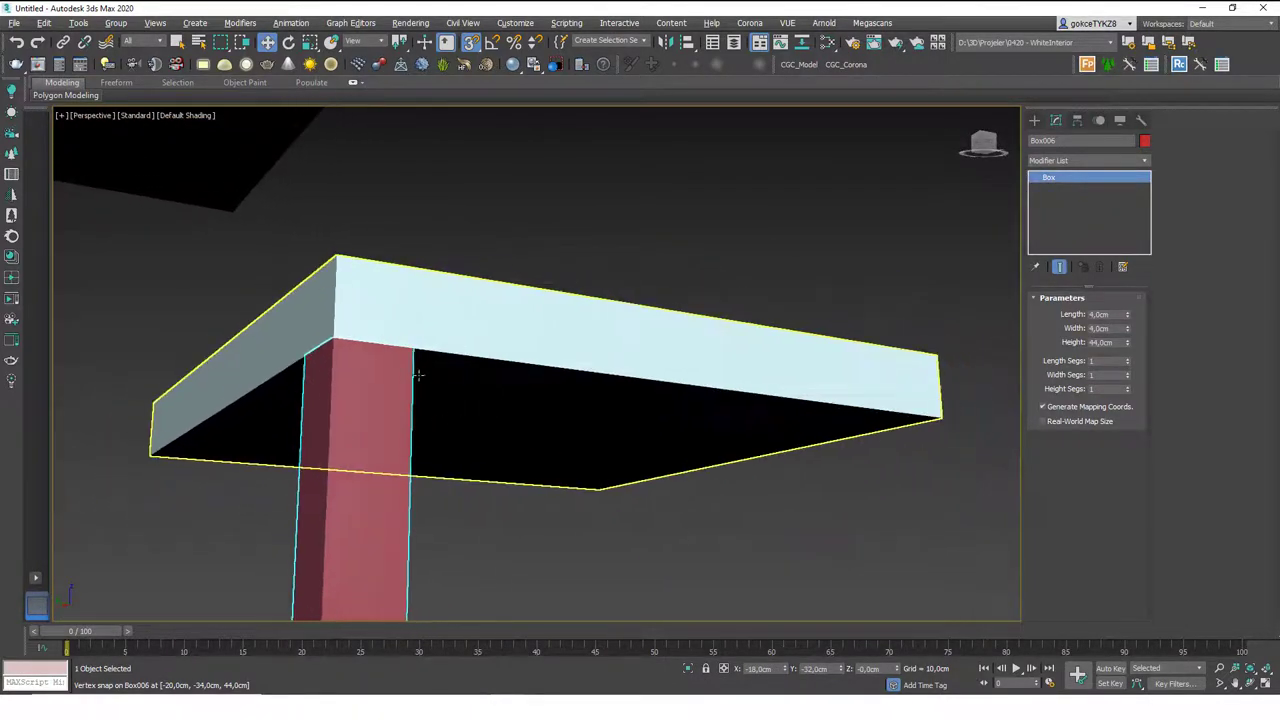
mouse_move(412, 352)
left_mouse_down("shift")
mouse_move(509, 391)
mouse_move(841, 443)
mouse_move(938, 419)
left_mouse_up("shift")
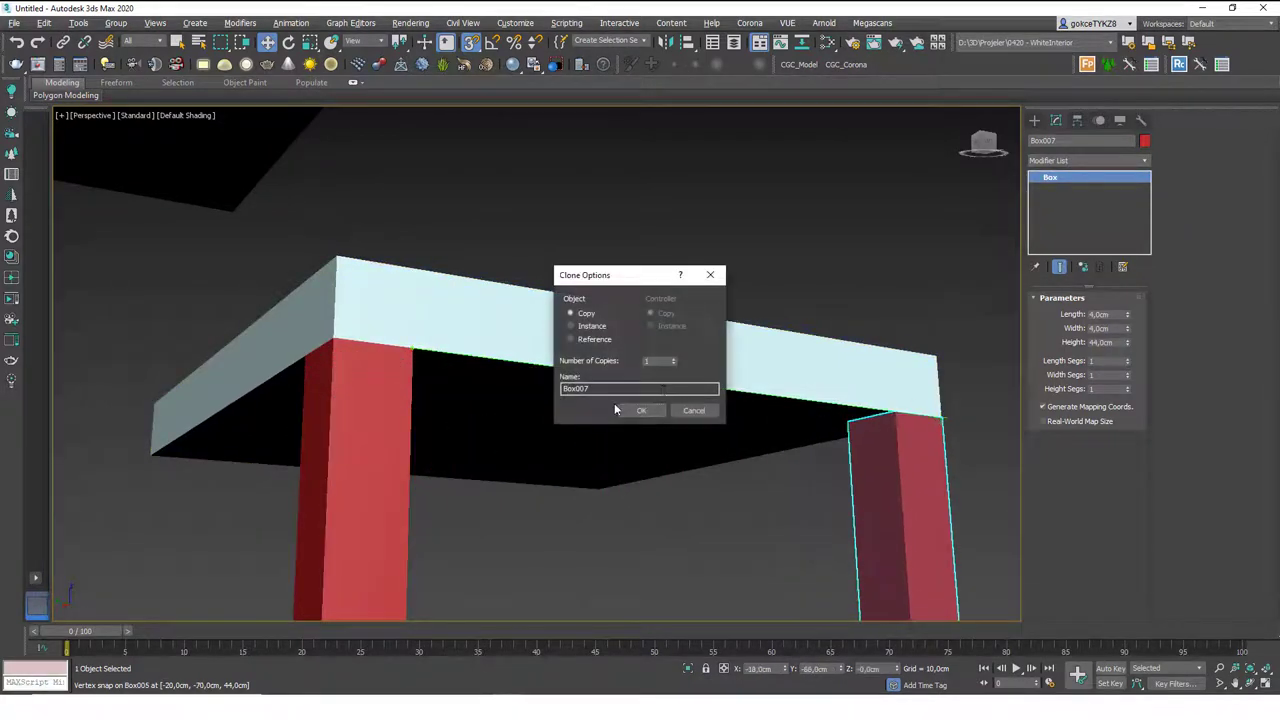
left_click(650, 414)
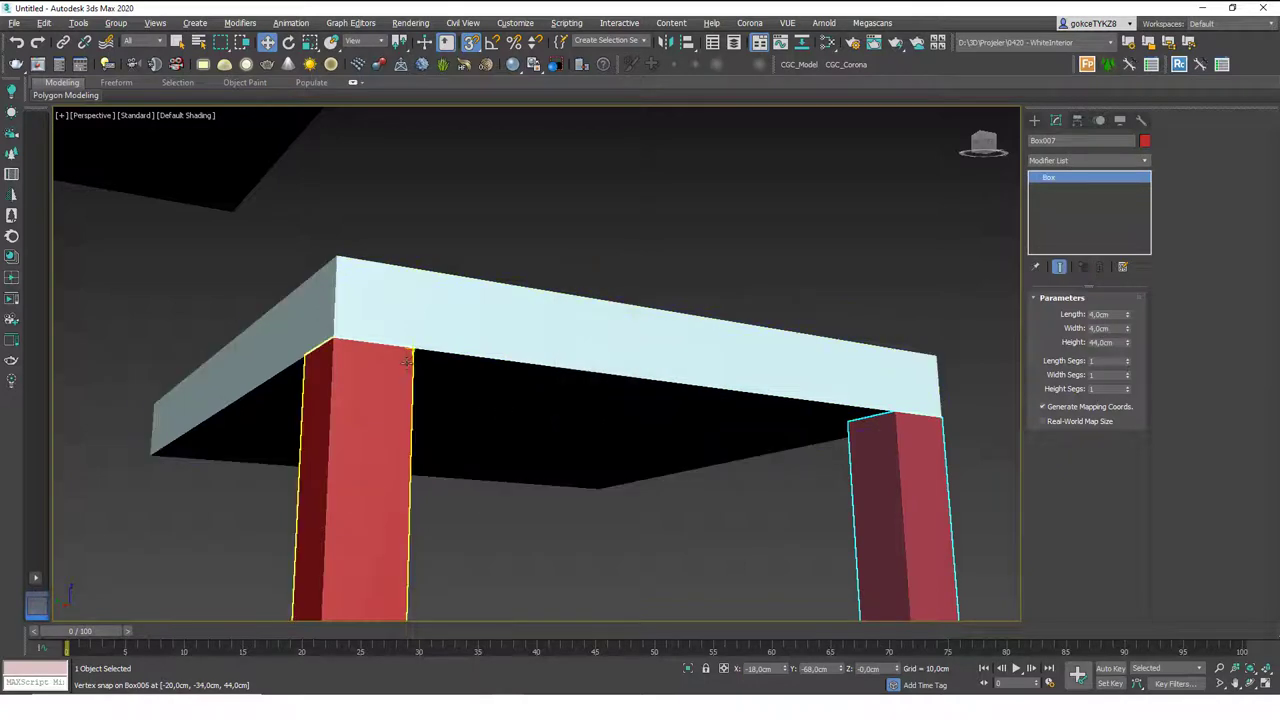
Step: Select both legs and copy them to the opposite side of the seat, snapped to its corner at X 20 cm
middle_click_drag(408, 355, 775, 390, "alt")
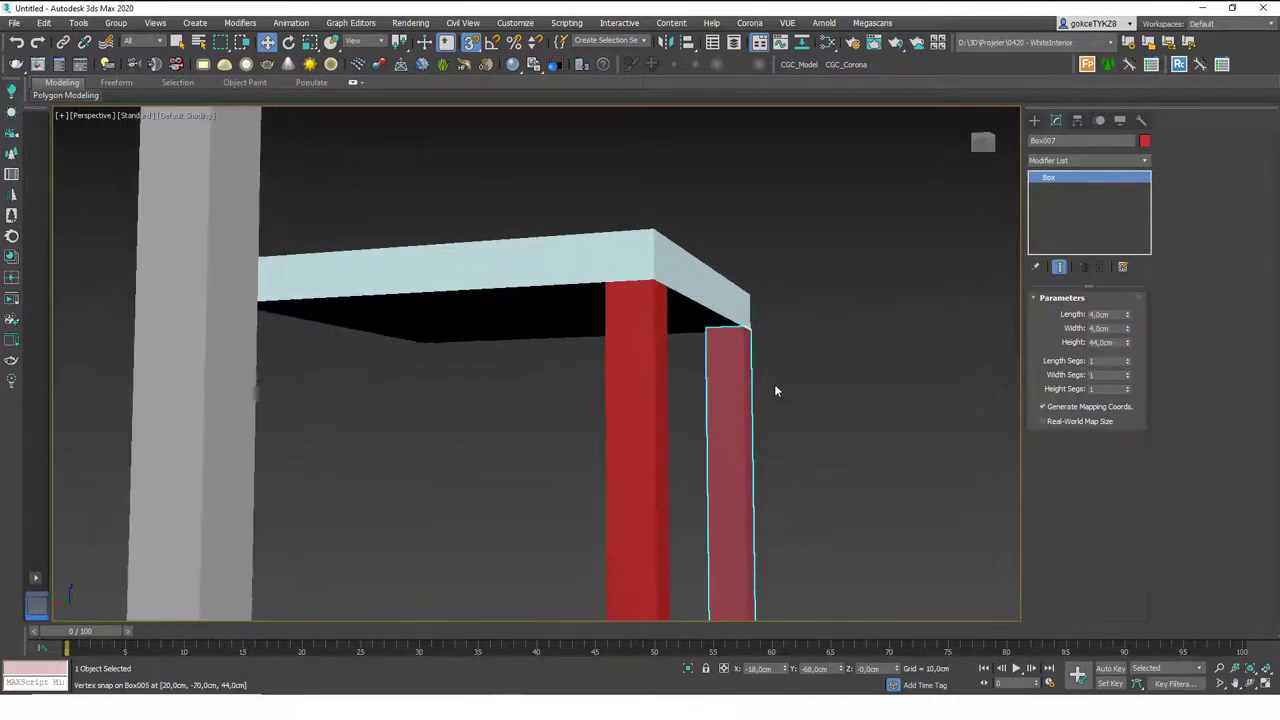
left_click_drag(605, 453, 604, 450)
middle_click_drag(591, 305, 589, 296)
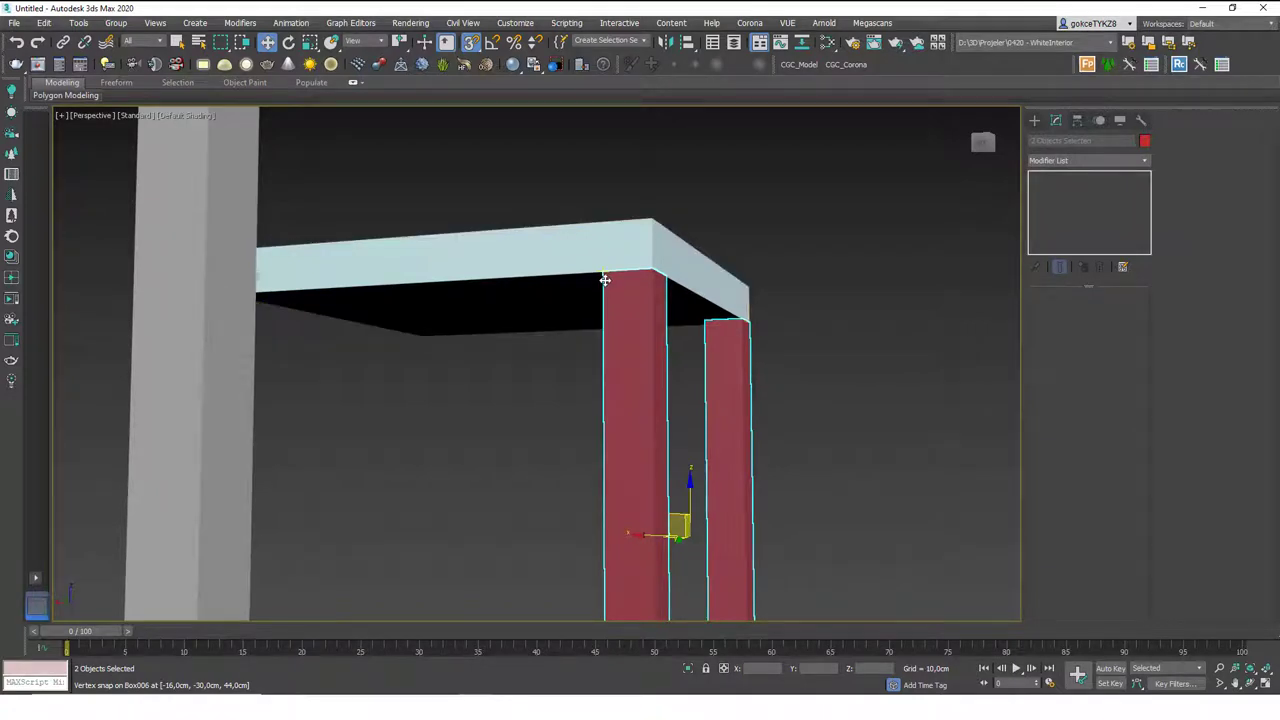
middle_click_drag(605, 280, 675, 267, "alt")
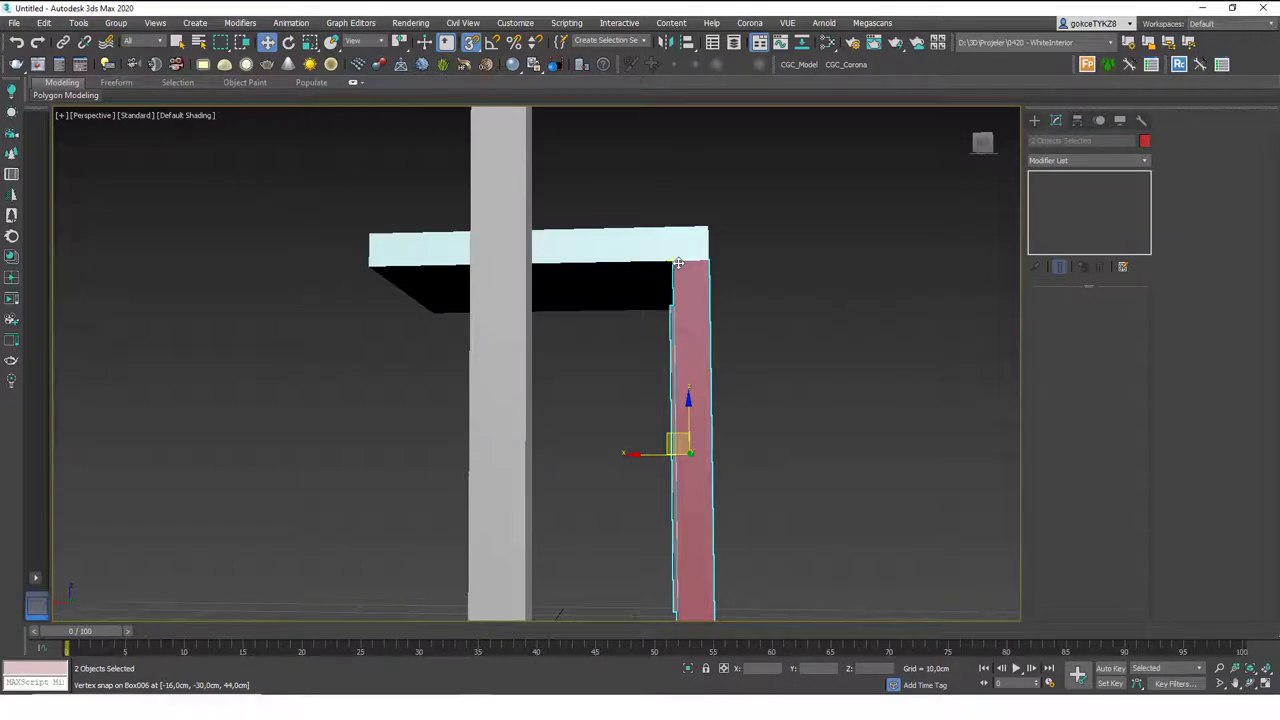
mouse_move(678, 263)
left_mouse_down("shift")
mouse_move(471, 322)
mouse_move(373, 270)
left_mouse_up("shift")
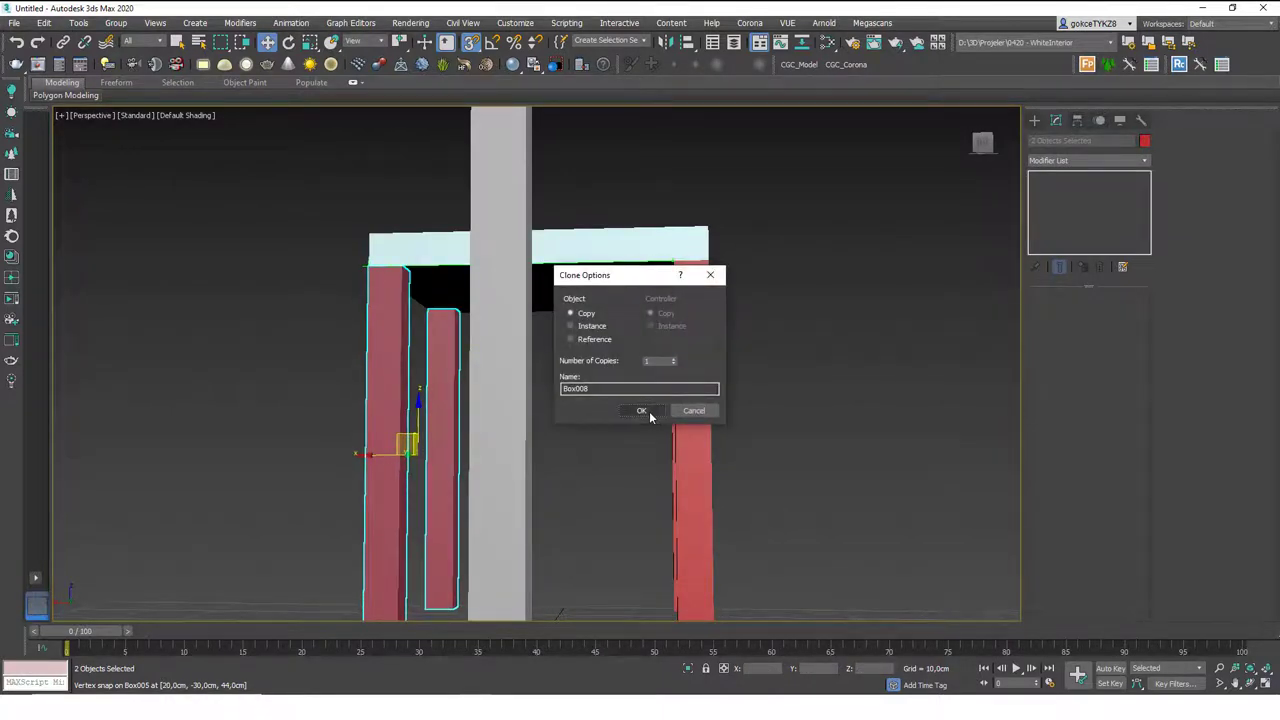
left_click(642, 410)
mouse_move(506, 394)
middle_mouse_down("alt")
mouse_move(457, 357)
mouse_move(521, 411)
mouse_move(562, 418)
mouse_move(551, 408)
middle_mouse_up("alt")
left_click(563, 426)
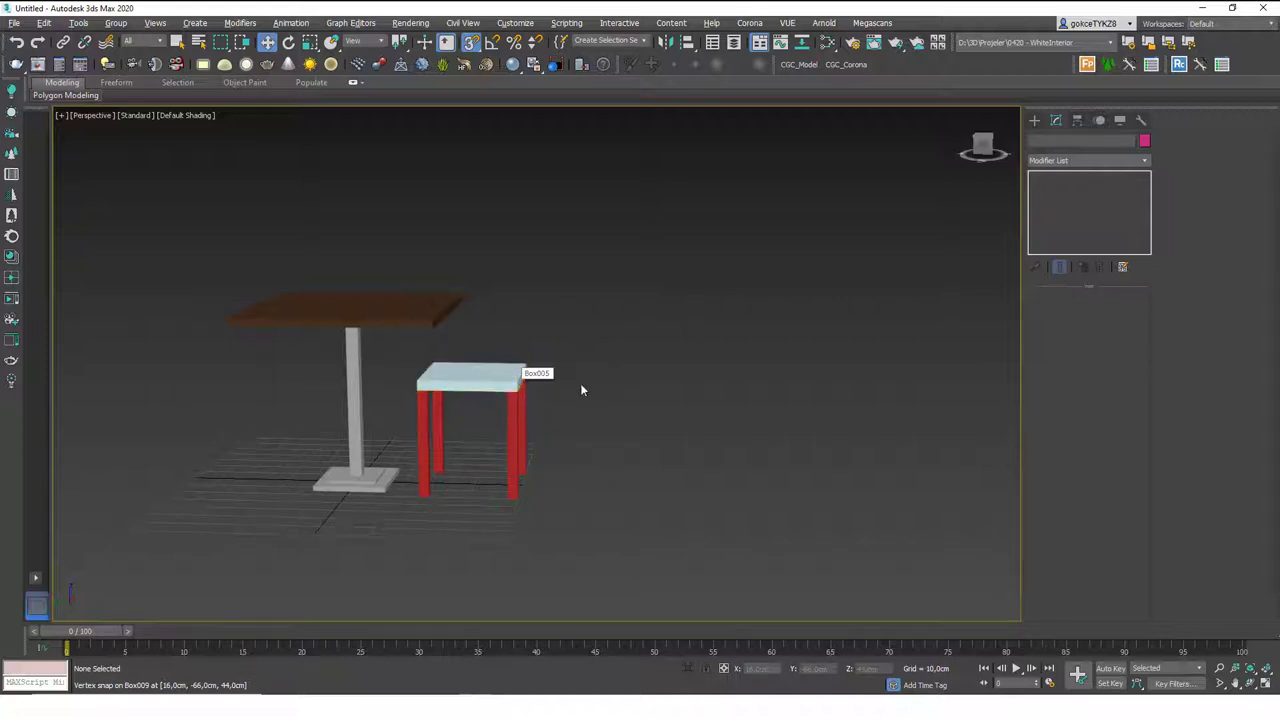
Step: Delete three of the chair legs, keeping only the one at the negative X corner away from the table
scroll(494, 383, "up", 5)
scroll(494, 377, "up", 1)
middle_click_drag(494, 377, 511, 363)
left_click_drag(657, 377, 340, 419)
left_click(578, 439, "alt")
middle_click_drag(602, 417, 600, 401)
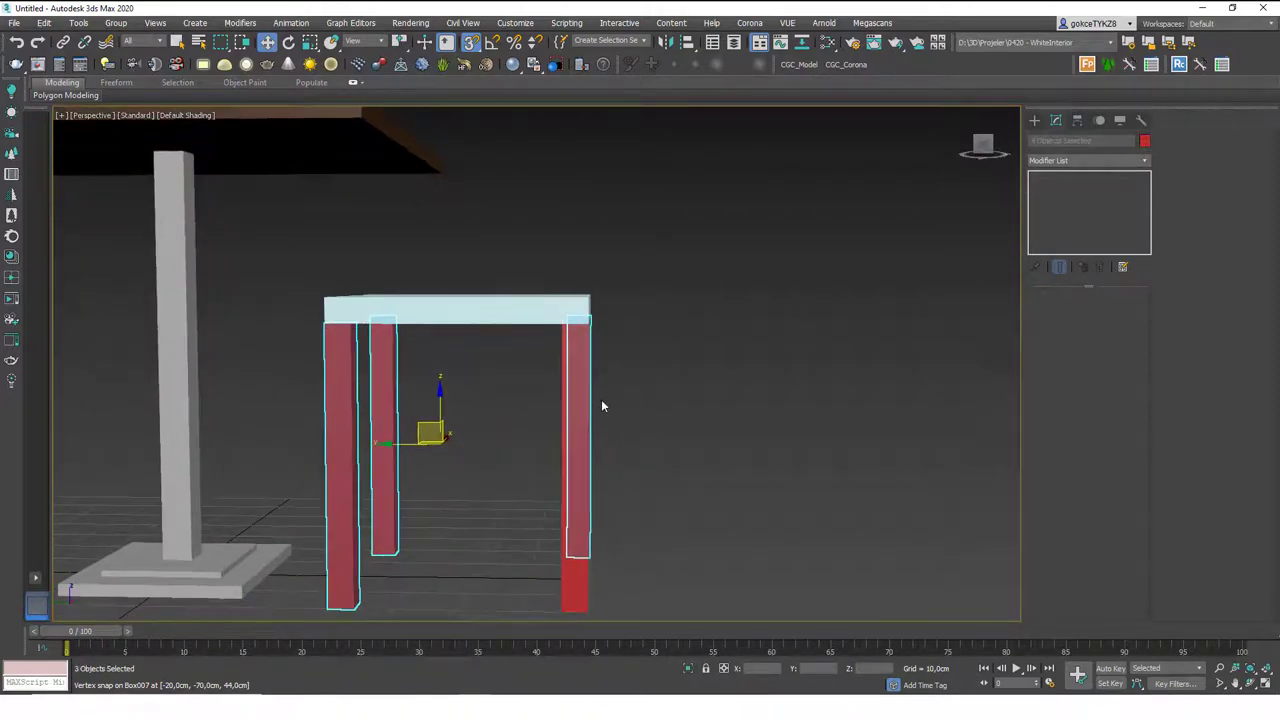
key("Delete")
Step: Copy the remaining leg to the table-side corner of the seat, snapping it to the corner vertex at Y -30 cm
left_click(580, 420)
scroll(551, 316, "up", 2)
scroll(551, 316, "up", 3)
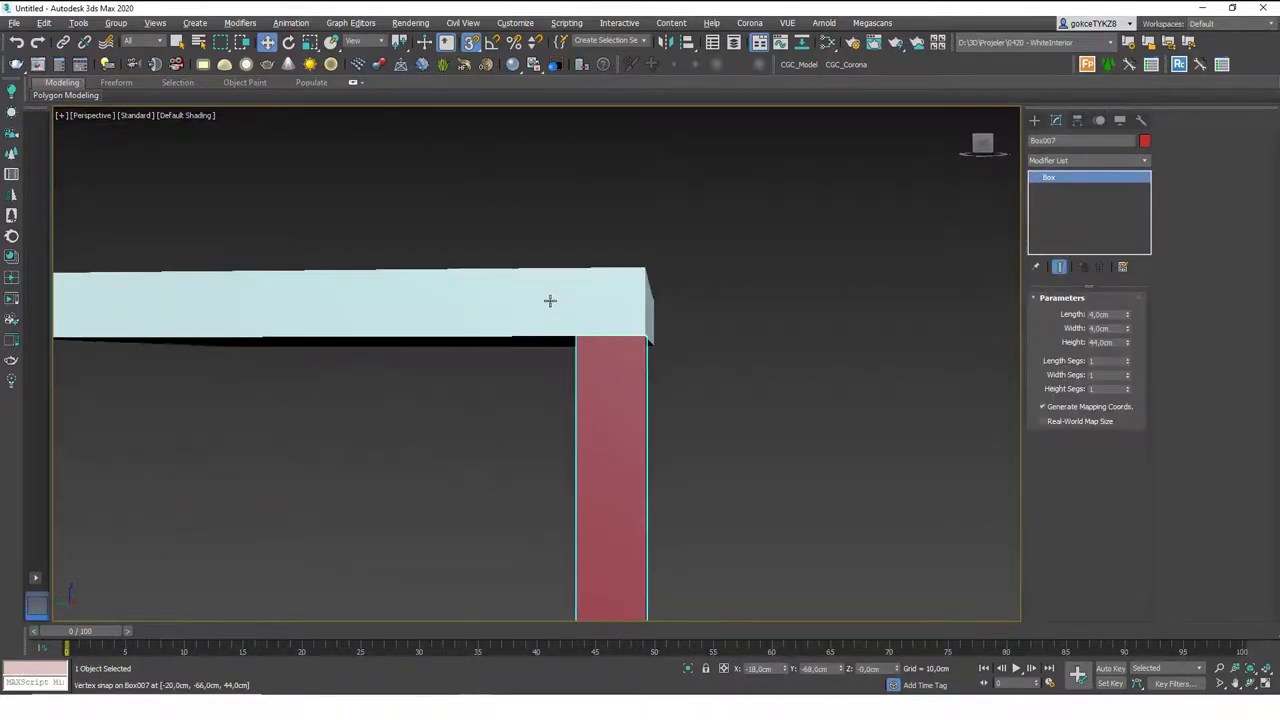
middle_click_drag(549, 300, 580, 326, "alt")
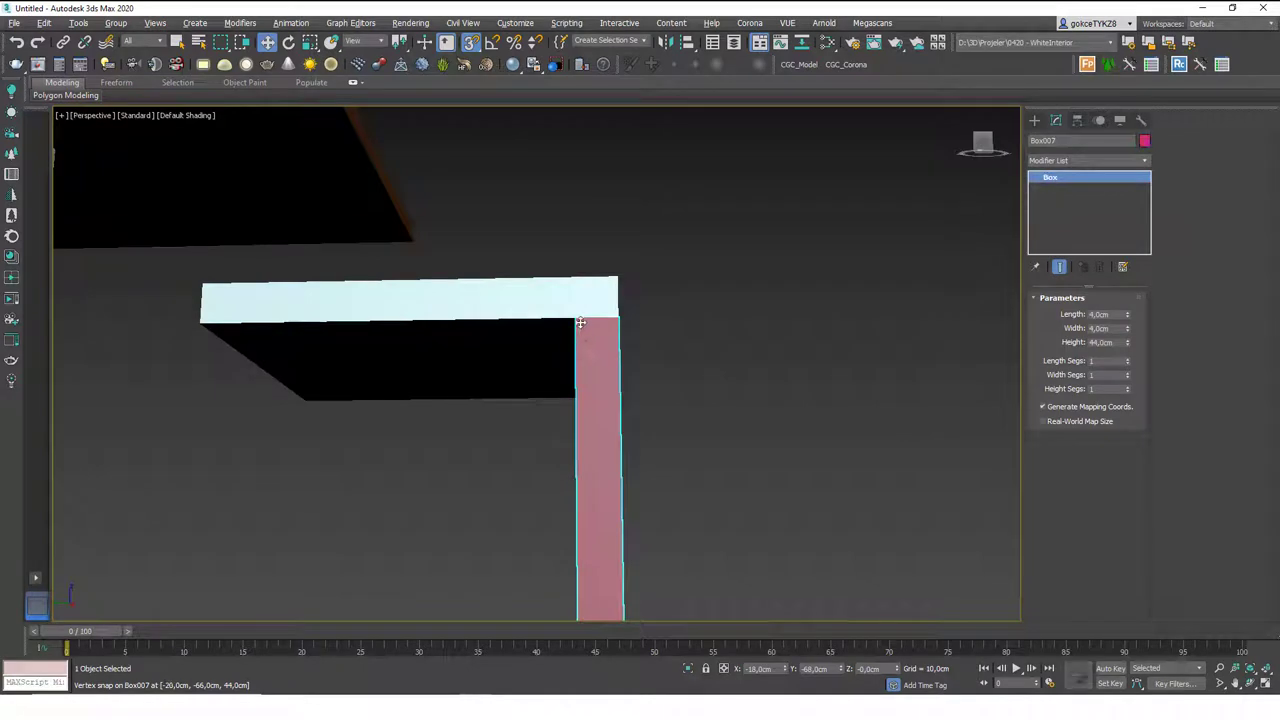
mouse_move(580, 322)
left_mouse_down("shift")
mouse_move(429, 354)
mouse_move(249, 346)
mouse_move(199, 327)
left_mouse_up("shift")
left_click(632, 410)
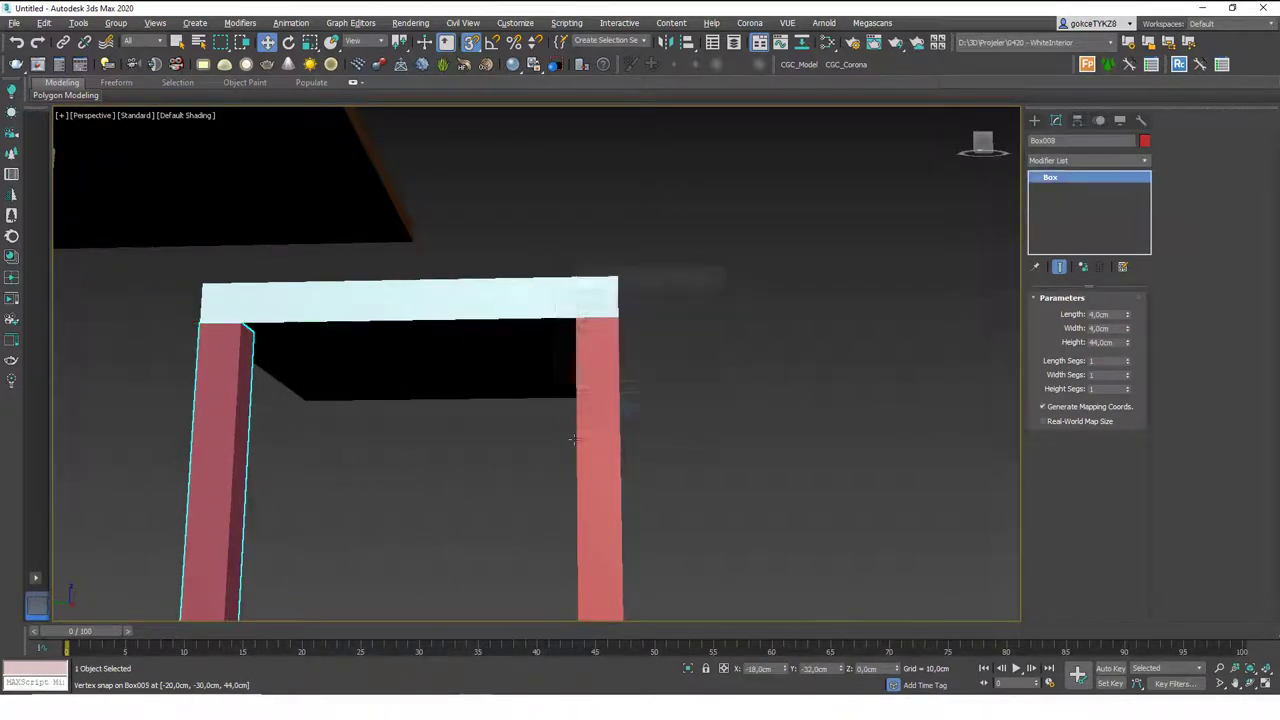
Step: Add the other leg to the selection and copy the pair to the positive X side of the seat
mouse_move(640, 407)
middle_mouse_down("alt")
mouse_move(480, 485)
mouse_move(305, 496)
middle_mouse_up("alt")
left_click(261, 493, "ctrl")
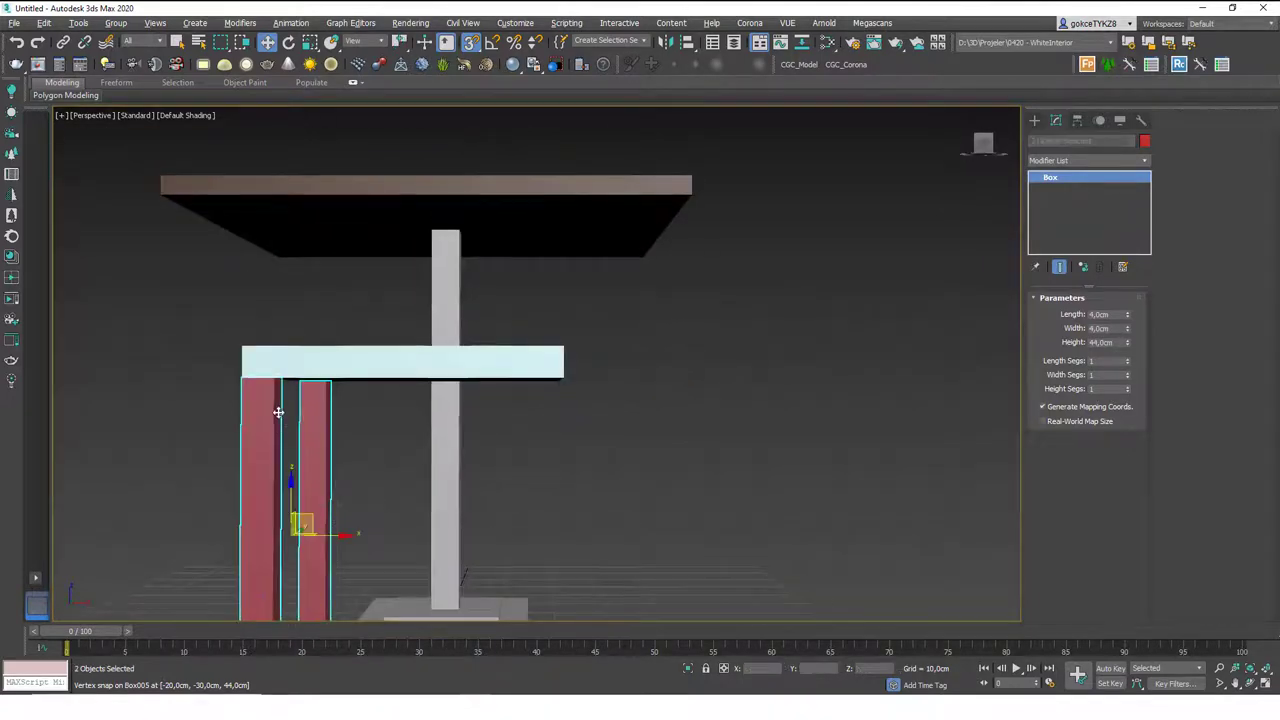
middle_click_drag(277, 411, 283, 395, "alt")
mouse_move(289, 361)
left_mouse_down("shift")
mouse_move(557, 374)
mouse_move(545, 358)
left_mouse_up("shift")
left_click(646, 414)
Step: Copy the two chair legs farthest from the table upward, snapped to the seat's top corner at Z 48 cm, as backrest posts
mouse_move(640, 416)
middle_mouse_down("alt")
mouse_move(497, 437)
mouse_move(390, 430)
middle_mouse_up("alt")
scroll(608, 398, "down", 4)
mouse_move(608, 400)
middle_mouse_down("alt")
mouse_move(674, 445)
mouse_move(655, 402)
middle_mouse_up("alt")
left_click_drag(653, 402, 614, 378)
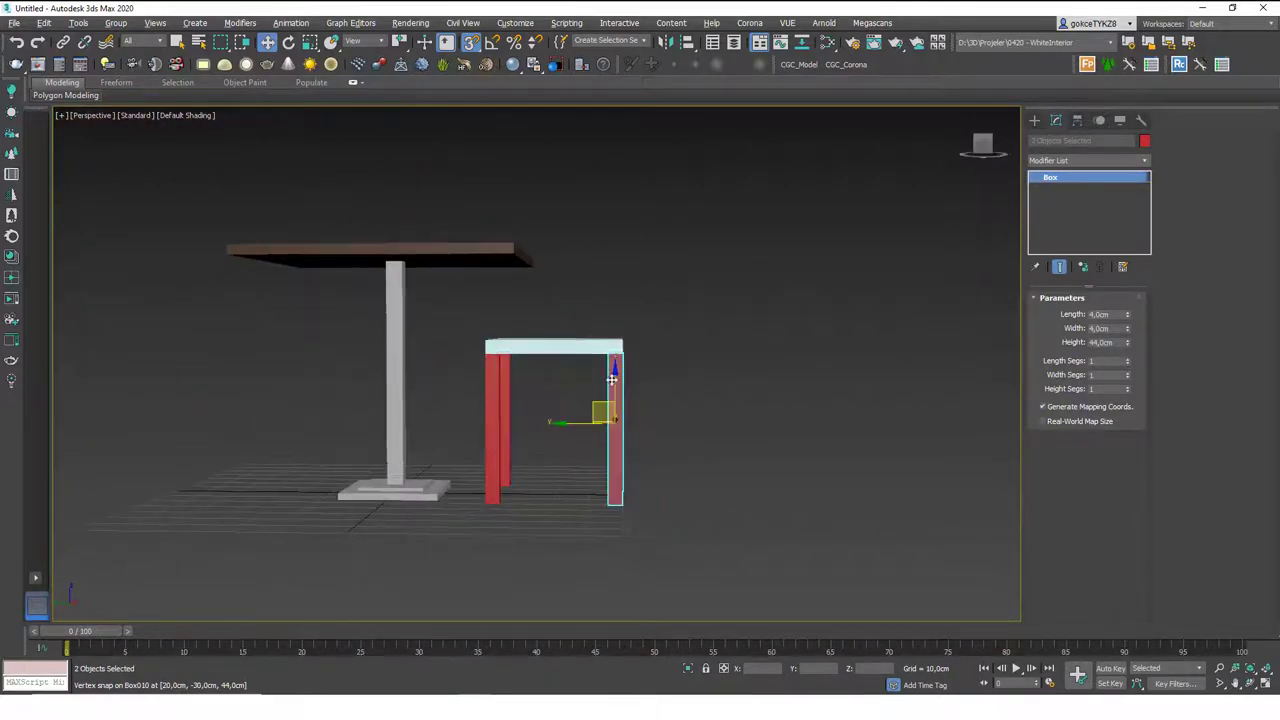
middle_click_drag(634, 472, 630, 499, "alt")
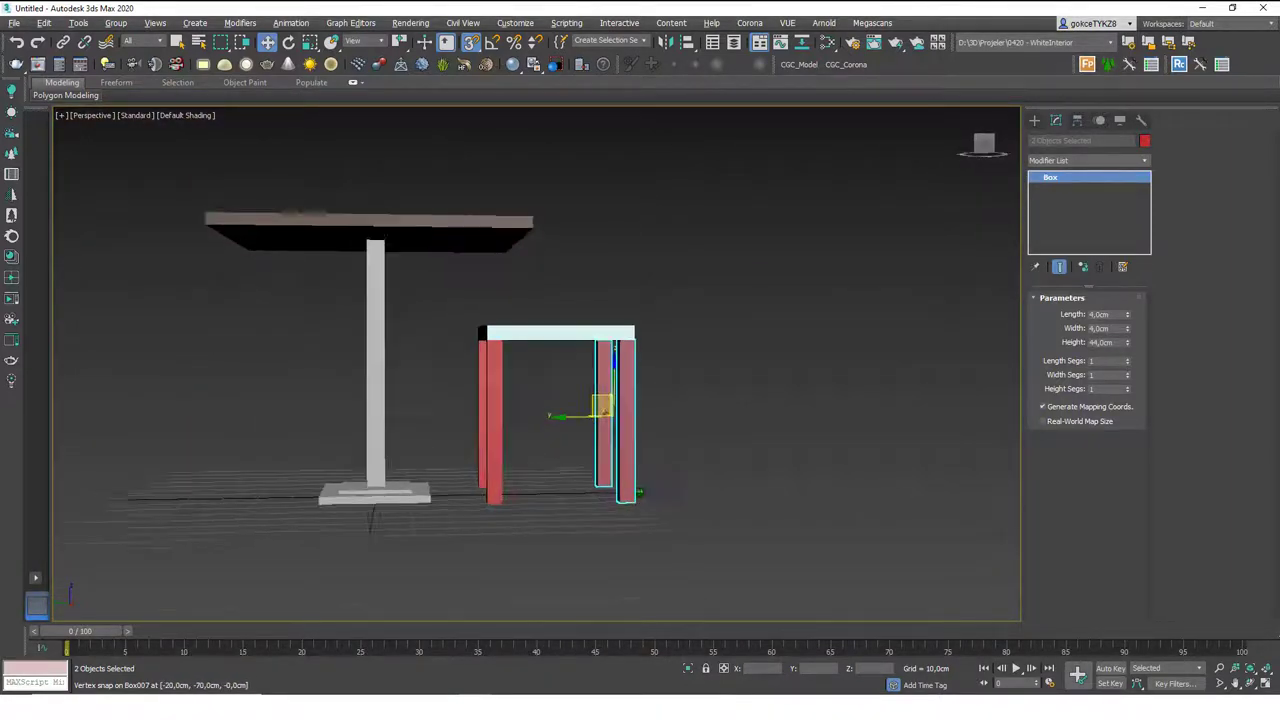
scroll(627, 495, "up", 5)
scroll(623, 471, "down", 3)
middle_click_drag(623, 451, 629, 501, "alt")
scroll(620, 486, "up", 5)
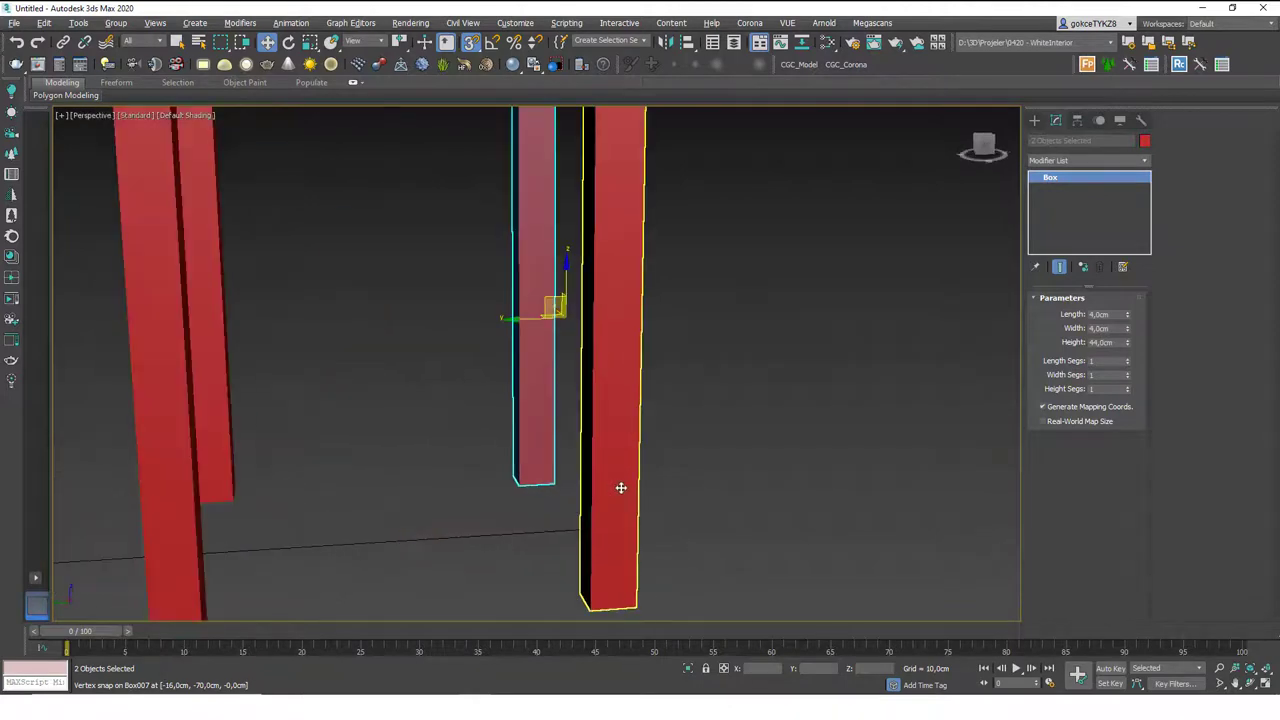
scroll(625, 495, "down", 5)
scroll(631, 503, "up", 1)
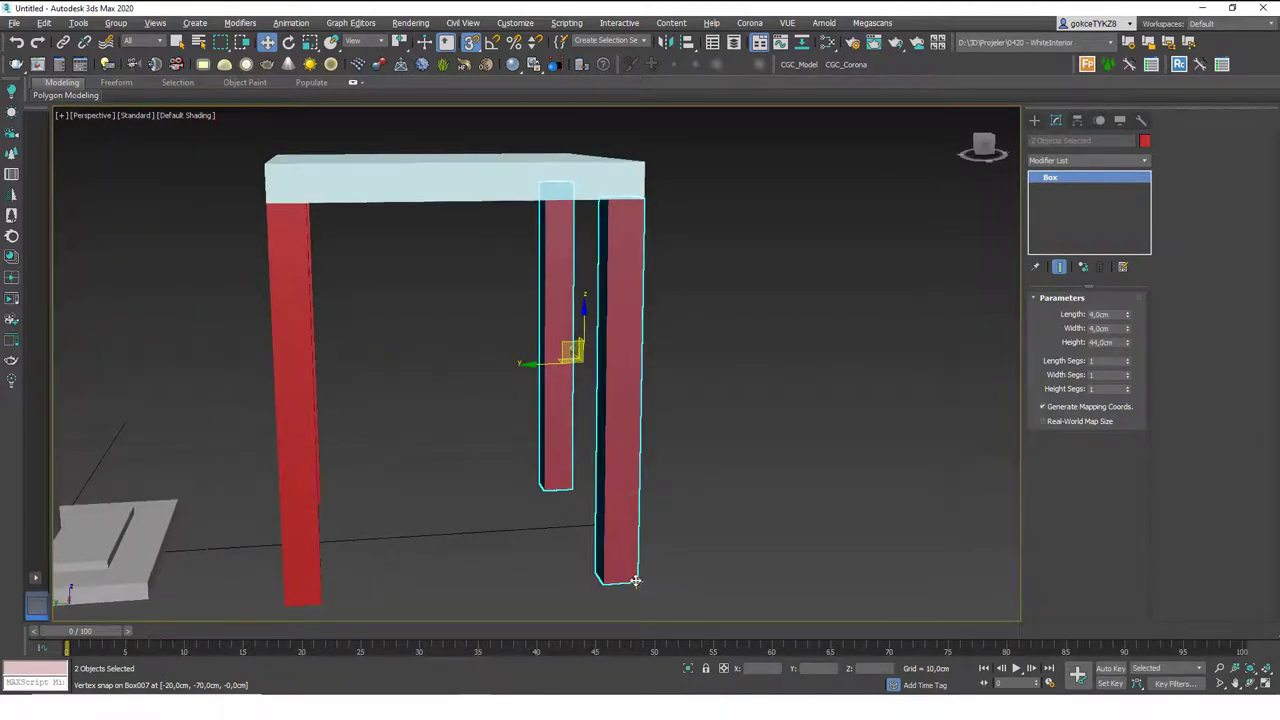
mouse_move(635, 580)
left_mouse_down()
mouse_move(654, 531)
mouse_move(643, 164)
left_mouse_up()
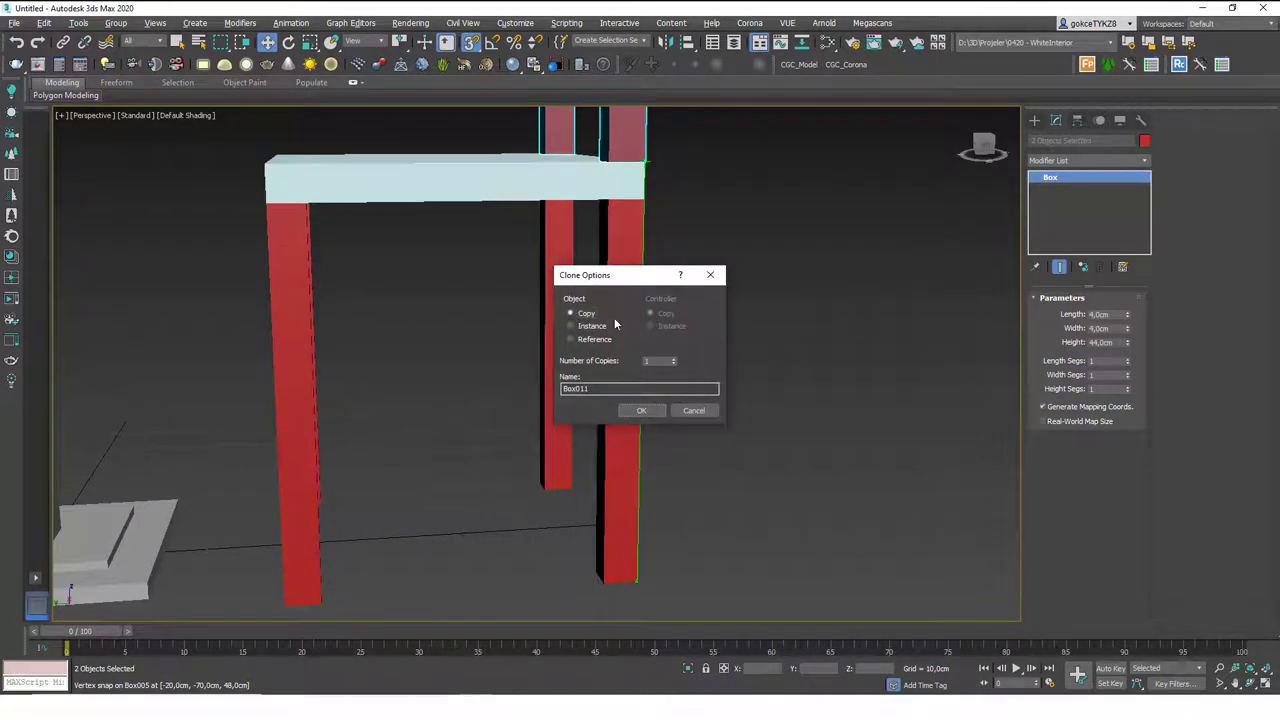
left_click(641, 411)
scroll(588, 211, "down", 8)
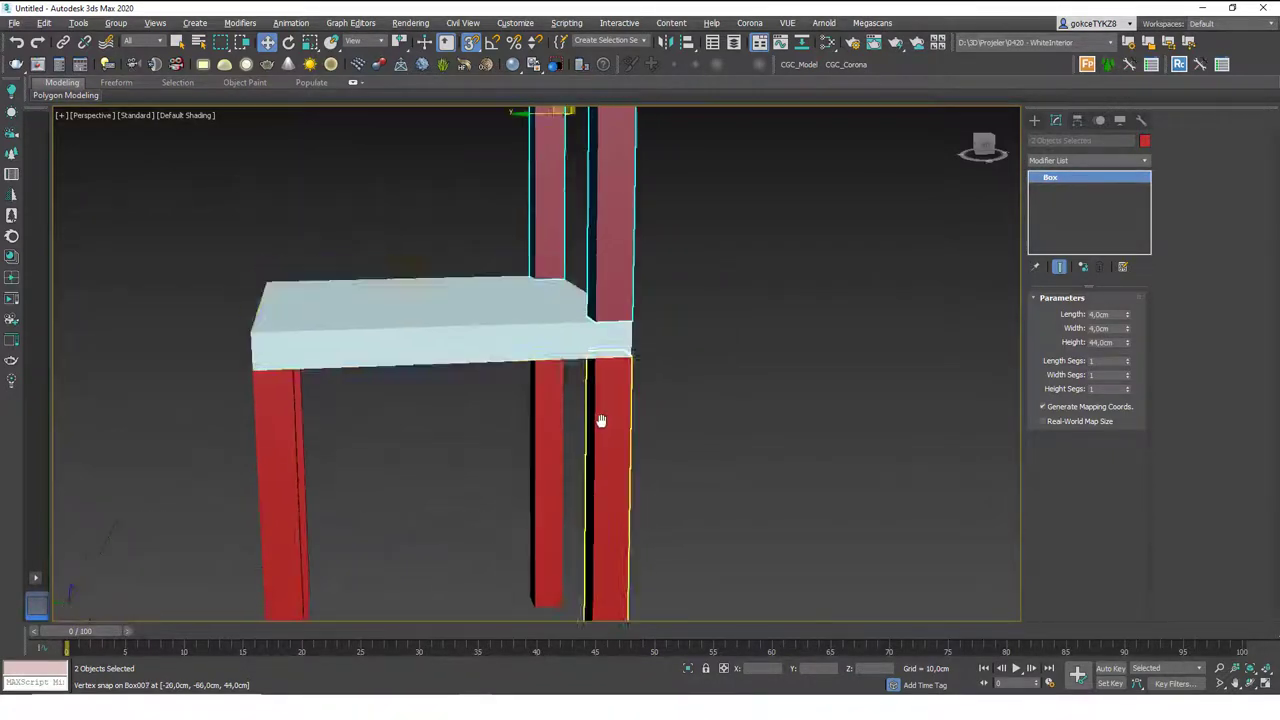
middle_click_drag(596, 343, 562, 343, "alt")
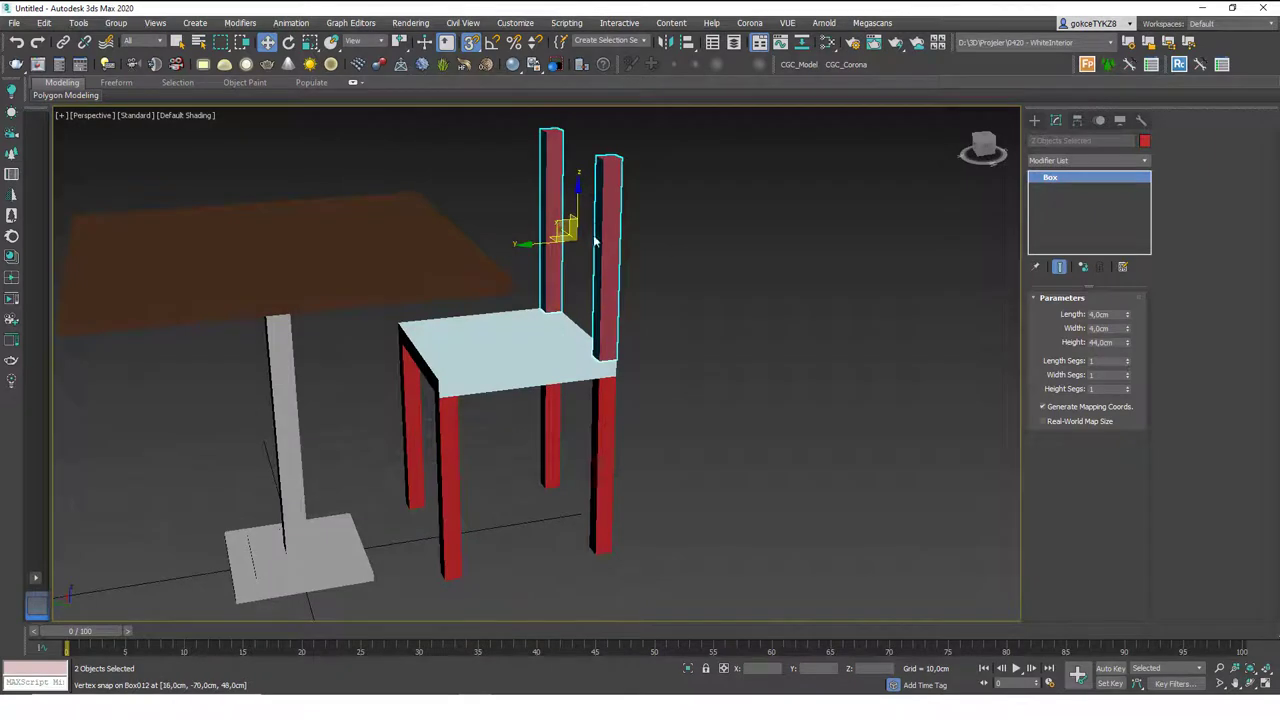
mouse_move(594, 240)
middle_mouse_down("alt")
mouse_move(565, 240)
mouse_move(605, 252)
middle_mouse_up("alt")
scroll(588, 255, "down", 4)
scroll(586, 243, "up", 3)
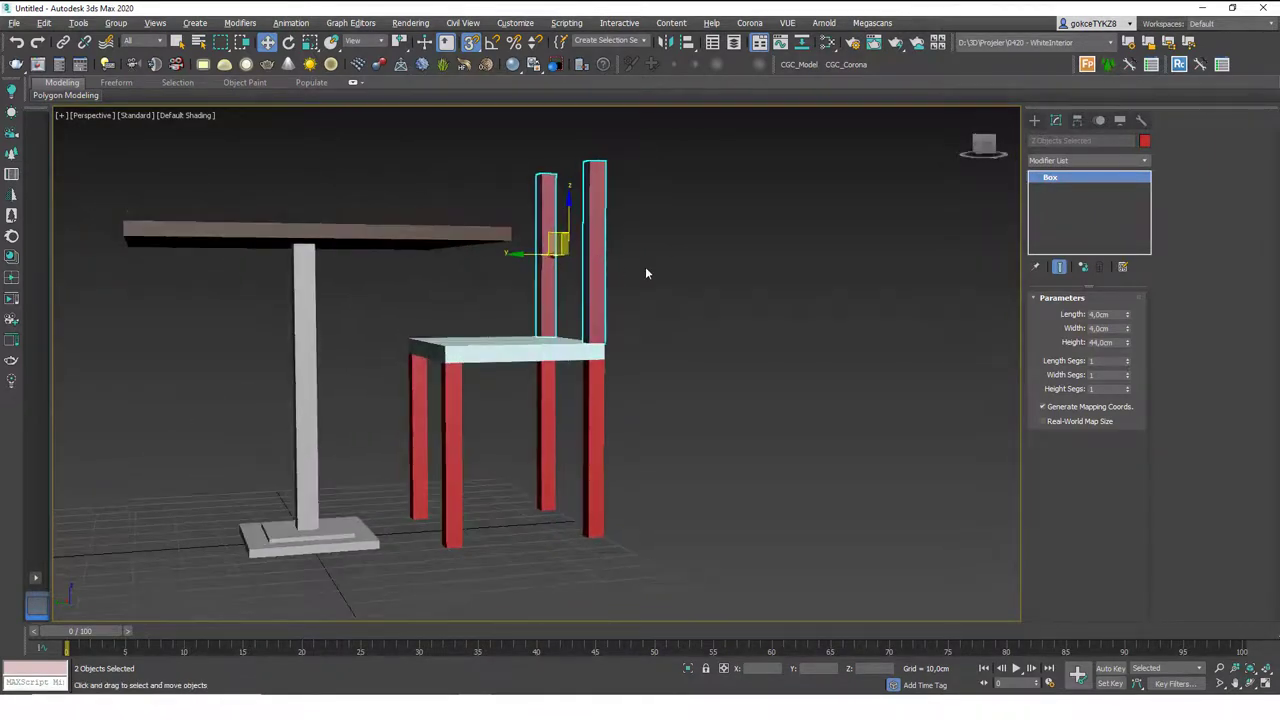
left_click(642, 273)
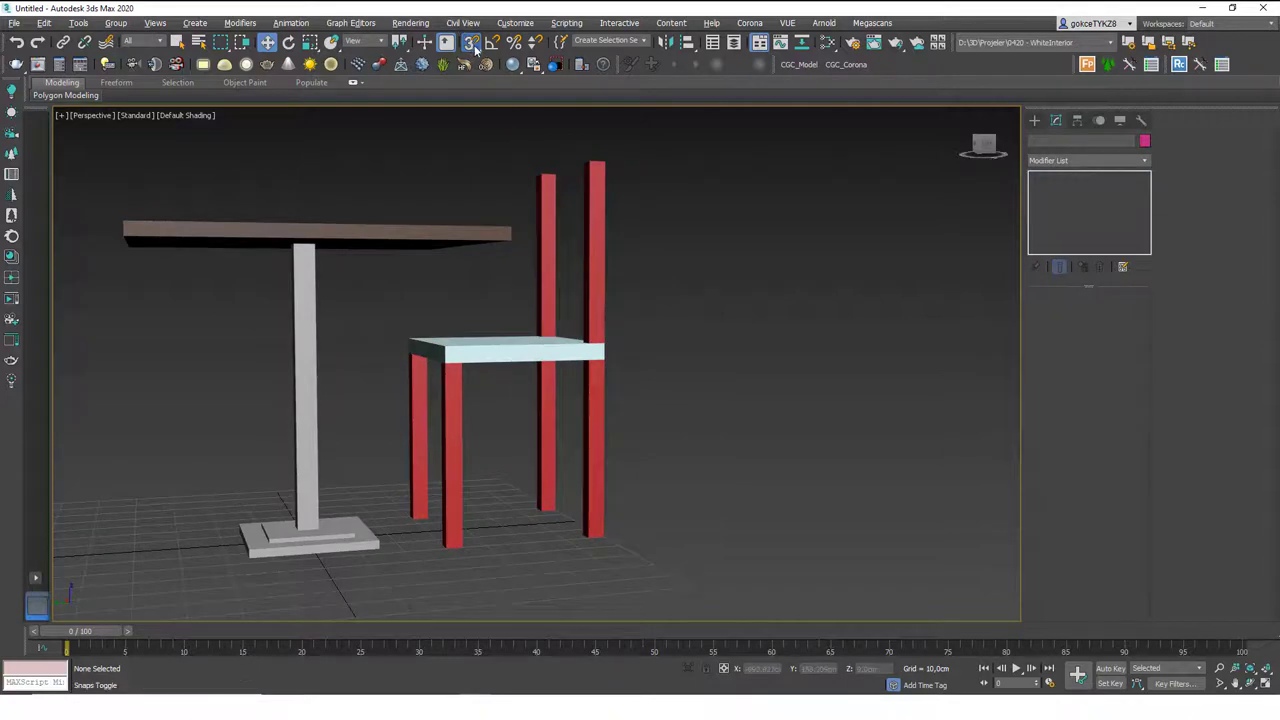
Step: Isolate all parts of the chair and exit the isolation again
middle_click_drag(714, 234, 644, 327, "alt")
mouse_move(536, 371)
middle_mouse_down("alt")
mouse_move(540, 345)
mouse_move(558, 338)
mouse_move(556, 366)
mouse_move(534, 380)
middle_mouse_up("alt")
left_click_drag(466, 383, 434, 387)
middle_click_drag(470, 370, 703, 317, "alt")
key("alt+q")
scroll(594, 343, "down", 3)
left_click(703, 317)
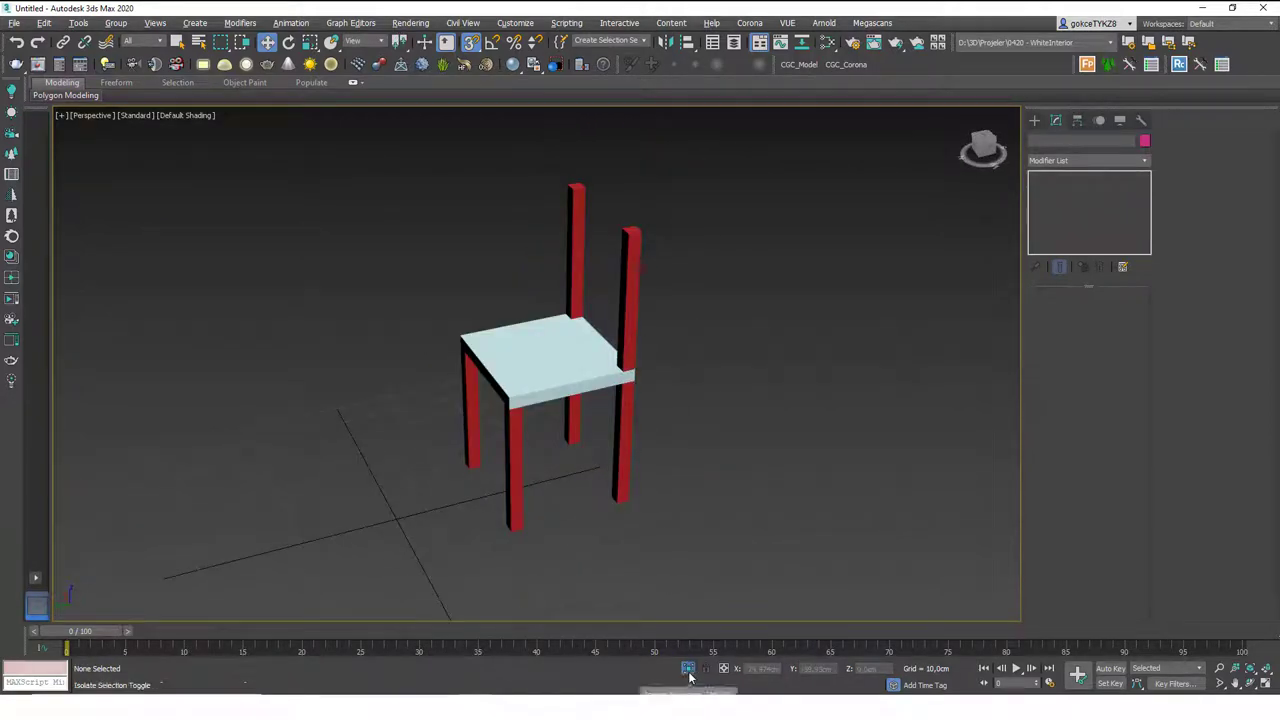
left_click(690, 674)
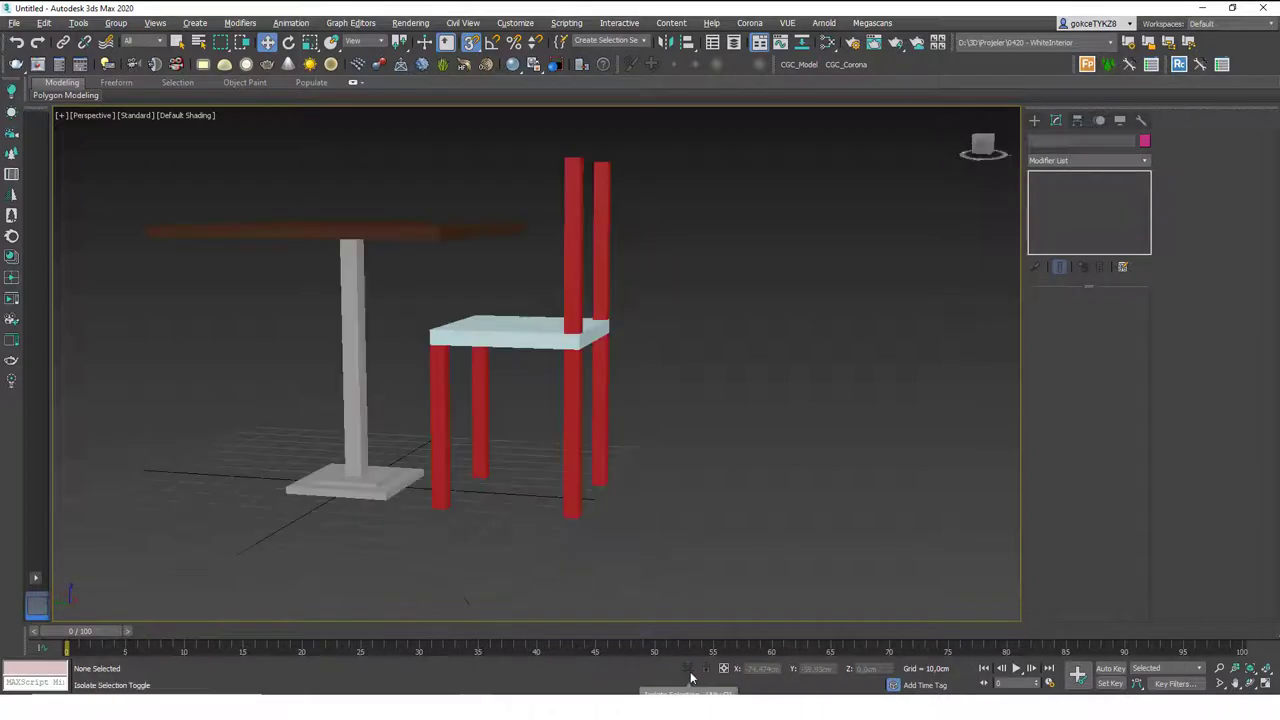
Step: Select all seven chair parts, isolate them from the table, and clear the selection
left_click_drag(661, 377, 531, 355)
left_click_drag(420, 305, 419, 303)
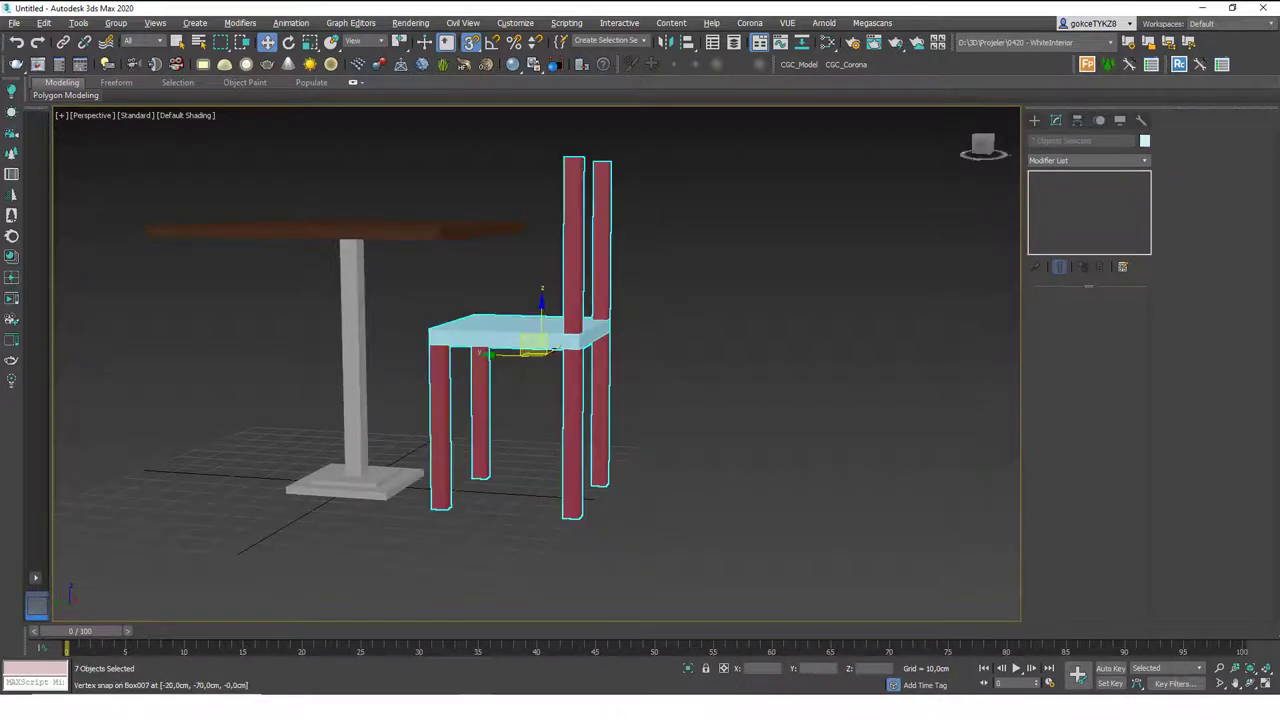
left_click(689, 668)
scroll(636, 320, "down", 2)
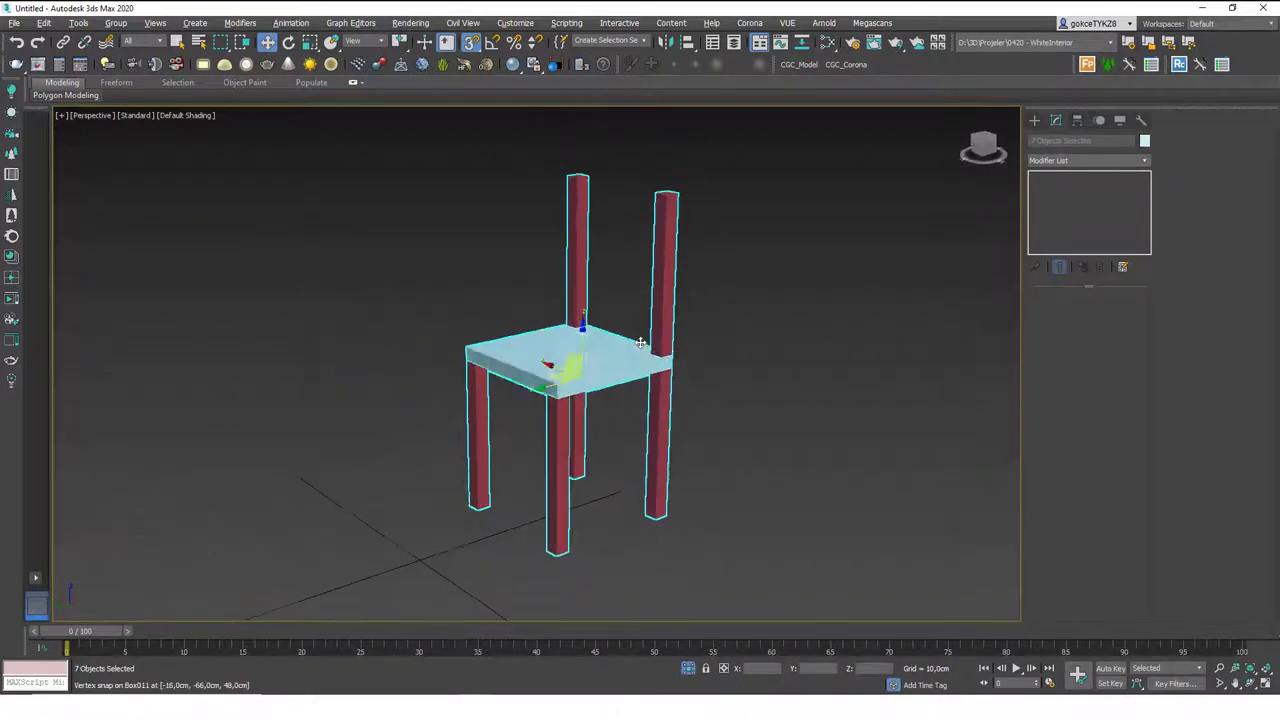
middle_click_drag(642, 337, 655, 323, "alt")
left_click(744, 270)
Step: Create a 4 × 32 cm box snapped between the tops of the two backrest posts, extending about 10 cm downward
middle_click_drag(735, 262, 660, 314, "alt")
scroll(654, 251, "up", 4)
middle_click_drag(655, 256, 626, 260, "alt")
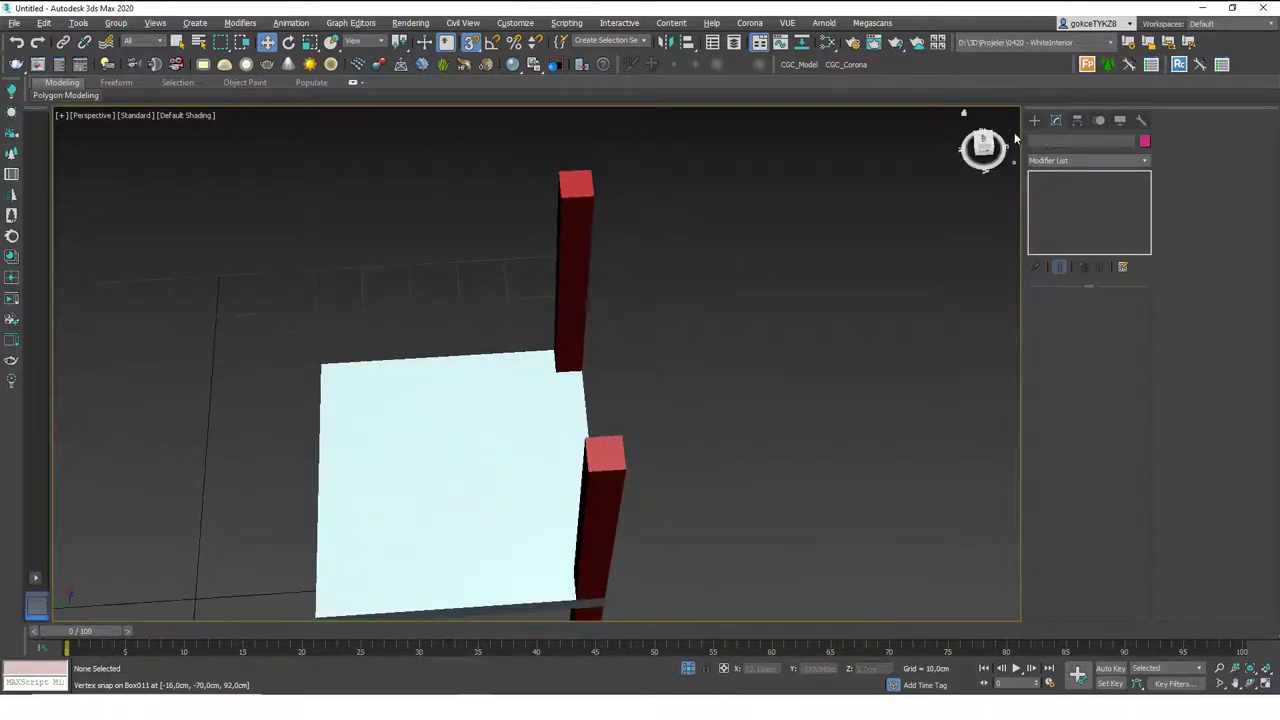
left_click(1035, 121)
left_click(1062, 202)
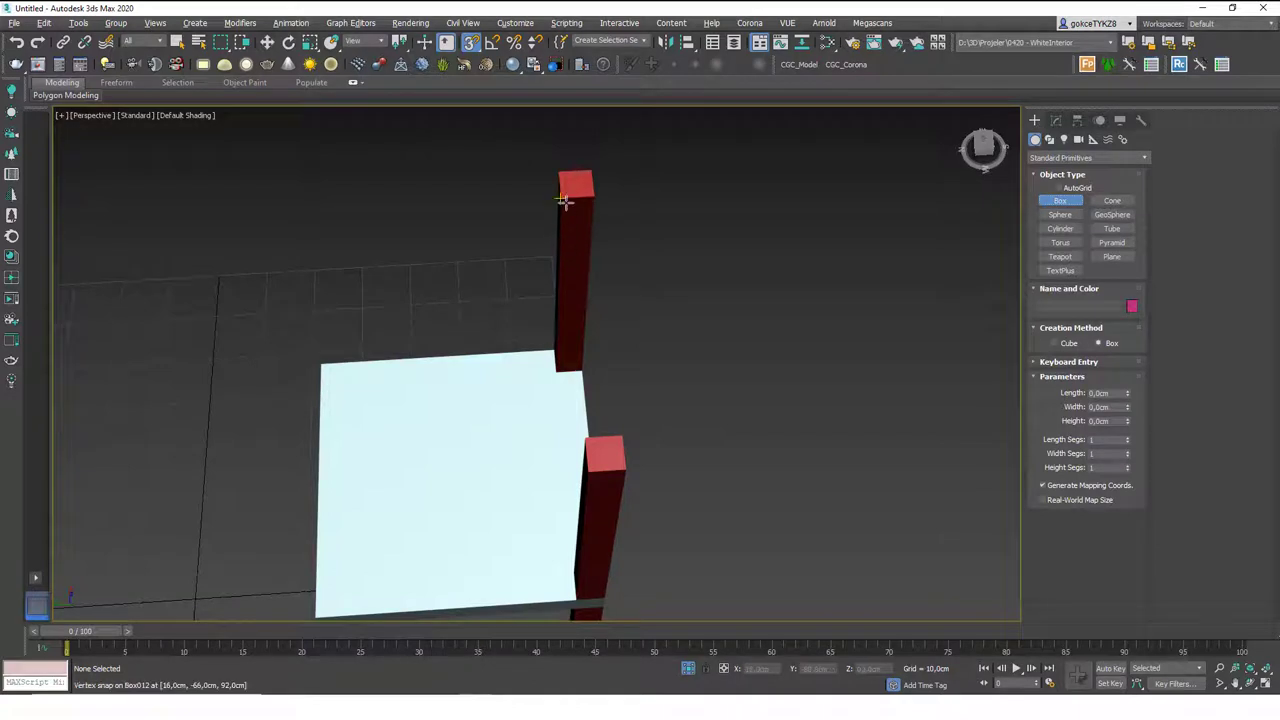
left_click_drag(561, 200, 623, 432)
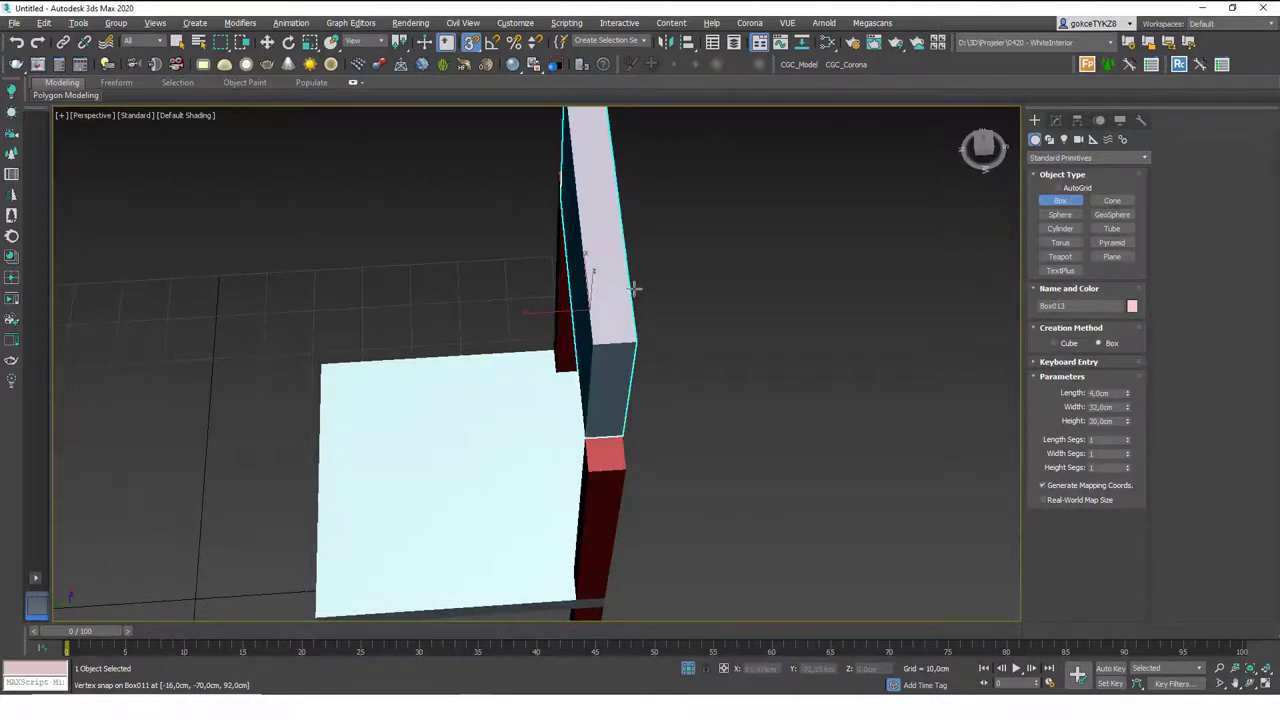
left_click(586, 510)
key("w")
middle_click_drag(543, 420, 672, 303, "alt")
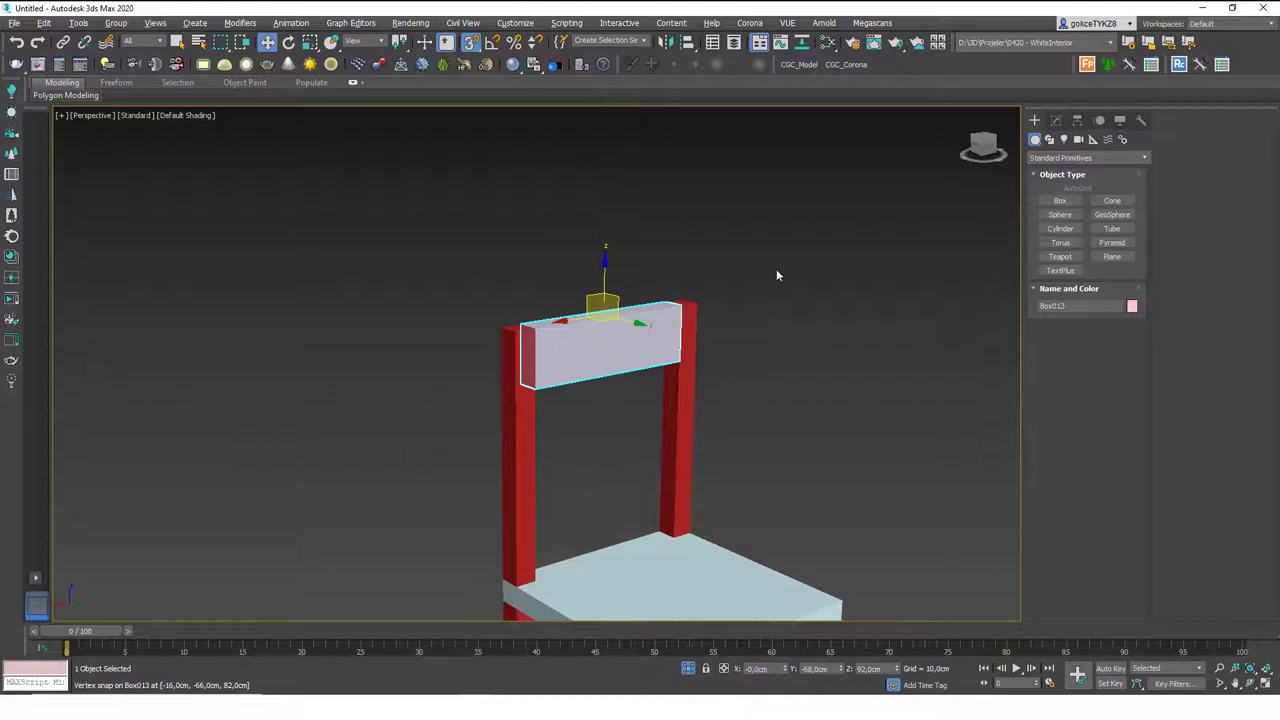
Step: Set the backrest panel's height to -15 cm
left_click(1056, 120)
middle_click_drag(763, 349, 898, 291, "alt")
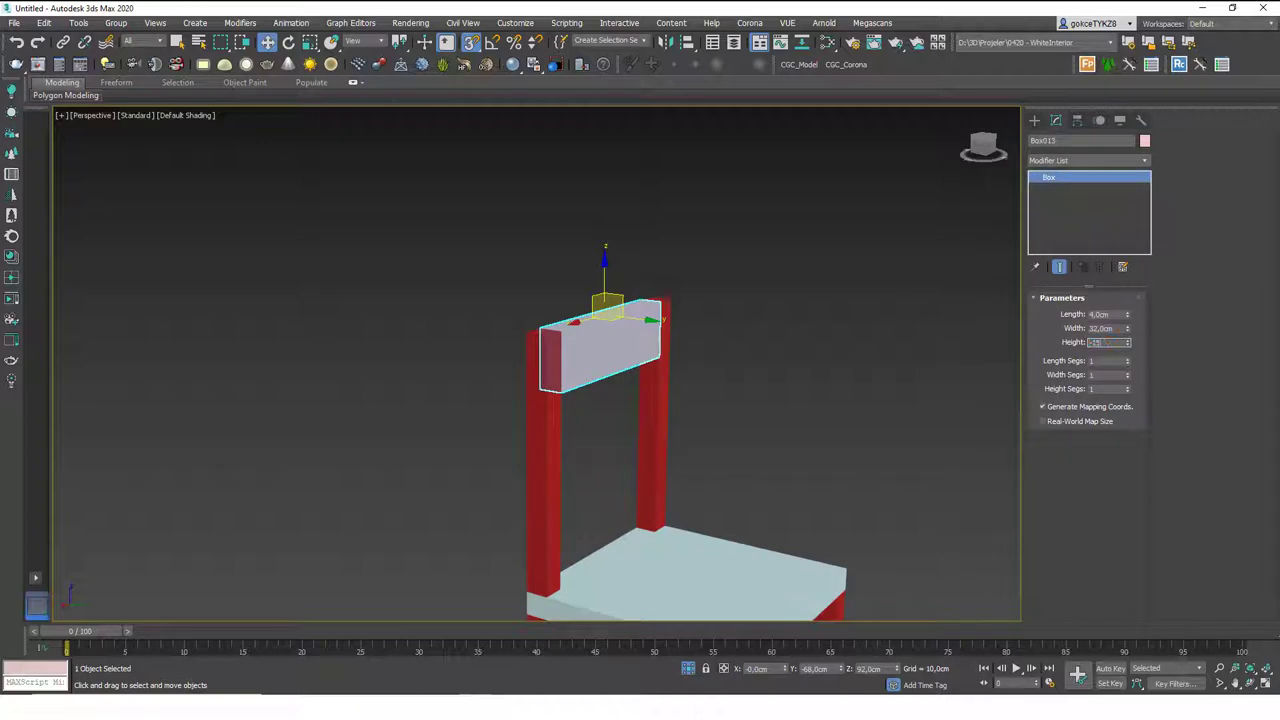
key("Return")
middle_click_drag(575, 385, 640, 305)
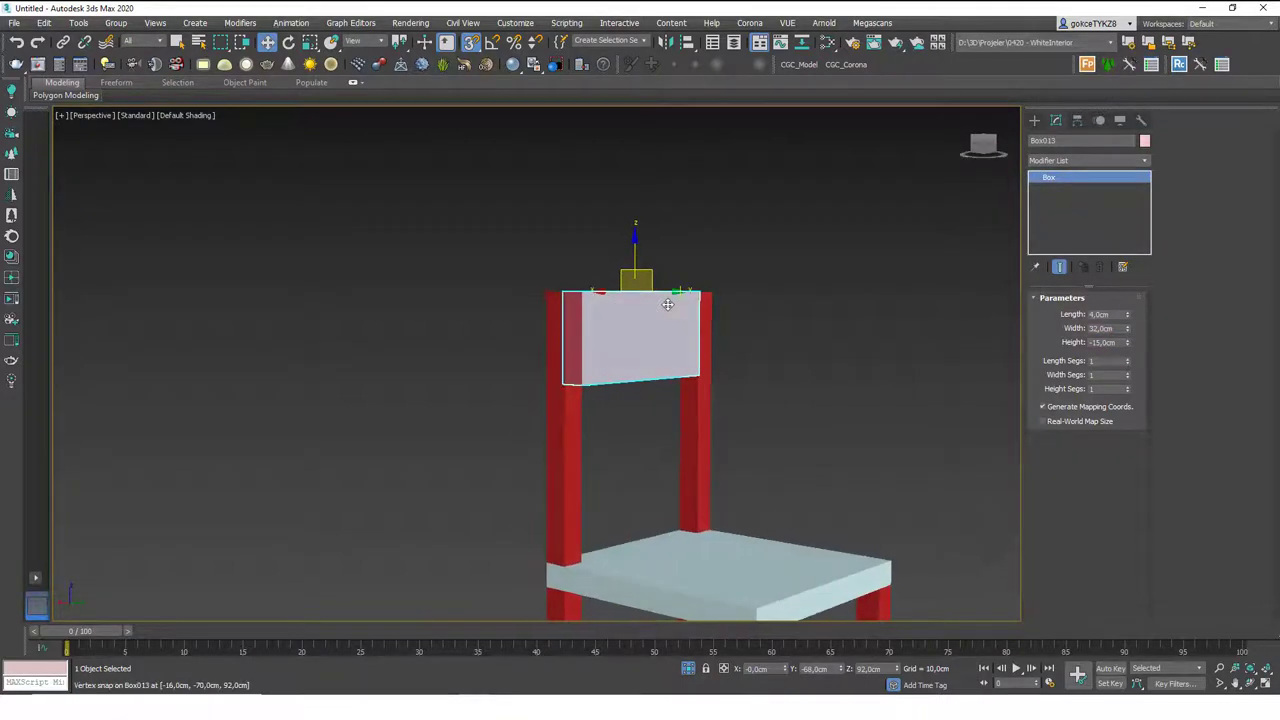
Step: Thin the backrest panel to a length of about 3.28 cm and shift it slightly along Y to about -68.13 cm, without snapping
middle_click_drag(705, 345, 782, 388, "alt")
scroll(683, 288, "up", 6)
middle_click_drag(683, 288, 733, 353)
scroll(734, 306, "down", 4)
scroll(733, 352, "up", 3)
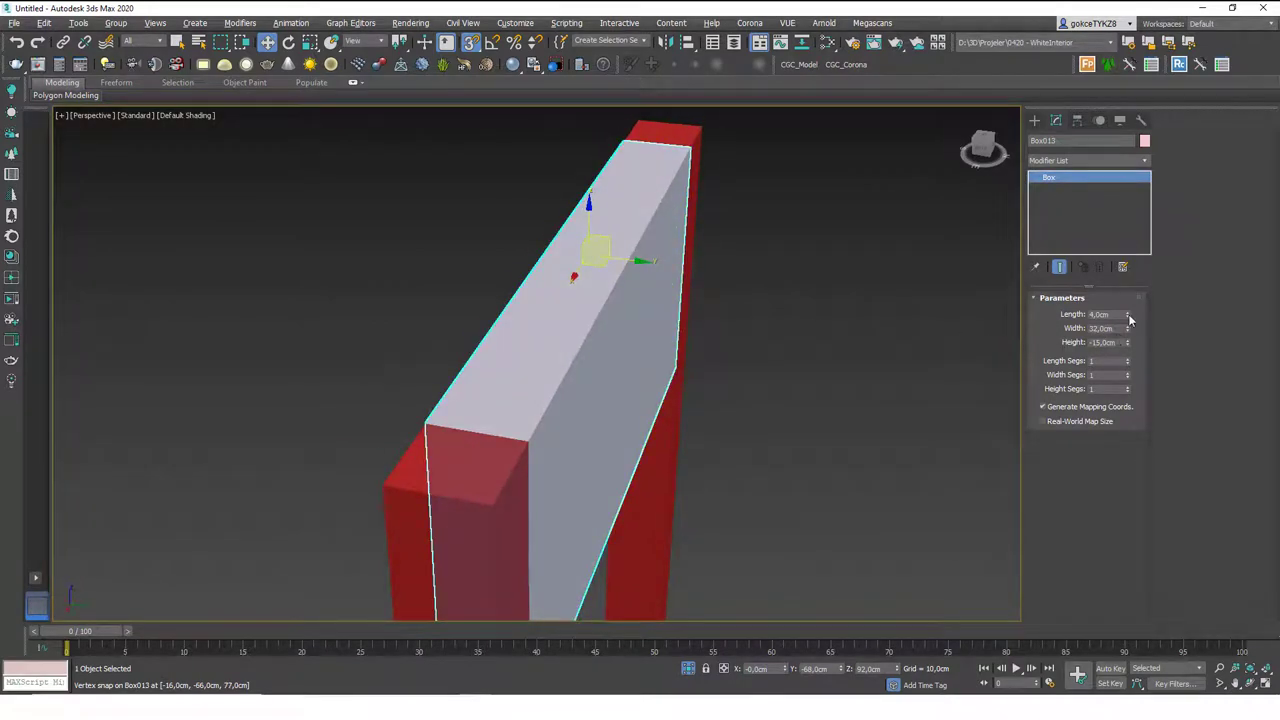
left_click_drag(1129, 318, 1129, 340)
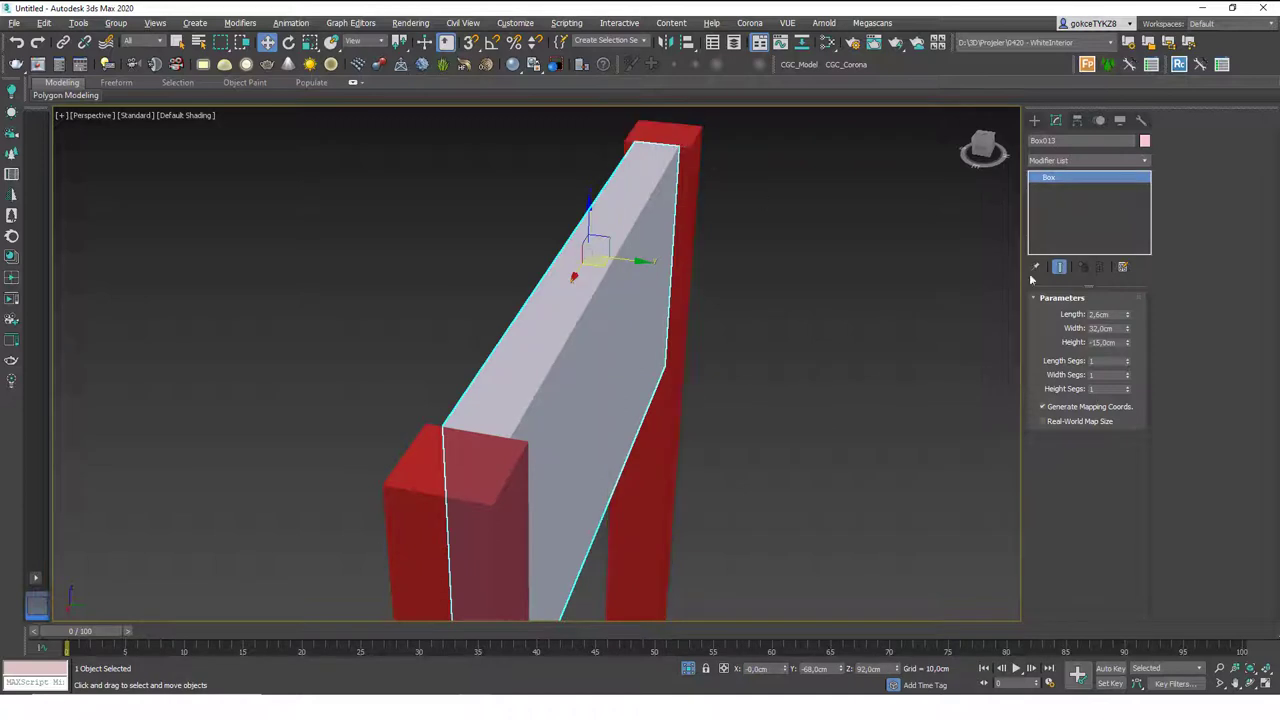
left_click_drag(1127, 314, 1128, 307)
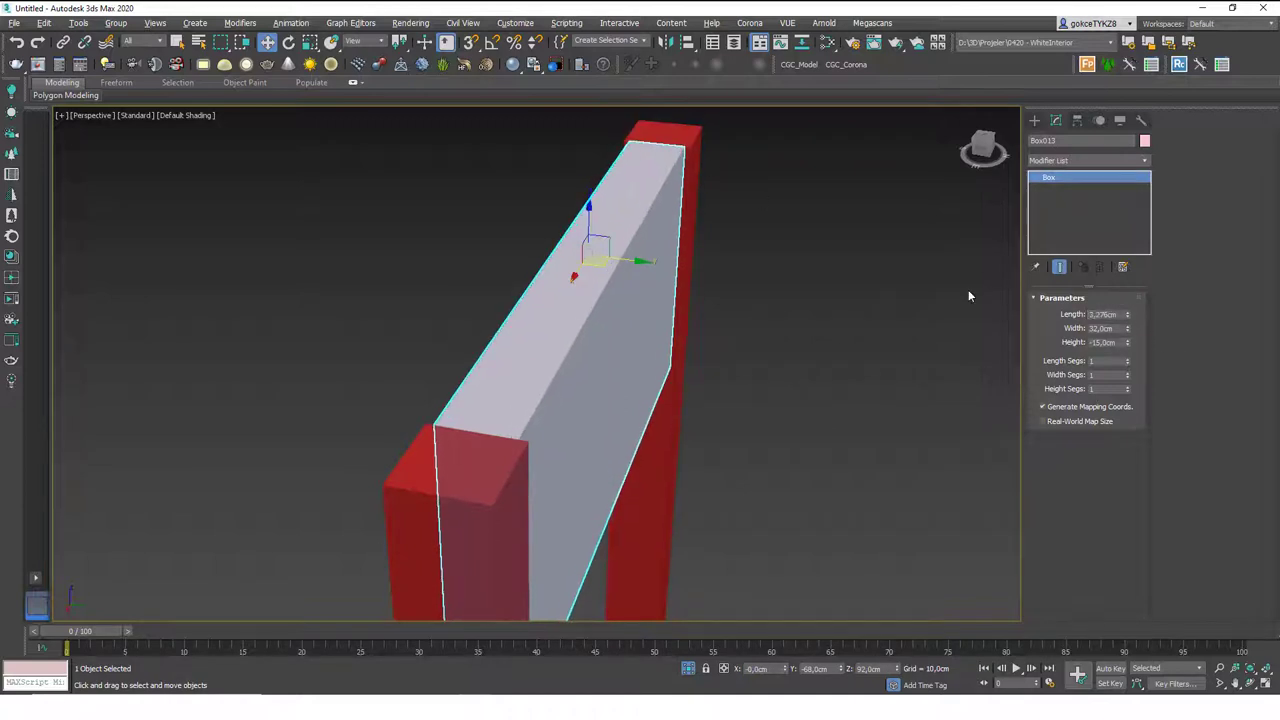
left_click_drag(641, 260, 638, 260)
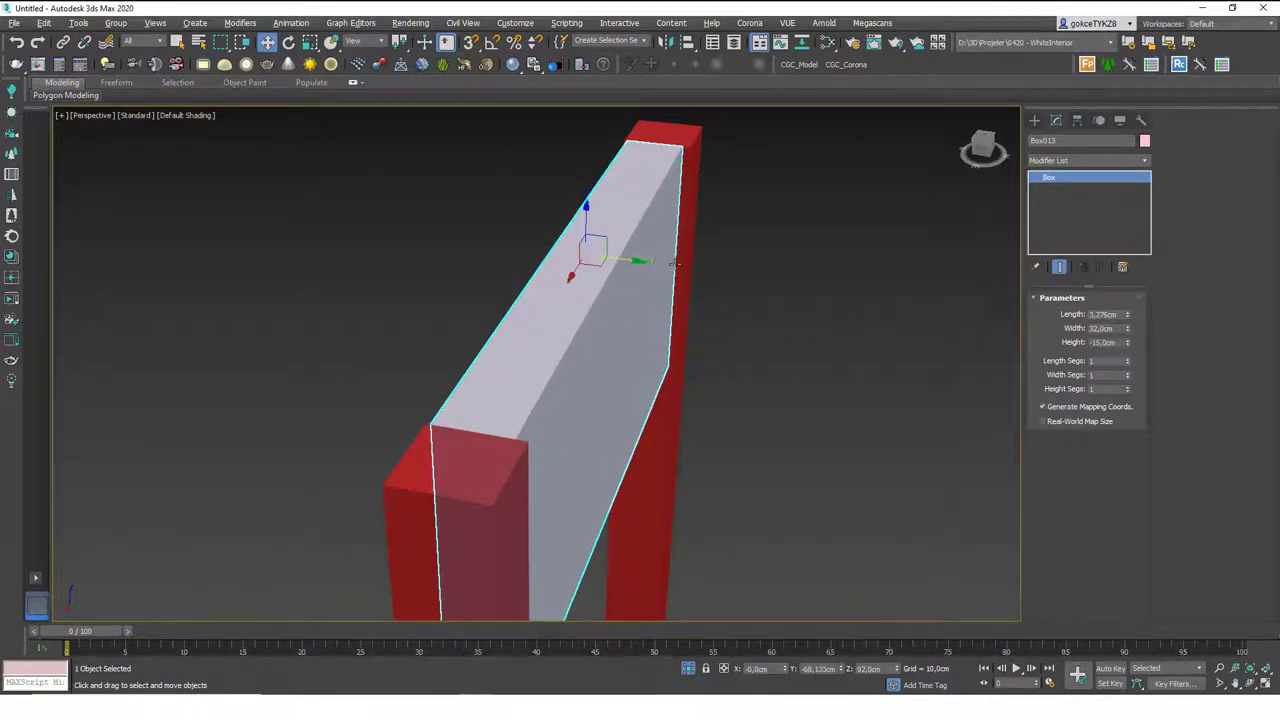
middle_click_drag(674, 264, 648, 309, "alt")
left_click(808, 294)
scroll(767, 296, "down", 5)
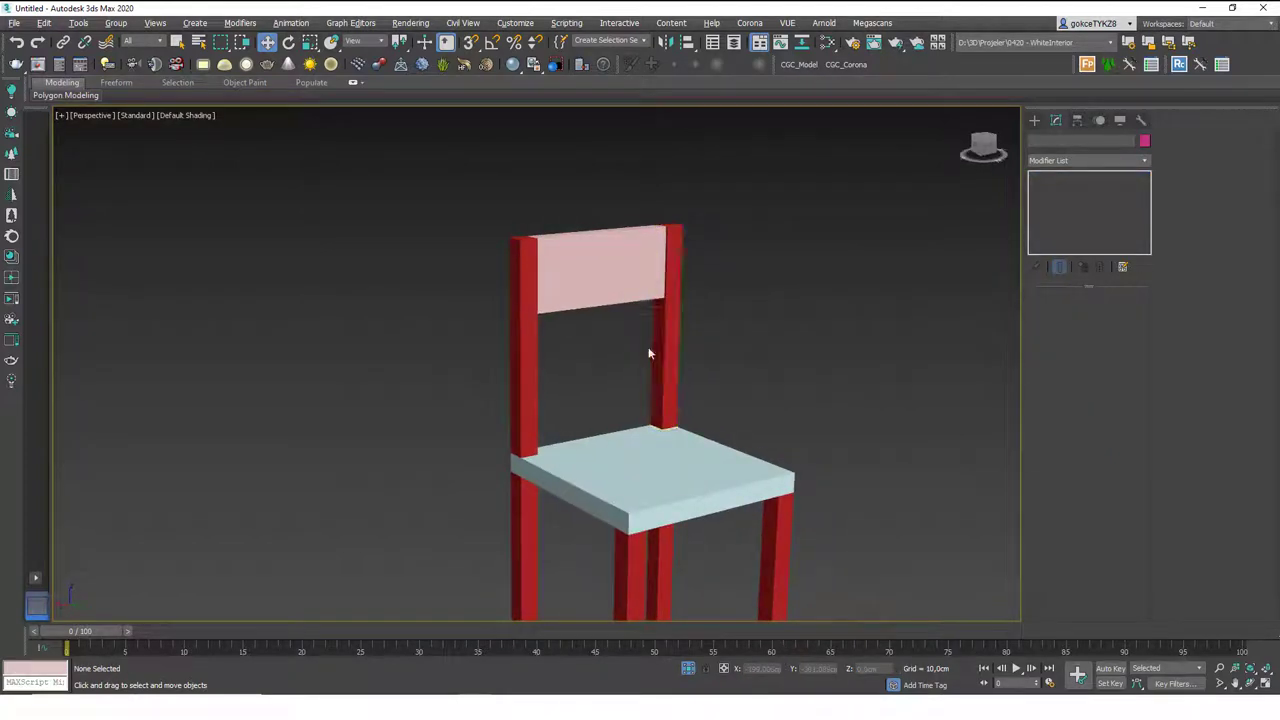
Step: Copy the backrest panel down to about Z 70.25 cm and reduce the copy to 1.704 cm length and -8.1 cm height
left_click(577, 296)
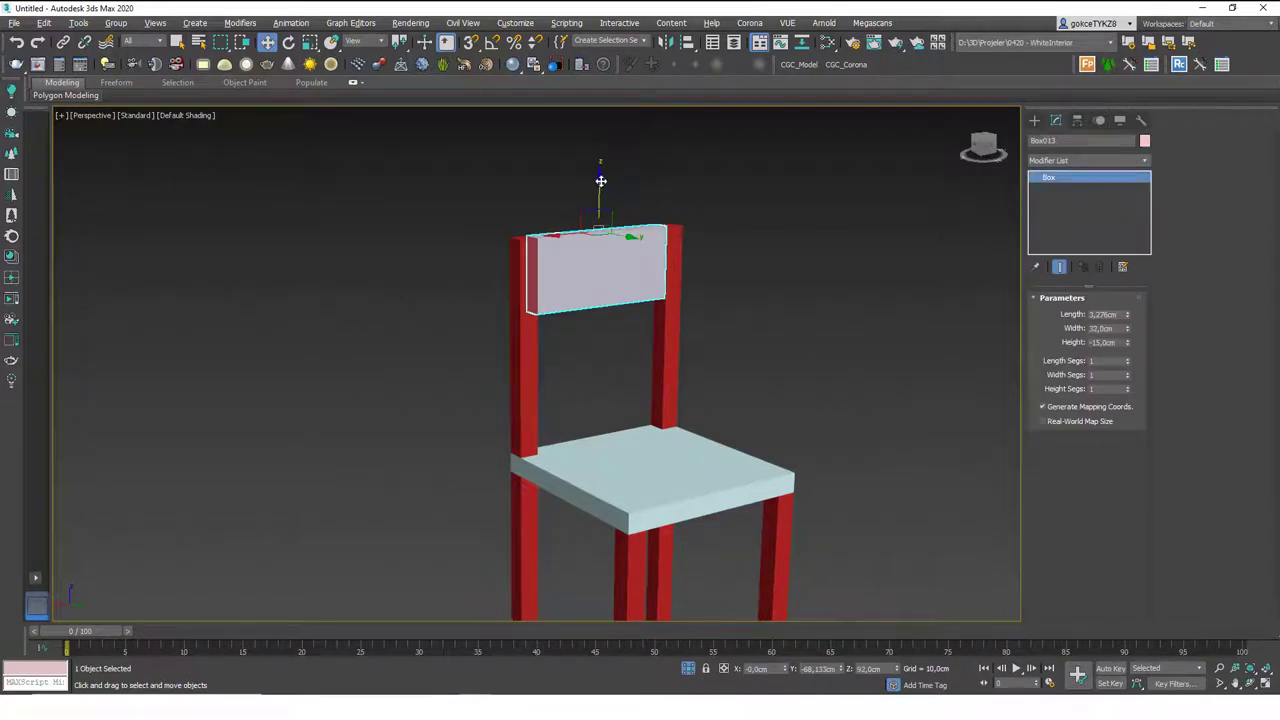
left_click_drag(597, 181, 614, 286, "shift")
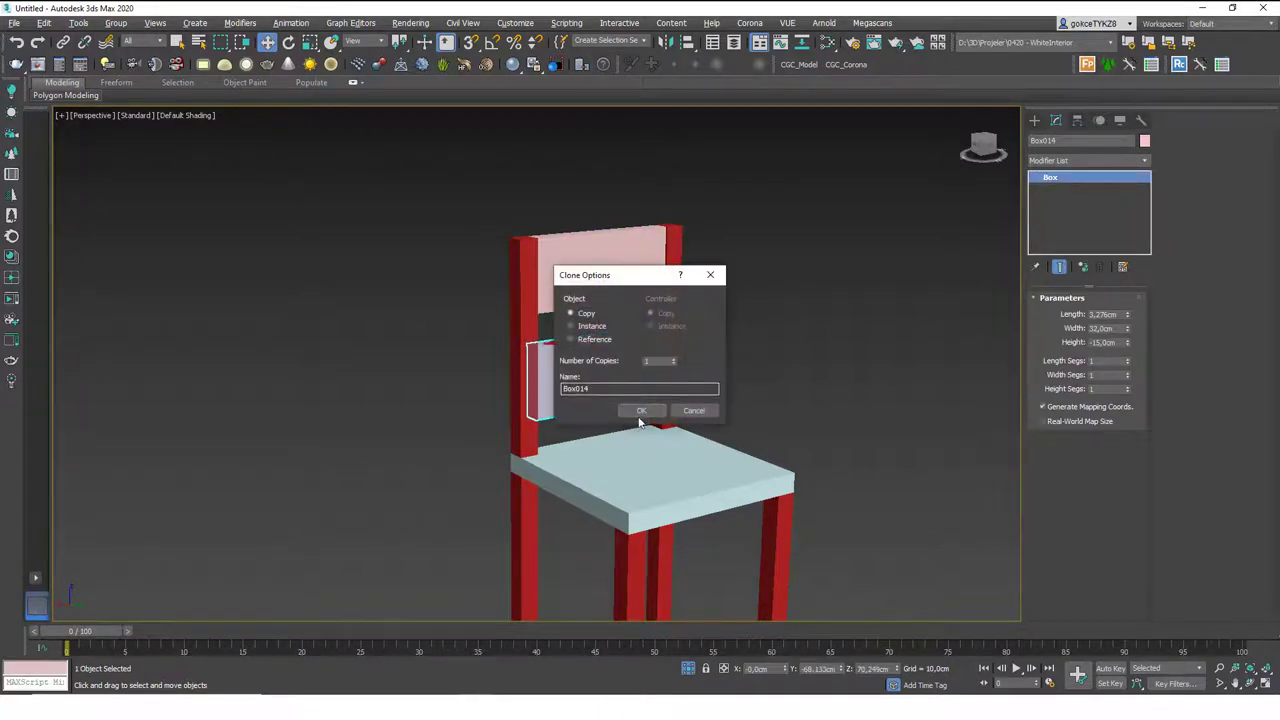
left_click(646, 410)
left_click_drag(1128, 343, 1124, 314)
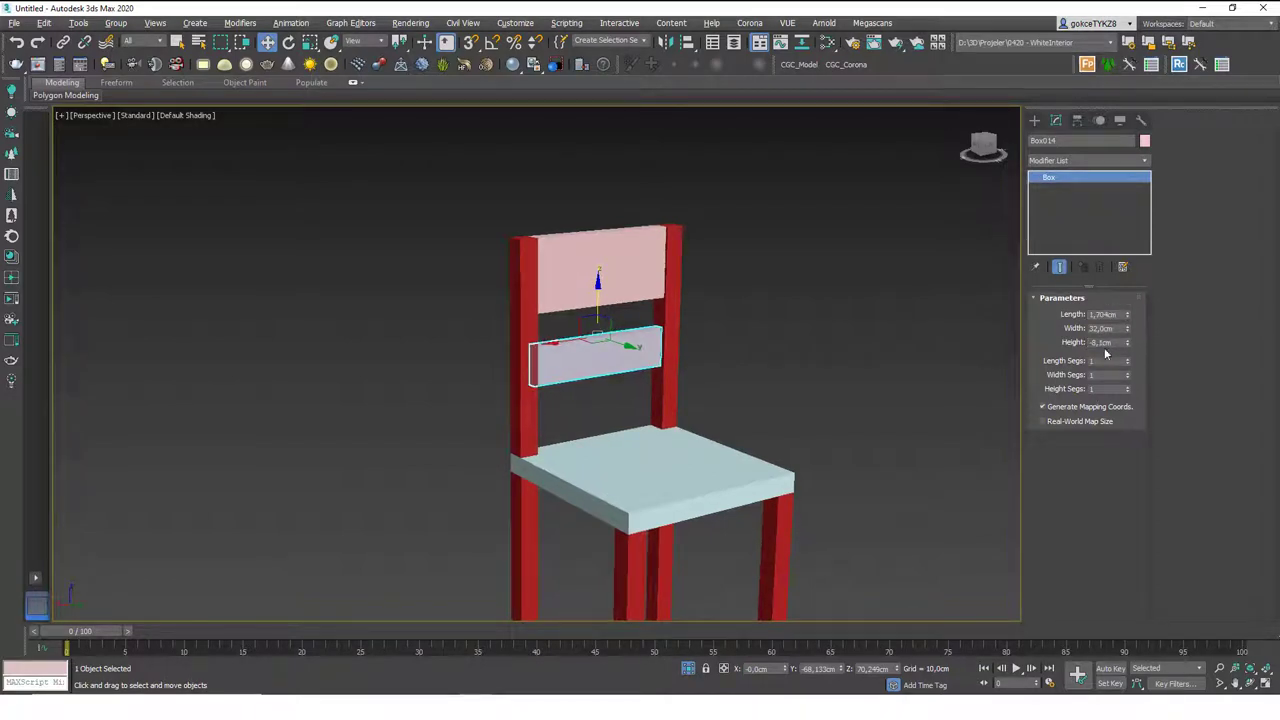
left_click(728, 378)
Step: Move the lower backrest slat along Y to about -67.48 cm, within the thickness of the posts
scroll(728, 380, "down", 6)
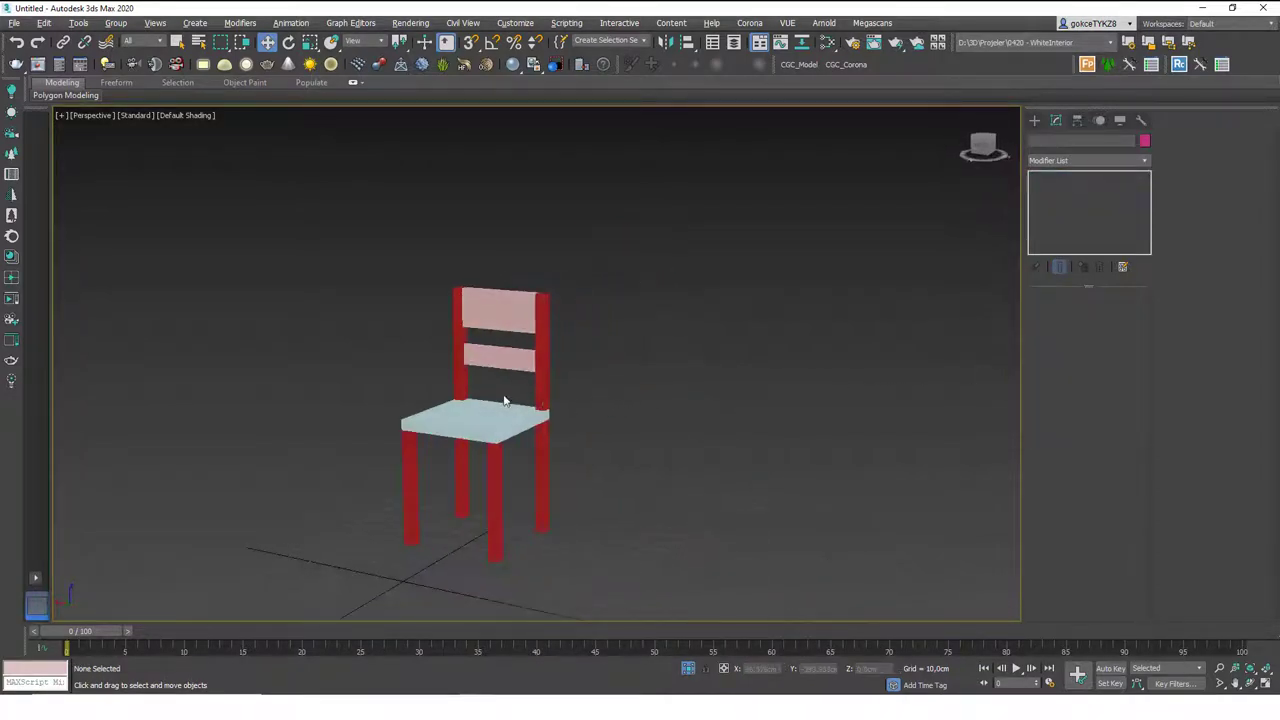
left_click(498, 358)
key("z")
middle_click_drag(580, 374, 514, 357, "alt")
left_click_drag(517, 354, 509, 355)
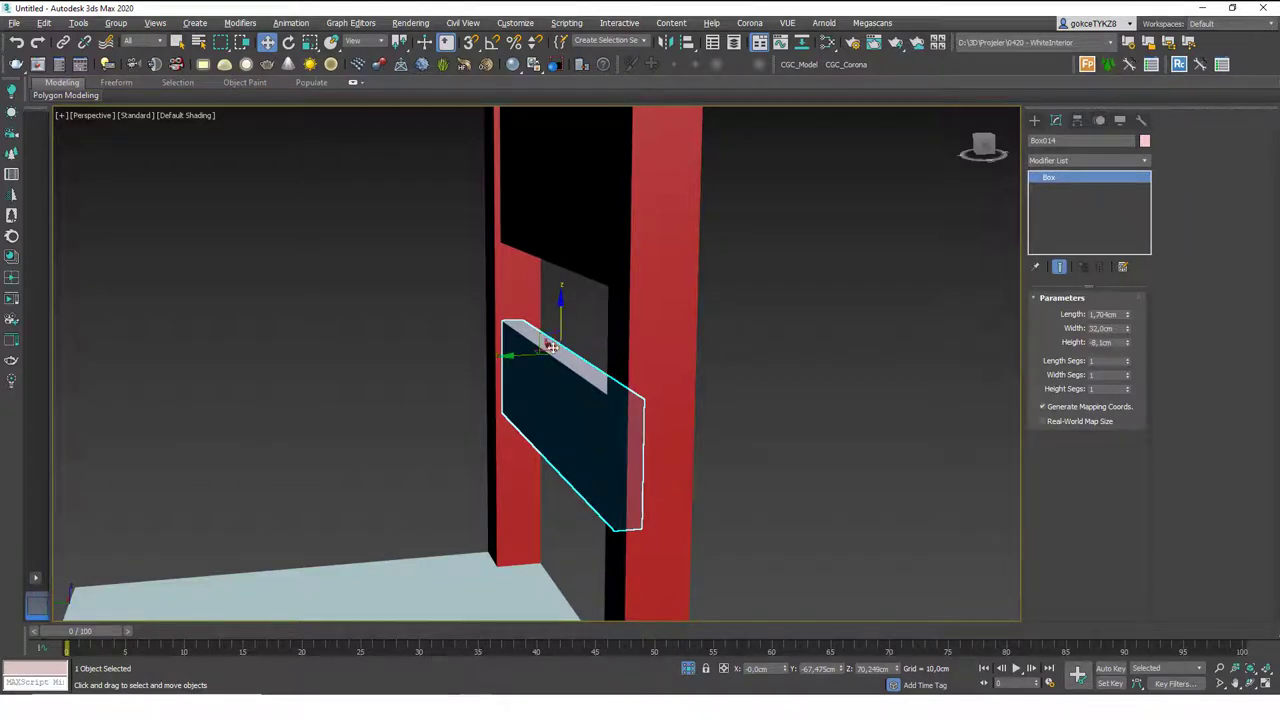
middle_click_drag(551, 346, 566, 445, "alt")
scroll(528, 360, "down", 5)
scroll(580, 421, "up", 3)
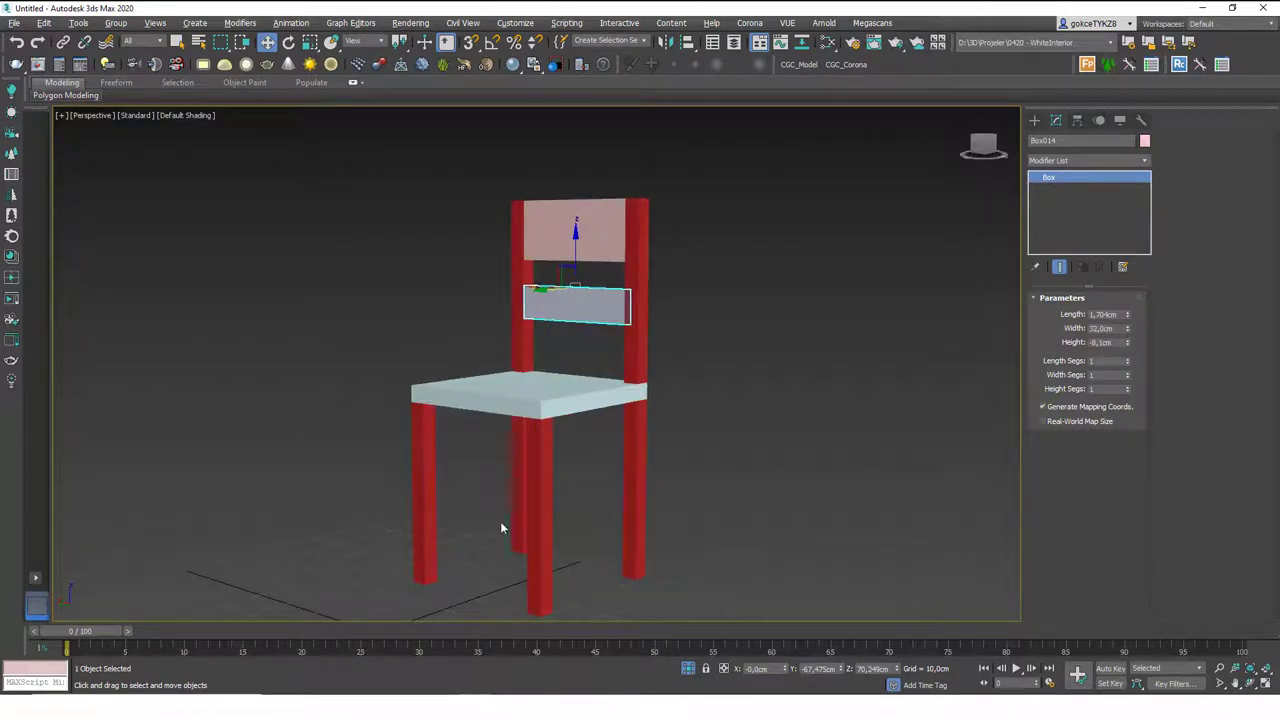
left_click(1037, 121)
left_click(1060, 200)
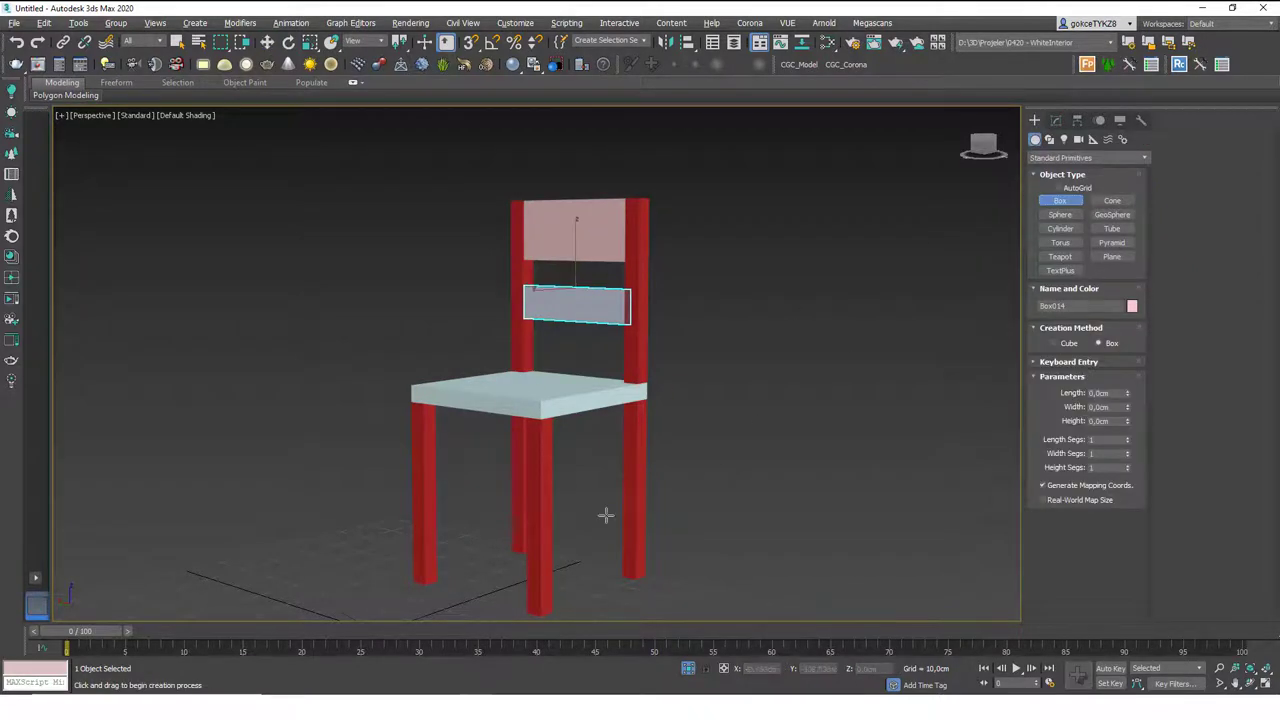
middle_click_drag(606, 514, 555, 516, "alt")
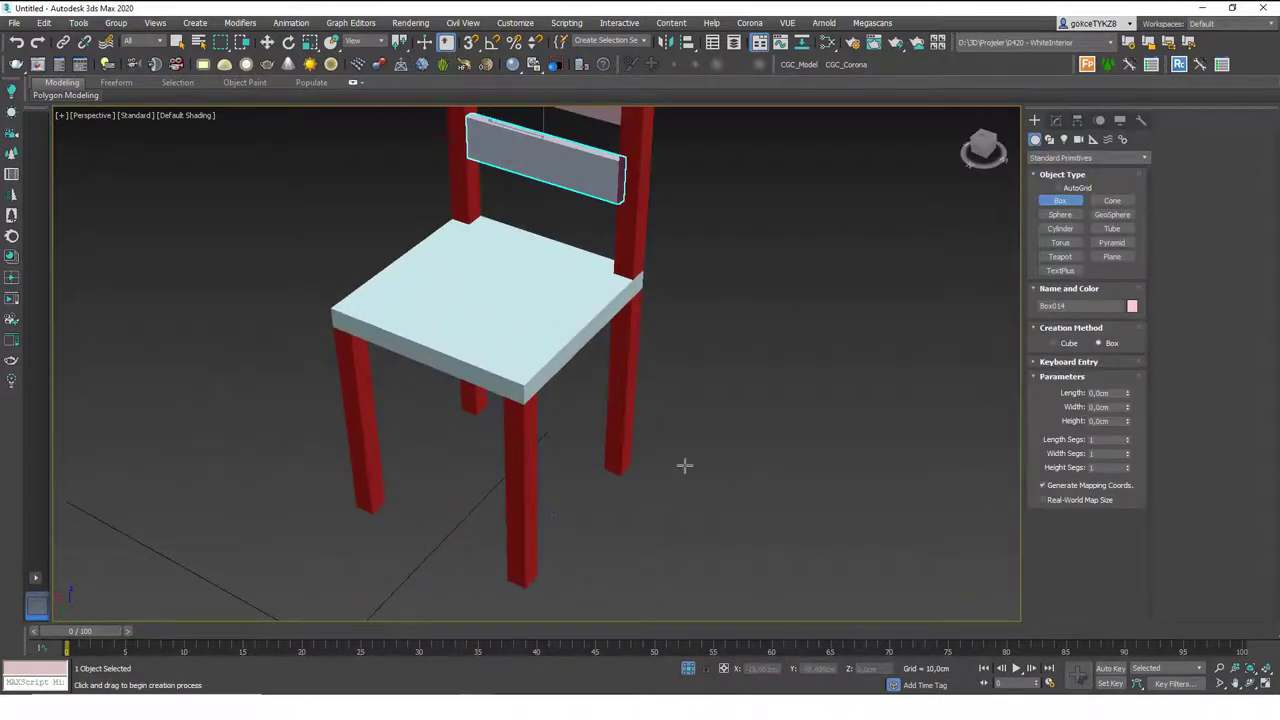
middle_click_drag(684, 465, 399, 386, "alt")
middle_click_drag(354, 278, 361, 272, "alt")
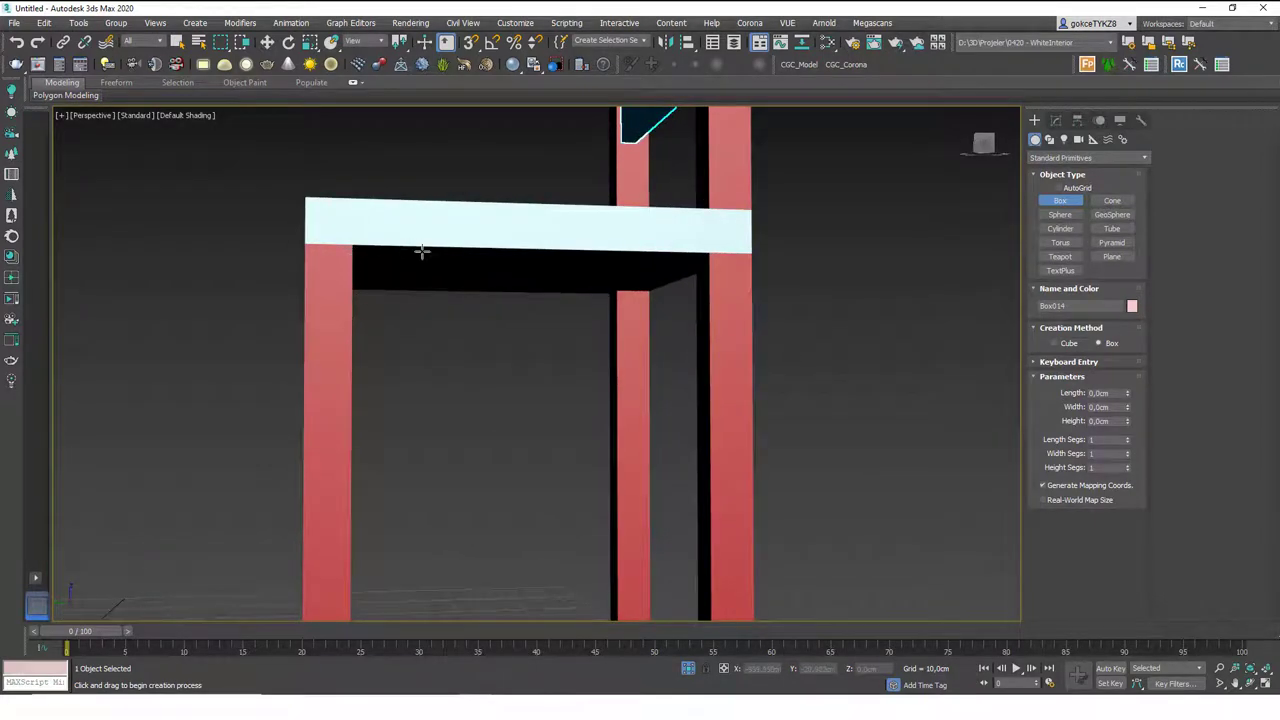
scroll(486, 363, "down", 5)
middle_click_drag(495, 405, 568, 482, "alt")
middle_click_drag(568, 482, 554, 368)
key("s")
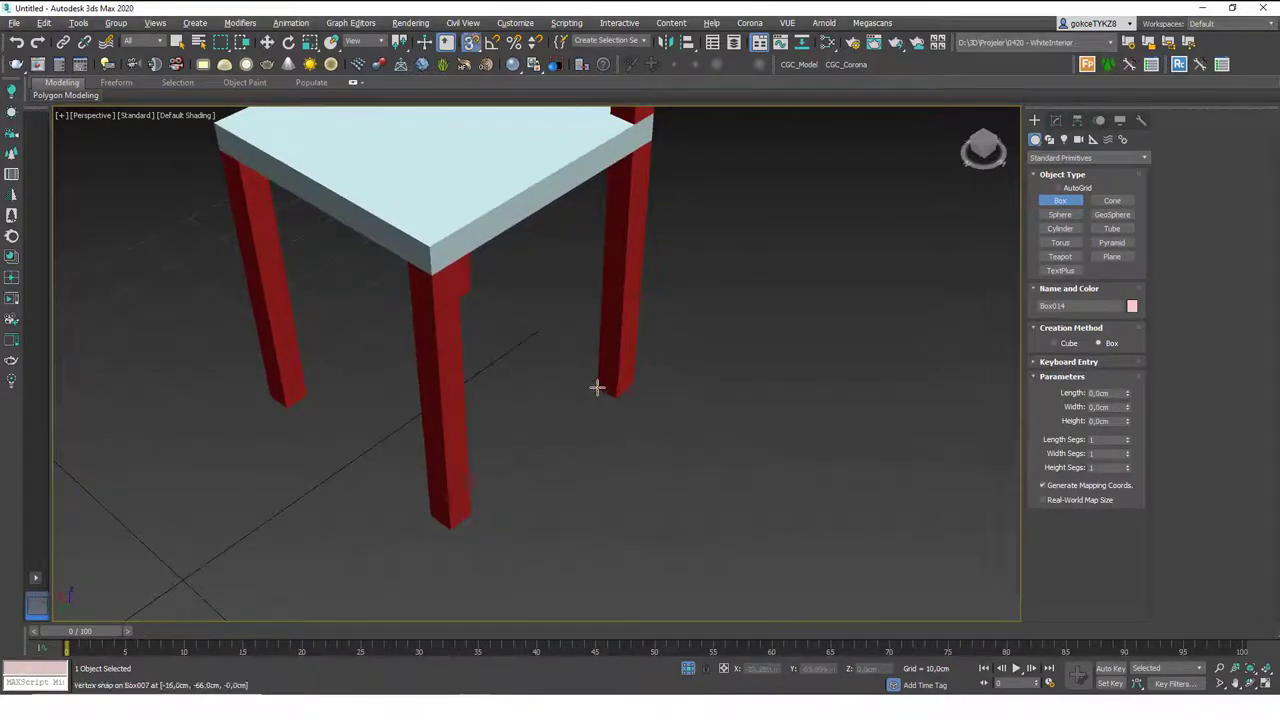
left_click_drag(600, 388, 466, 512)
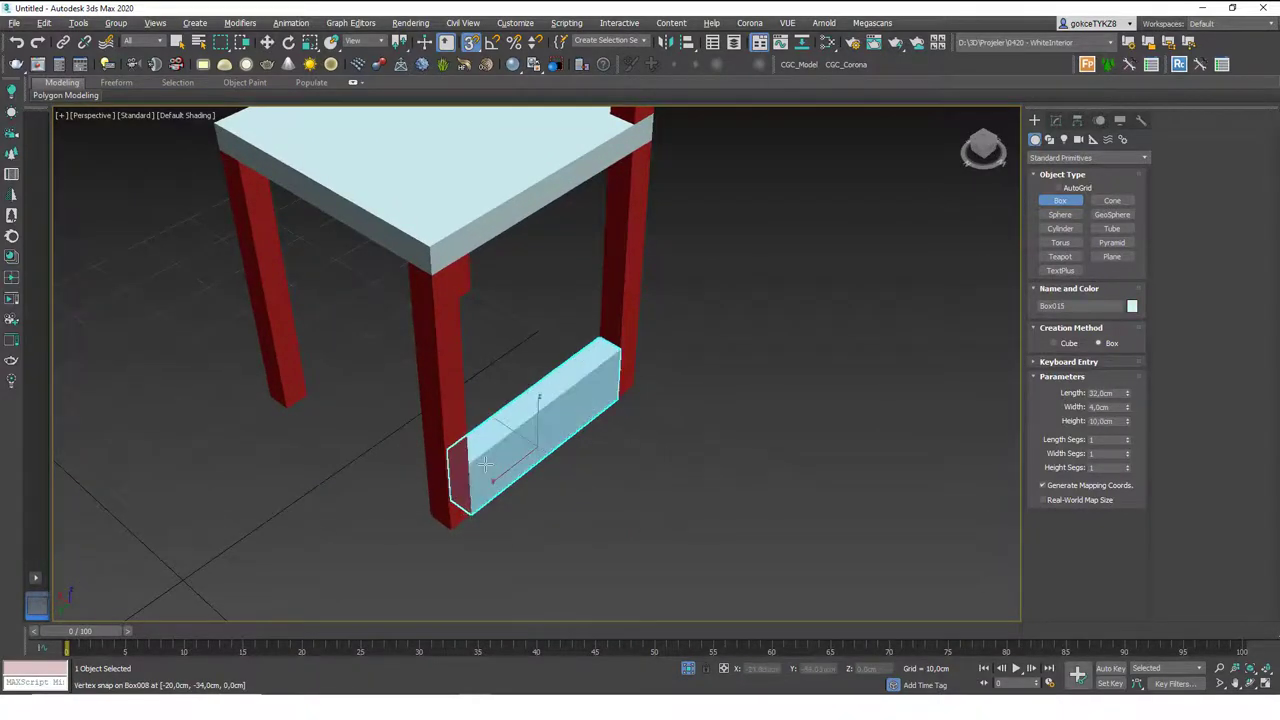
left_click(484, 465)
key("w")
mouse_move(592, 400)
middle_mouse_down("alt")
mouse_move(620, 337)
mouse_move(571, 391)
middle_mouse_up("alt")
key("Delete")
Step: Draw a box 32 cm long and 10 cm high between the feet of the two legs on one side, snapping to leg vertices
left_click(1059, 201)
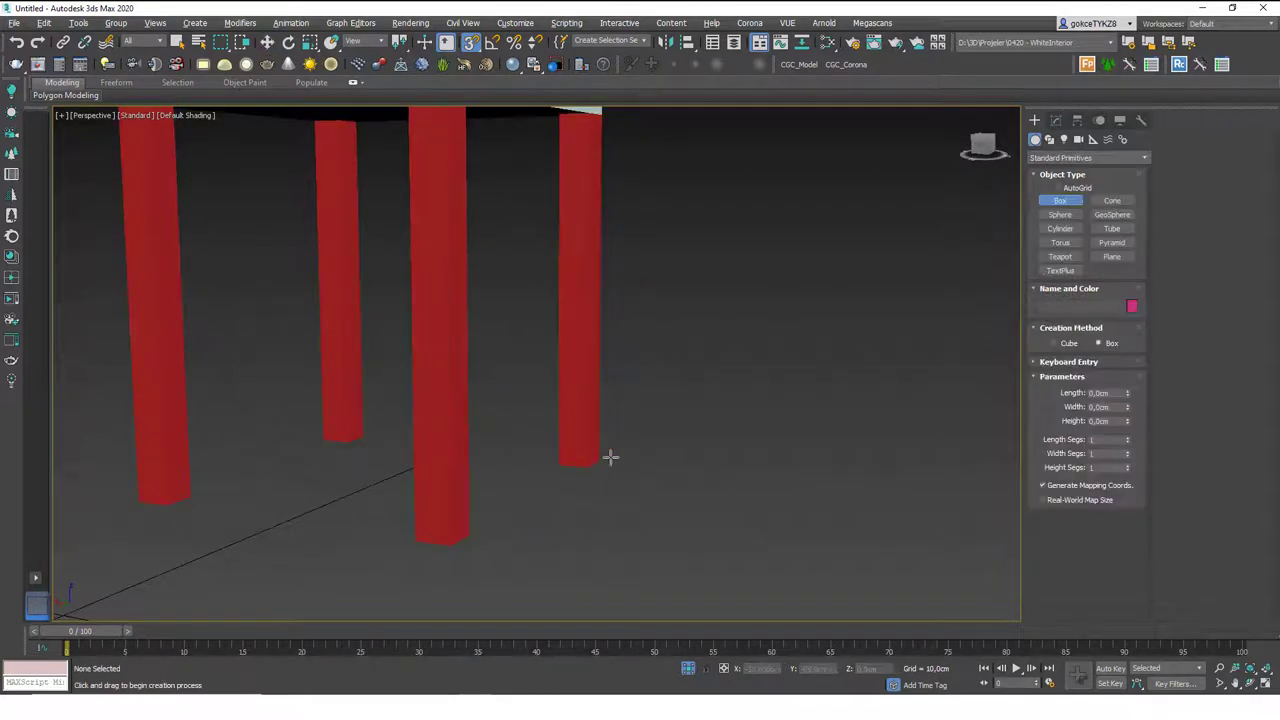
middle_click_drag(609, 457, 574, 440, "alt")
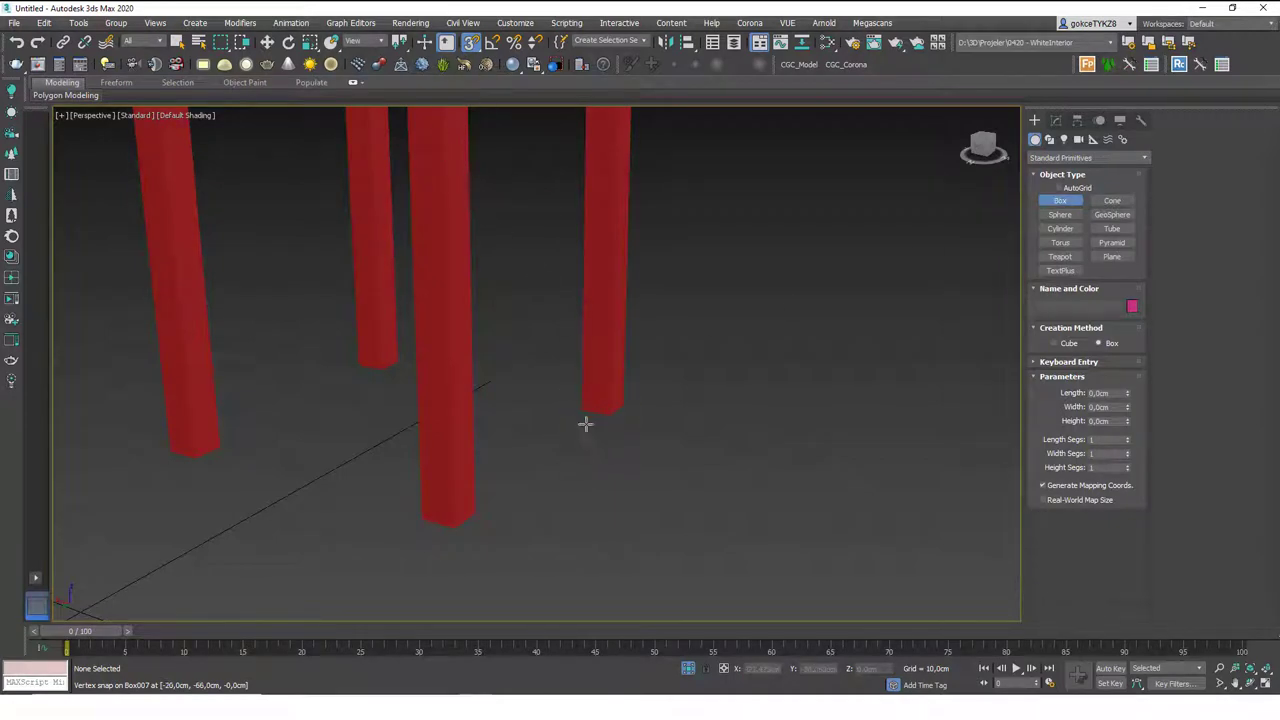
left_click_drag(582, 412, 478, 517)
left_click(482, 405)
key("w")
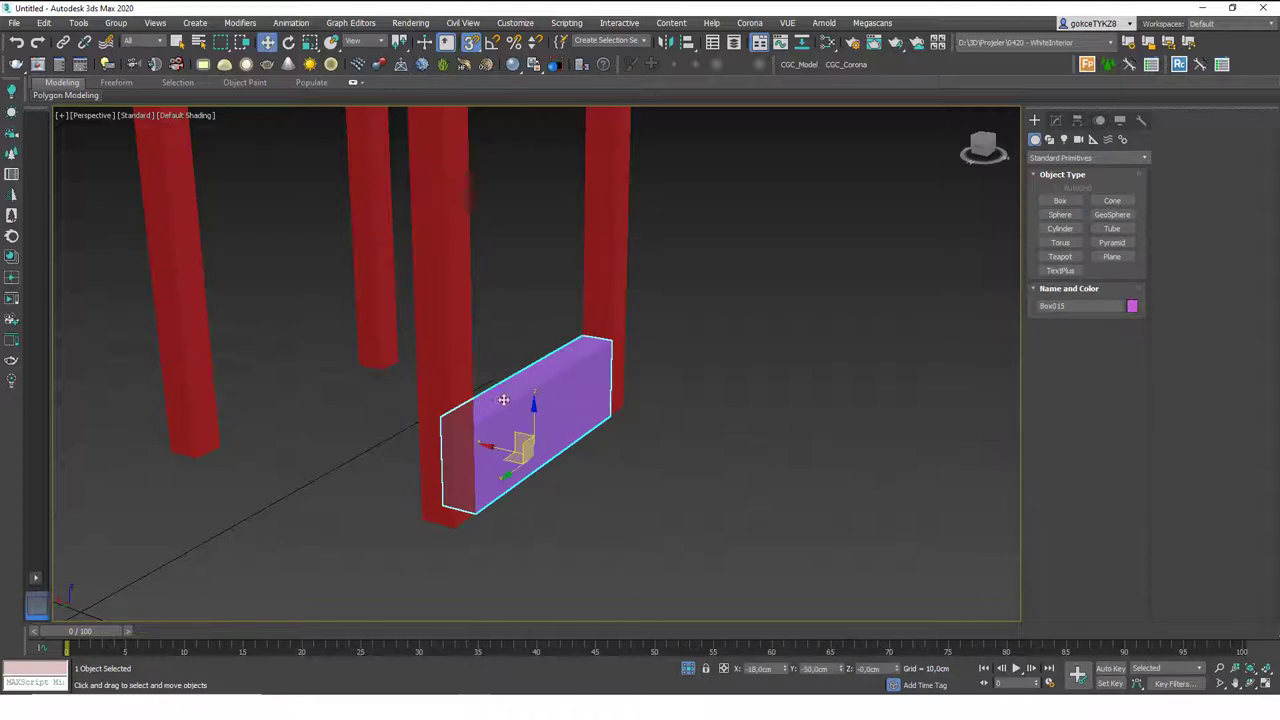
Step: Set the rail's width to 3 cm and height to about 3.1 cm, and raise it without snapping to about Z 11.51 cm
left_click(1055, 121)
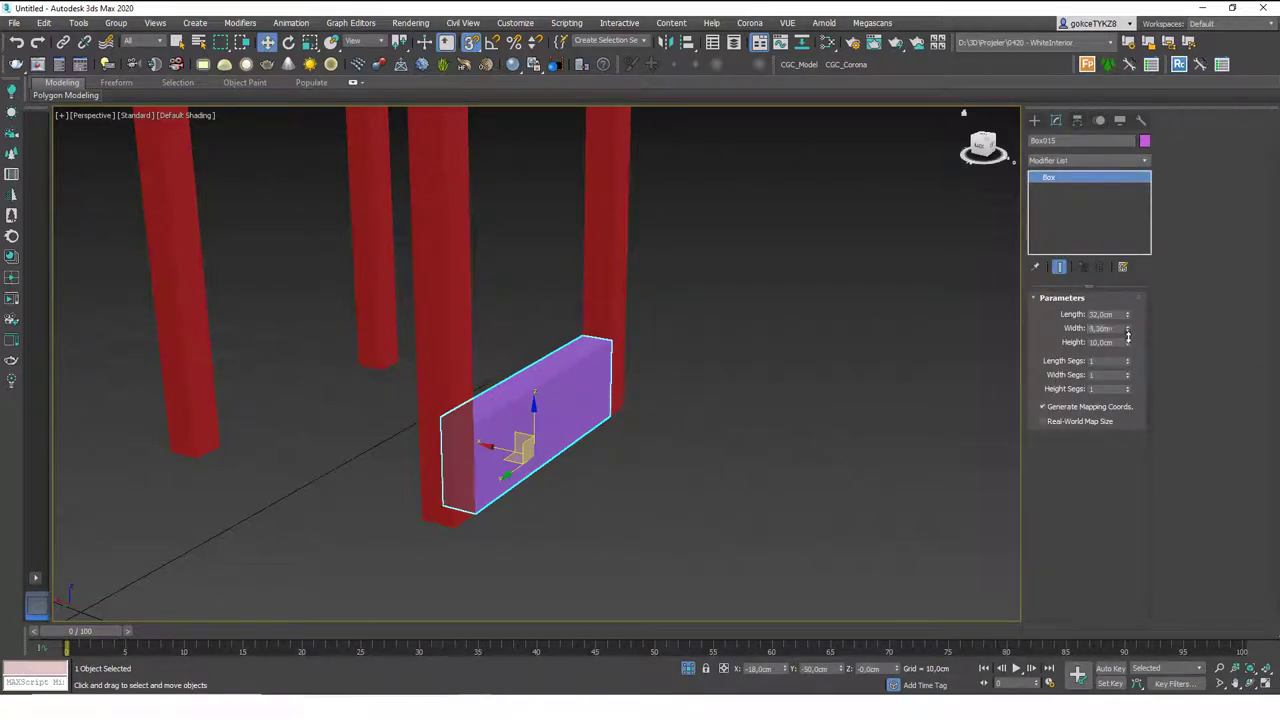
left_click_drag(1128, 337, 1128, 392)
middle_click_drag(682, 470, 675, 545, "alt")
scroll(606, 443, "down", 2)
key("s")
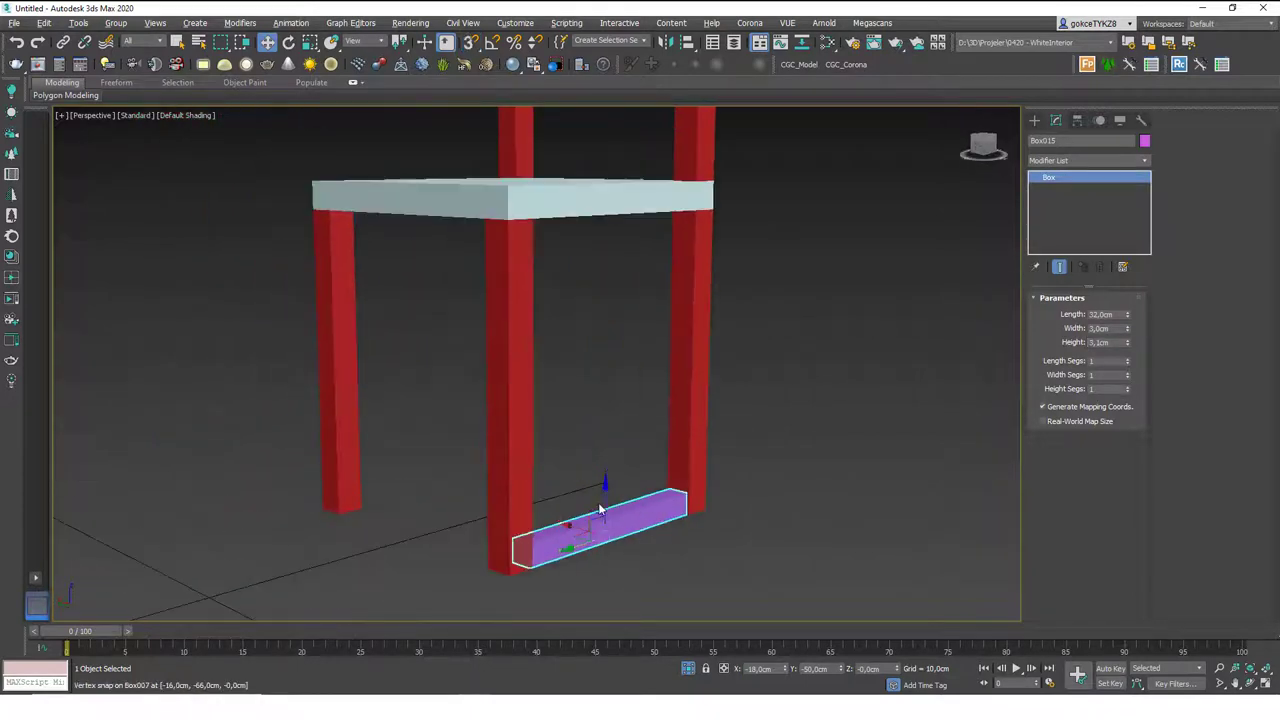
left_click_drag(600, 510, 602, 446)
middle_click_drag(602, 446, 582, 467, "alt")
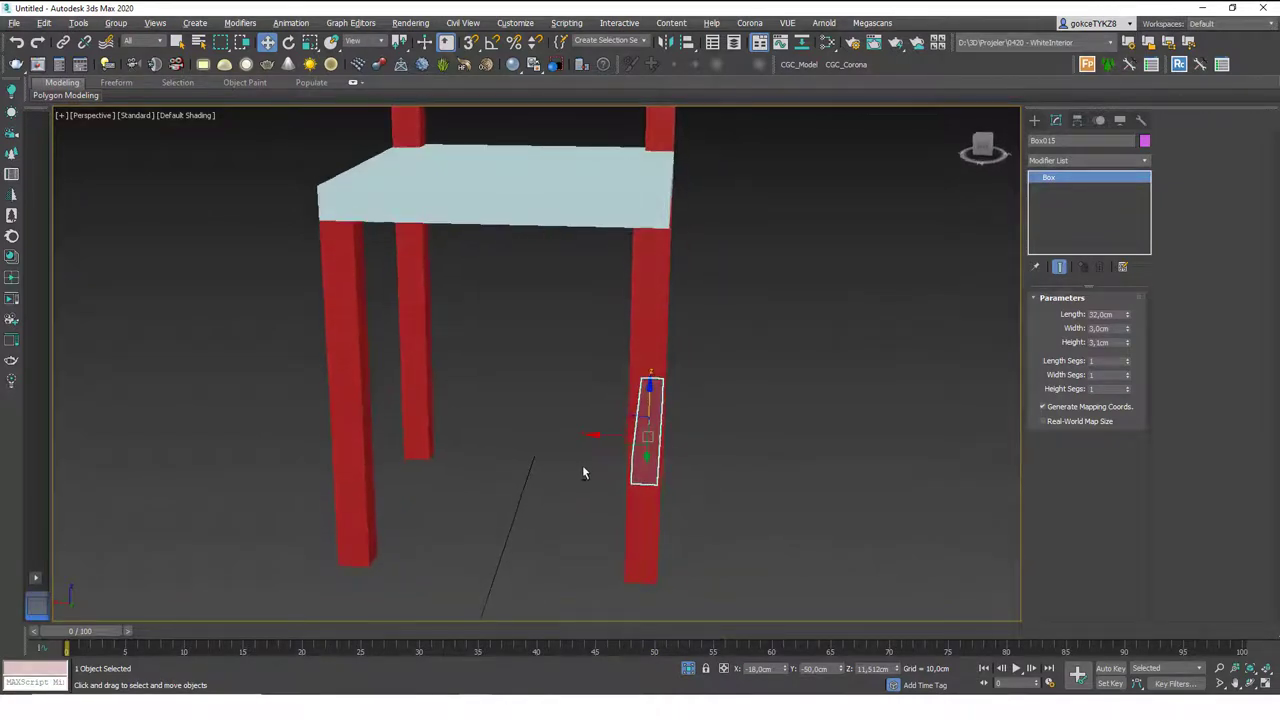
mouse_move(611, 436)
left_mouse_down("shift")
mouse_move(451, 414)
mouse_move(522, 414)
left_mouse_up("shift")
left_click(683, 412)
mouse_move(640, 418)
middle_mouse_down("alt")
mouse_move(554, 423)
mouse_move(657, 409)
mouse_move(663, 432)
middle_mouse_up("alt")
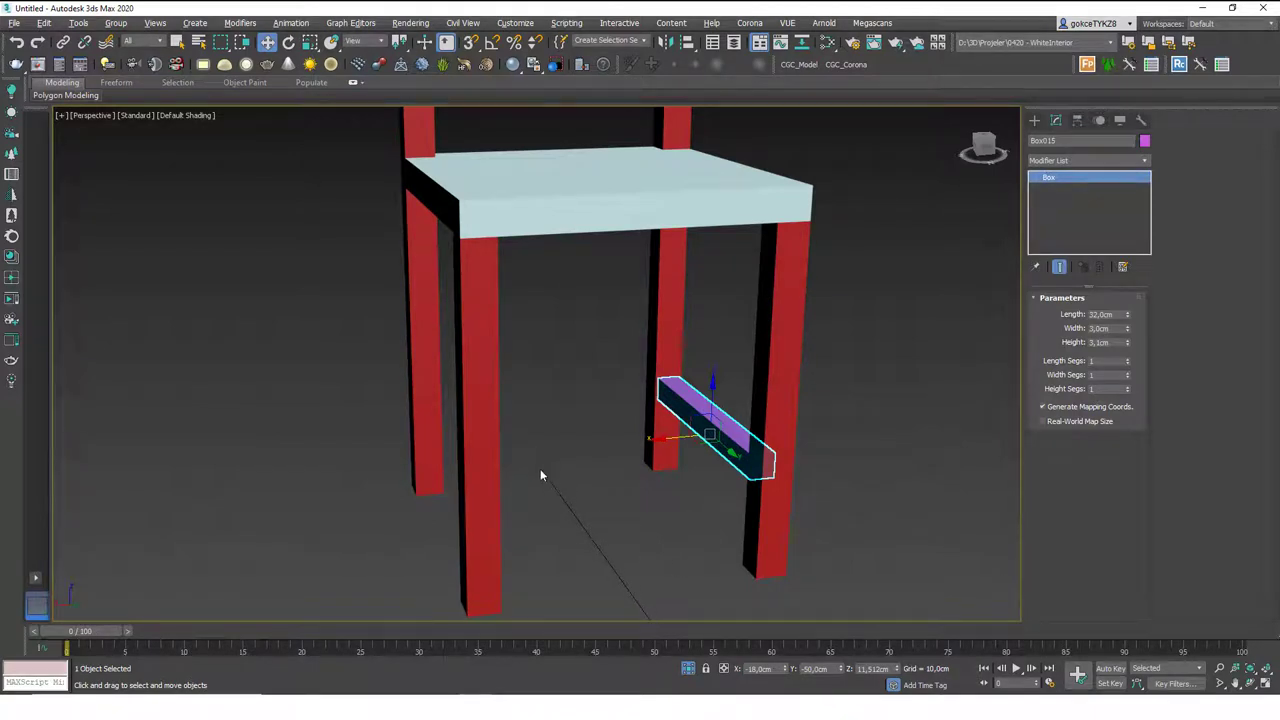
middle_click_drag(599, 504, 586, 492)
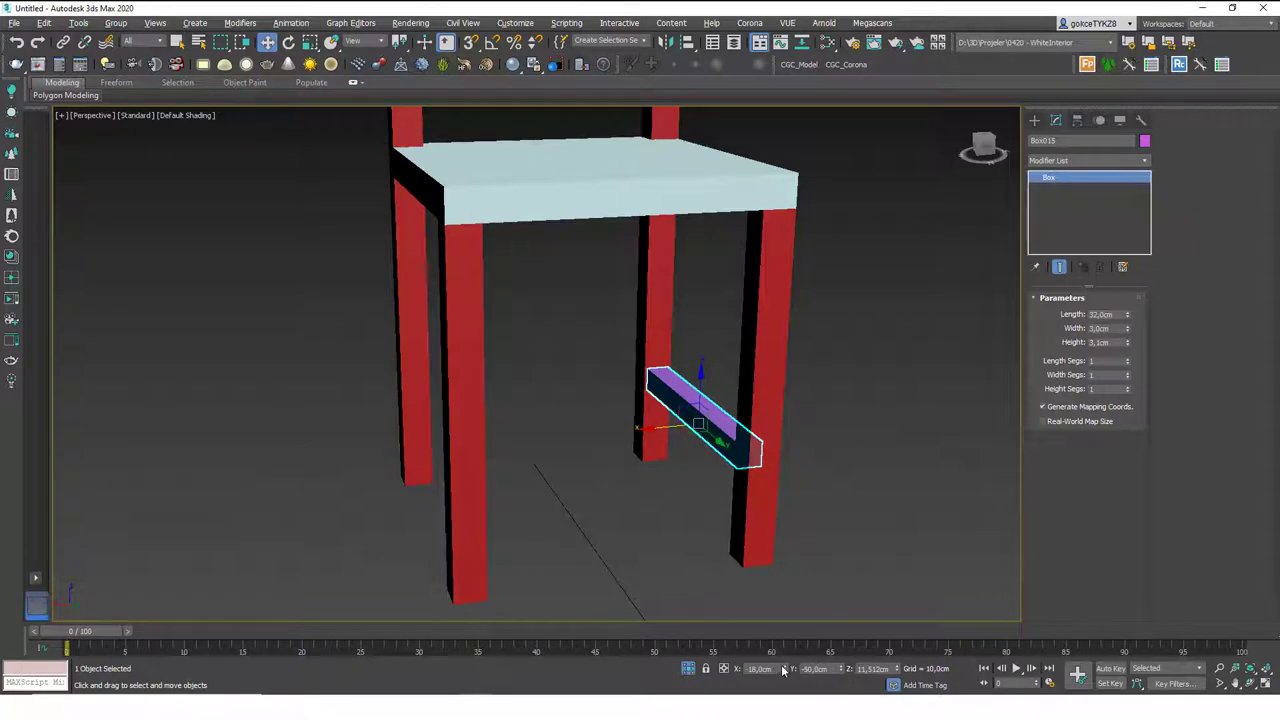
left_click_drag(786, 669, 786, 560)
right_click(786, 560)
Step: Make an instance of the rail along X and place it between the opposite pair of legs at X 18 cm
middle_click_drag(677, 409, 634, 405, "alt")
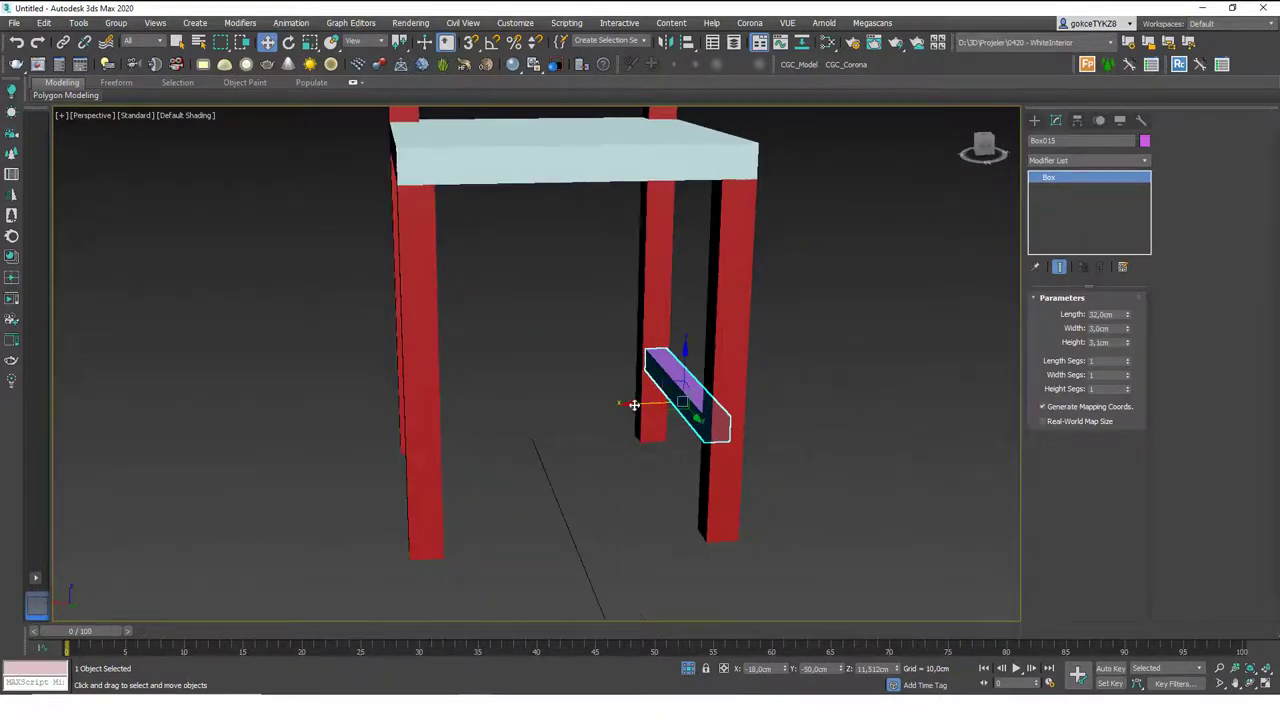
left_click_drag(634, 405, 440, 415, "shift")
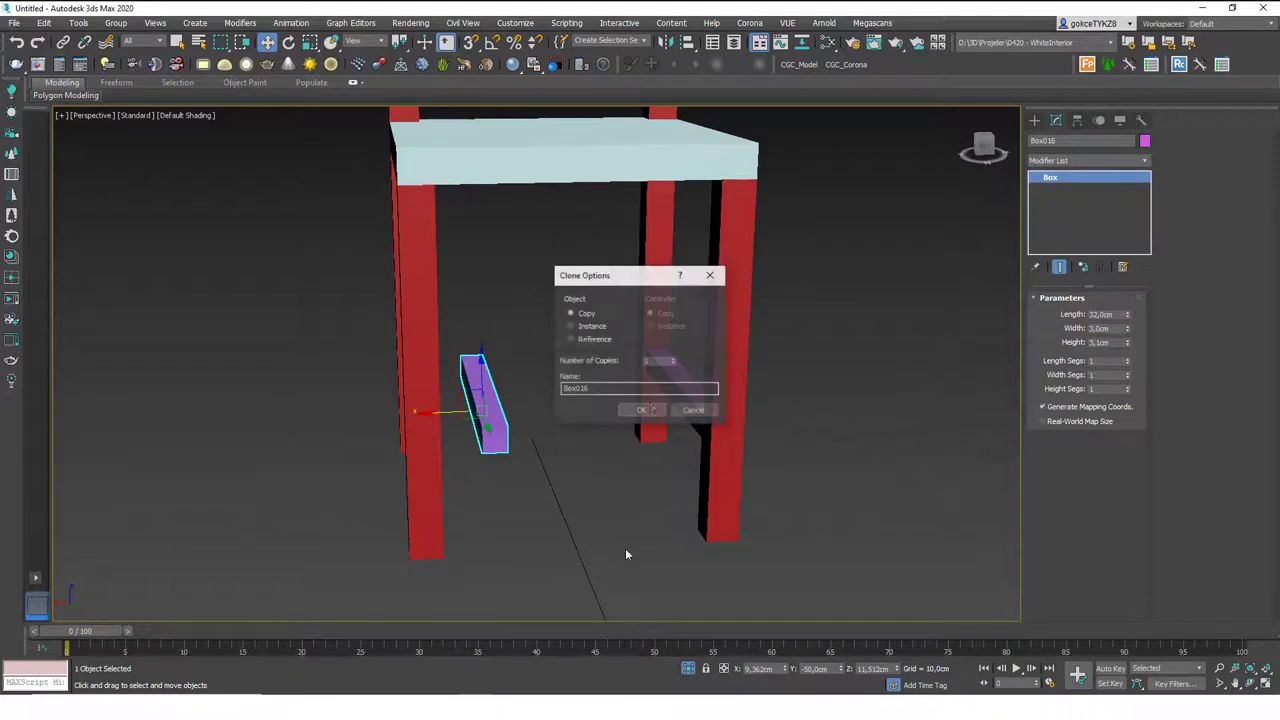
left_click(590, 328)
left_click(645, 409)
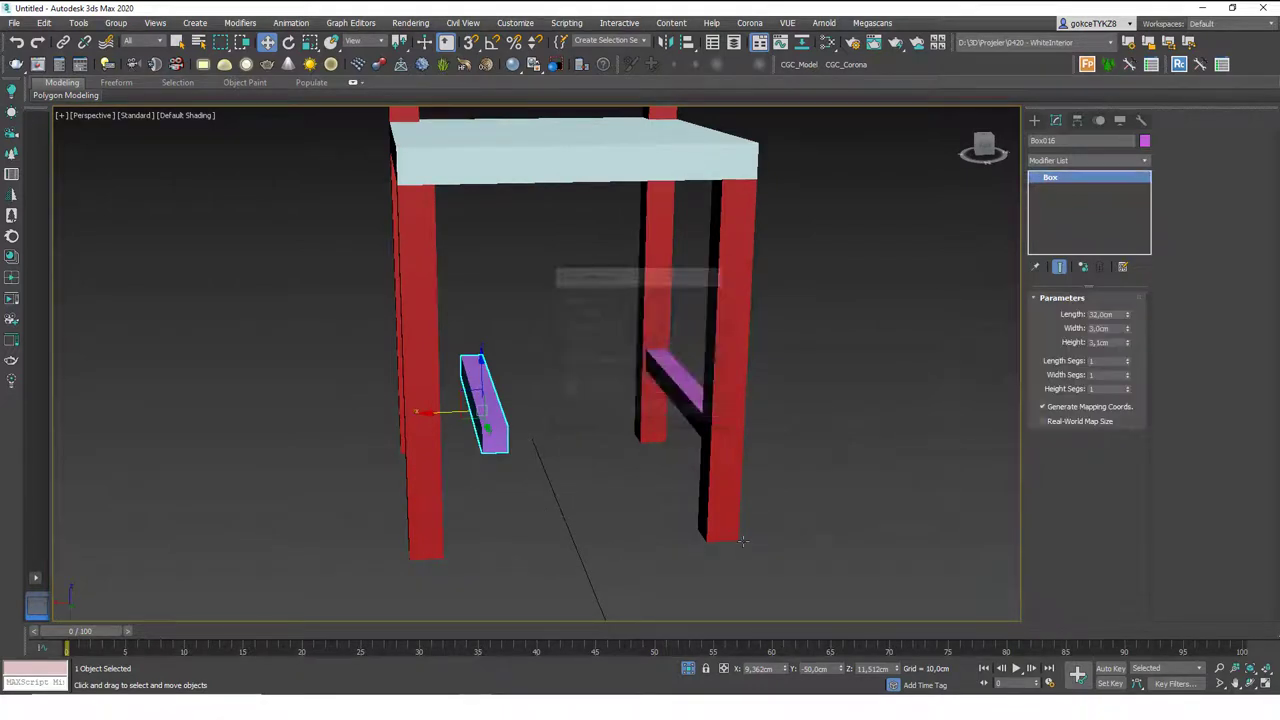
double_click(775, 665)
type("18")
key("Return")
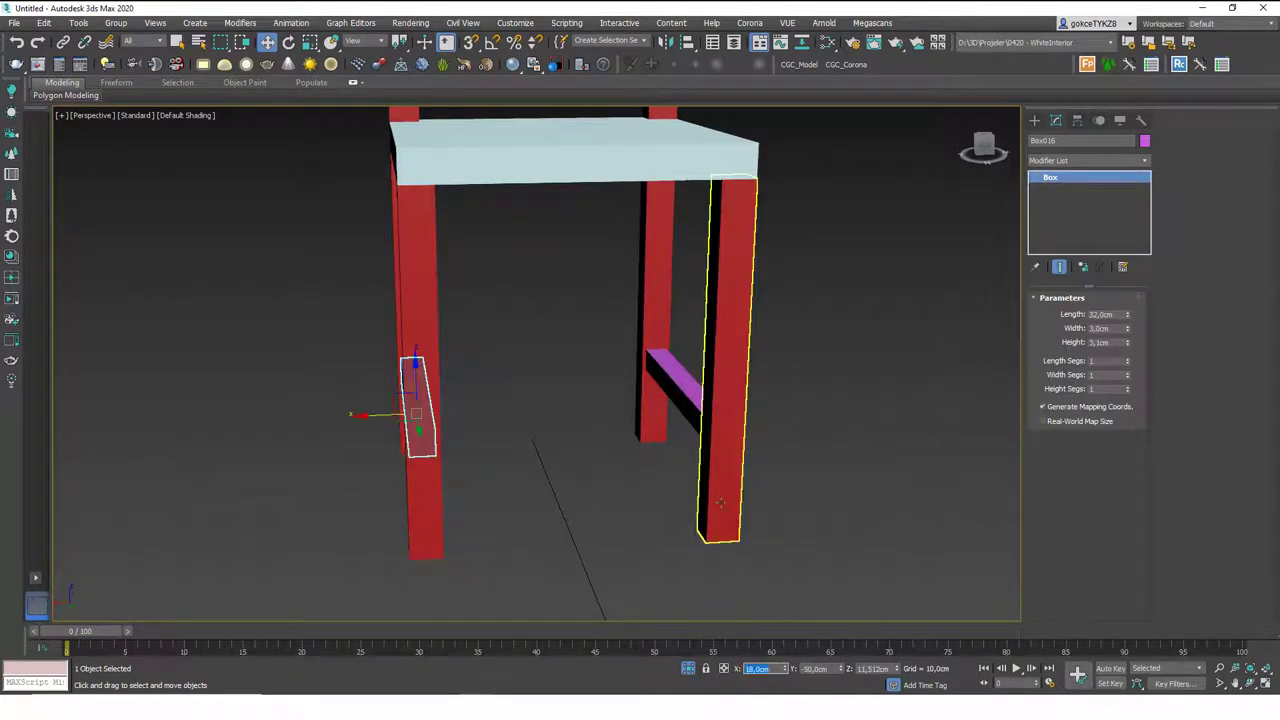
Step: Set the height of the instanced chair legs below the seat to 42 cm
mouse_move(720, 502)
middle_mouse_down("alt")
mouse_move(468, 376)
mouse_move(527, 383)
mouse_move(540, 441)
middle_mouse_up("alt")
left_click(537, 453)
scroll(579, 494, "up", 1)
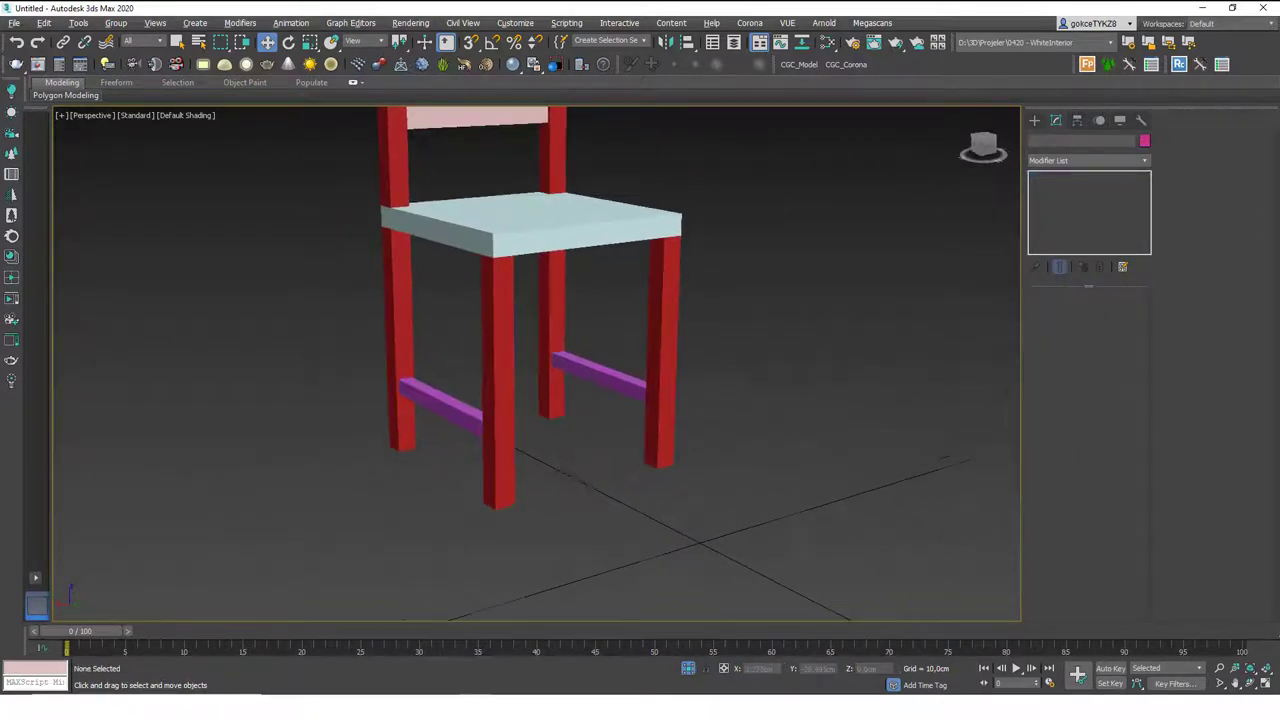
scroll(579, 494, "down", 3)
middle_click_drag(598, 494, 582, 513, "alt")
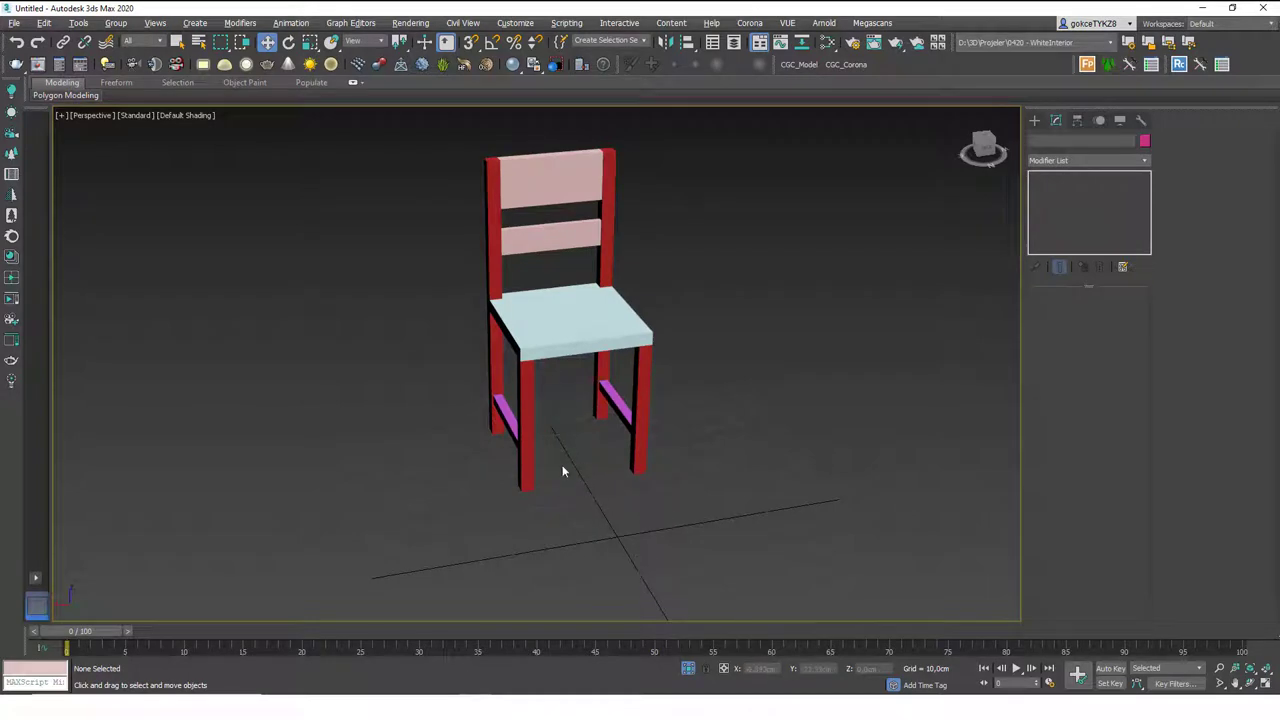
middle_click_drag(620, 508, 646, 370, "alt")
left_click(669, 395)
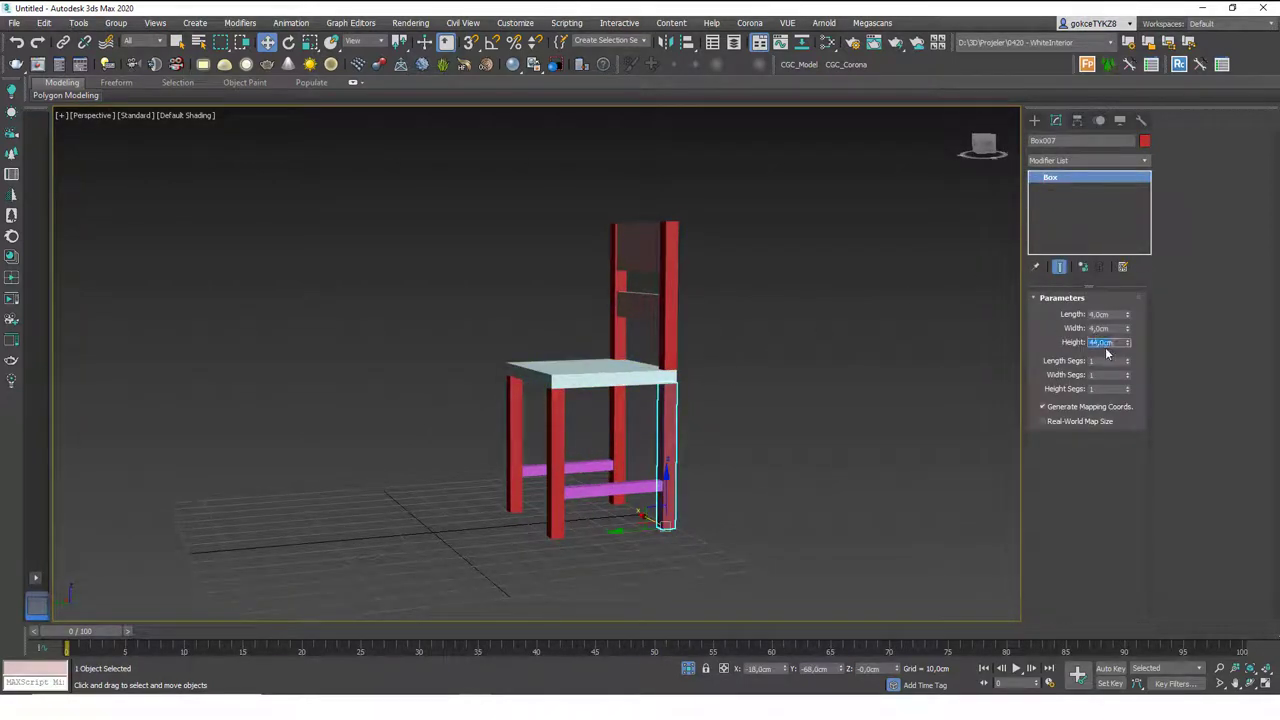
type("42")
key("Return")
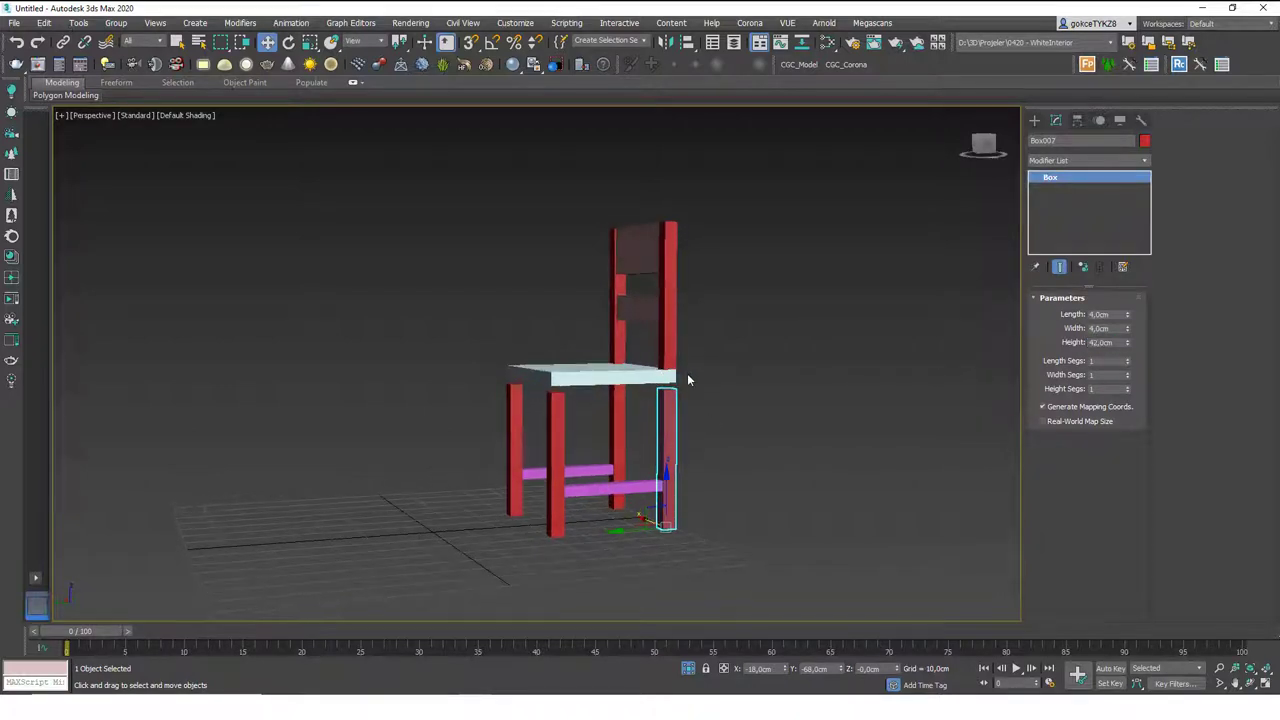
Step: Select the seat, backrest posts and both backrest panels together and lower them by a relative Z offset of -2 cm
left_click_drag(504, 213, 504, 213)
middle_click_drag(560, 360, 630, 355, "alt")
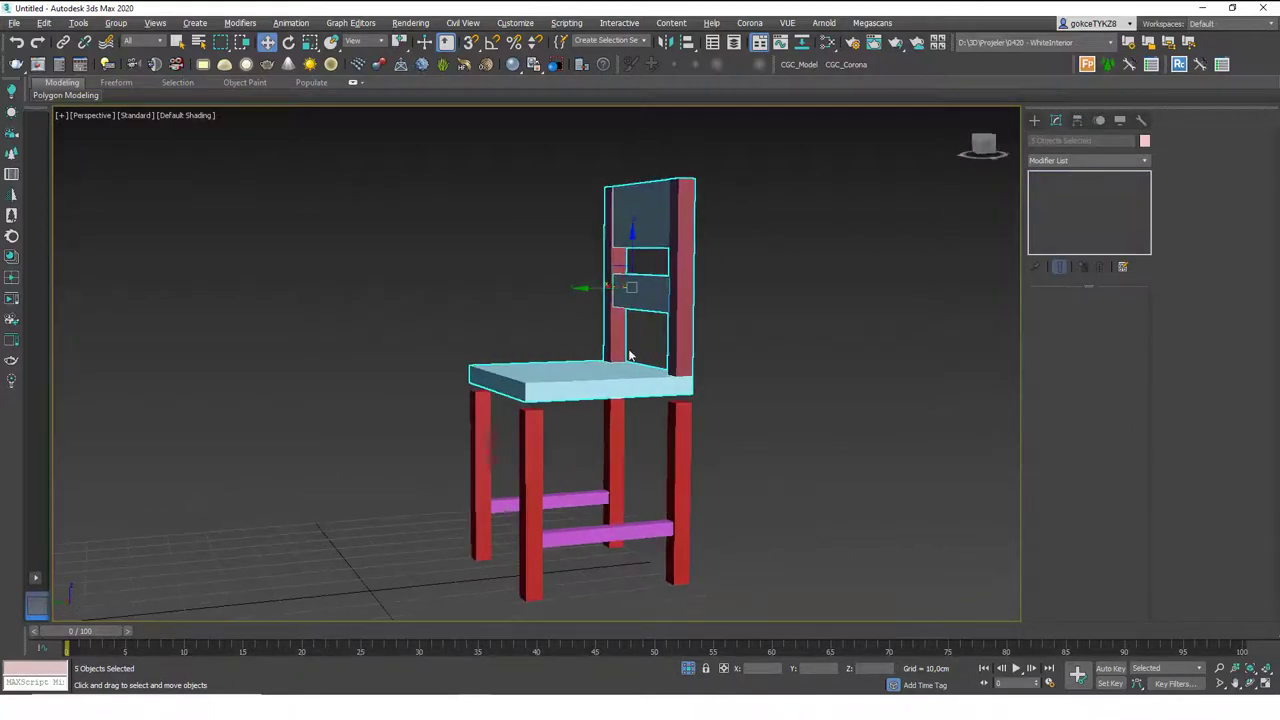
left_click(724, 670)
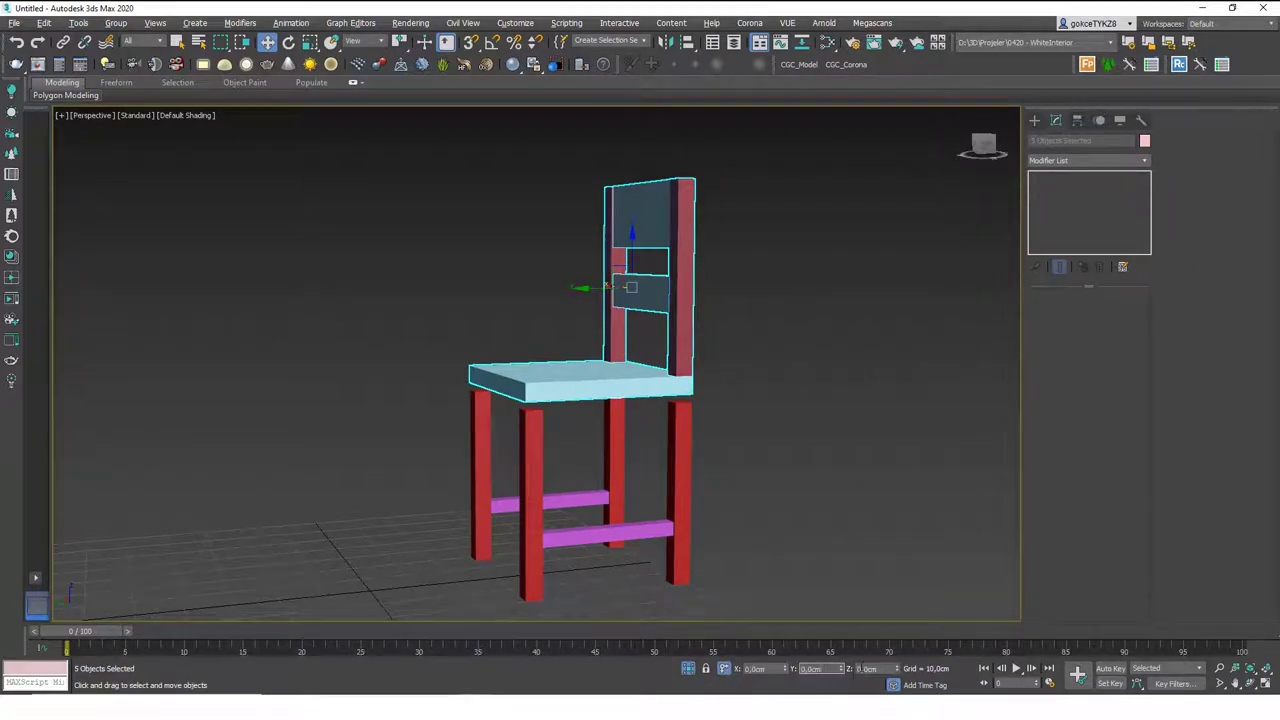
key("Tab")
type("-2")
key("Return")
left_click(734, 324)
Step: Shorten the instanced chair legs once more through their height parameter
middle_click_drag(718, 438, 652, 424, "alt")
scroll(652, 424, "down", 4)
middle_click_drag(636, 362, 668, 388, "alt")
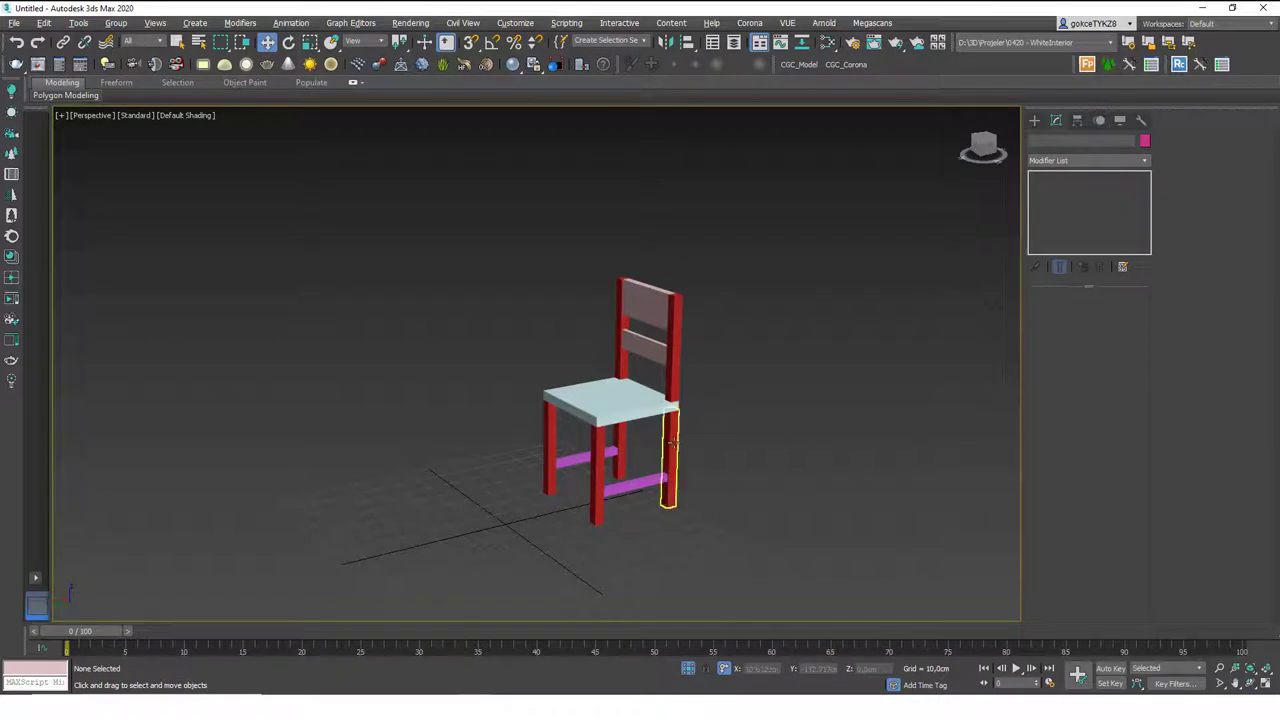
left_click(668, 480)
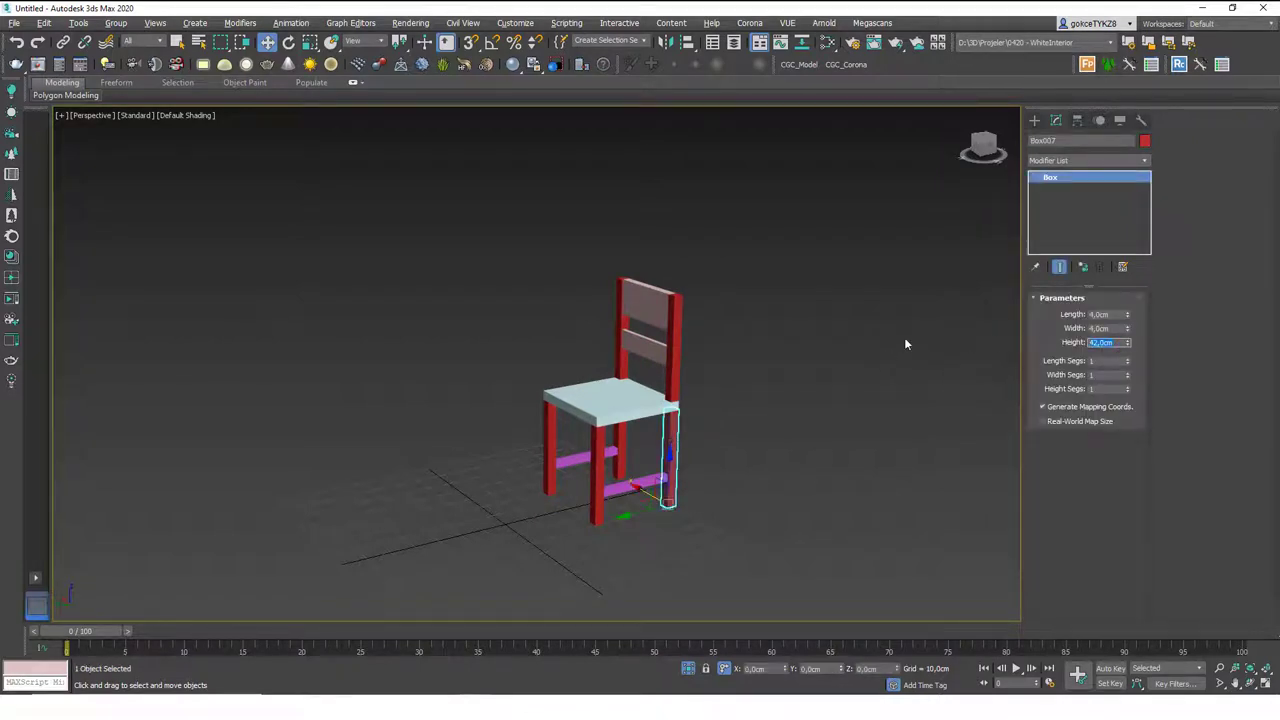
left_click(865, 357)
Step: Lower the seat, posts and backrest panels by another -2 cm in Z so they meet the shortened legs
middle_click_drag(865, 357, 698, 407, "alt")
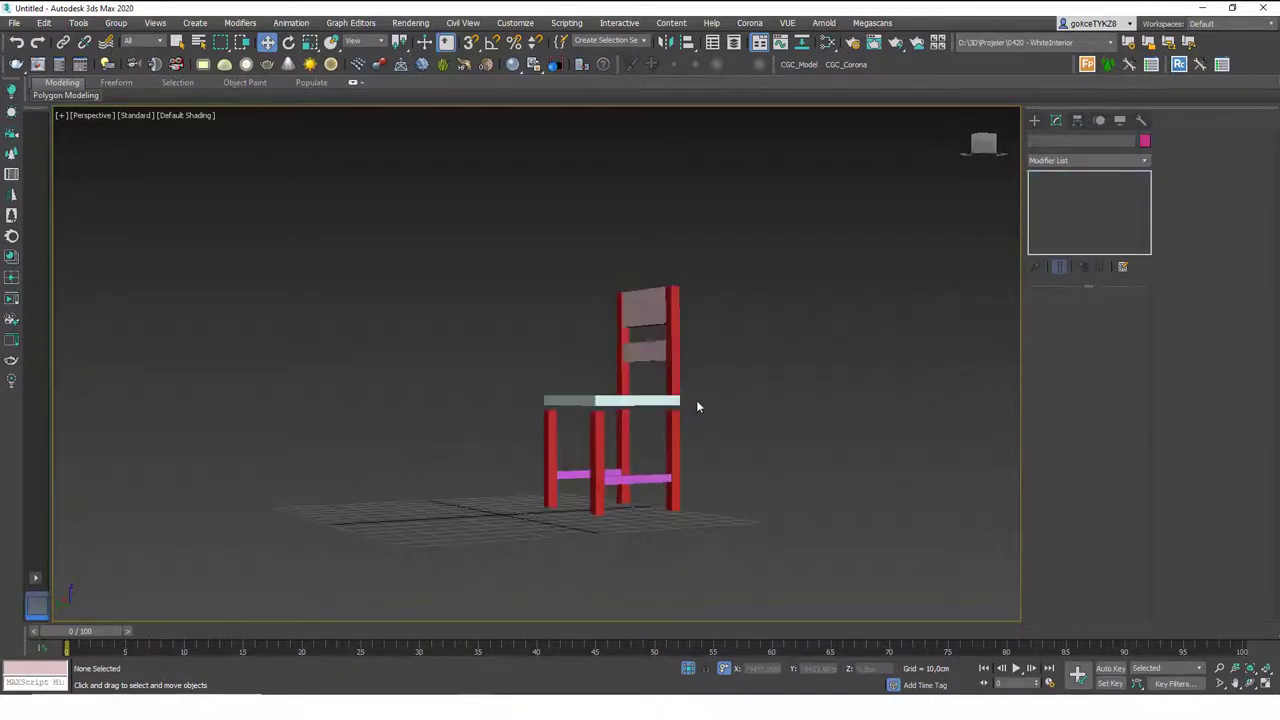
left_click_drag(530, 285, 530, 286)
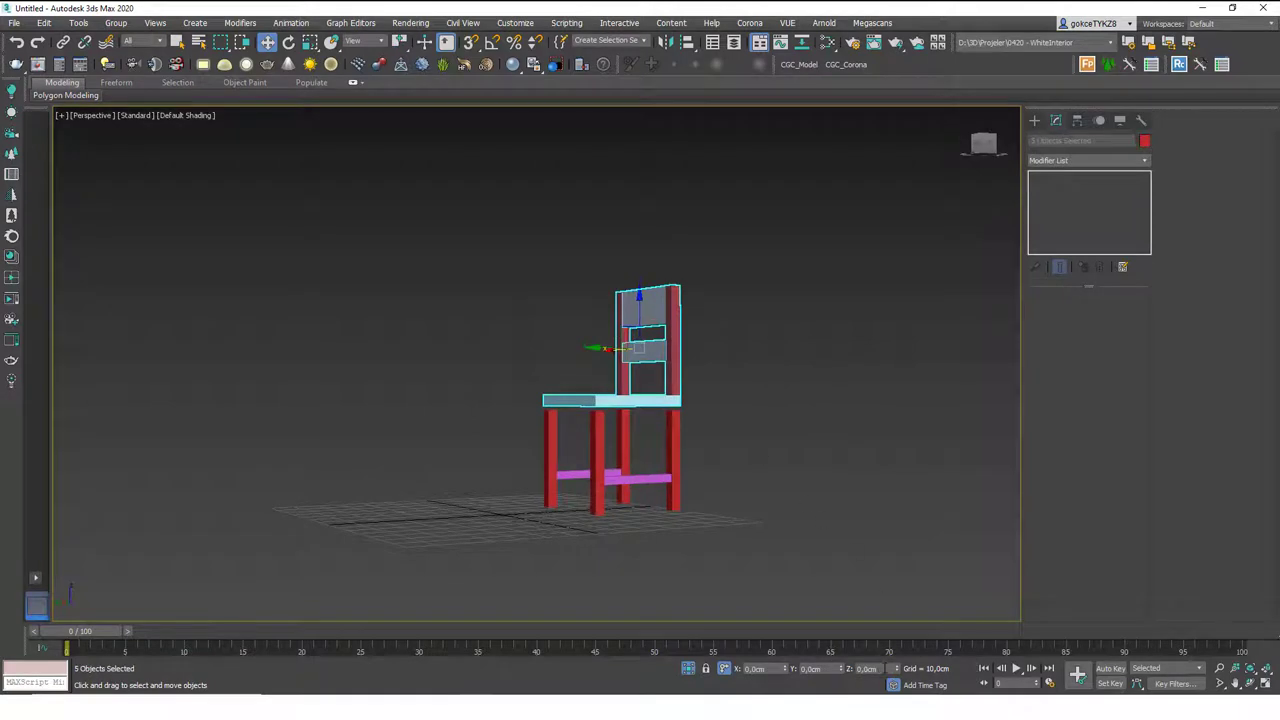
left_click_drag(883, 668, 848, 666)
type("-2")
key("Return")
left_click(761, 390)
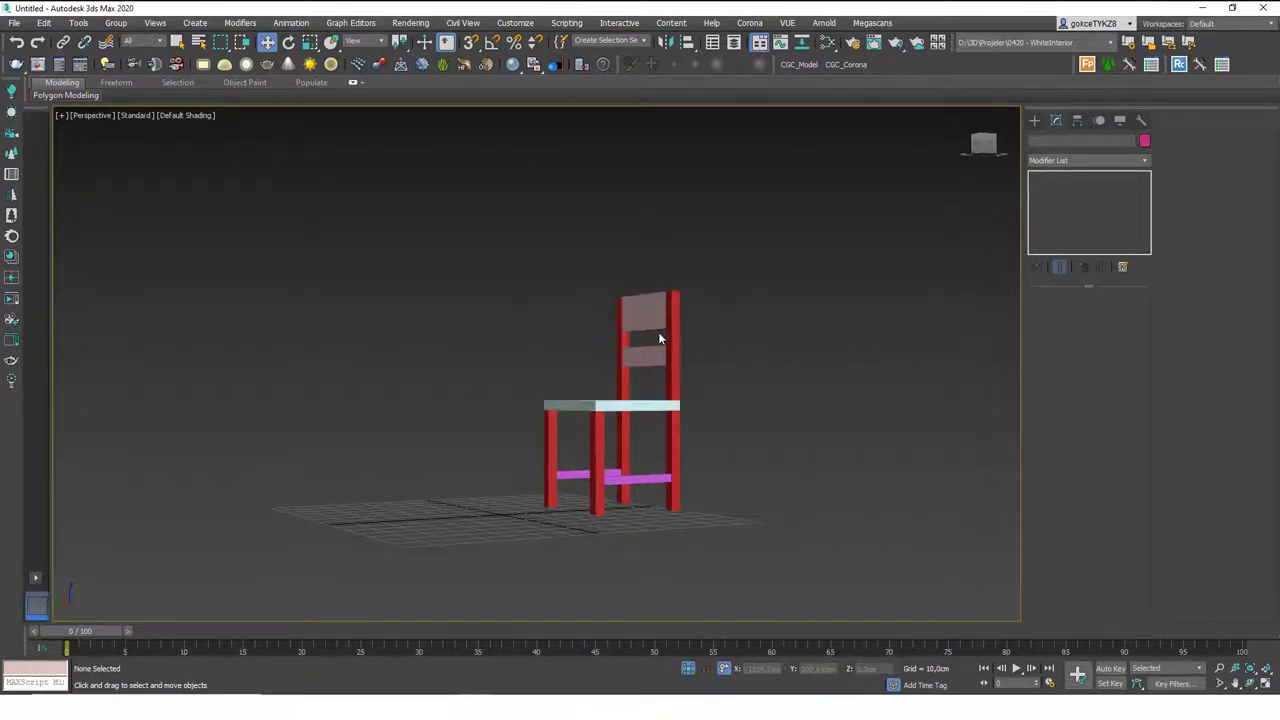
Step: Give the chair's legs, backrest posts and rails the dark brown custom object colour, excluding the seat and both backrest panels
middle_click_drag(658, 336, 686, 404, "alt")
scroll(691, 357, "up", 5)
scroll(684, 416, "up", 4)
left_click_drag(749, 256, 514, 576)
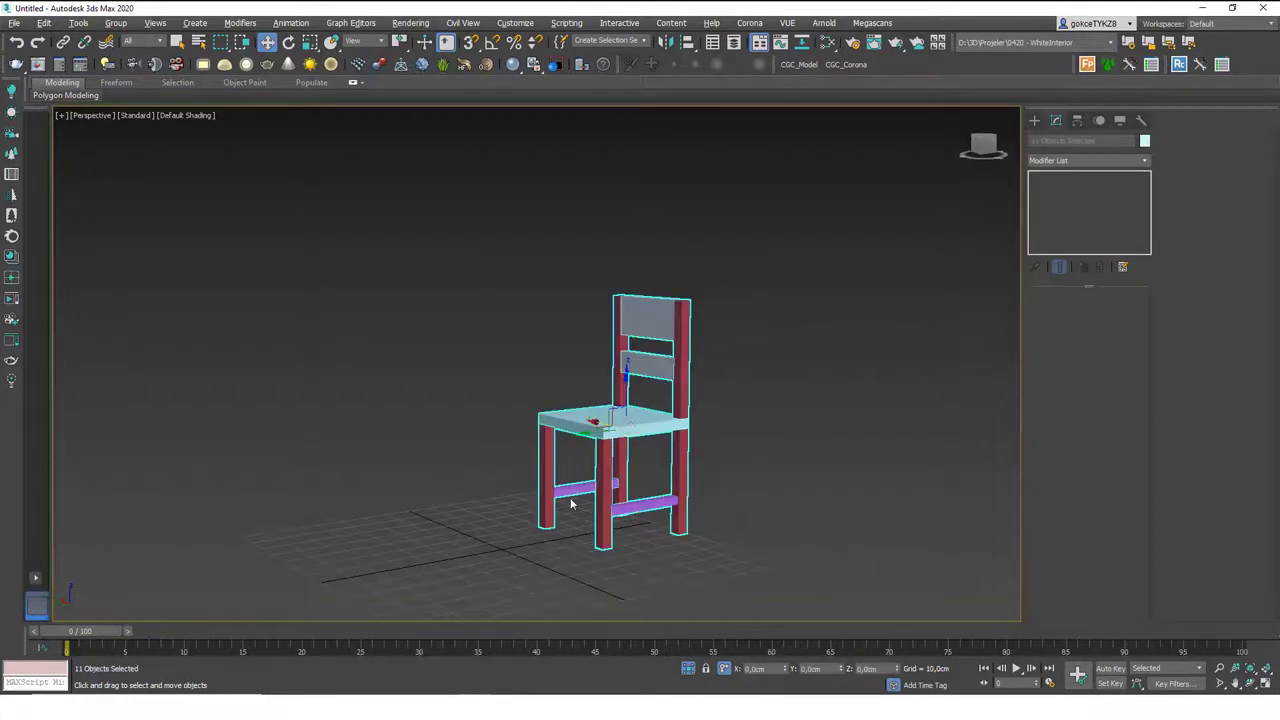
left_click(654, 422, "alt")
left_click(662, 368, "alt")
left_click(660, 322, "alt")
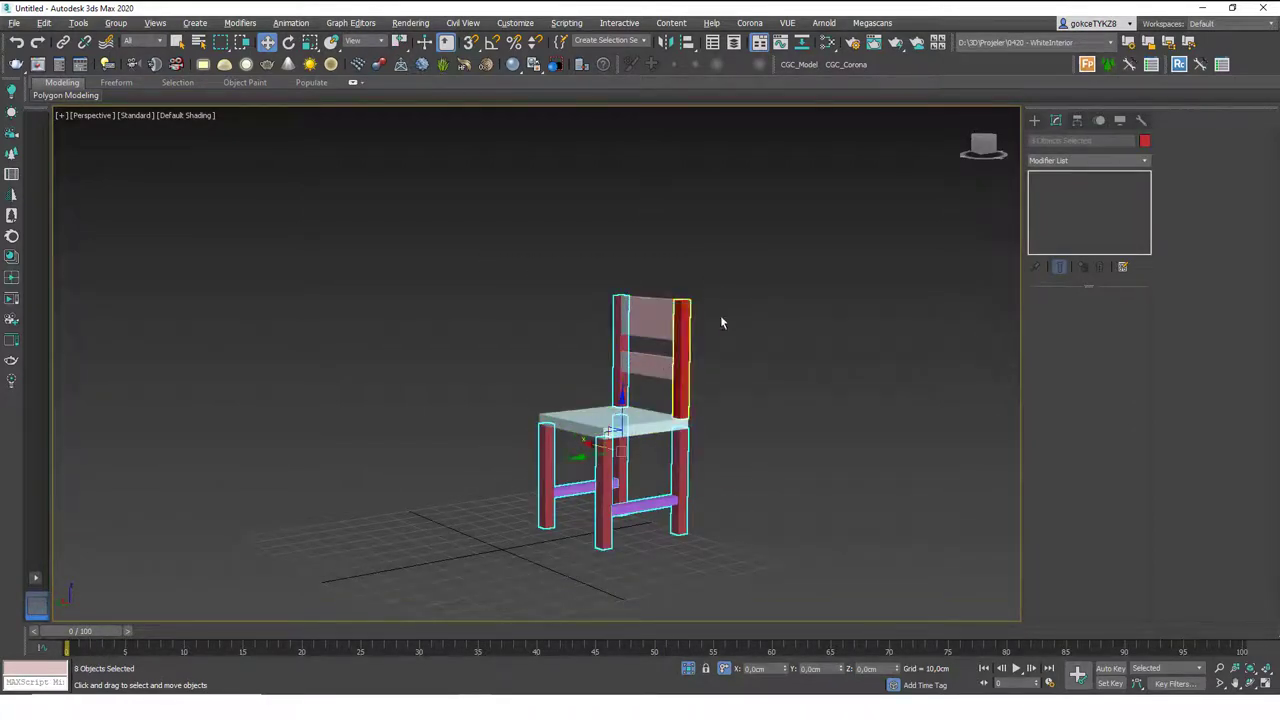
left_click(1144, 141)
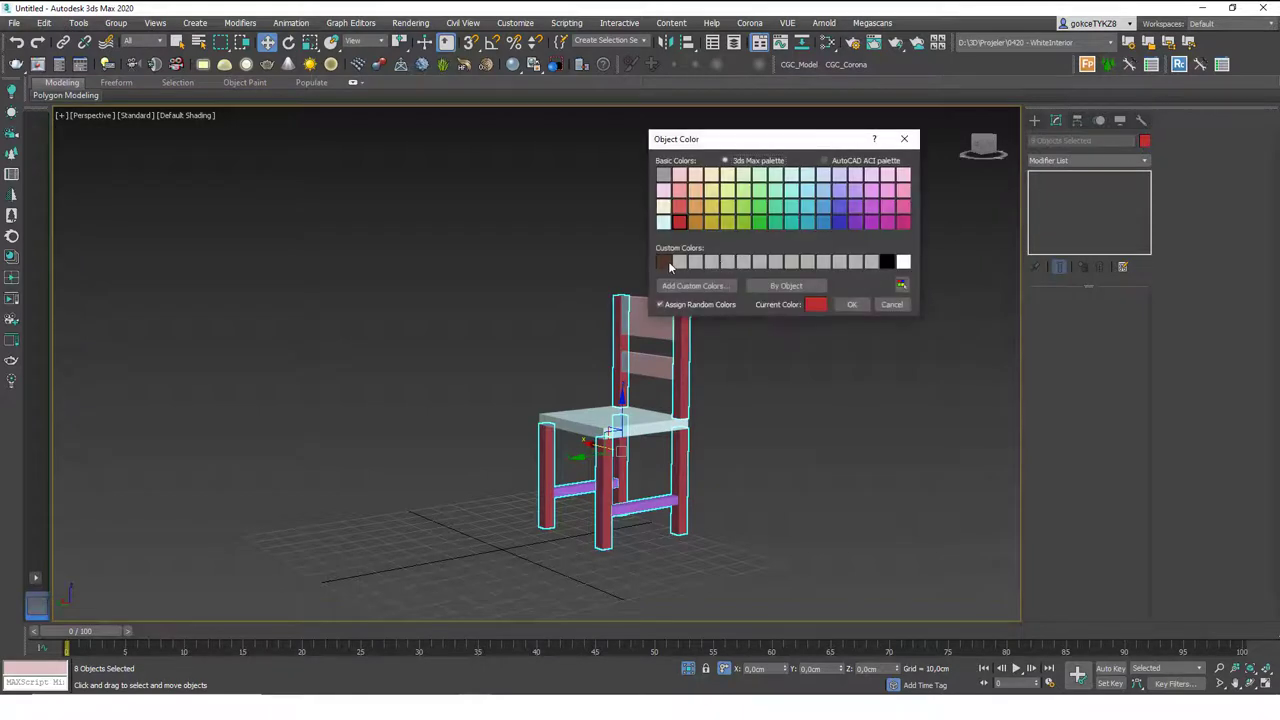
left_click(663, 262)
left_click(852, 304)
left_click(745, 380)
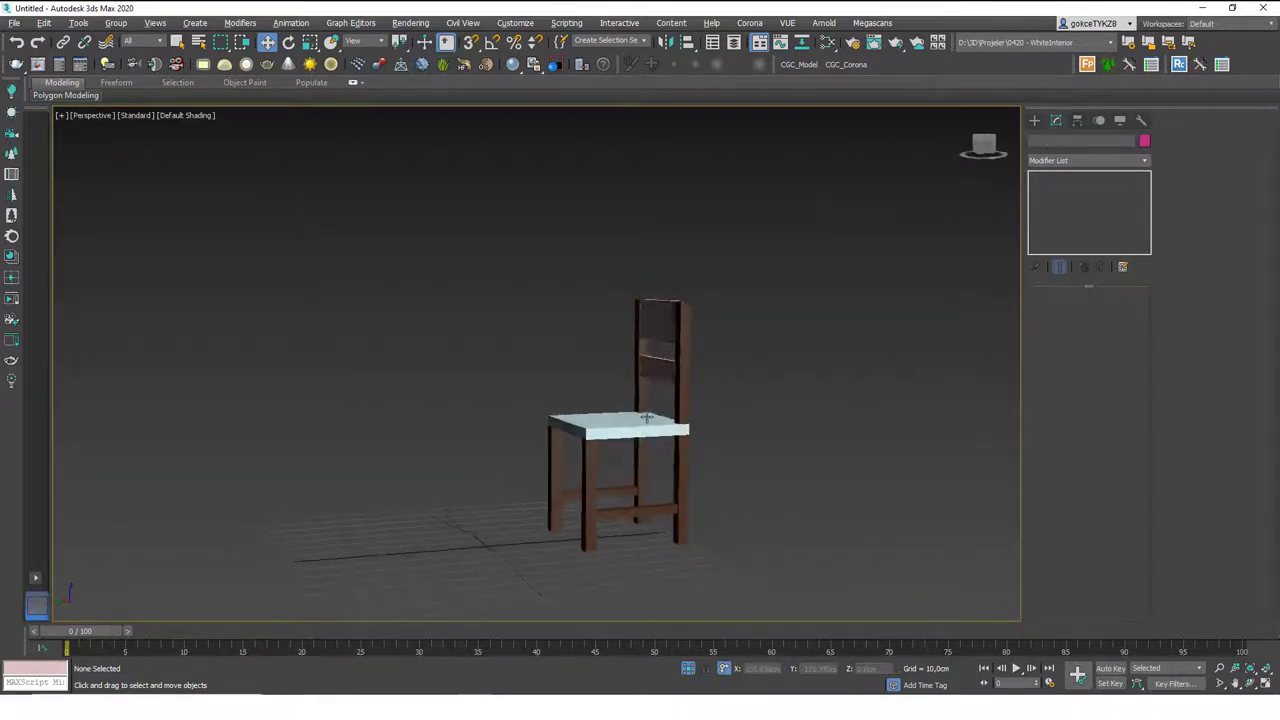
Step: Give the chair's seat and both backrest panels a newly added light salmon custom object colour
middle_click_drag(647, 417, 690, 430, "alt")
left_click(642, 419)
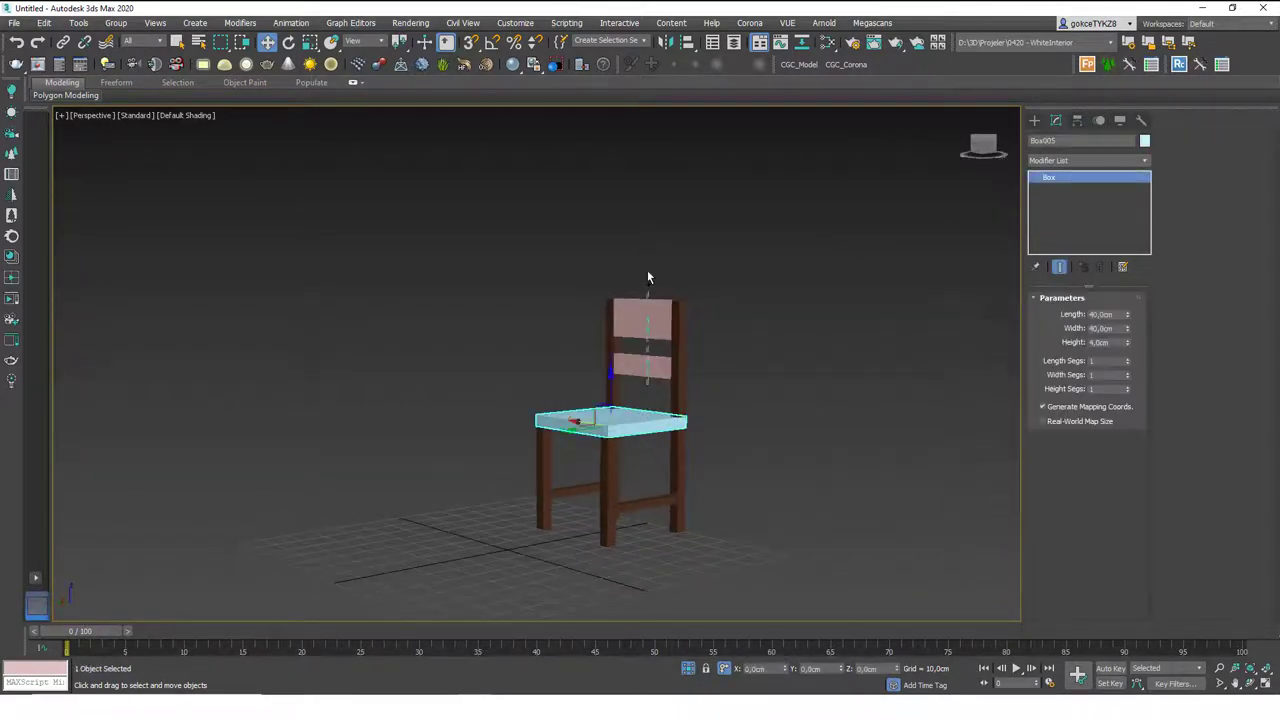
left_click_drag(647, 384, 647, 271, "ctrl")
left_click(1145, 141)
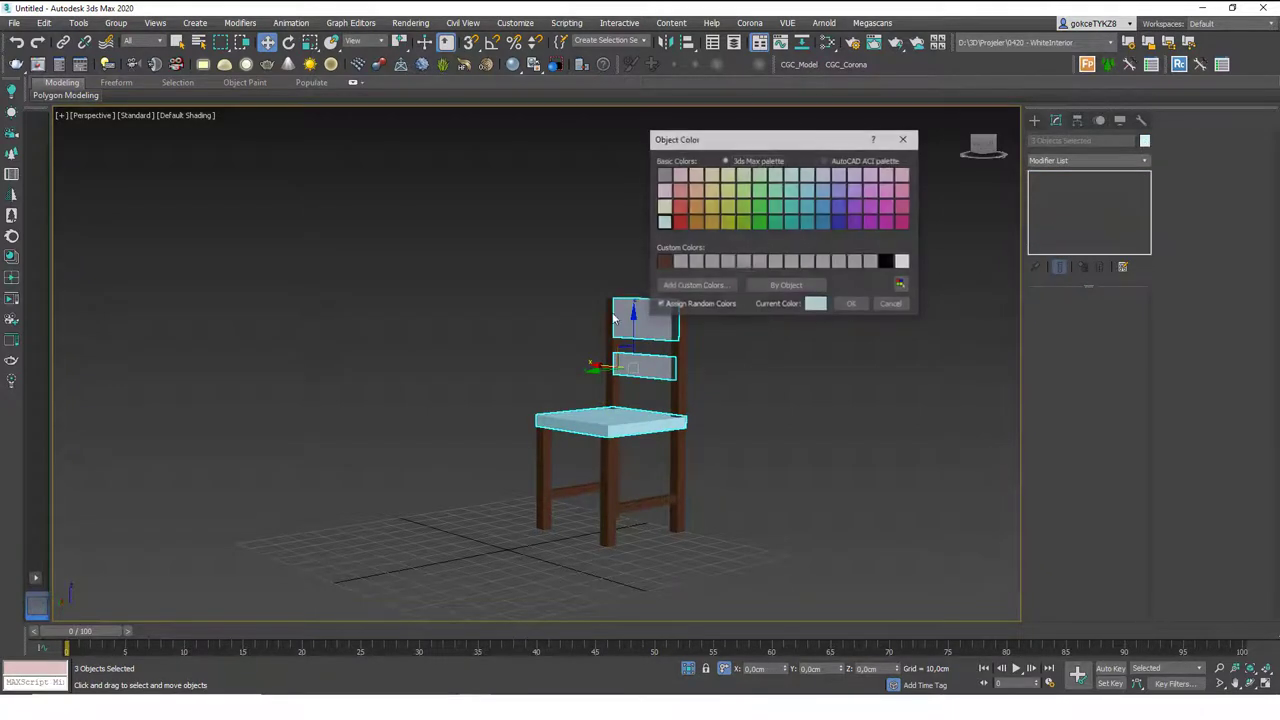
left_click(664, 262)
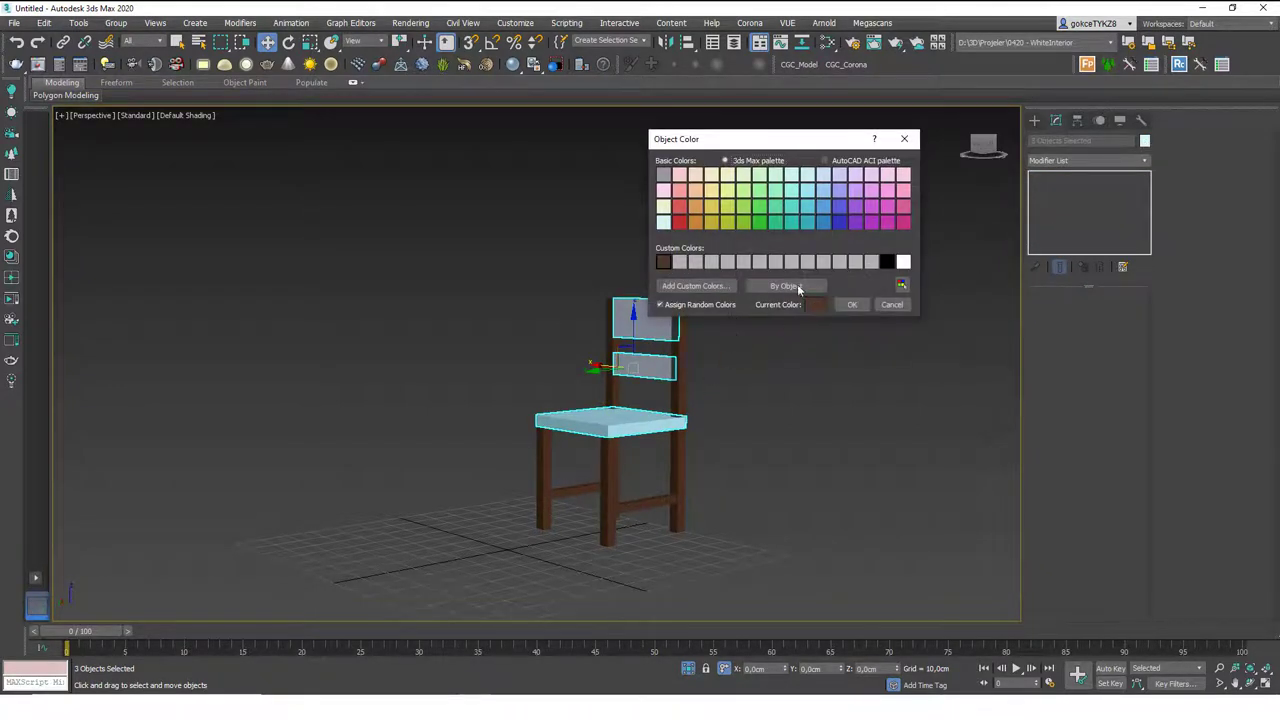
left_click(680, 262)
left_click(693, 286)
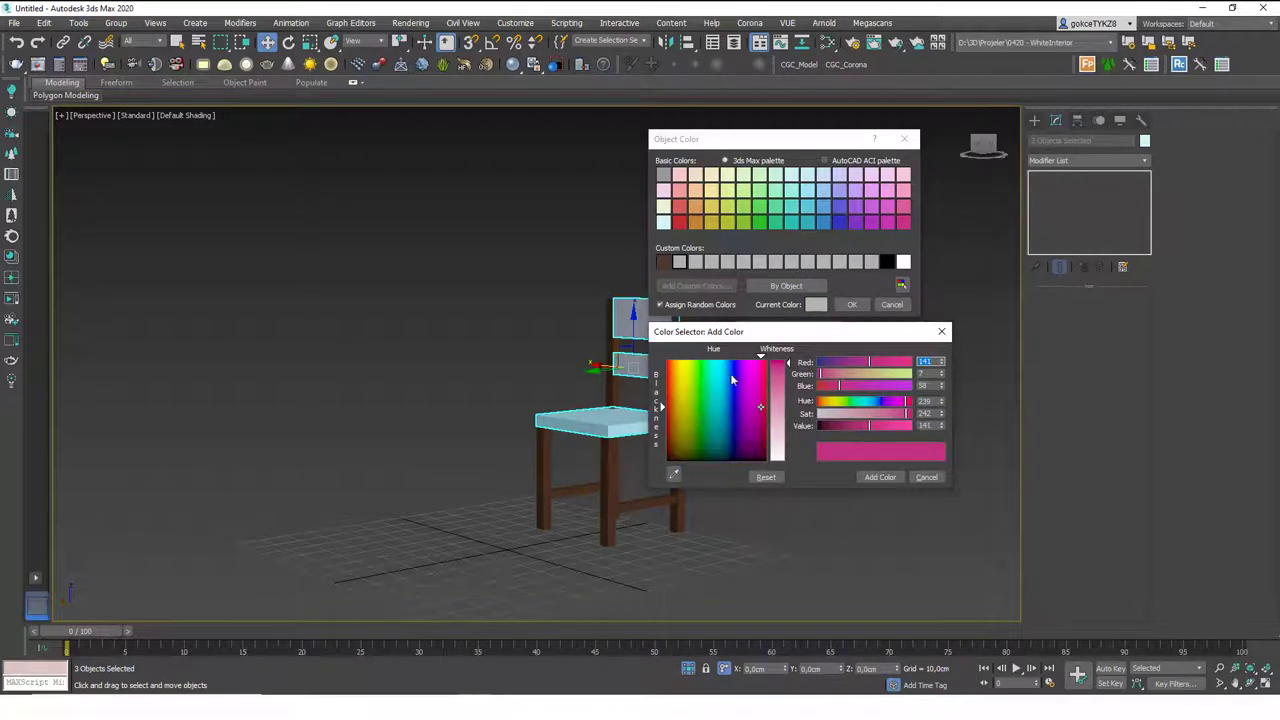
left_click_drag(839, 386, 824, 386)
left_click_drag(821, 374, 876, 426)
left_click(881, 481)
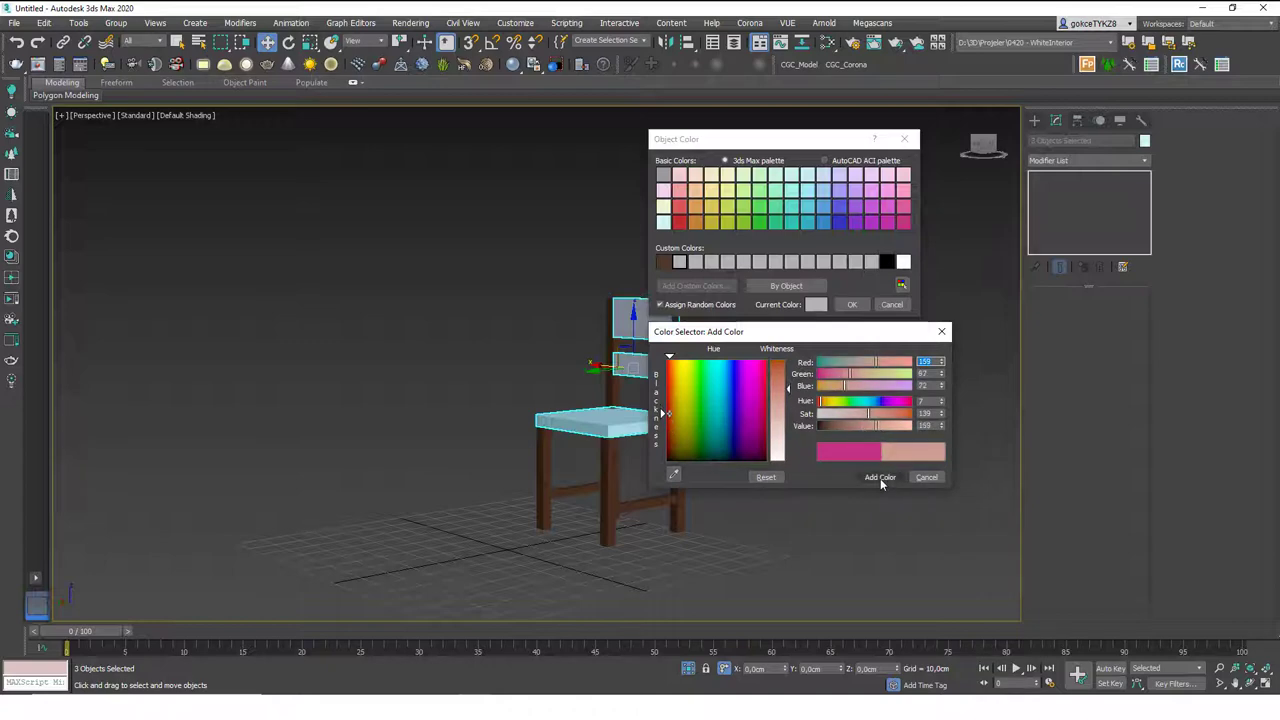
left_click(881, 478)
left_click(927, 477)
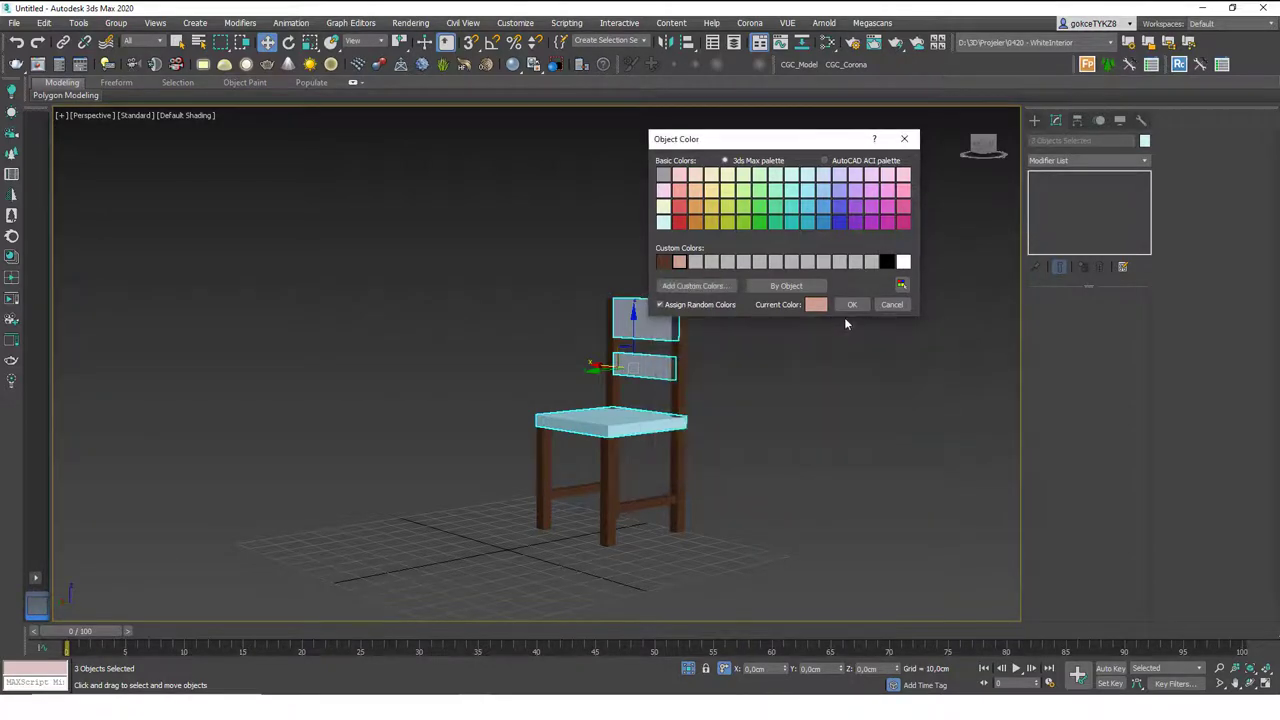
left_click(852, 305)
left_click(862, 356)
Step: Bring the hidden table back into view beside the chair
scroll(668, 398, "down", 3)
middle_click_drag(668, 402, 645, 438, "alt")
right_click(778, 342)
left_click(822, 243)
middle_click_drag(584, 352, 649, 397, "alt")
scroll(613, 392, "down", 5)
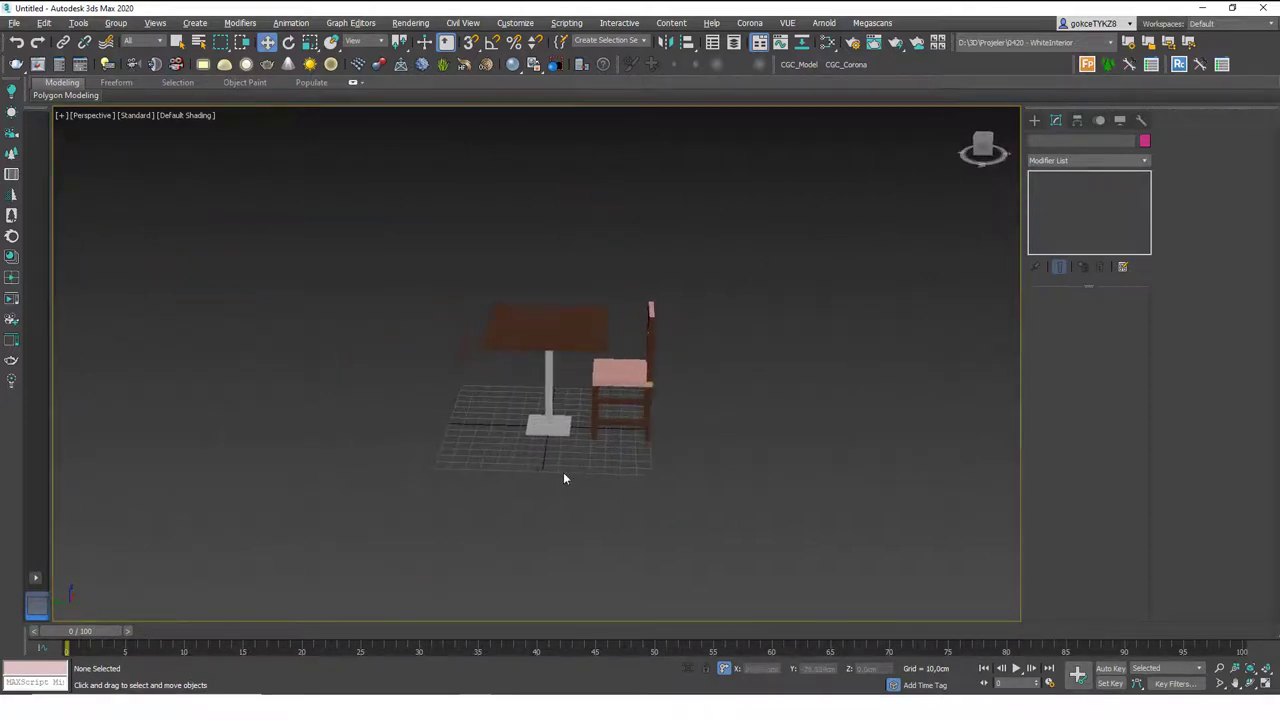
Step: Group the four table objects under the name Table
left_click_drag(482, 283, 484, 285)
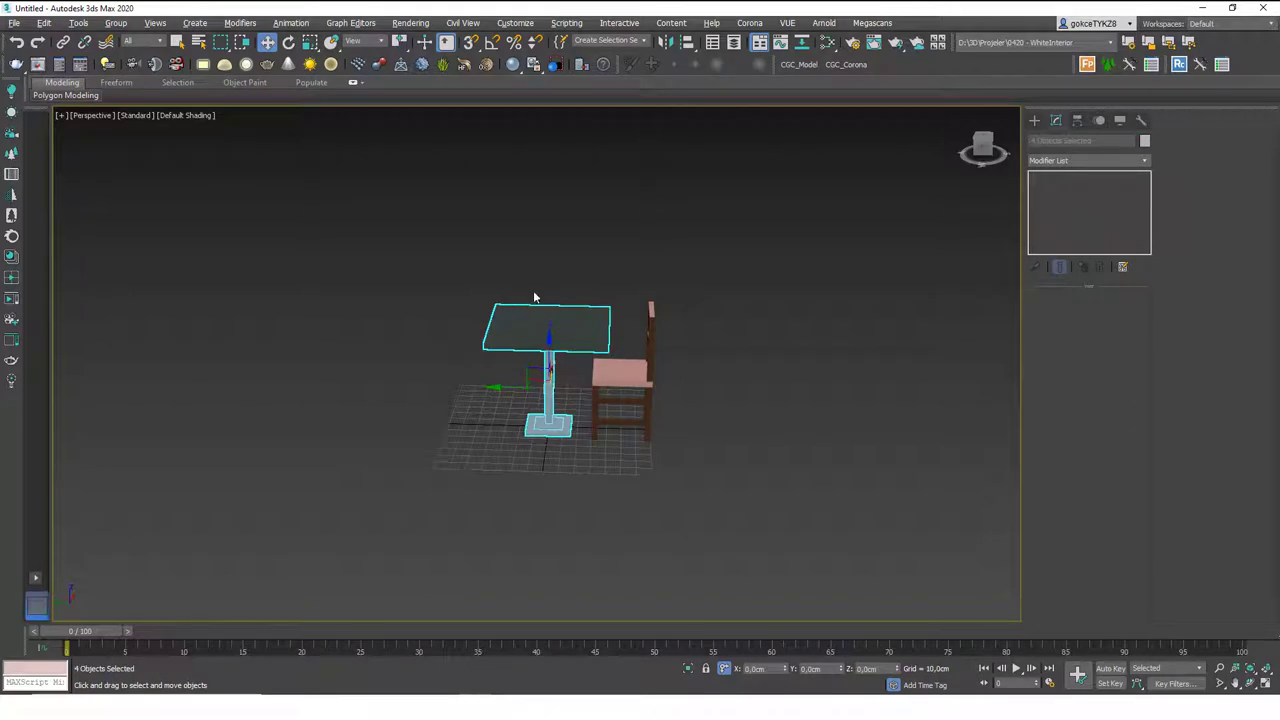
left_click(116, 22)
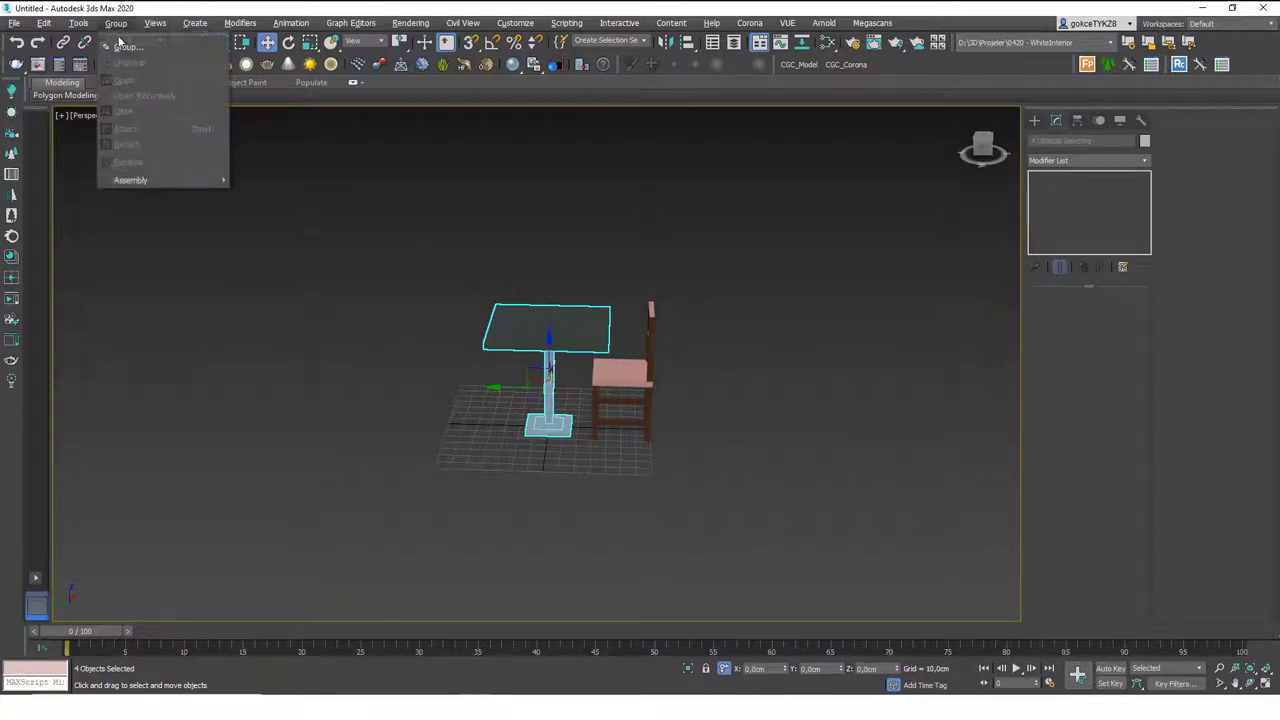
left_click(118, 46)
type("Table")
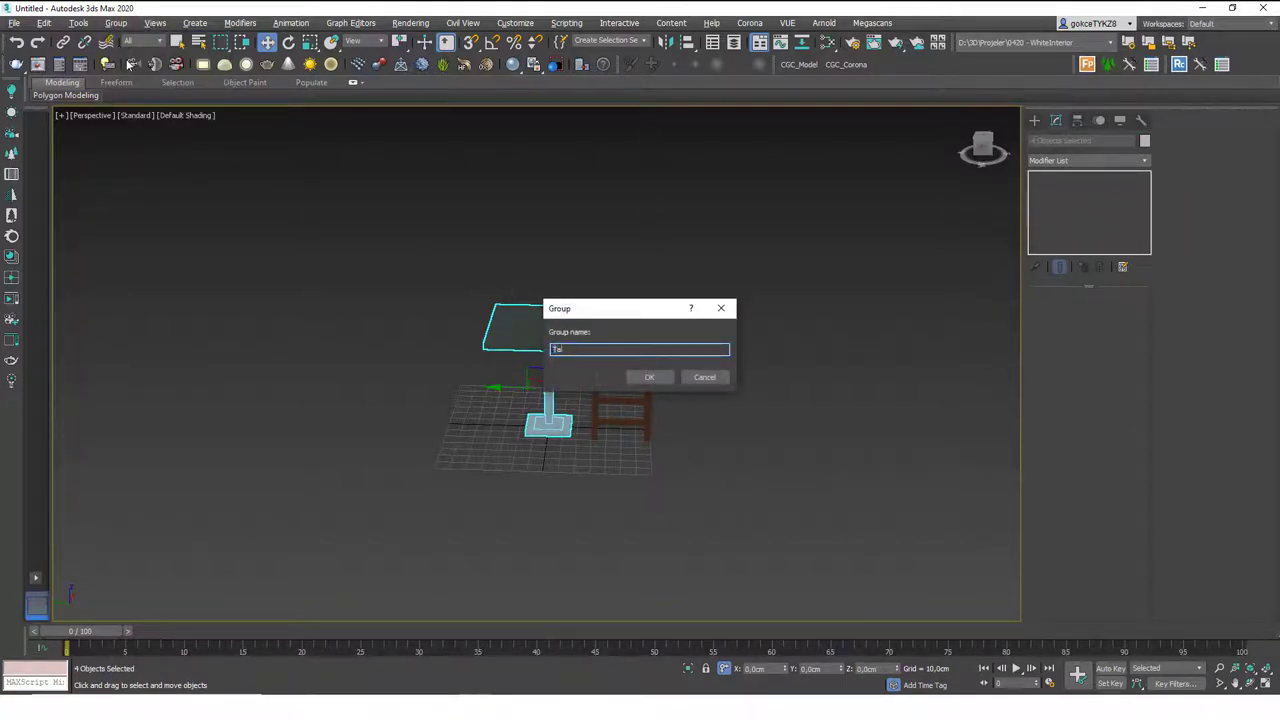
key("Return")
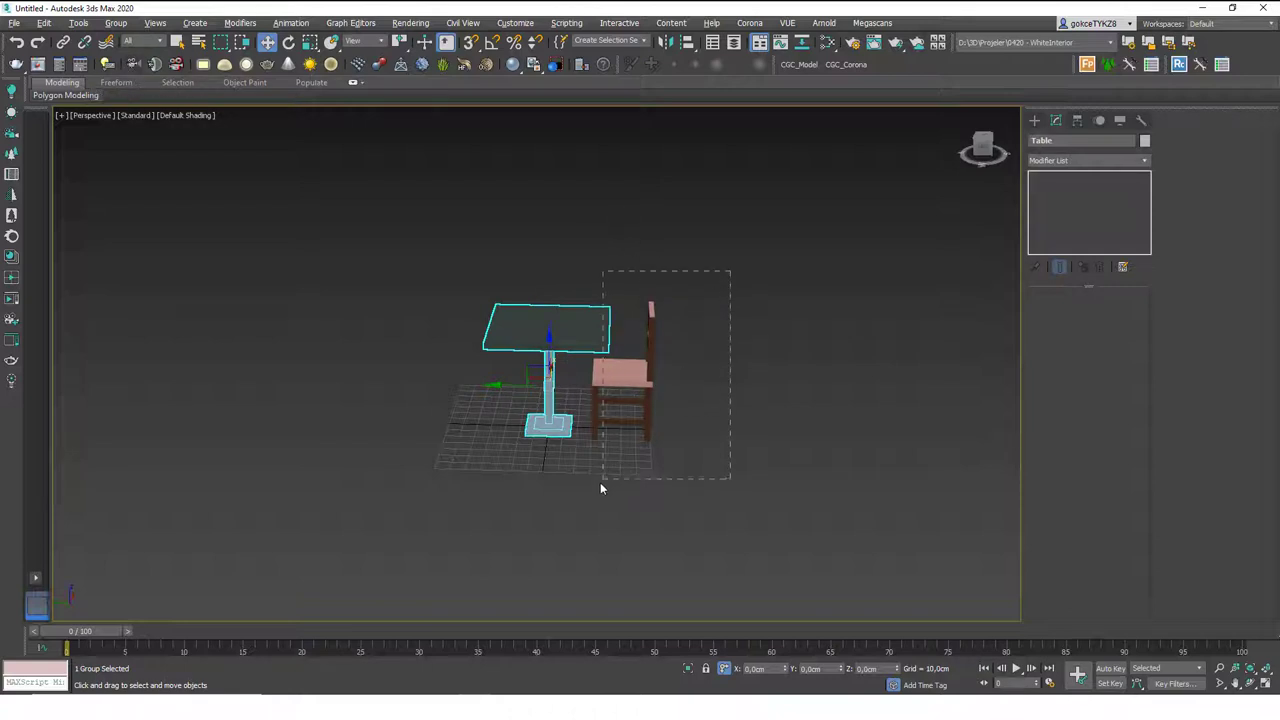
Step: Group all the chair parts under the name Chair and clear the selection
left_click_drag(600, 487, 600, 488)
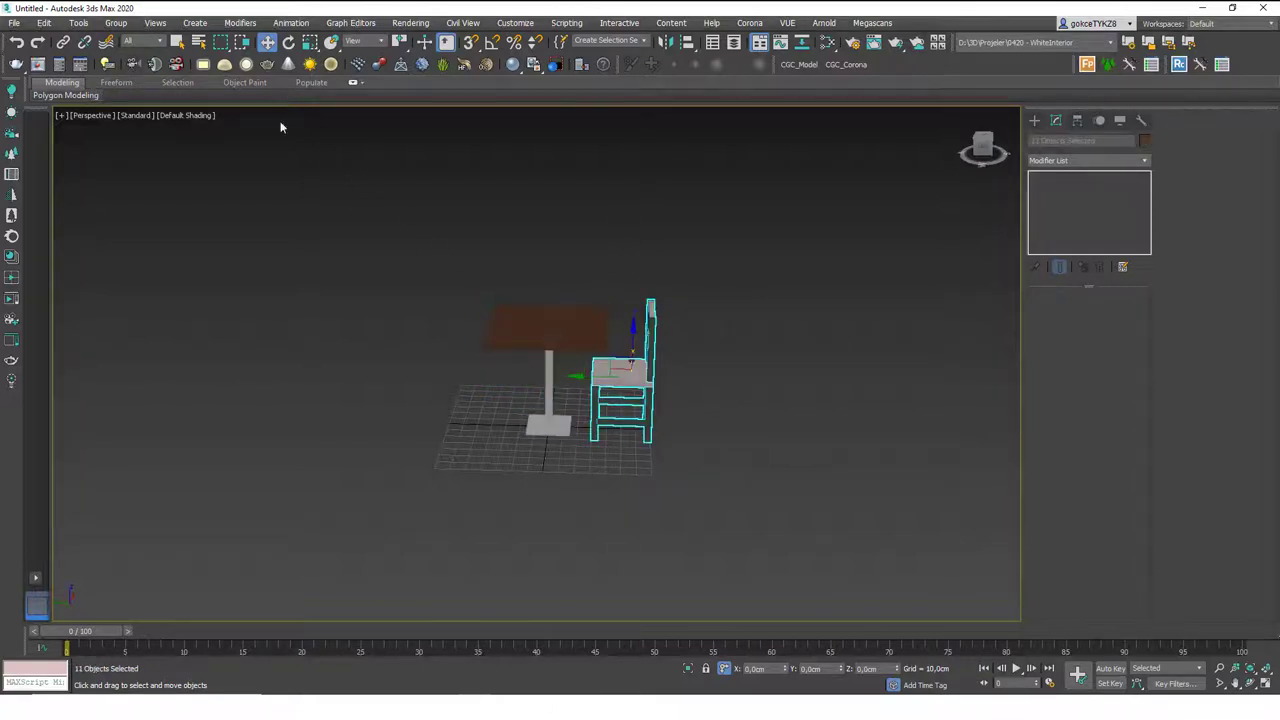
left_click(116, 22)
left_click(118, 46)
type("C")
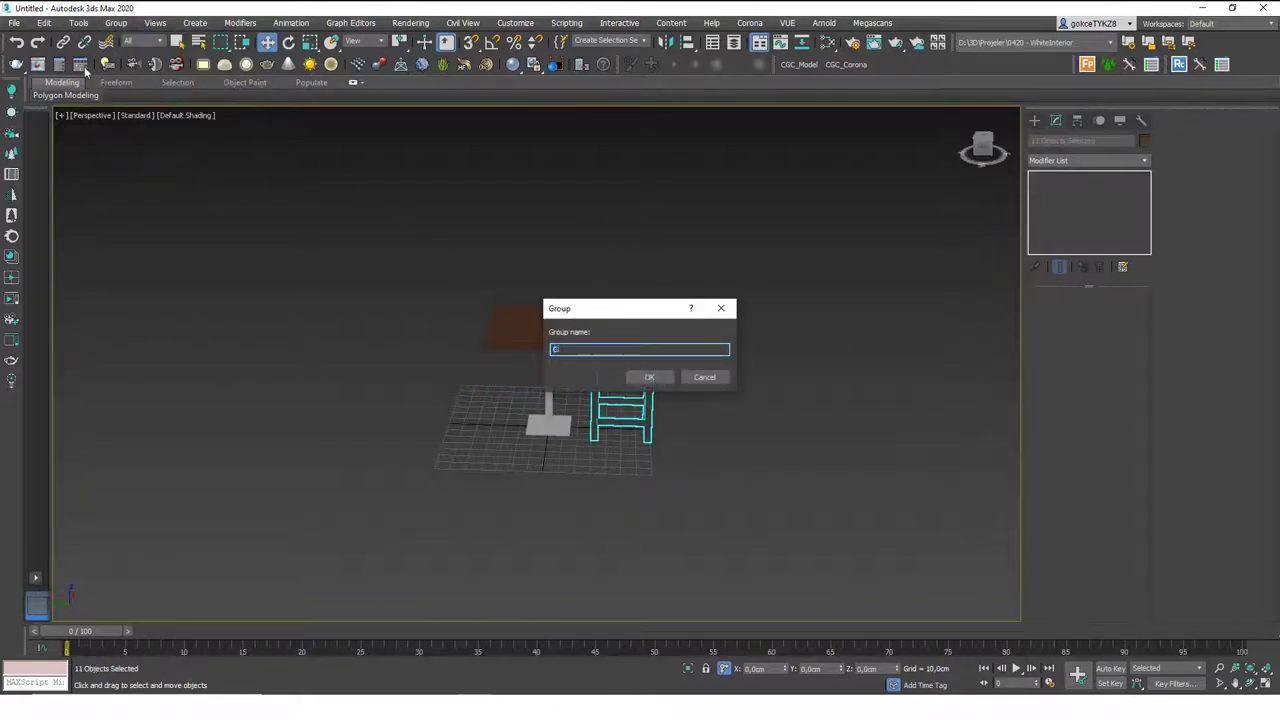
type("hair")
key("Return")
left_click(774, 229)
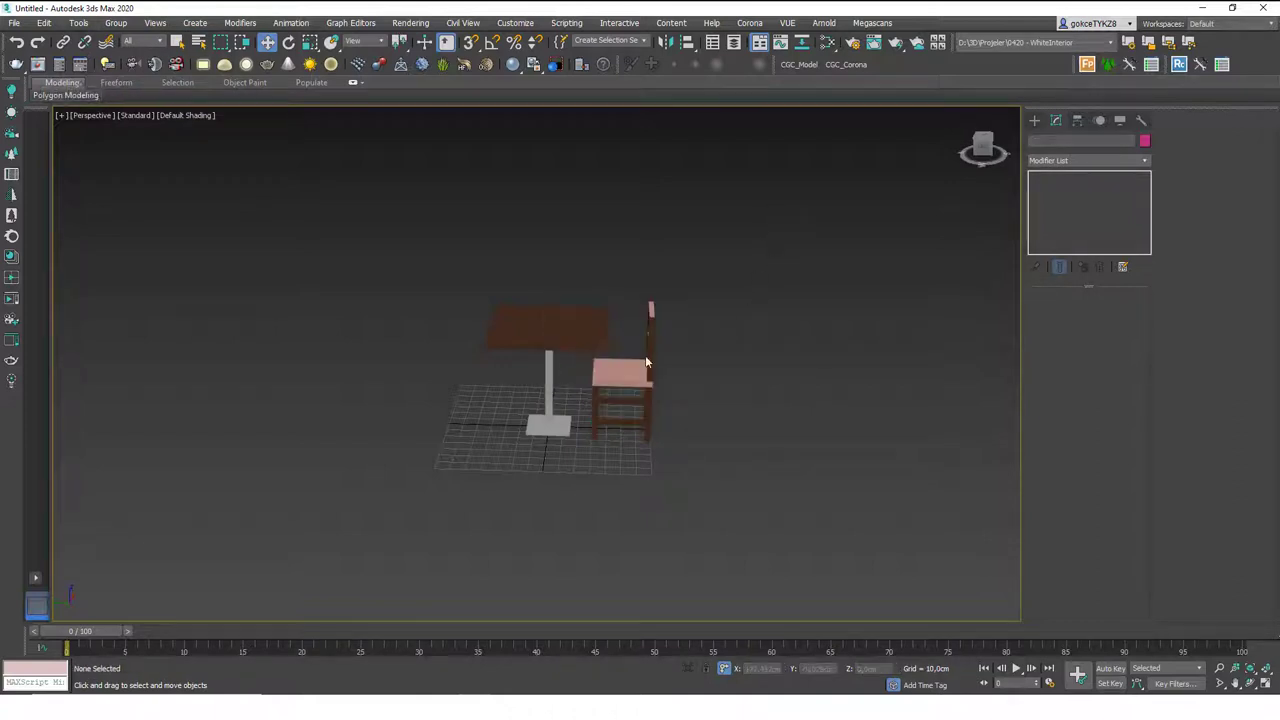
Step: Select the table in the viewport to check its group name, and deselect it again
left_click(573, 418)
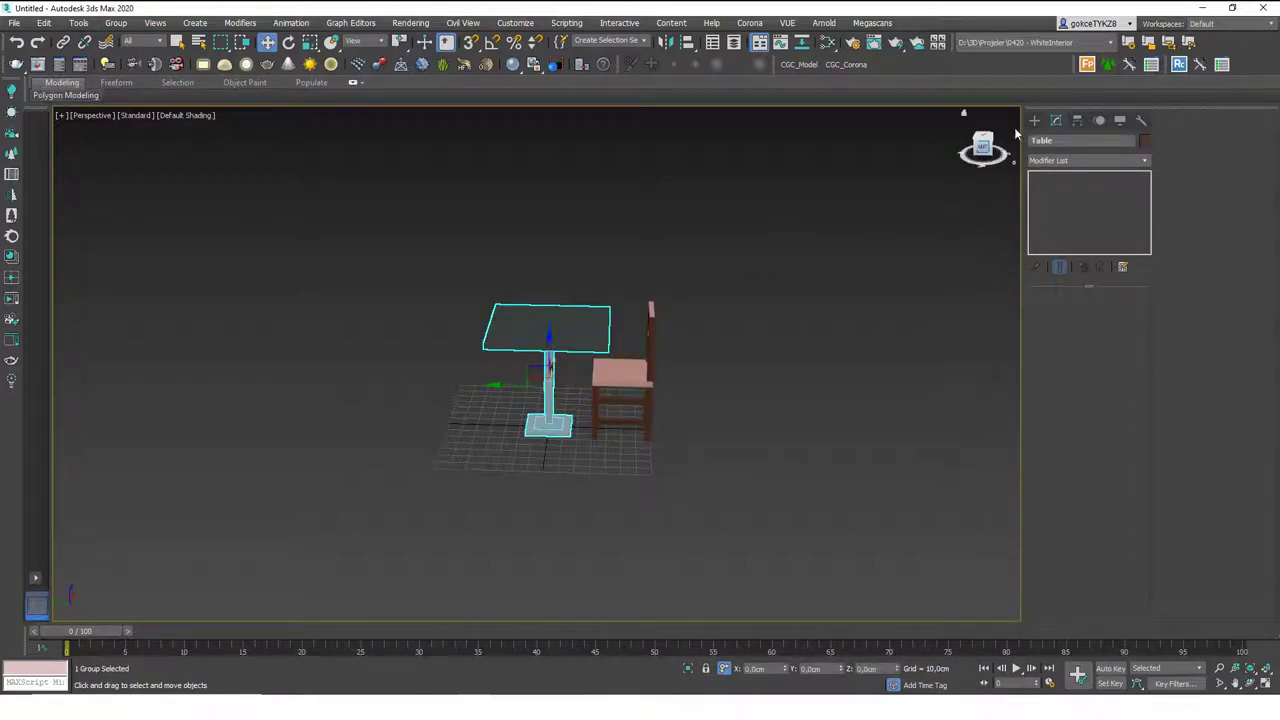
left_click_drag(1060, 141, 1034, 141)
left_click(683, 401)
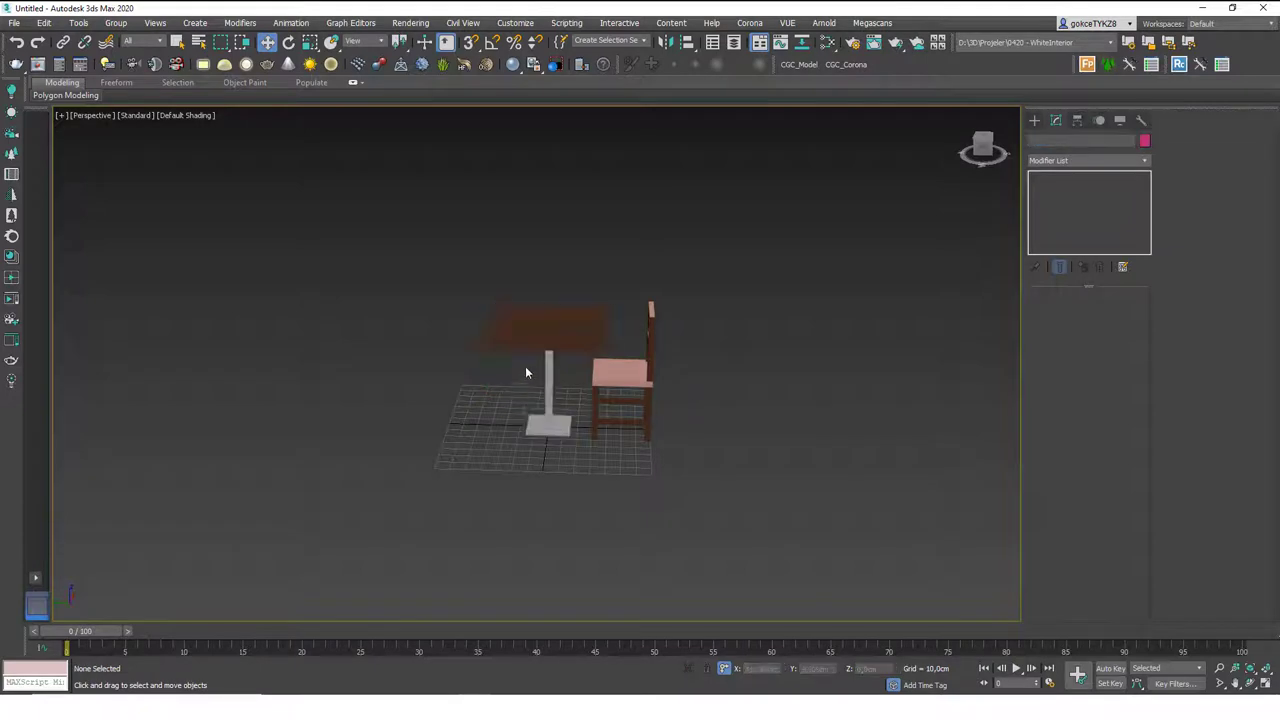
left_click(533, 326)
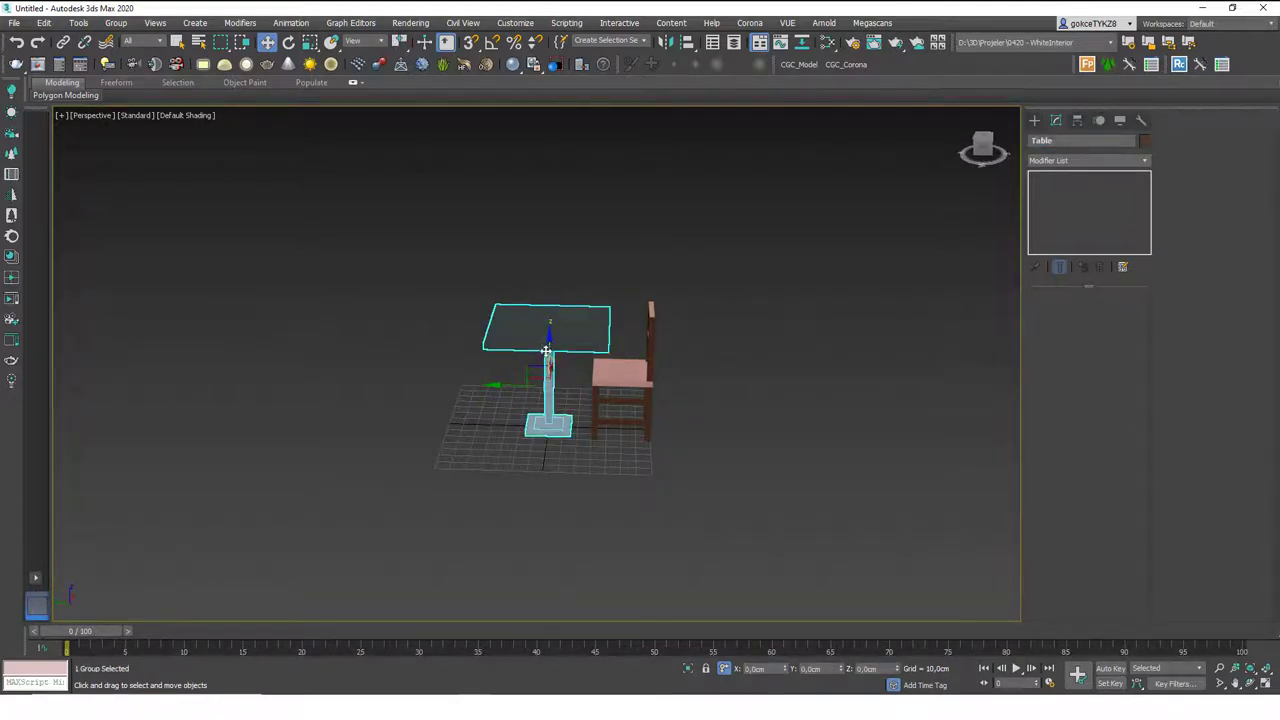
left_click(570, 256)
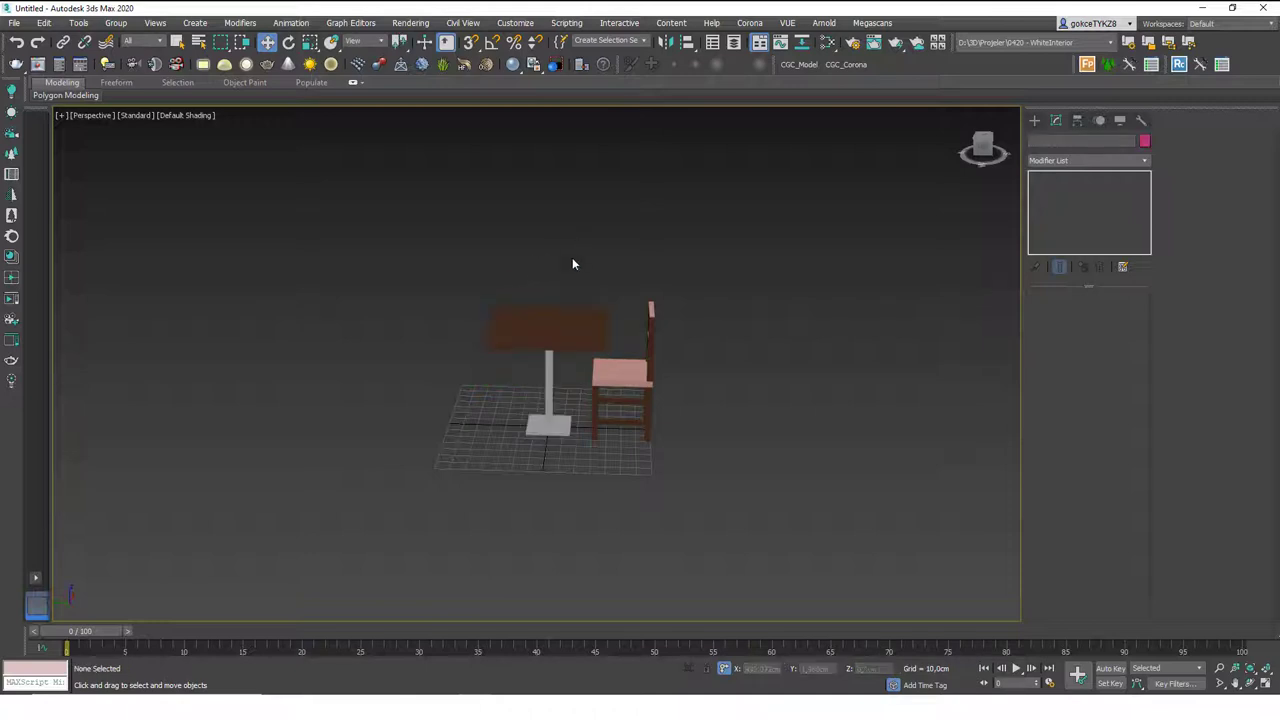
Step: Open the Scene Explorer, undock it as a floating window, widen it and select the Table group in it
left_click(78, 23)
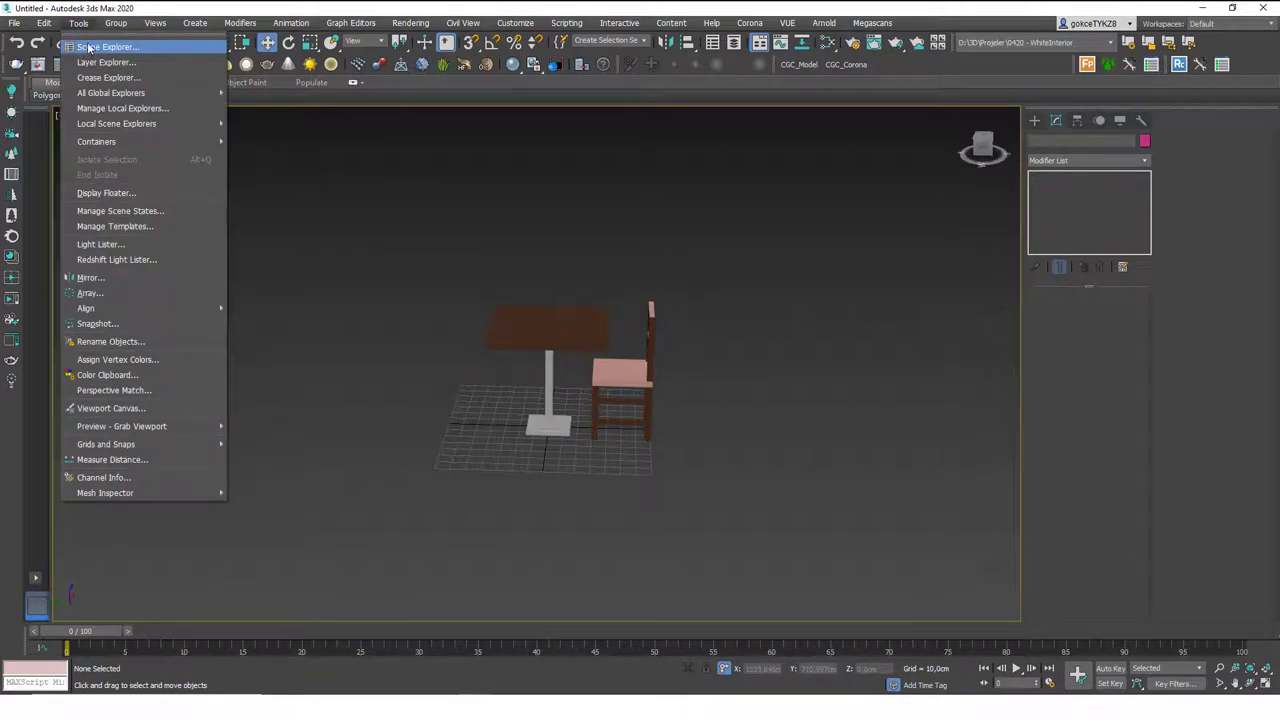
left_click(90, 47)
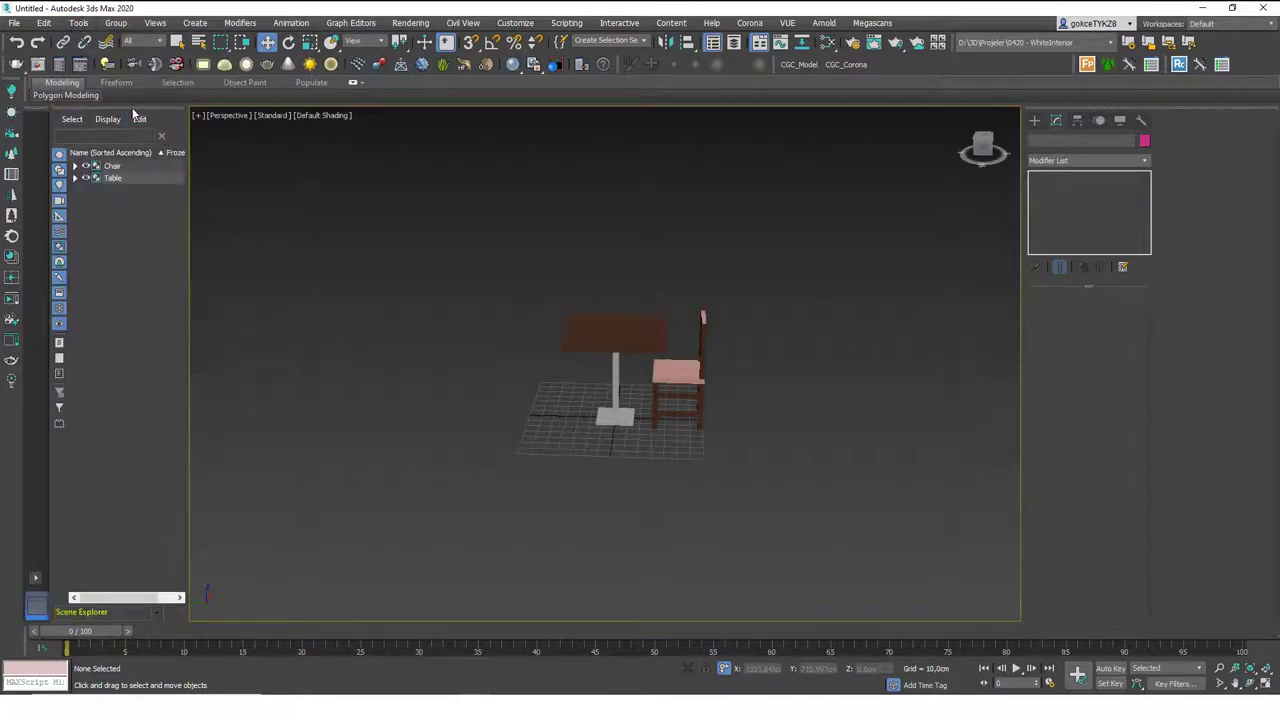
left_click_drag(172, 118, 357, 166)
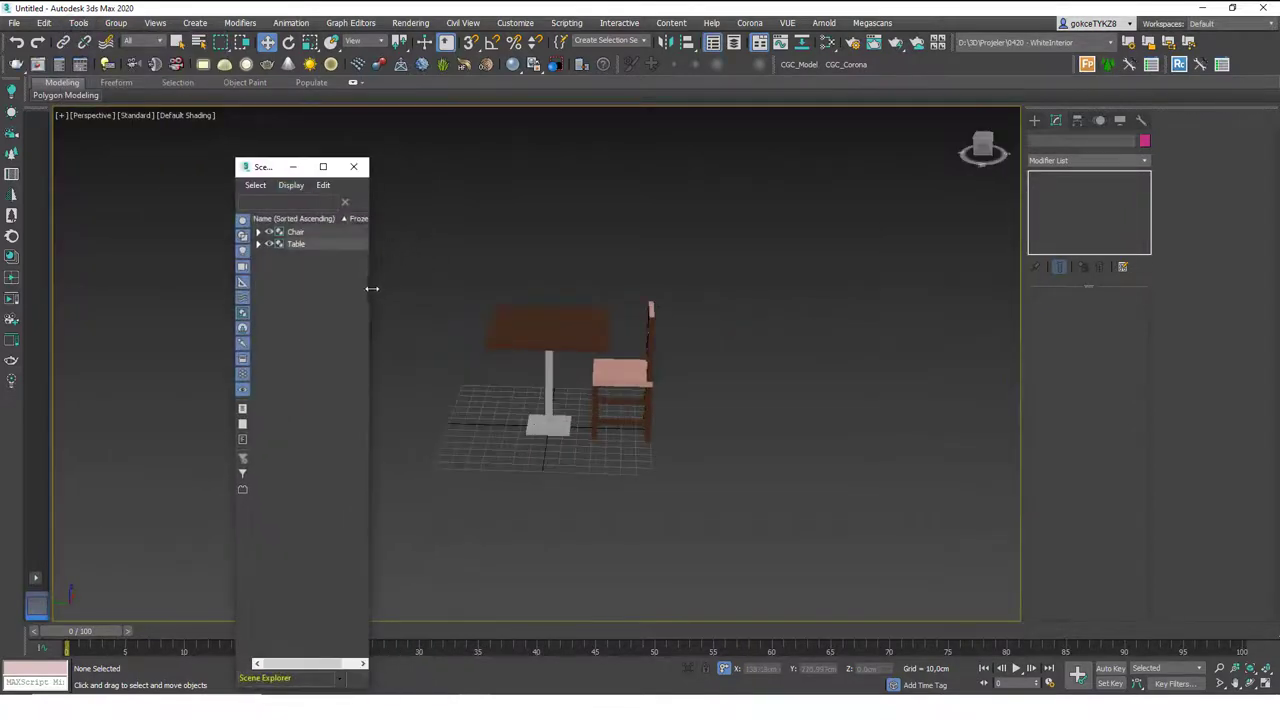
left_click_drag(371, 288, 454, 288)
left_click(305, 243)
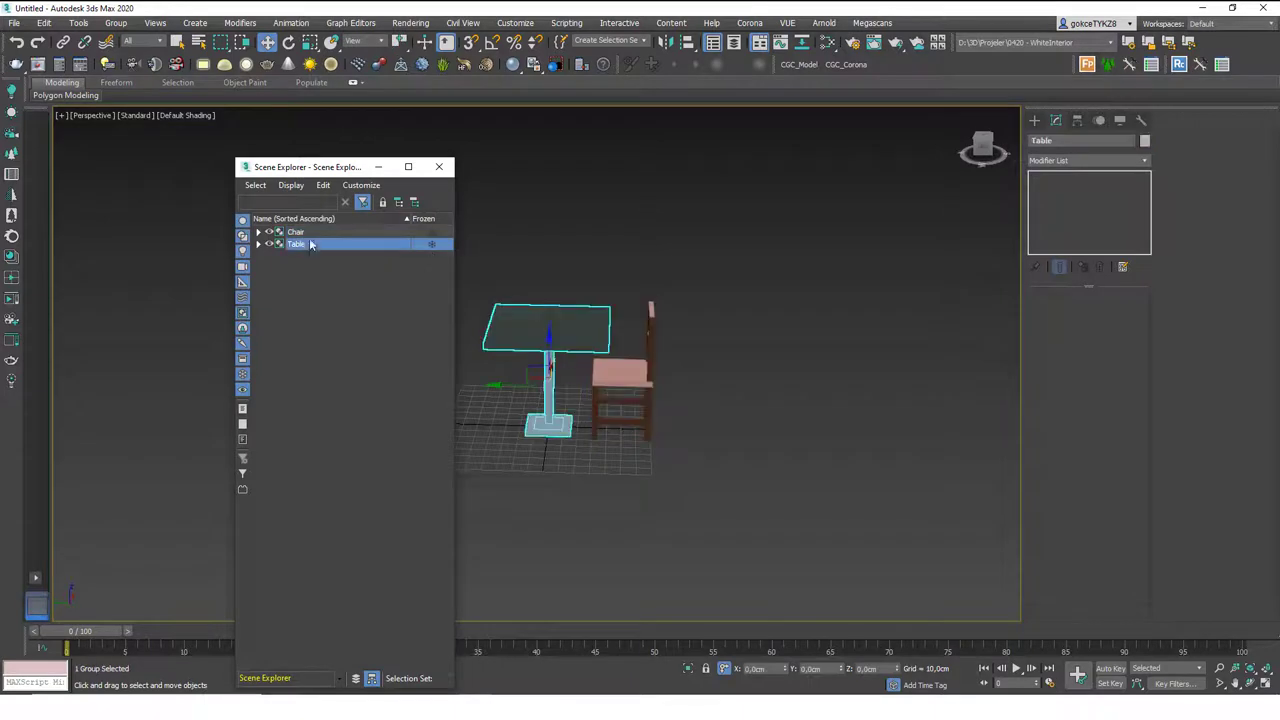
left_click_drag(315, 172, 168, 140)
Step: Select the Chair and Table groups in turn in the Scene Explorer, close it and clear the selection
left_click(166, 199)
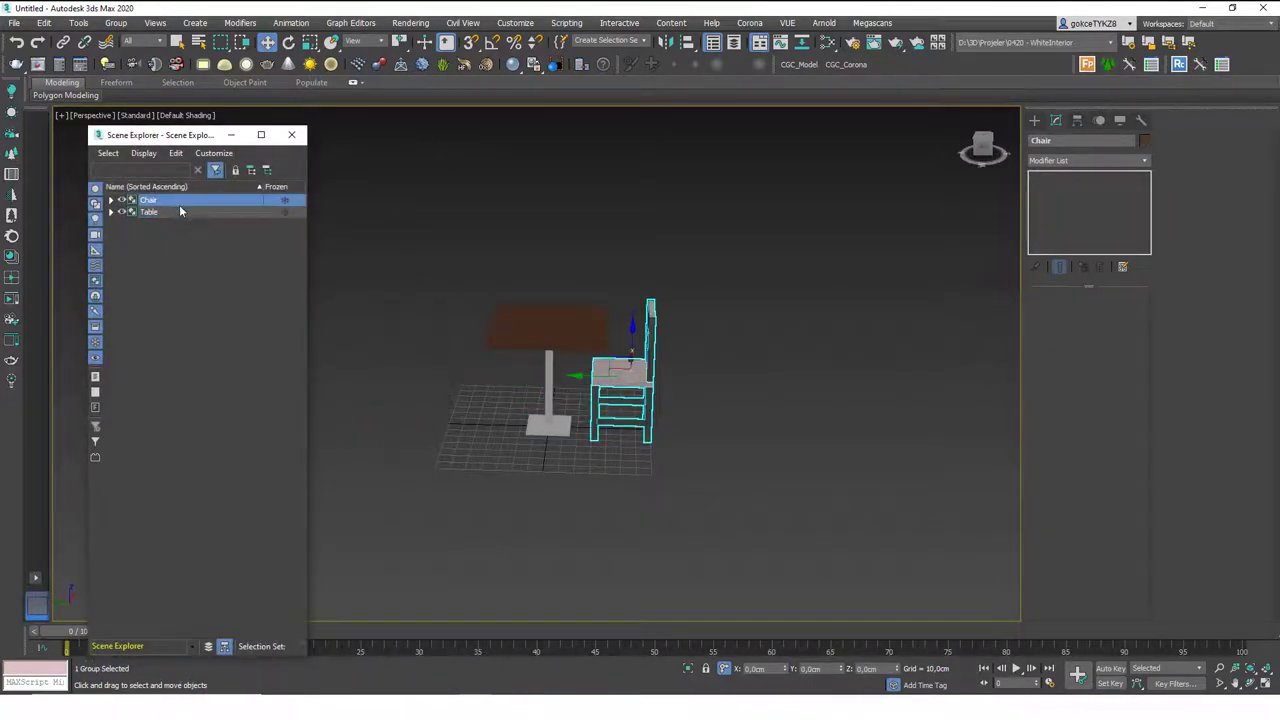
left_click(178, 212)
left_click(222, 303)
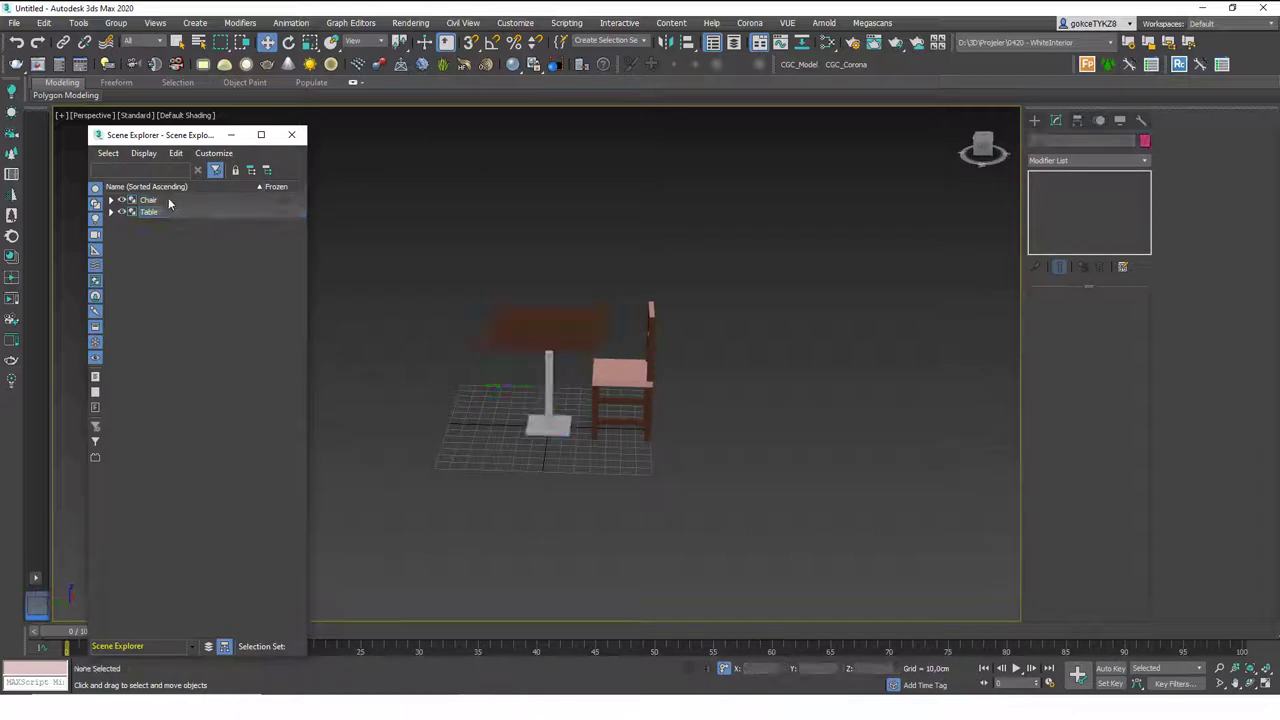
left_click(170, 200)
left_click(178, 212)
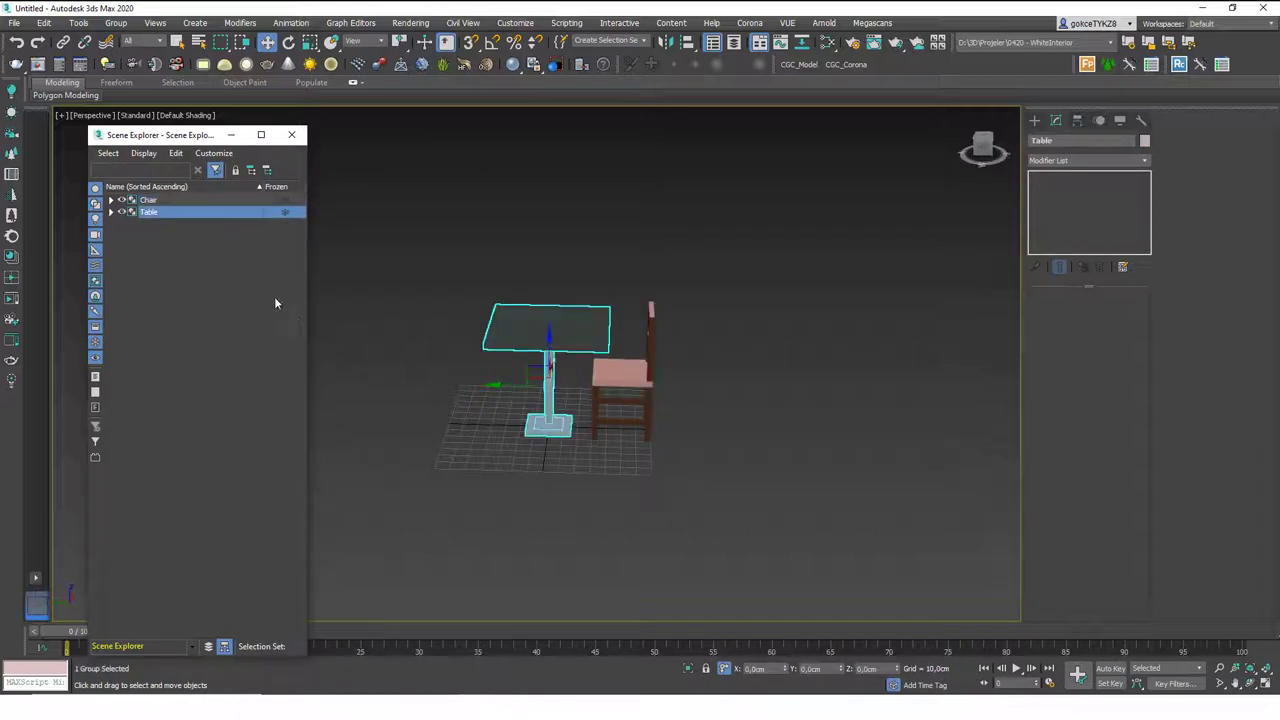
left_click(294, 142)
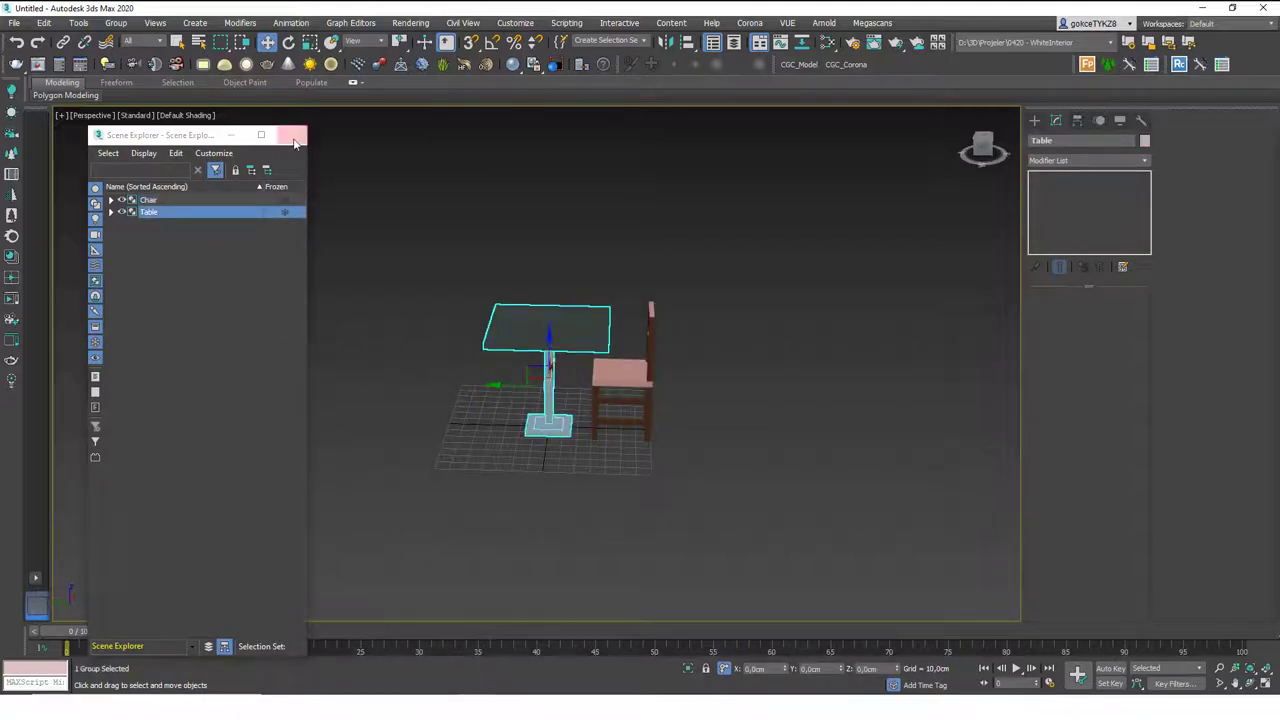
left_click(677, 304)
Step: Examine the grouped table and chair from several angles, checking the chair as one selectable group
middle_click_drag(652, 327, 590, 372, "alt")
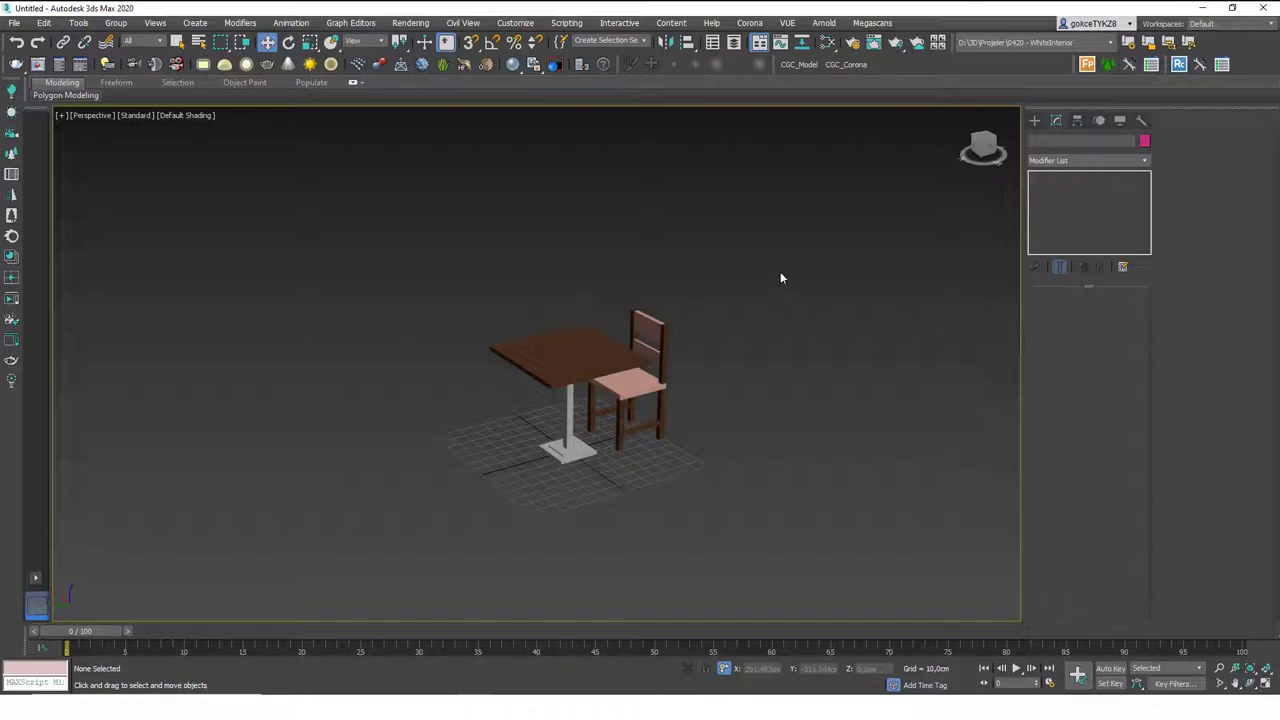
left_click(630, 395)
middle_click_drag(630, 395, 583, 345, "alt")
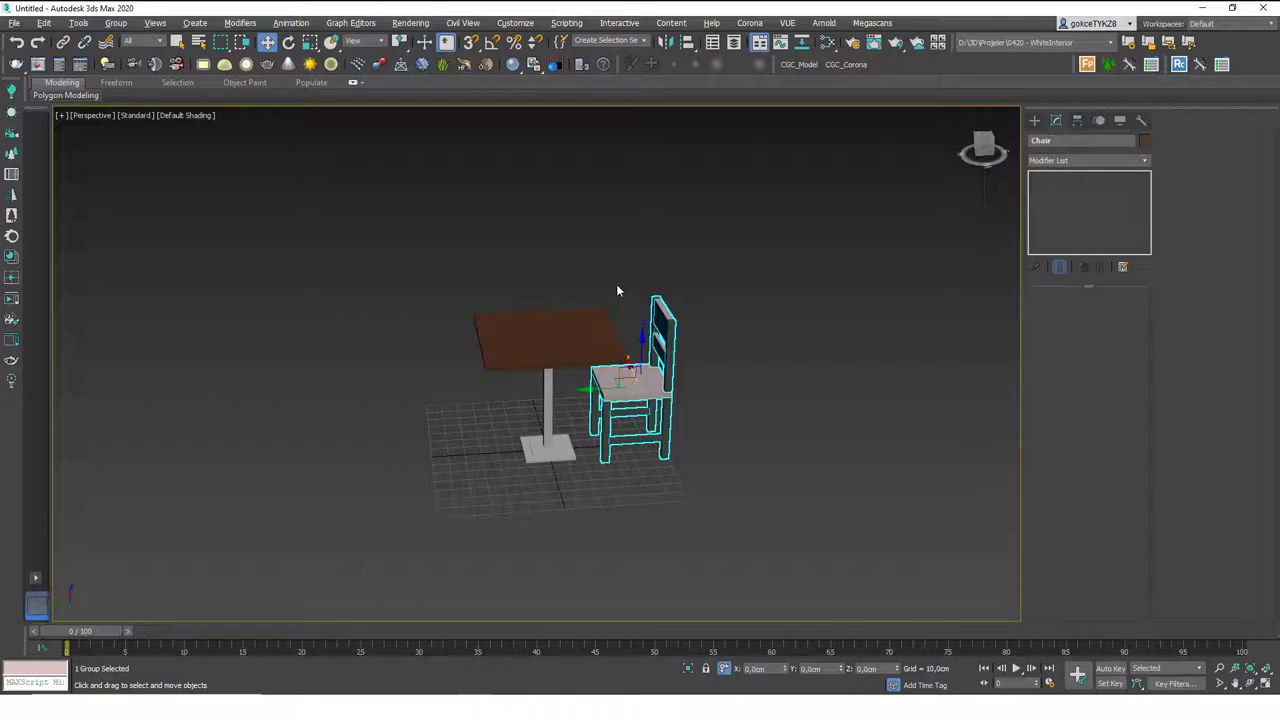
left_click(686, 286)
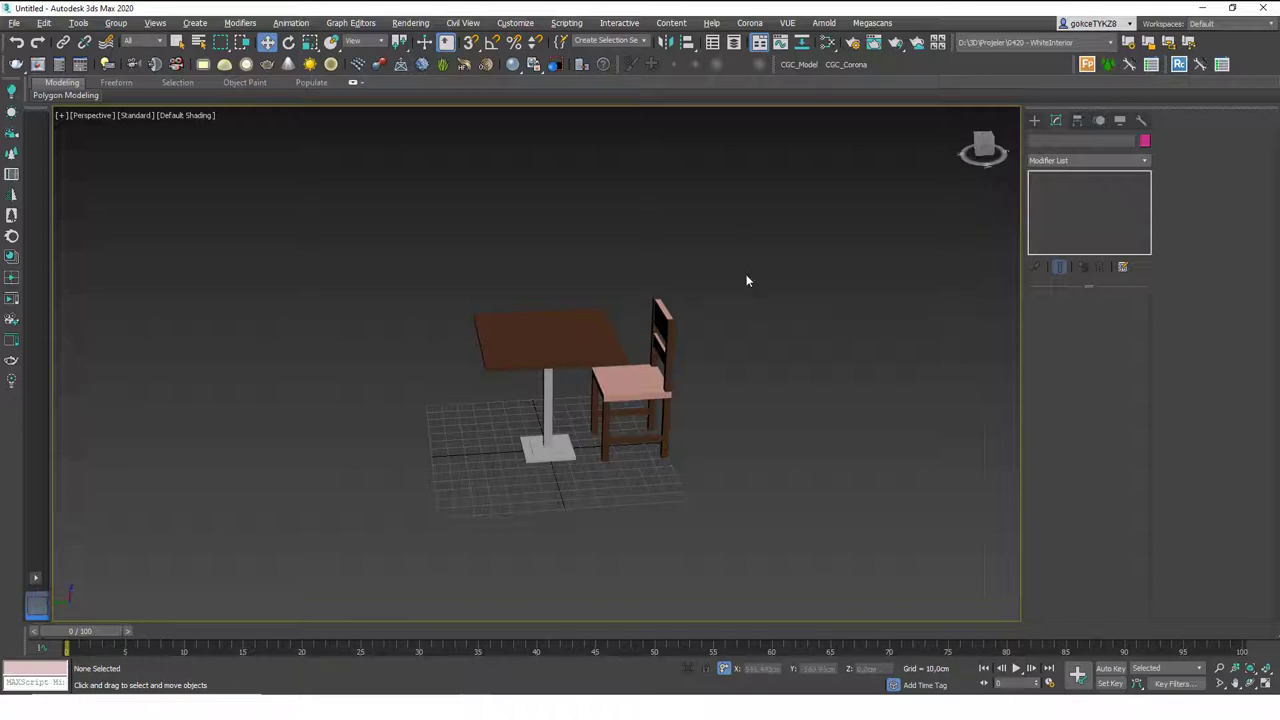
scroll(613, 315, "up", 4)
middle_click_drag(614, 313, 630, 290, "alt")
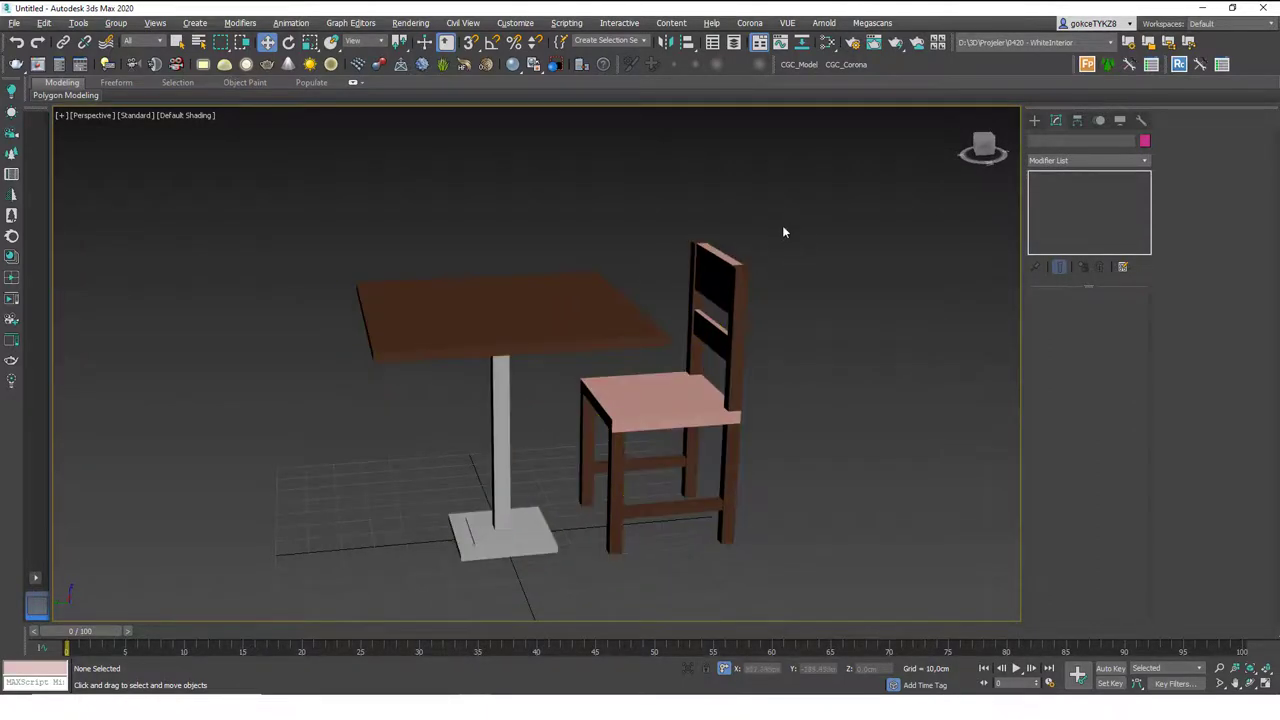
left_click_drag(514, 435, 483, 457)
left_click(500, 273)
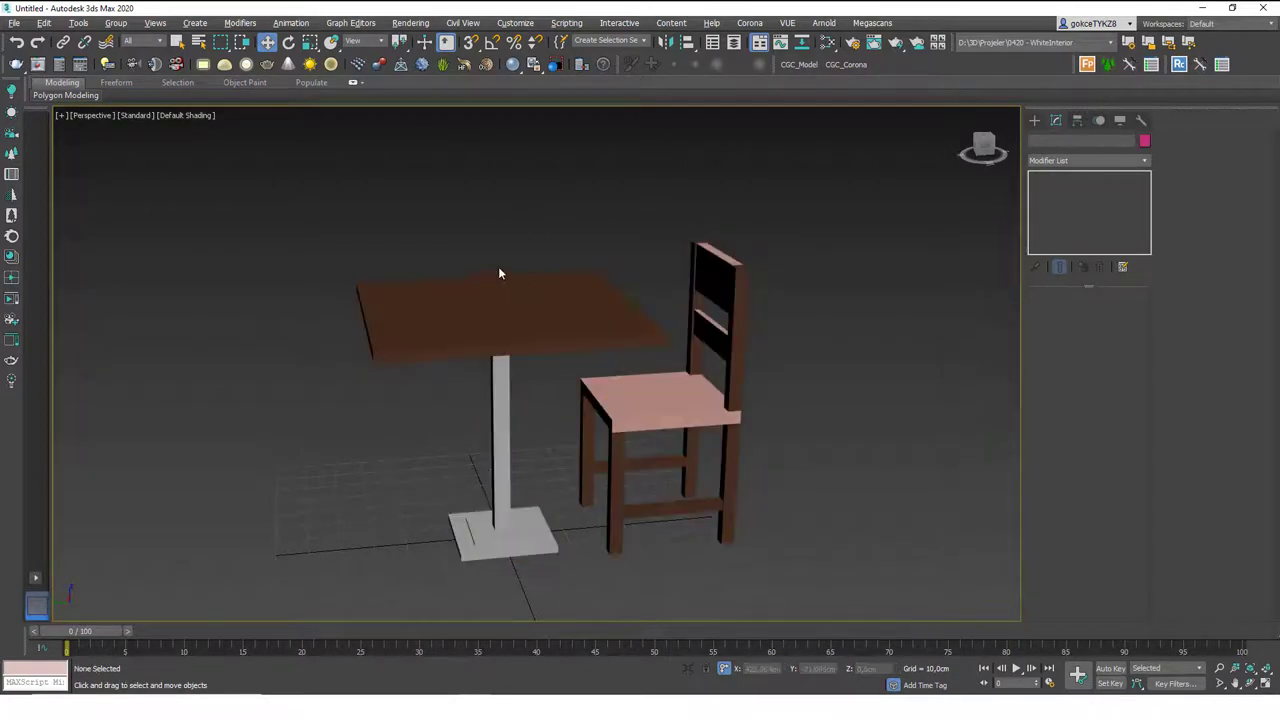
Step: Apply a Chamfer modifier to the Table group to soften its box edges
left_click(453, 361)
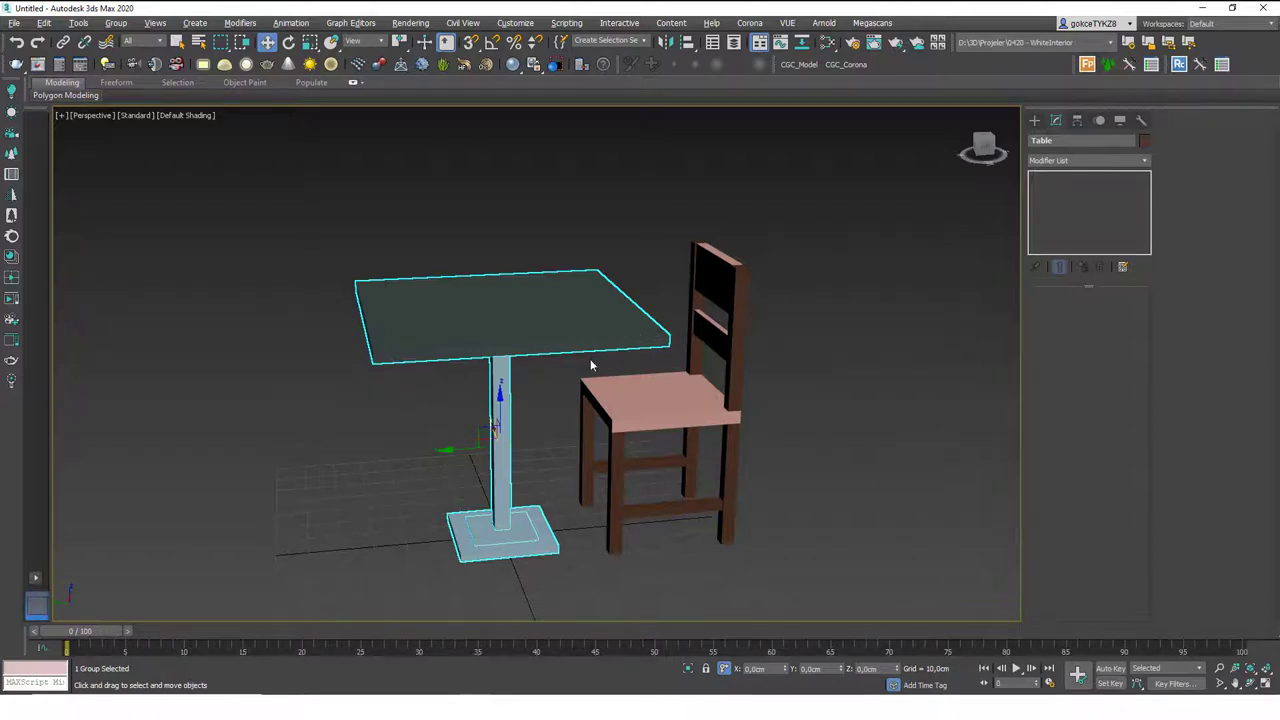
scroll(590, 360, "up", 3)
middle_click_drag(603, 306, 620, 281)
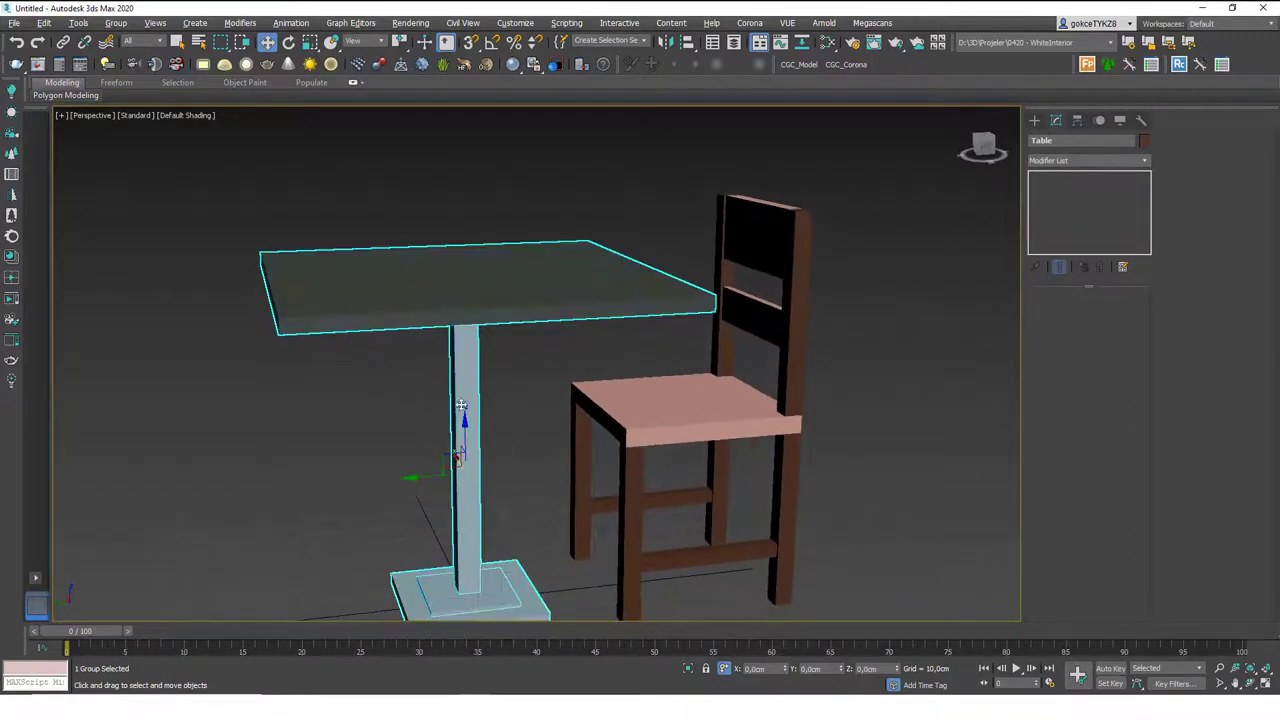
left_click(1048, 160)
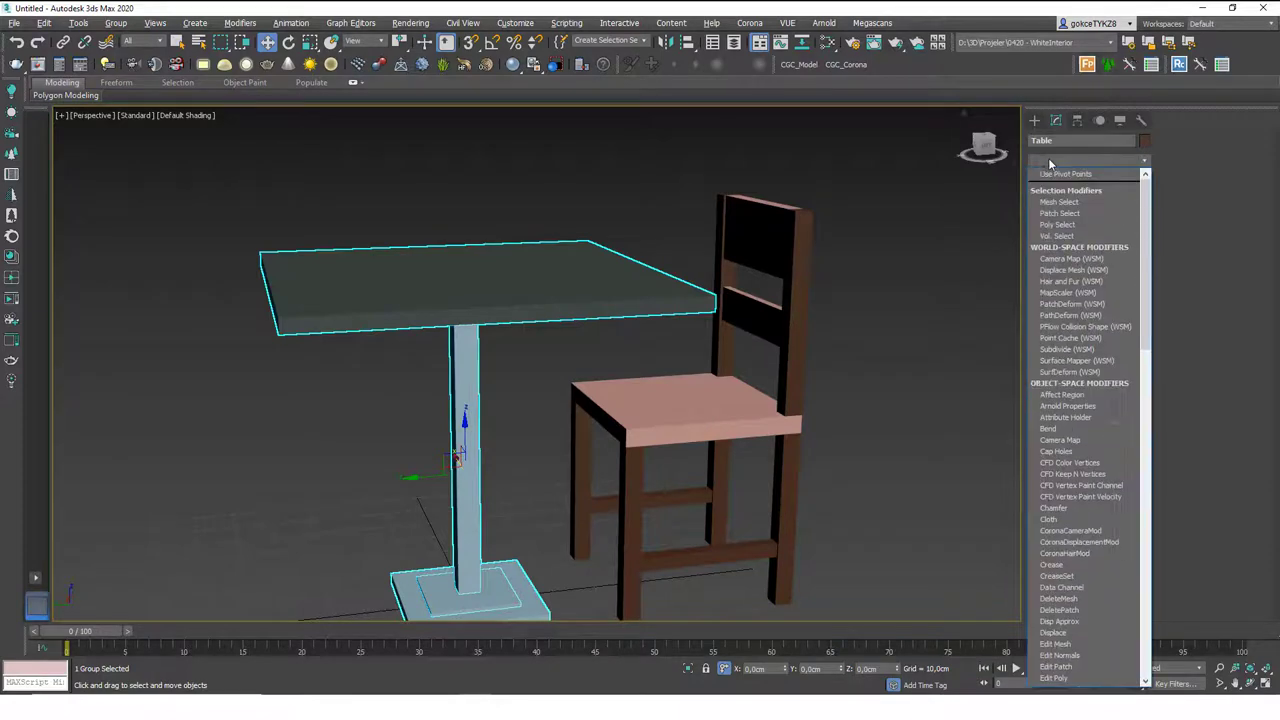
scroll(1080, 300, "down", 10)
left_click(1057, 176)
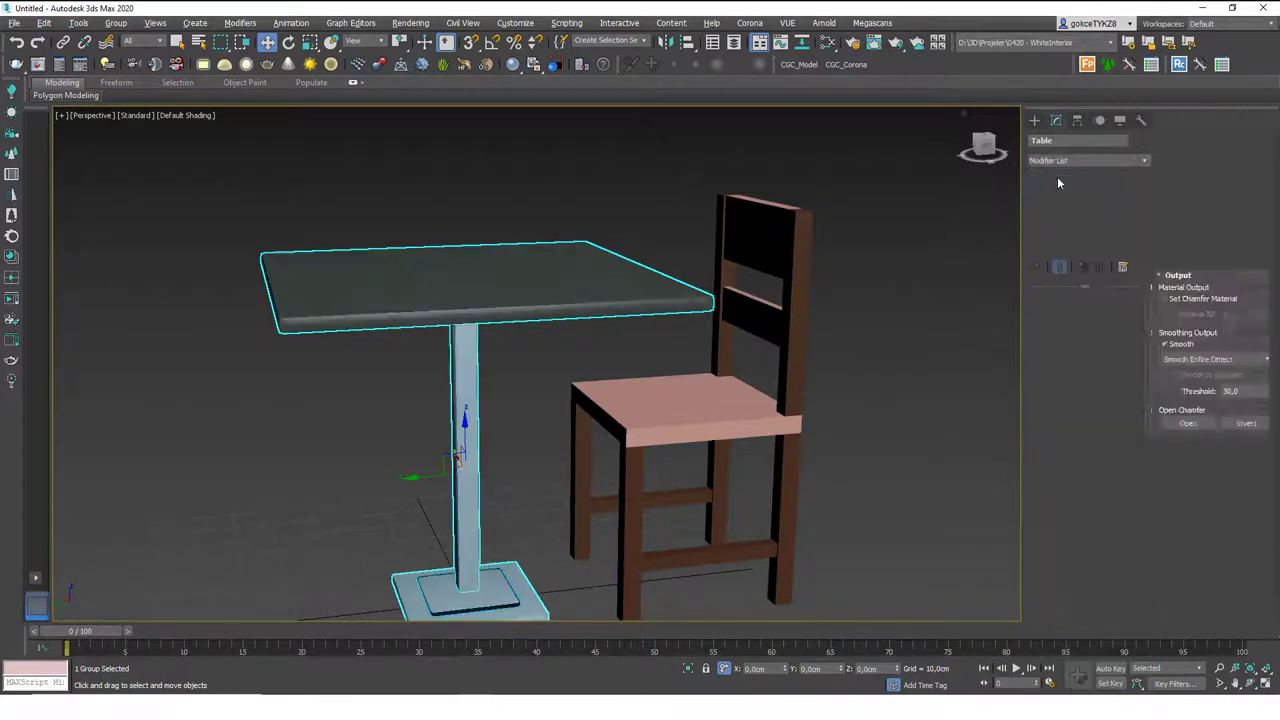
Step: Examine the Table's chamfered edges with edged faces shown and hidden, comparing the table with the unchamfered chair
middle_click_drag(768, 337, 785, 322)
key("F4")
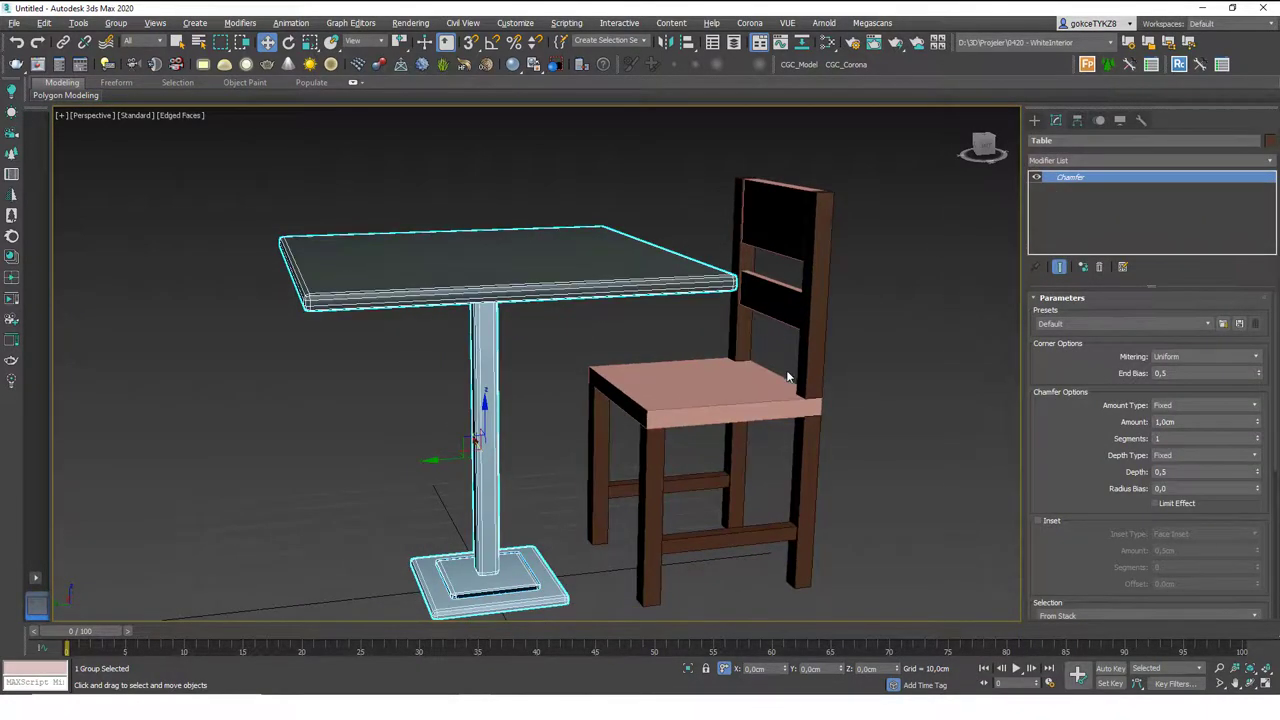
scroll(789, 377, "down", 3)
middle_click_drag(789, 377, 832, 386, "alt")
left_click(871, 356)
key("F4")
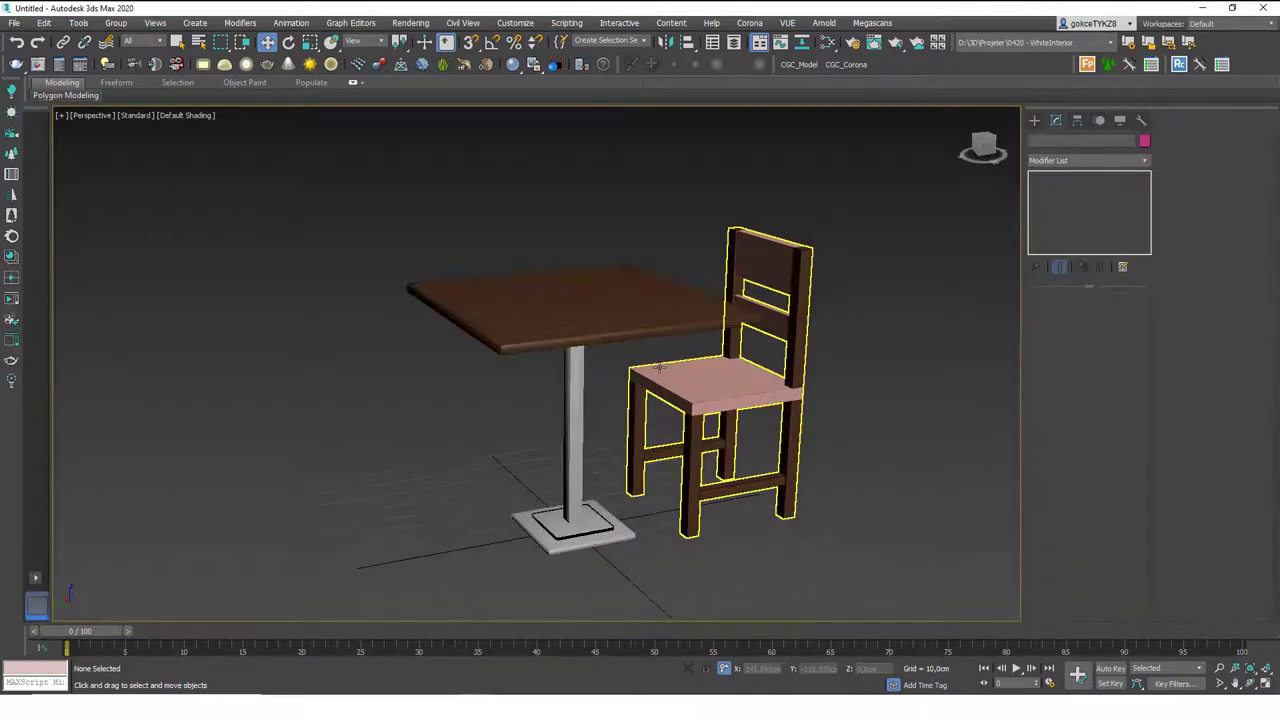
scroll(656, 359, "down", 5)
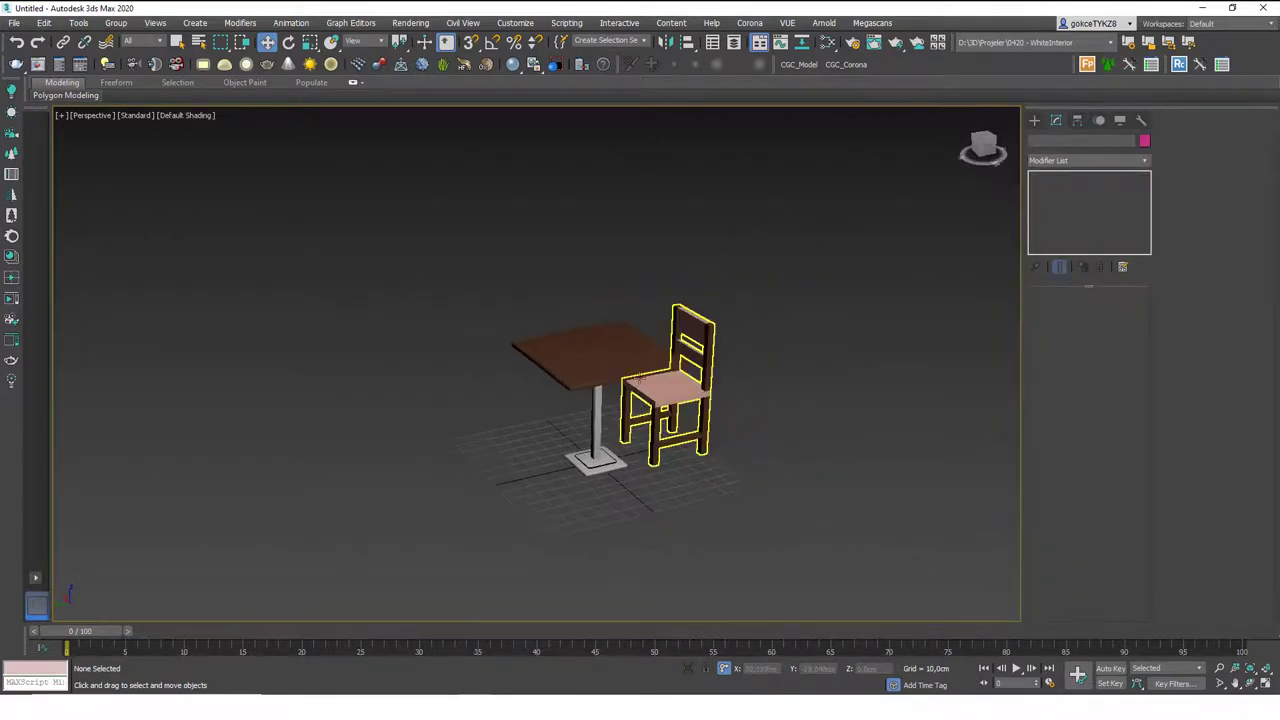
scroll(546, 394, "up", 2)
left_click(546, 394)
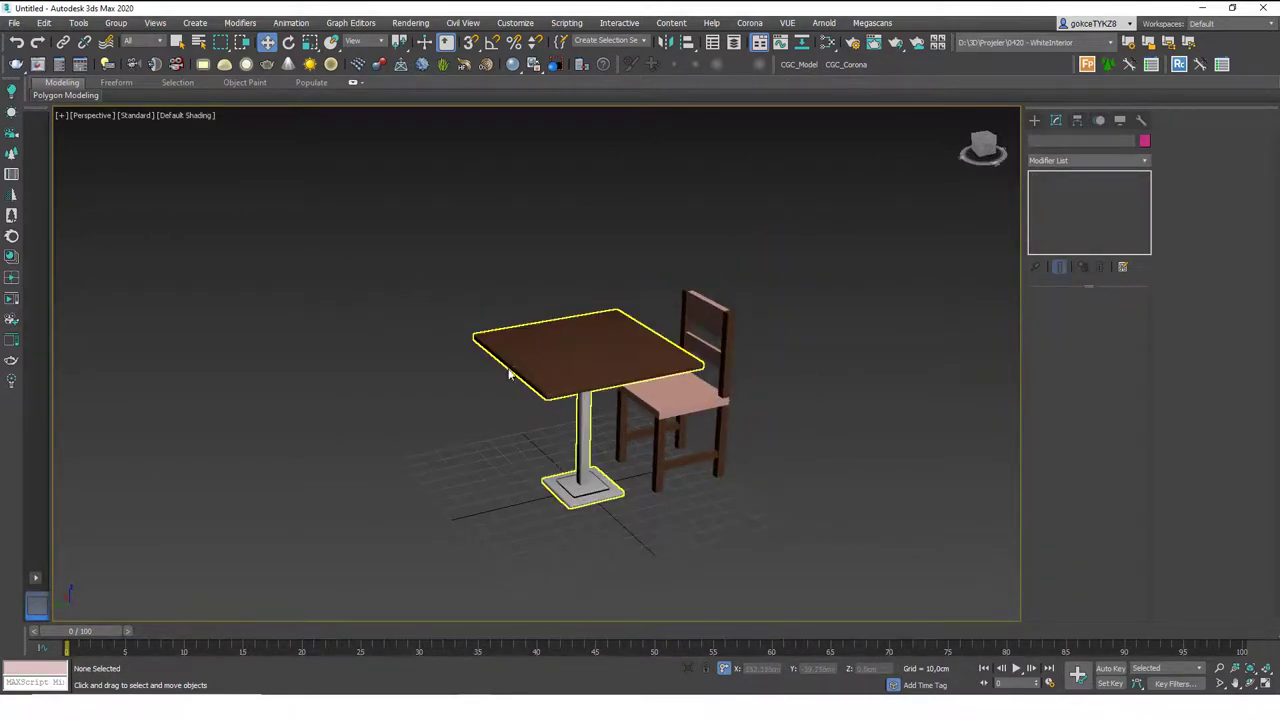
left_click(567, 548)
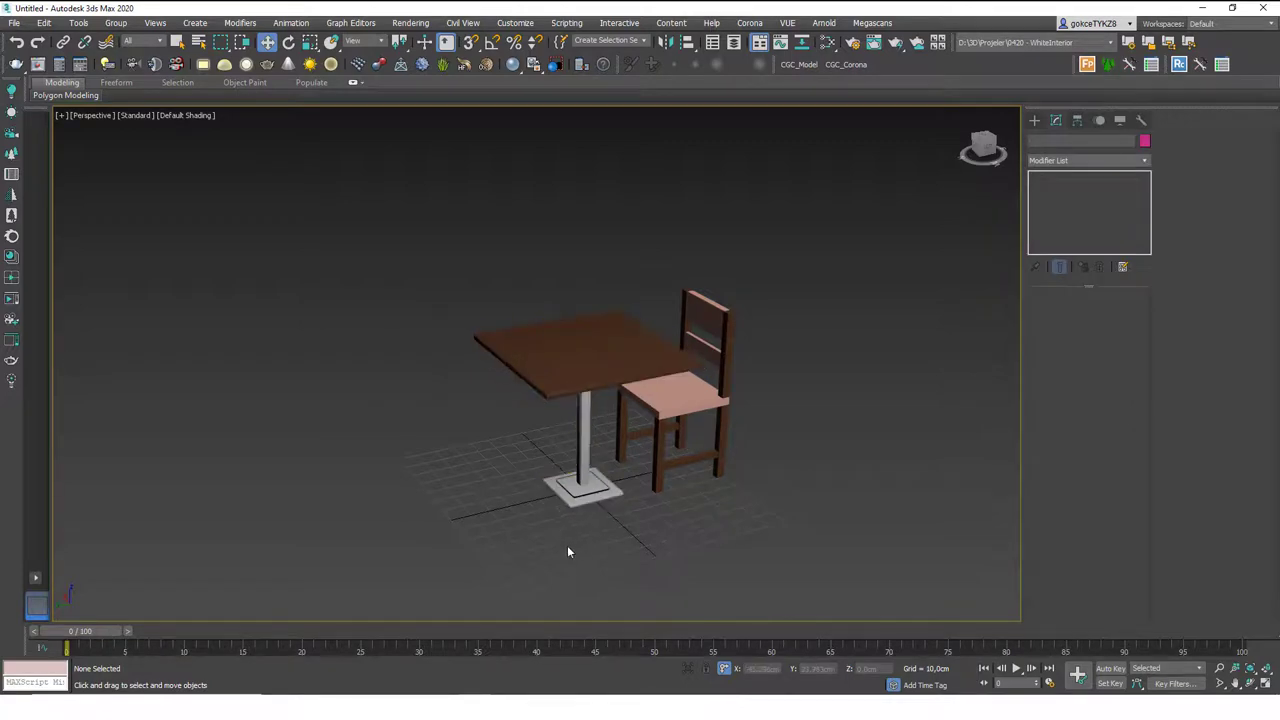
Step: Select the Table group, inspect its pedestal base up close and set the Chamfer amount to 0.1 cm
left_click(568, 488)
scroll(560, 488, "up", 10)
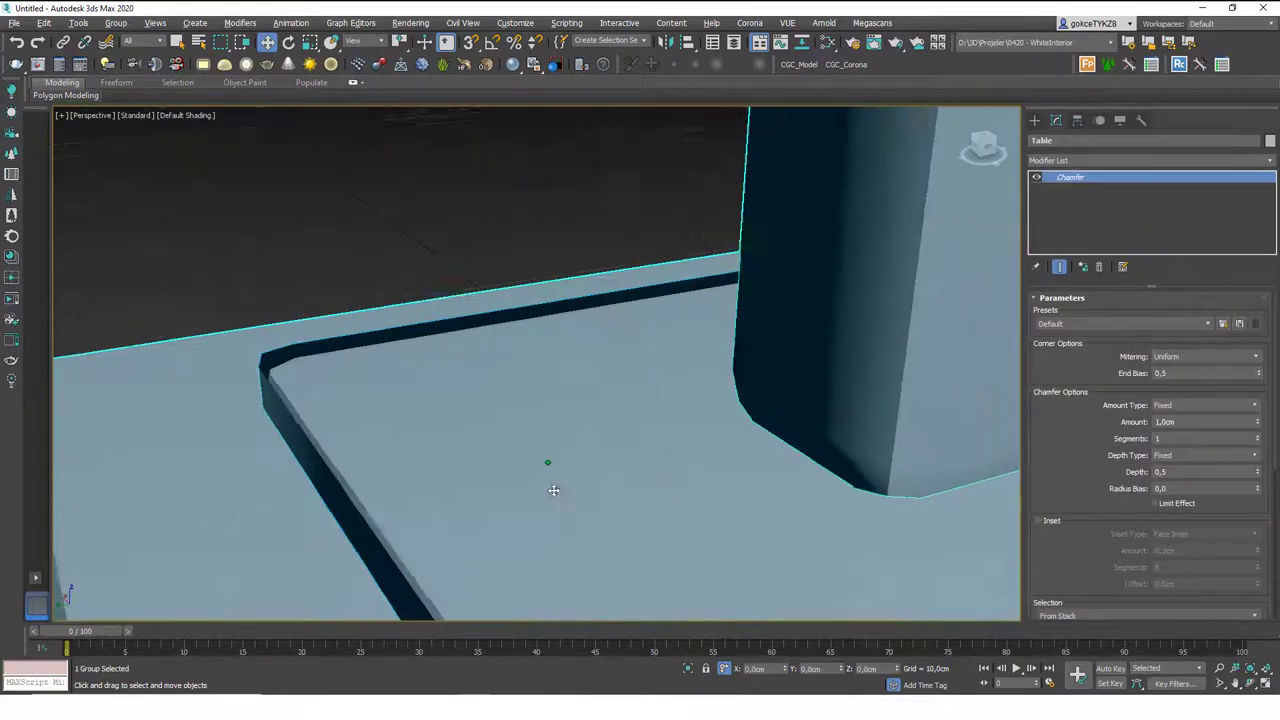
scroll(407, 471, "down", 4)
scroll(518, 404, "down", 6)
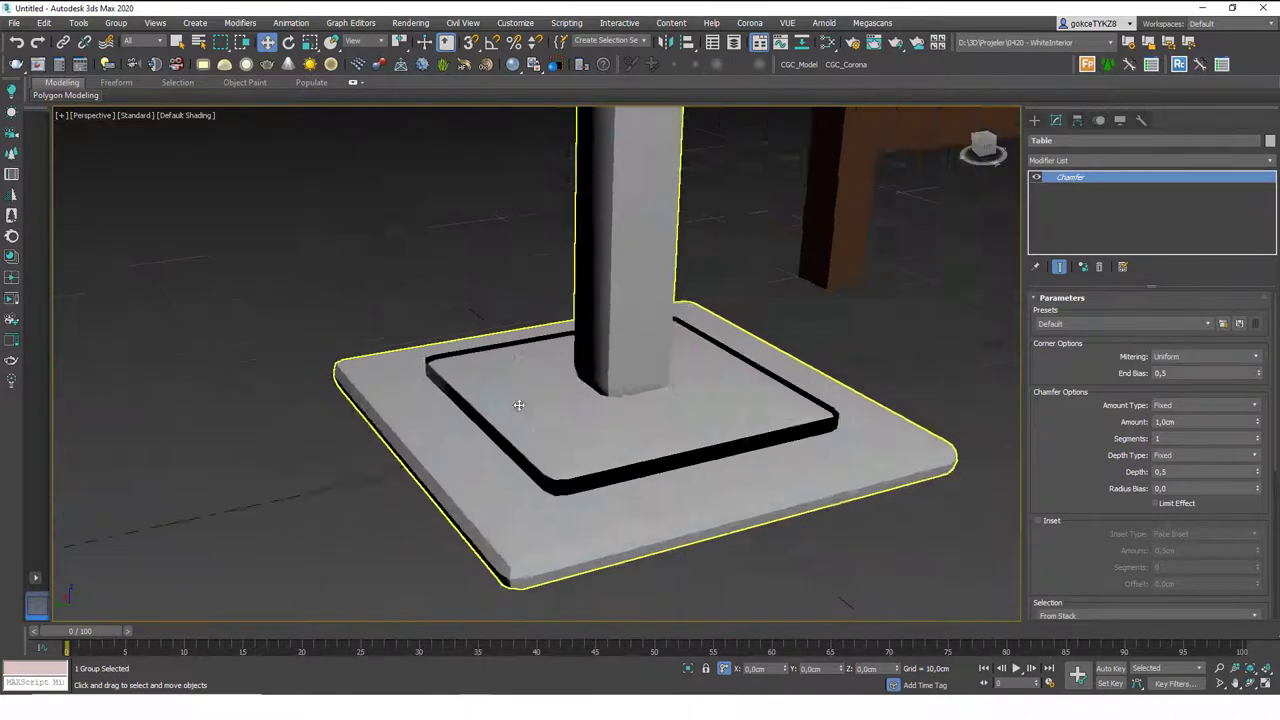
scroll(518, 404, "down", 10)
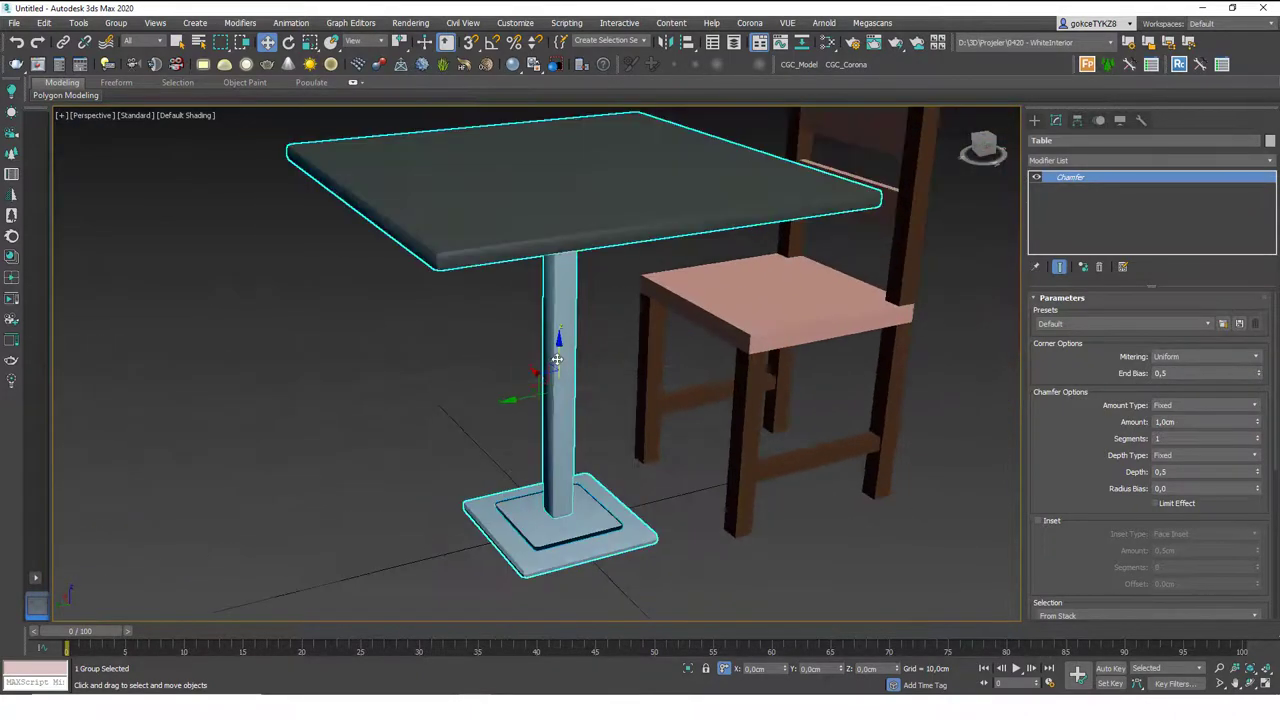
scroll(556, 359, "down", 5)
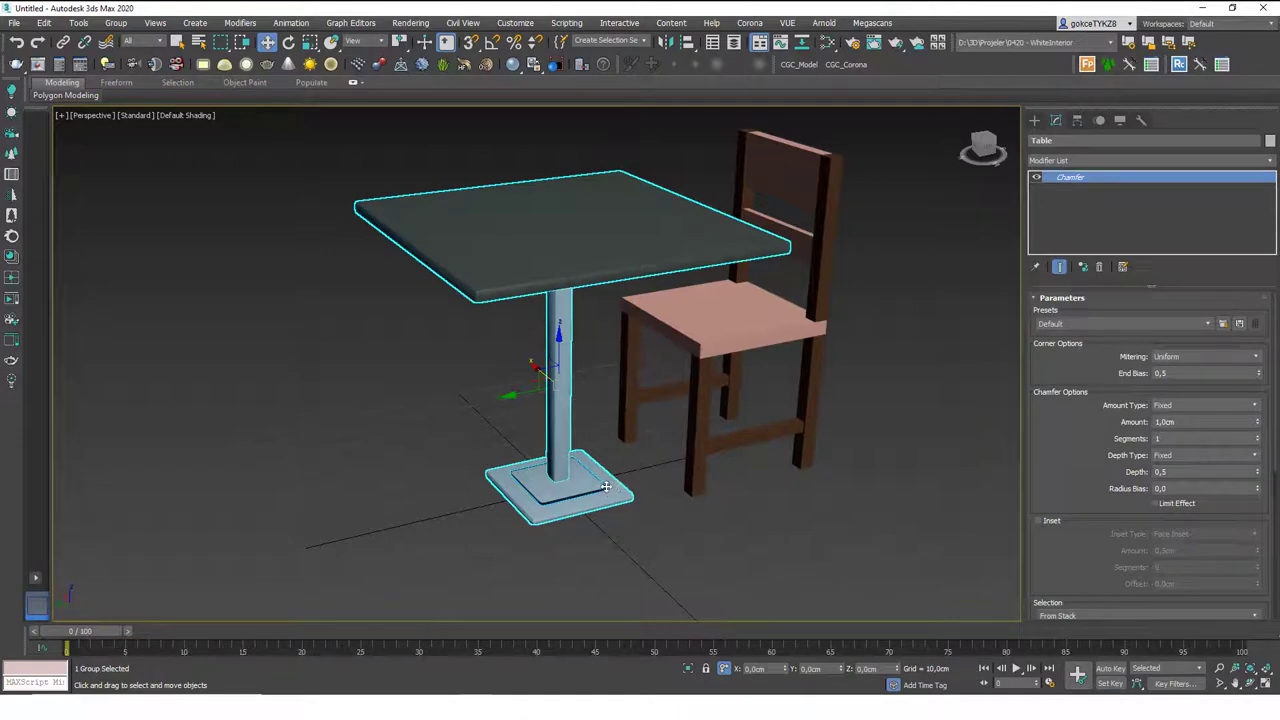
double_click(1176, 422)
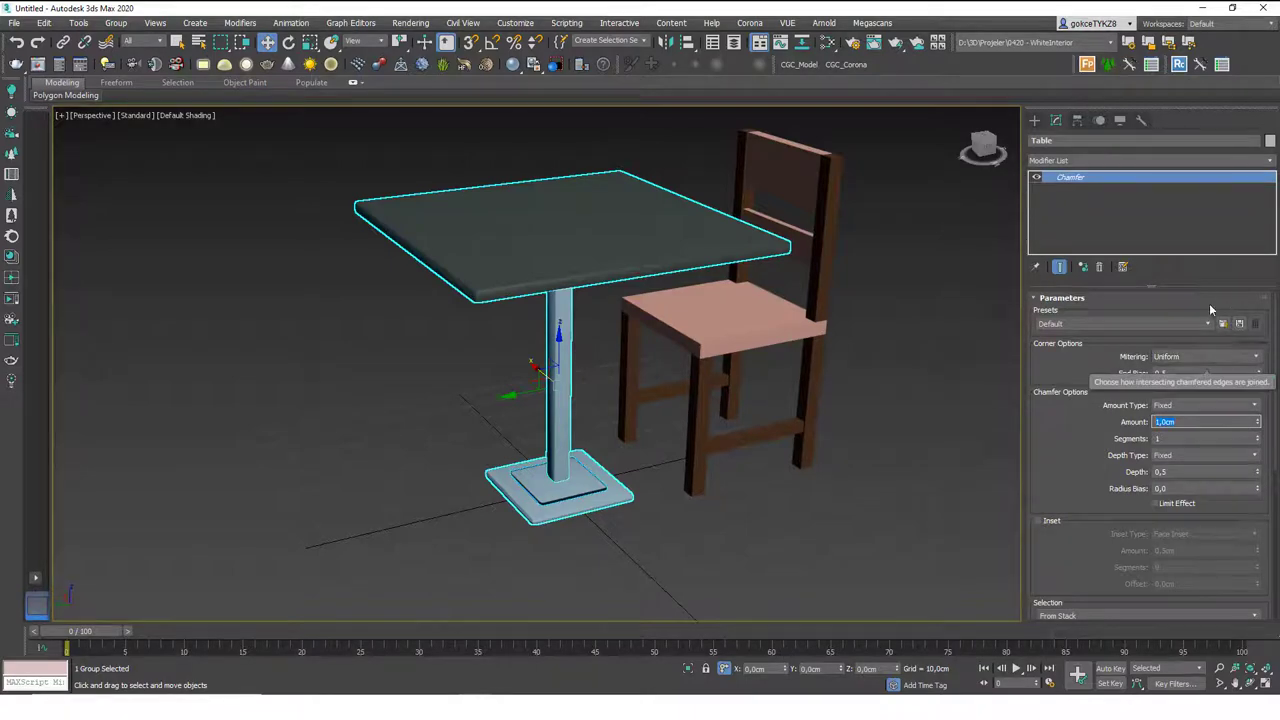
left_click_drag(1257, 424, 1245, 460)
type("0,2")
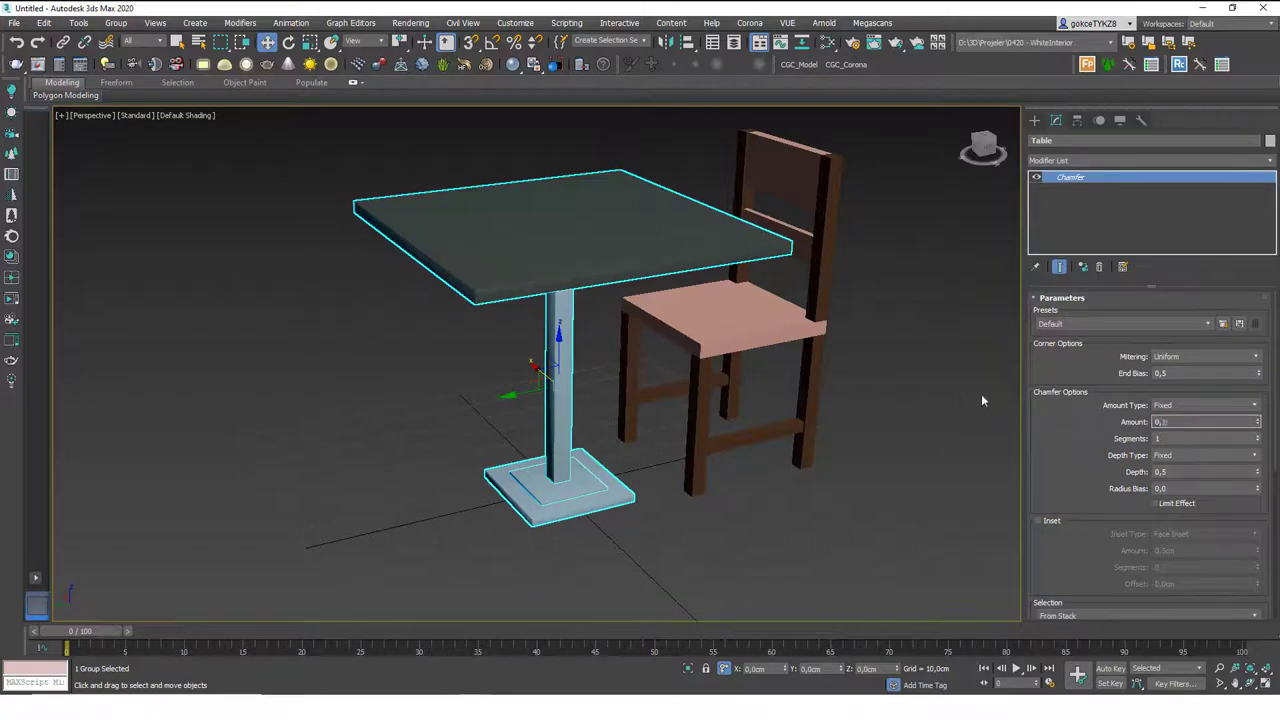
key("Return")
Step: Check the table from several angles and set its Chamfer segments to 2
left_click(660, 458)
middle_click_drag(569, 358, 584, 411)
scroll(577, 371, "down", 3)
scroll(445, 346, "up", 3)
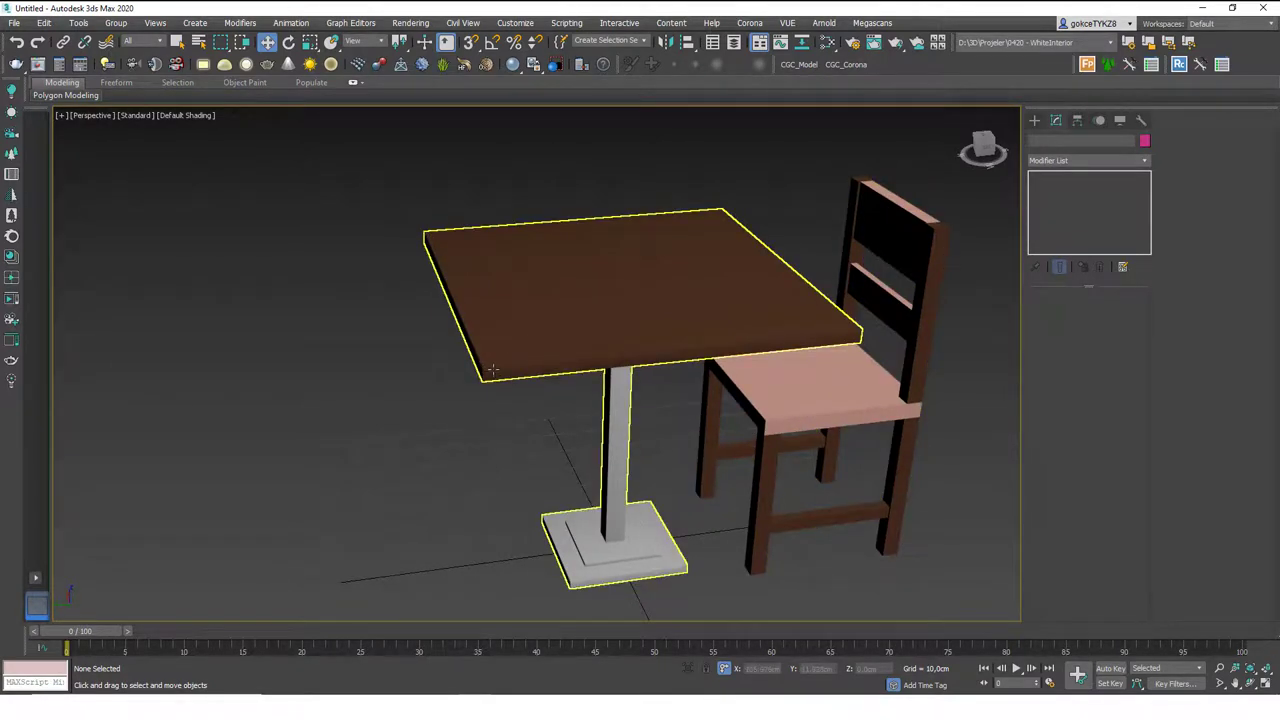
middle_click_drag(528, 368, 621, 471, "alt")
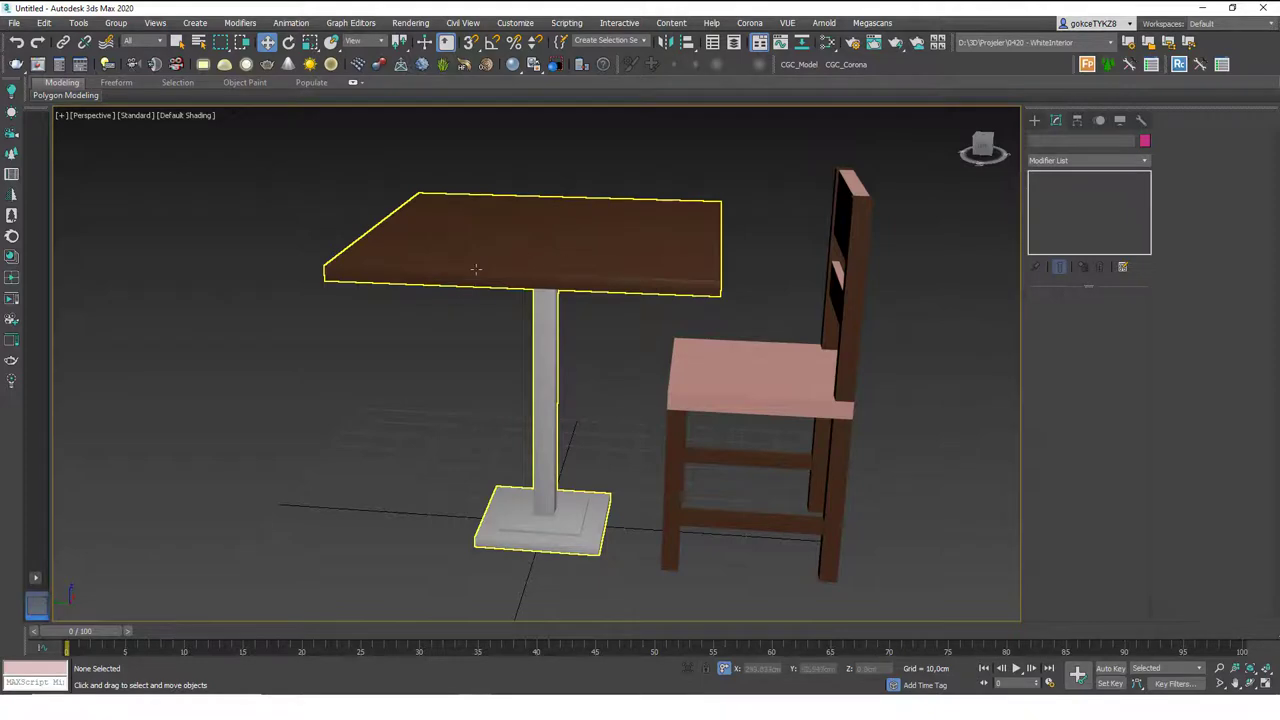
middle_click_drag(489, 497, 537, 487, "alt")
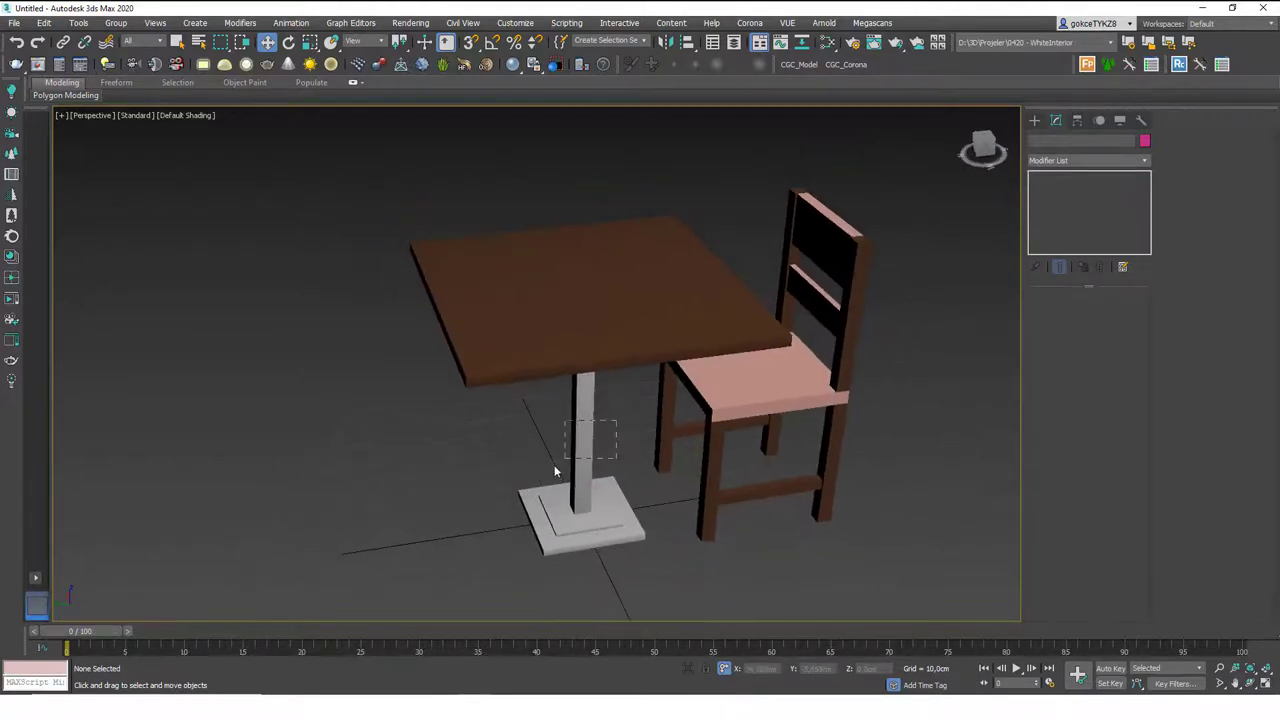
left_click(560, 470)
double_click(1165, 439)
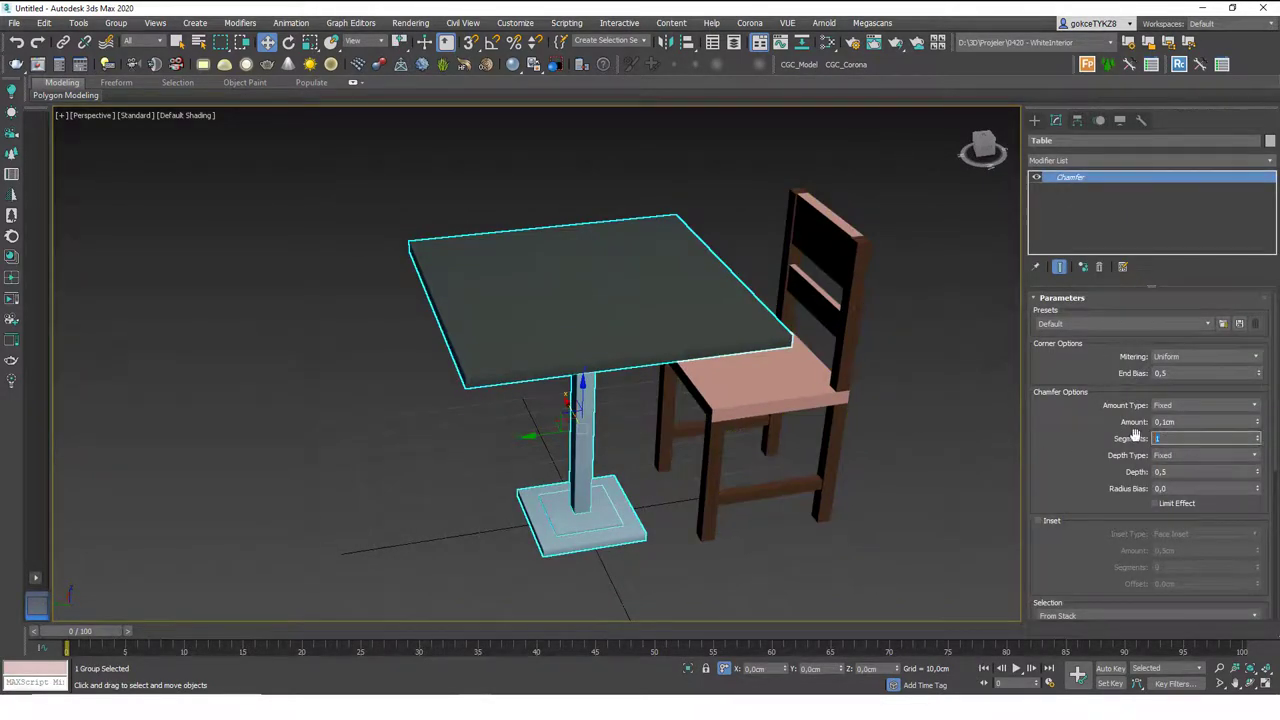
type("2")
scroll(490, 356, "up", 5)
scroll(495, 340, "down", 8)
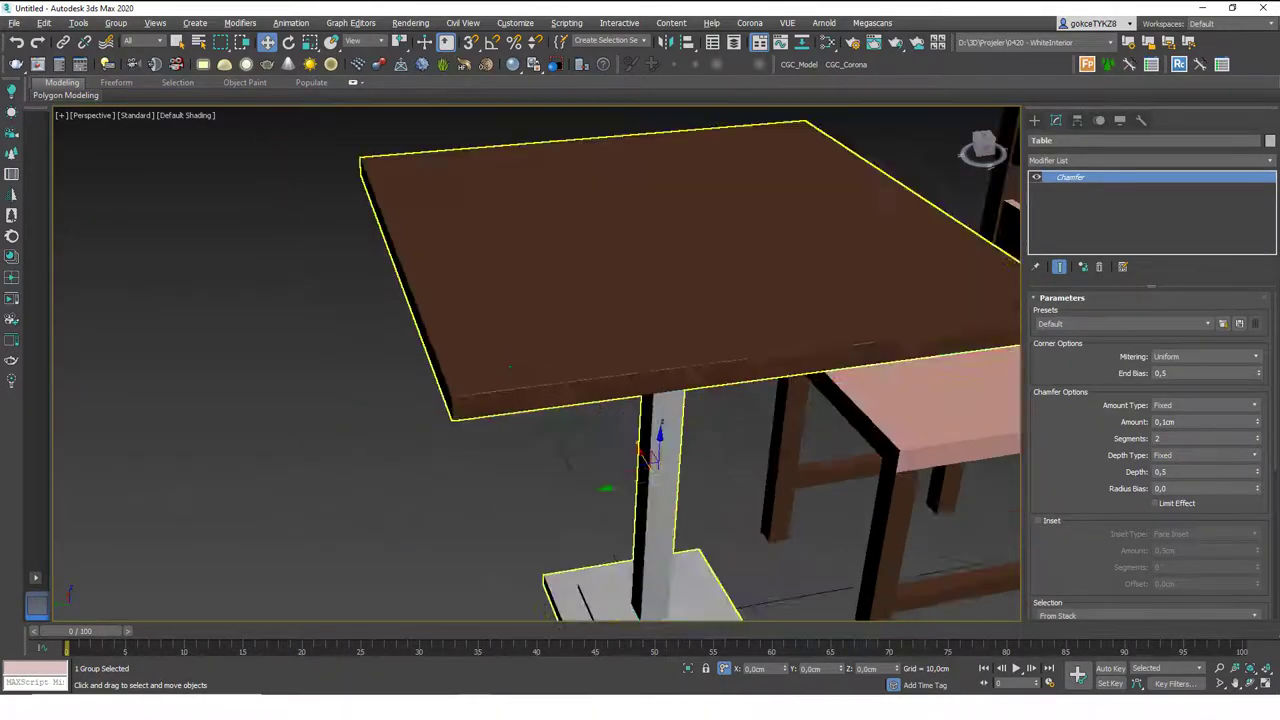
left_click(497, 487)
Step: Copy the Chamfer modifier from the Table group and paste it onto the Chair group
middle_click_drag(497, 487, 616, 462, "alt")
left_click(647, 412)
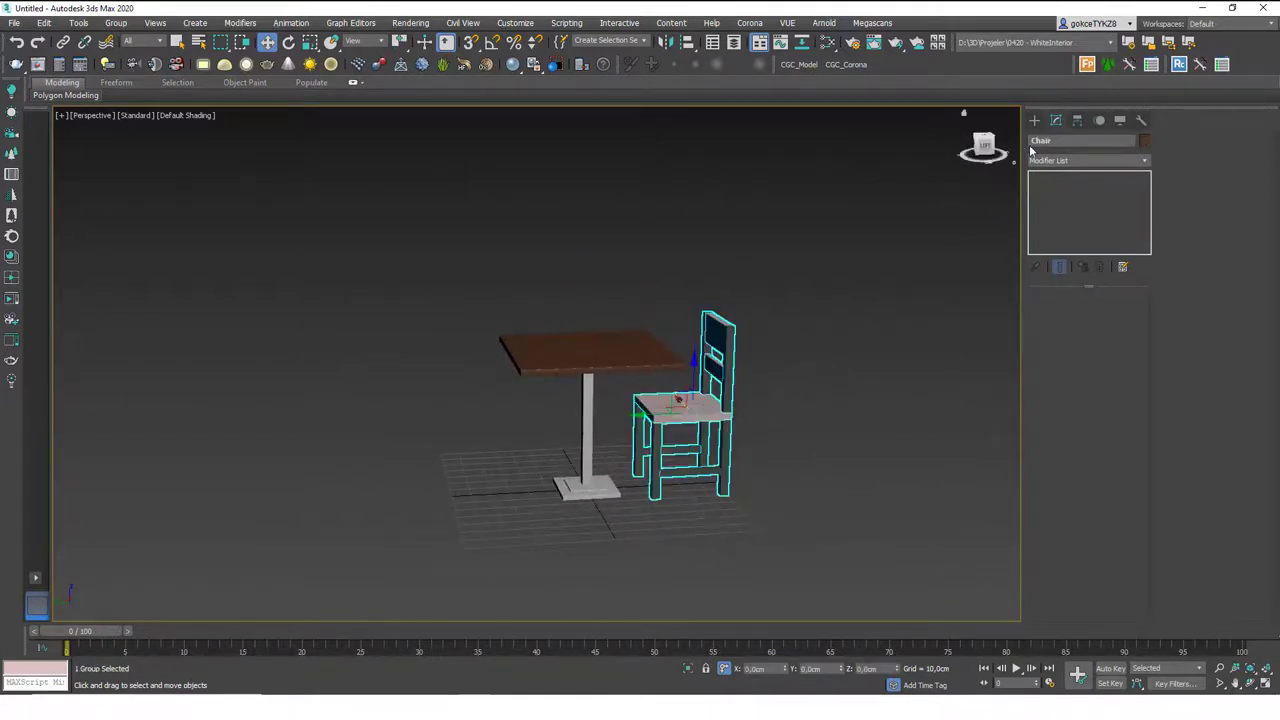
left_click(599, 345)
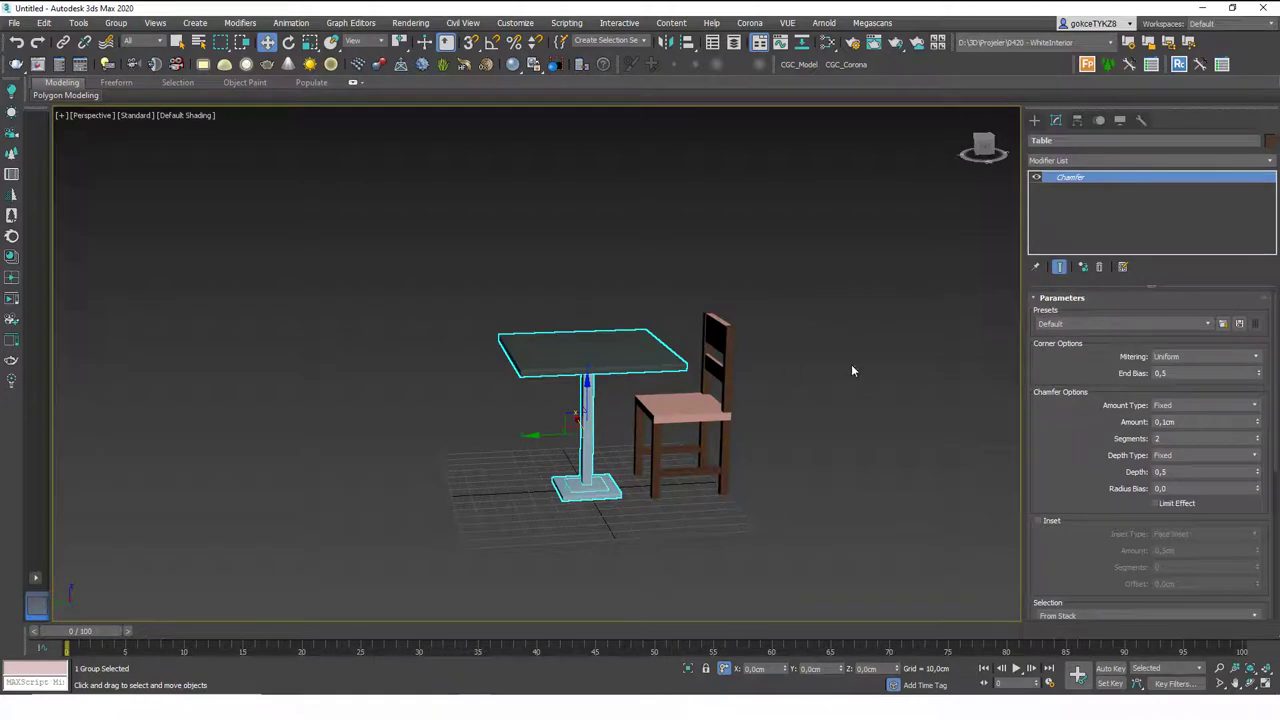
right_click(1076, 180)
left_click(1085, 234)
left_click(707, 396)
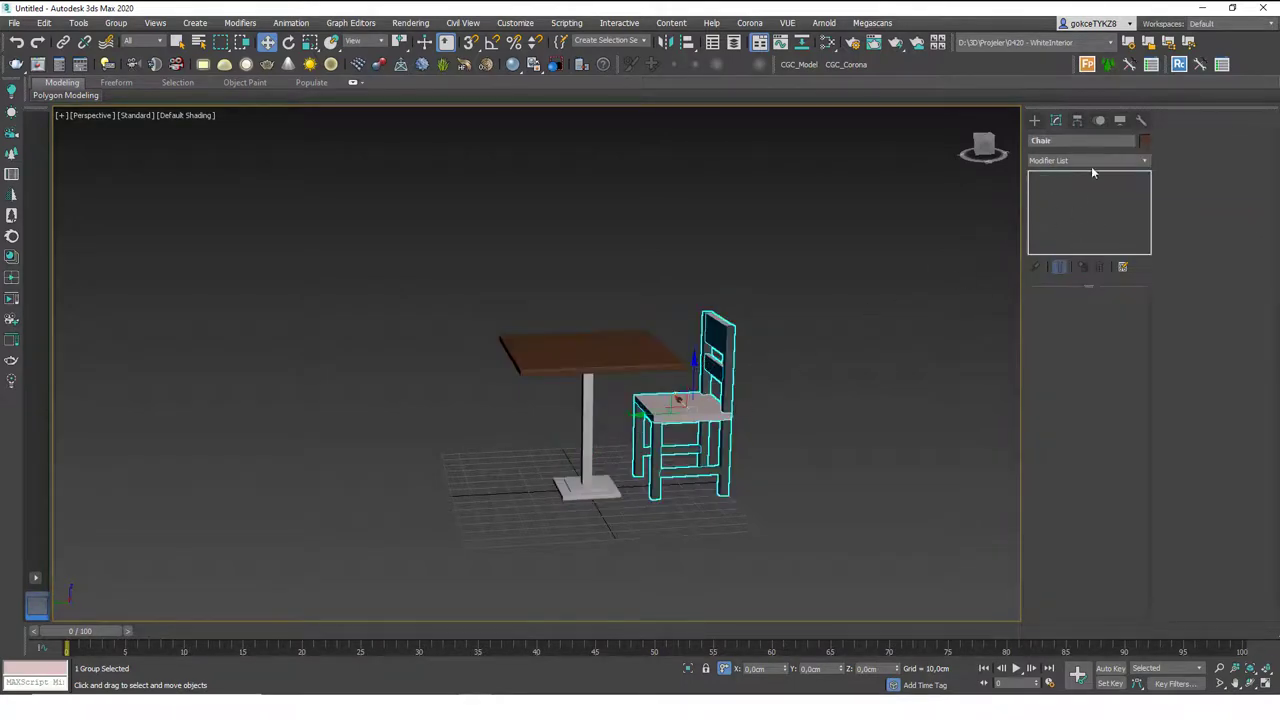
right_click(1062, 182)
left_click(1088, 207)
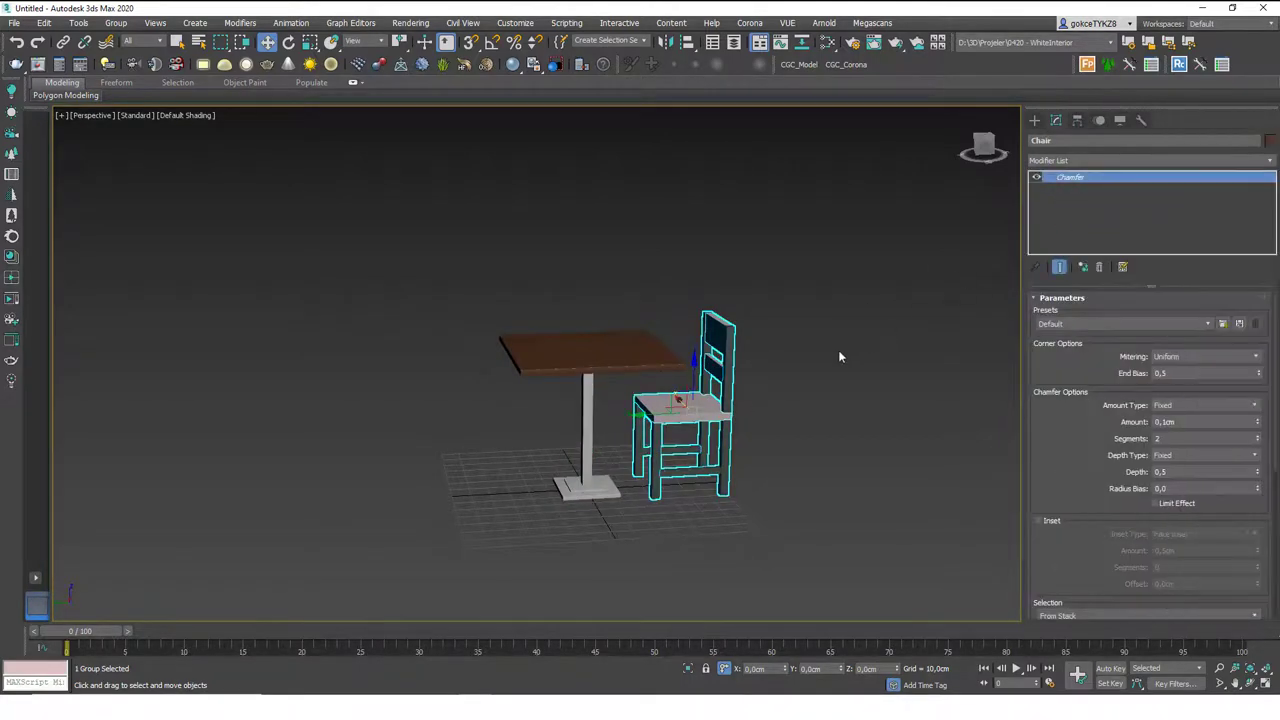
left_click(826, 400)
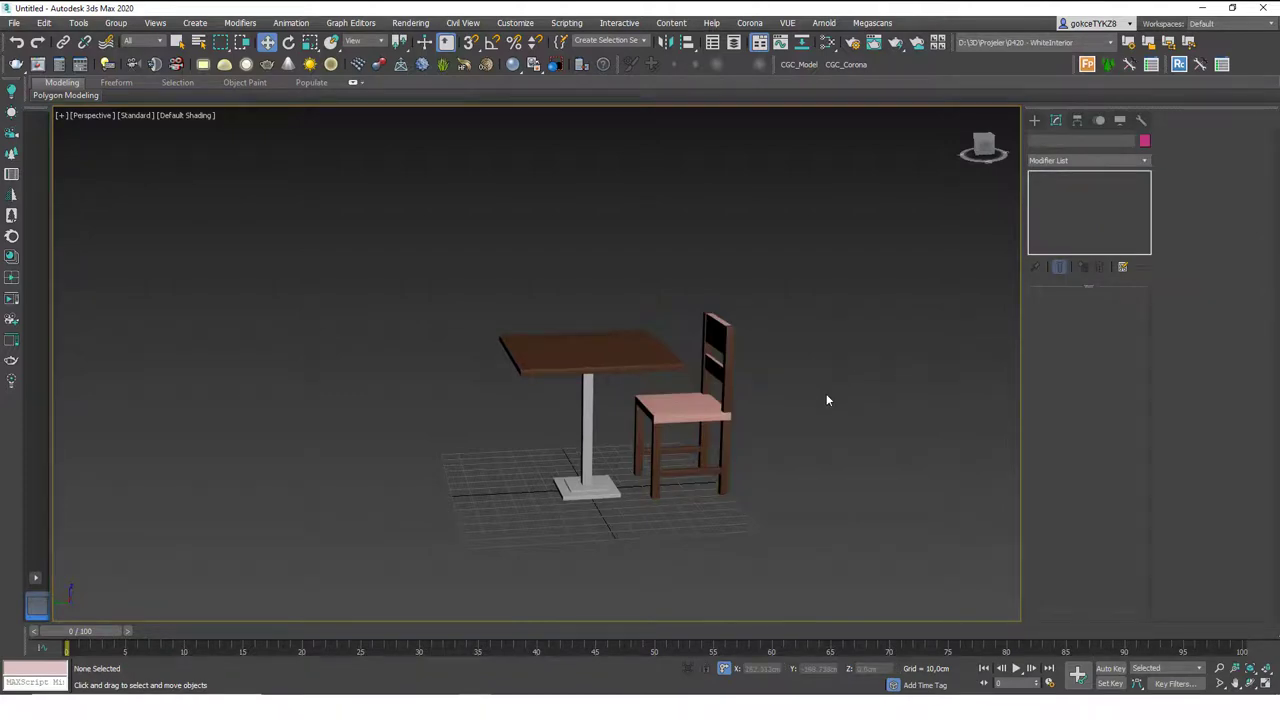
Step: Examine the chair's upper backrest corner with edged faces shown, switching its Chamfer modifier off and on to compare
middle_click_drag(638, 346, 742, 330, "alt")
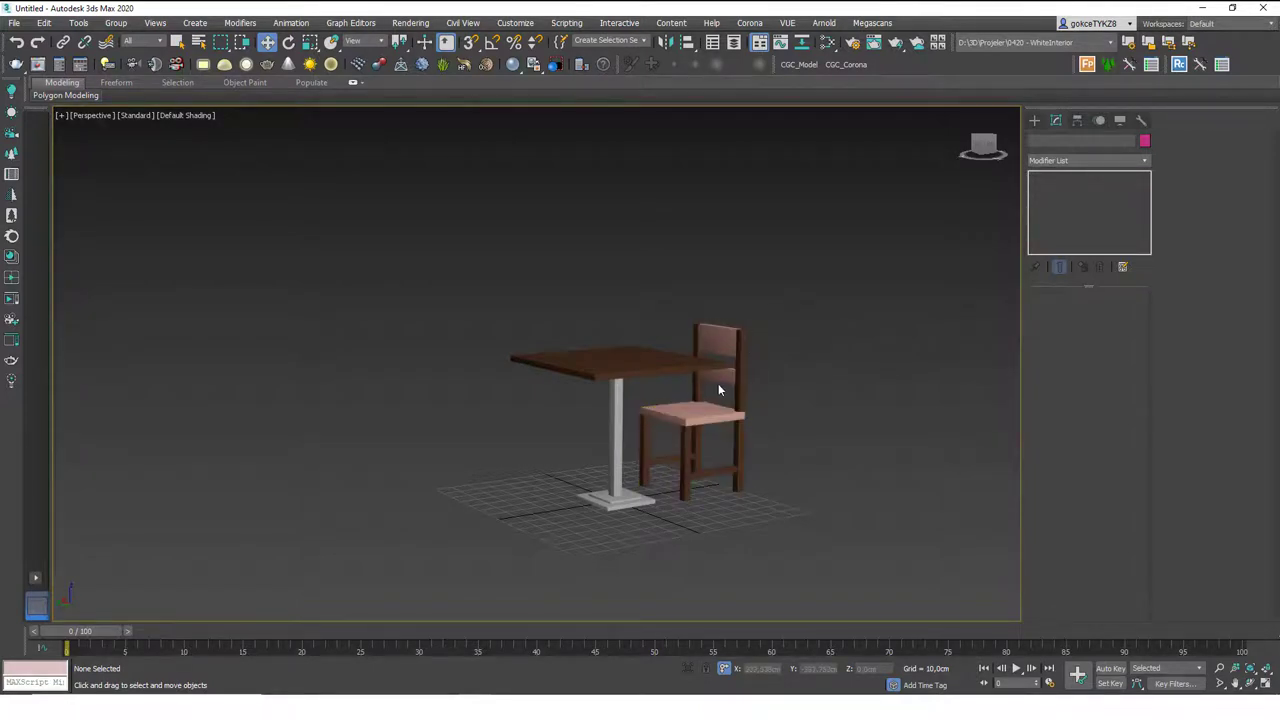
scroll(729, 365, "up", 10)
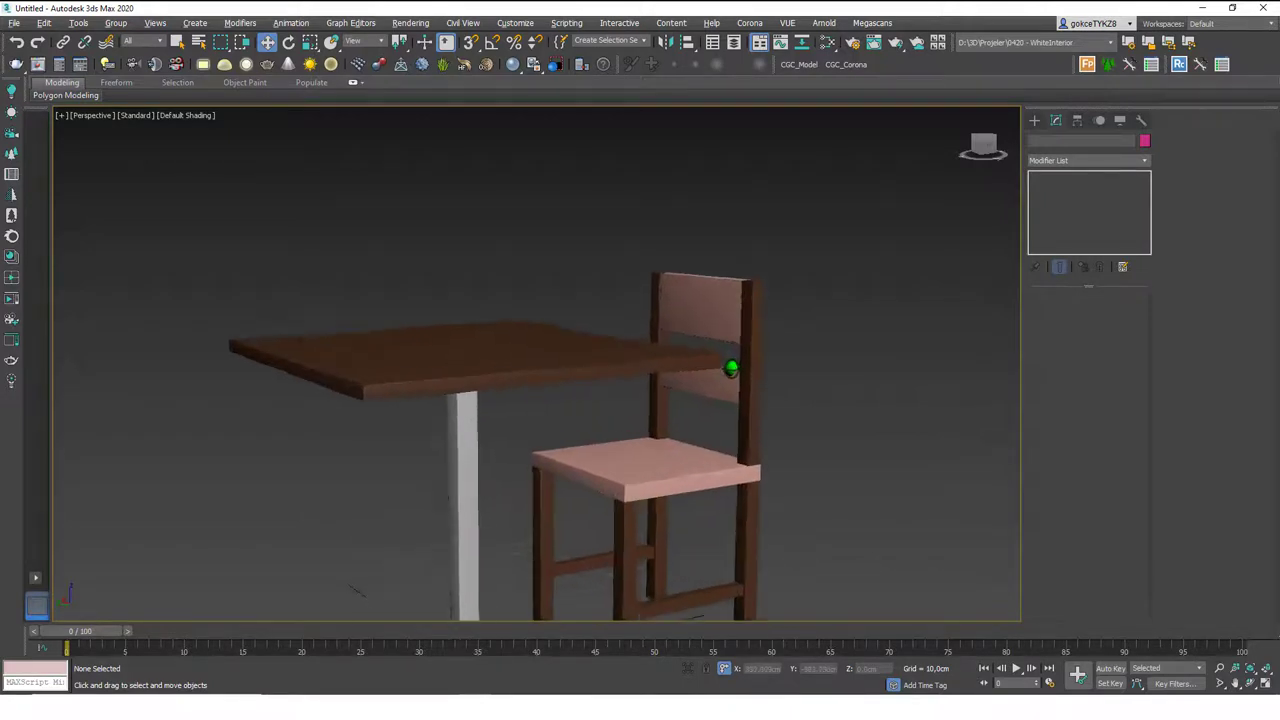
scroll(781, 224, "up", 5)
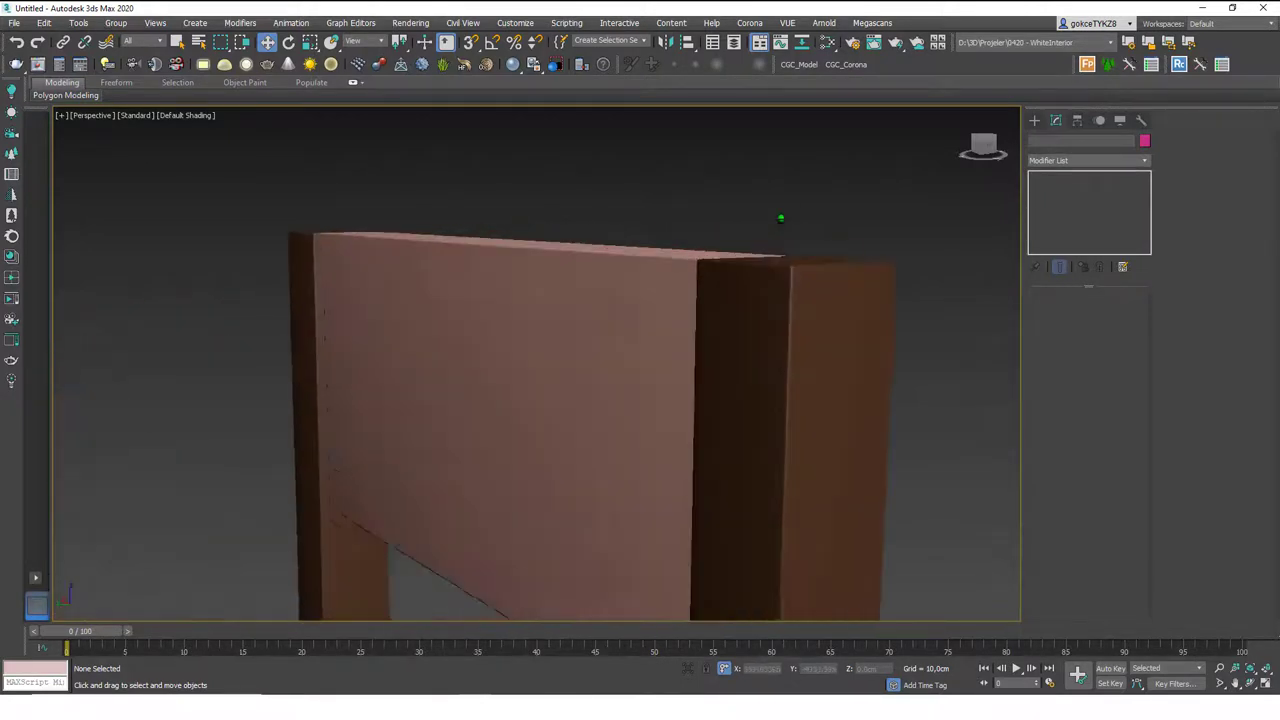
key("F4")
scroll(795, 272, "up", 2)
scroll(795, 272, "up", 3)
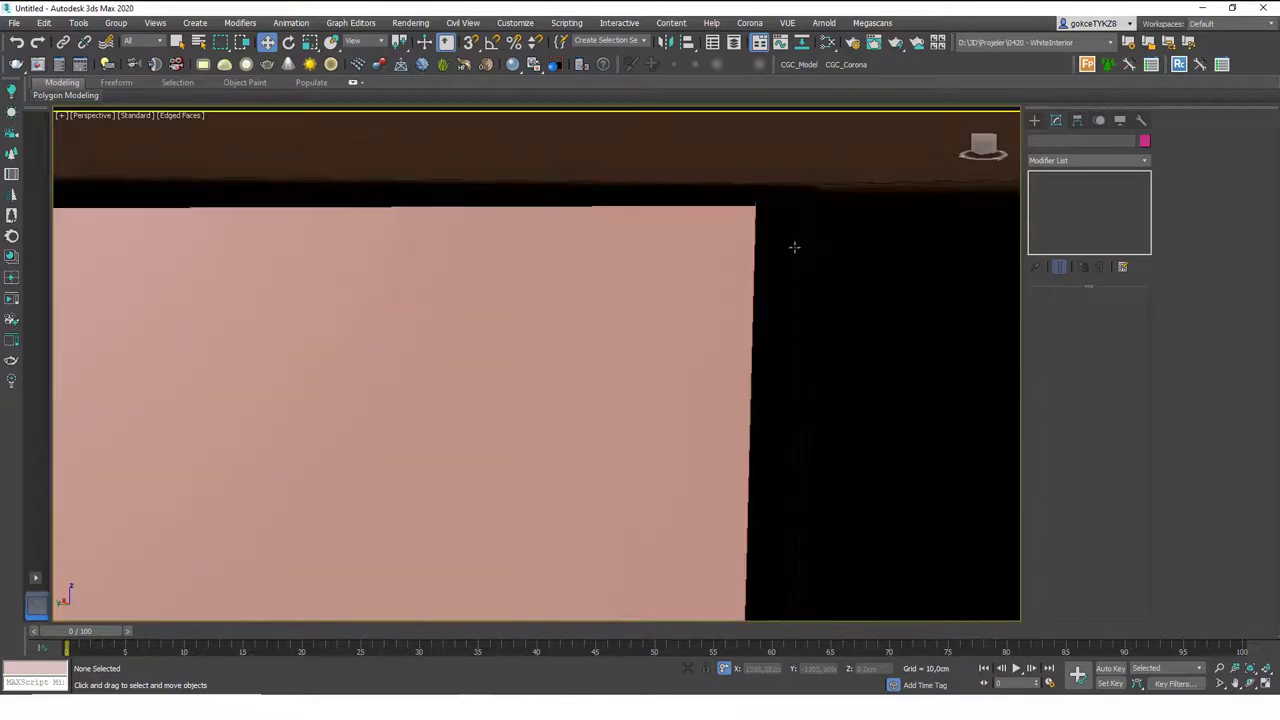
scroll(794, 250, "down", 2)
scroll(760, 275, "down", 1)
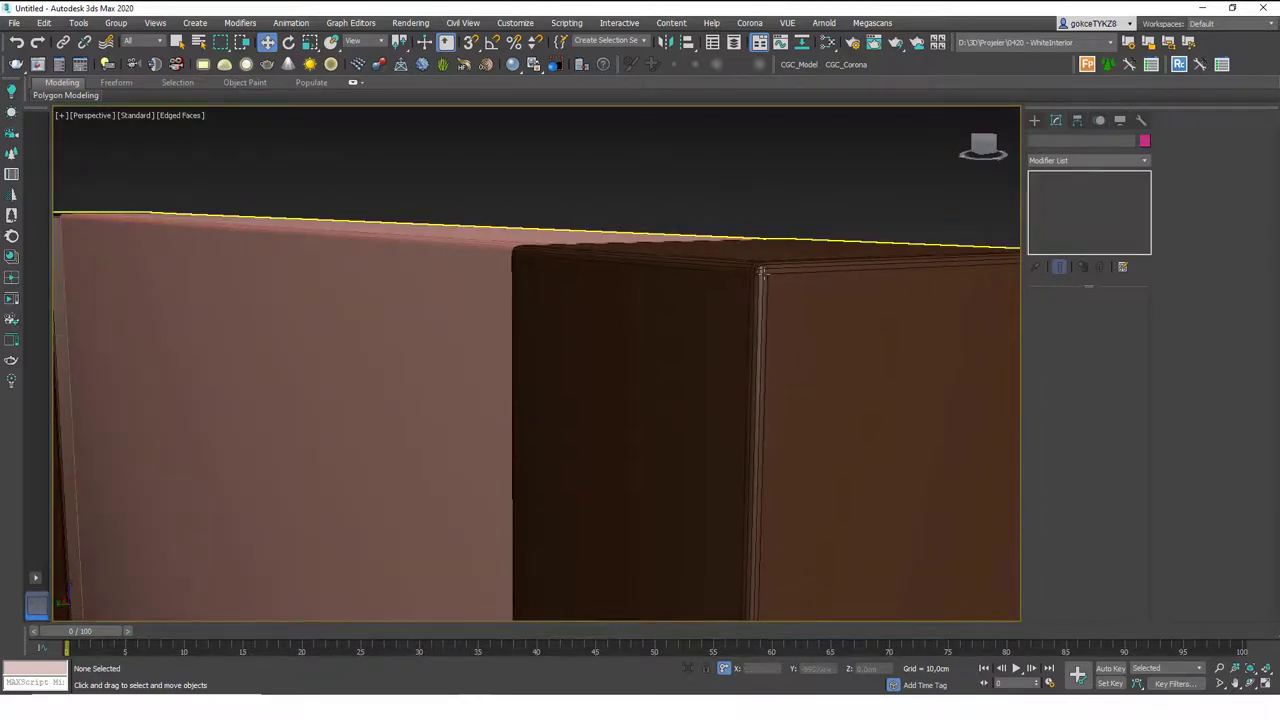
left_click(750, 279)
left_click(1036, 178)
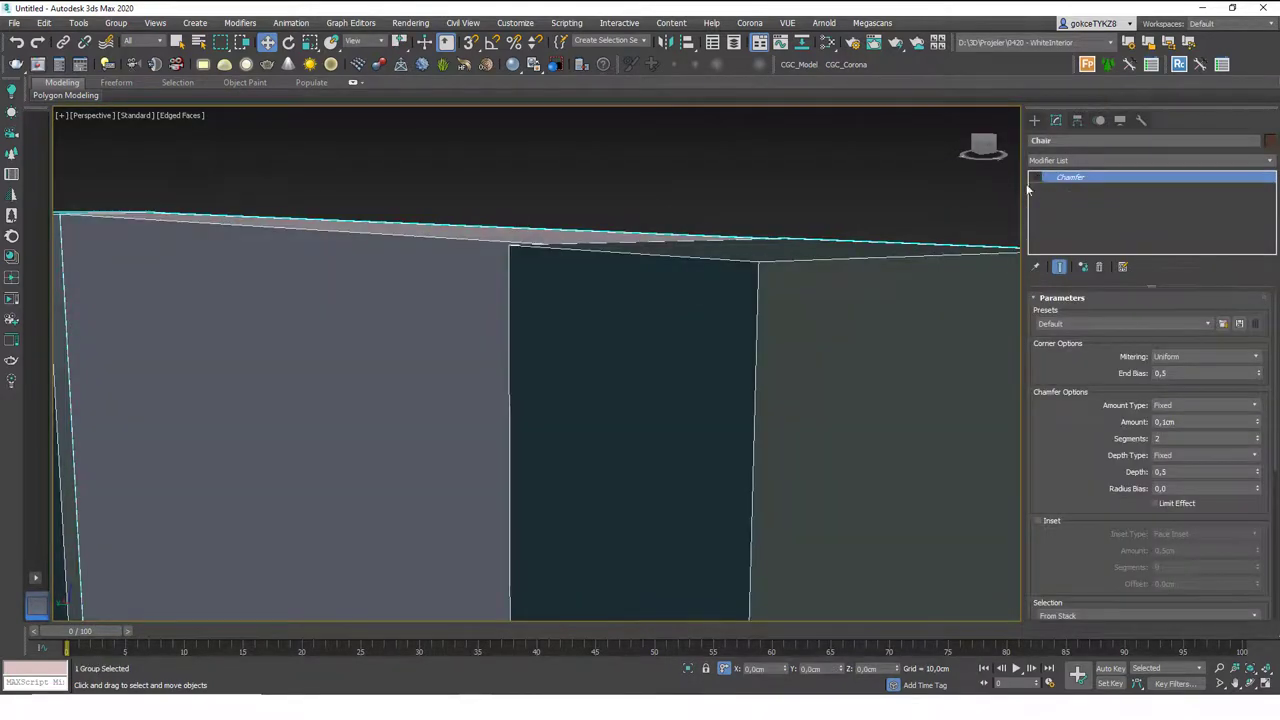
left_click(1036, 177)
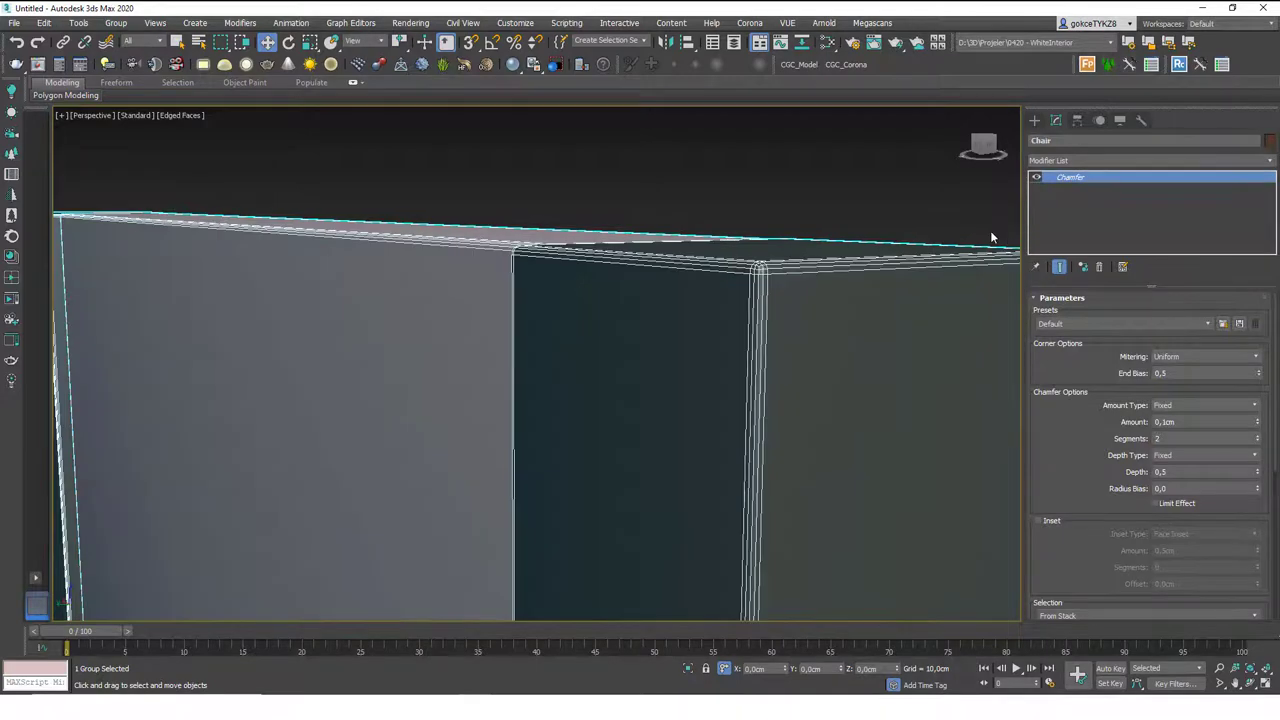
left_click(920, 220)
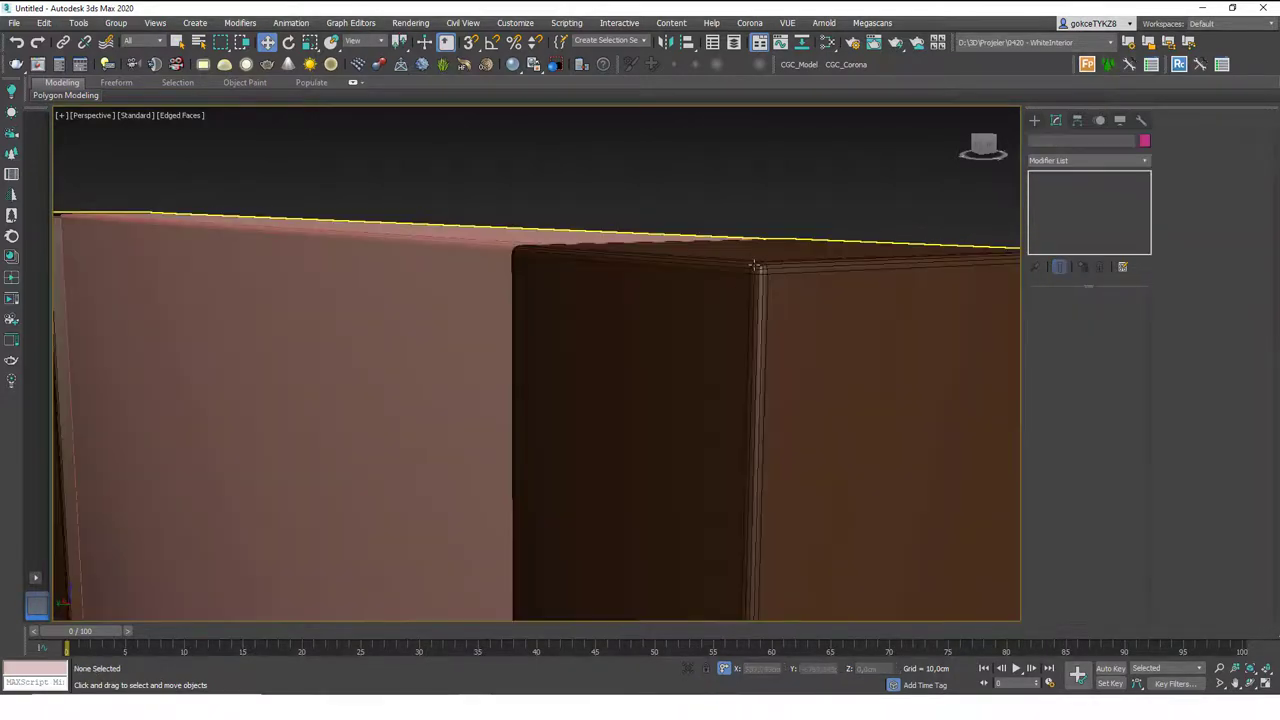
Step: Move only the Chair group's pivot to the table's centre by setting its absolute Y position to 0
scroll(790, 388, "down", 5)
scroll(790, 388, "down", 6)
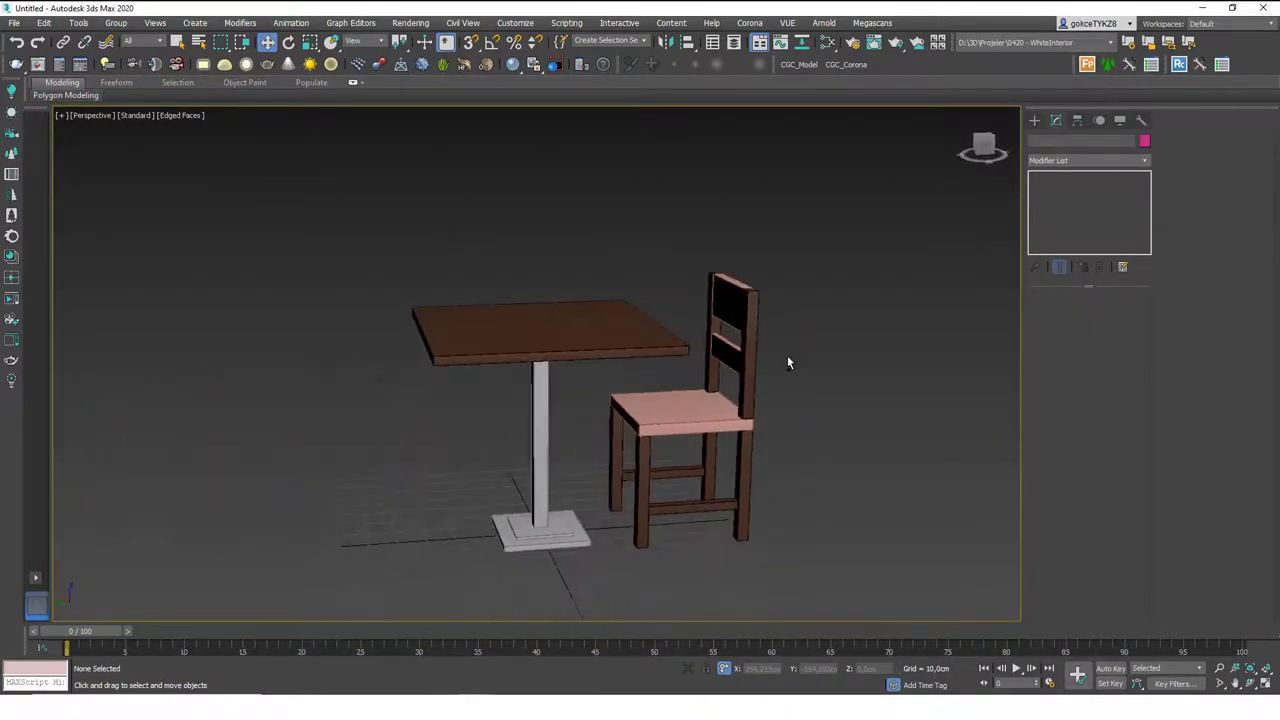
left_click(741, 447)
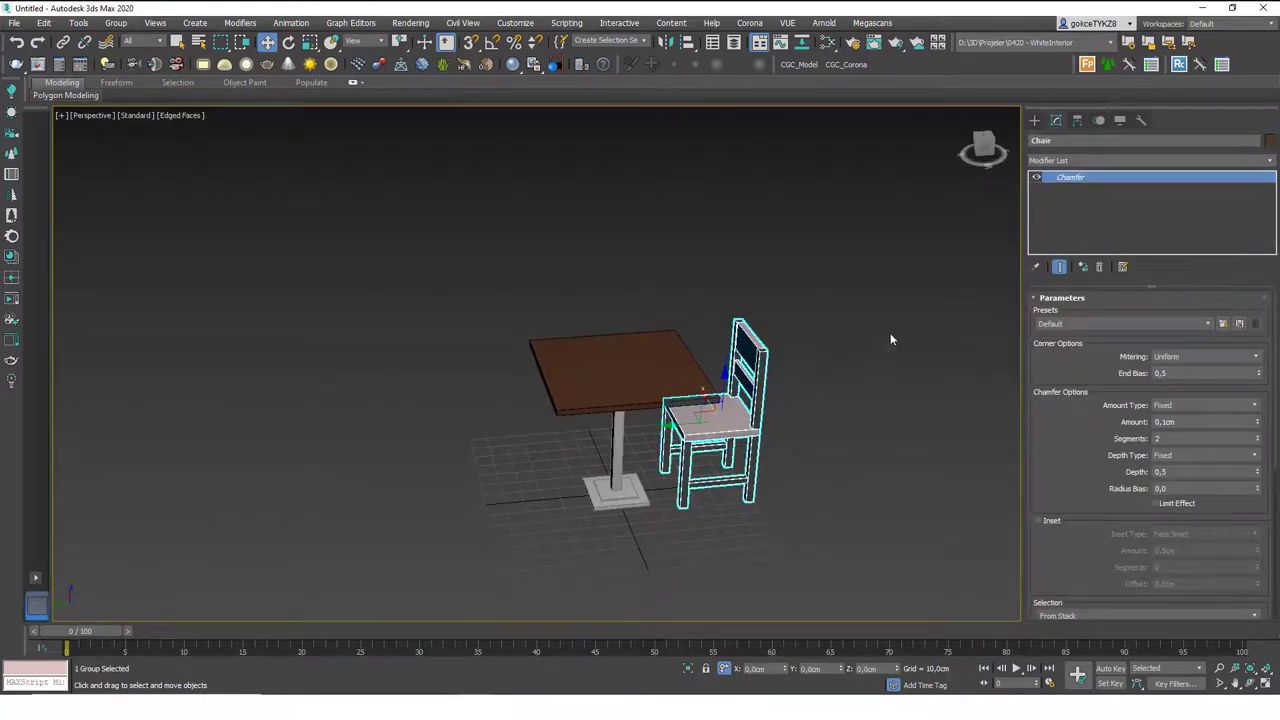
left_click(1074, 124)
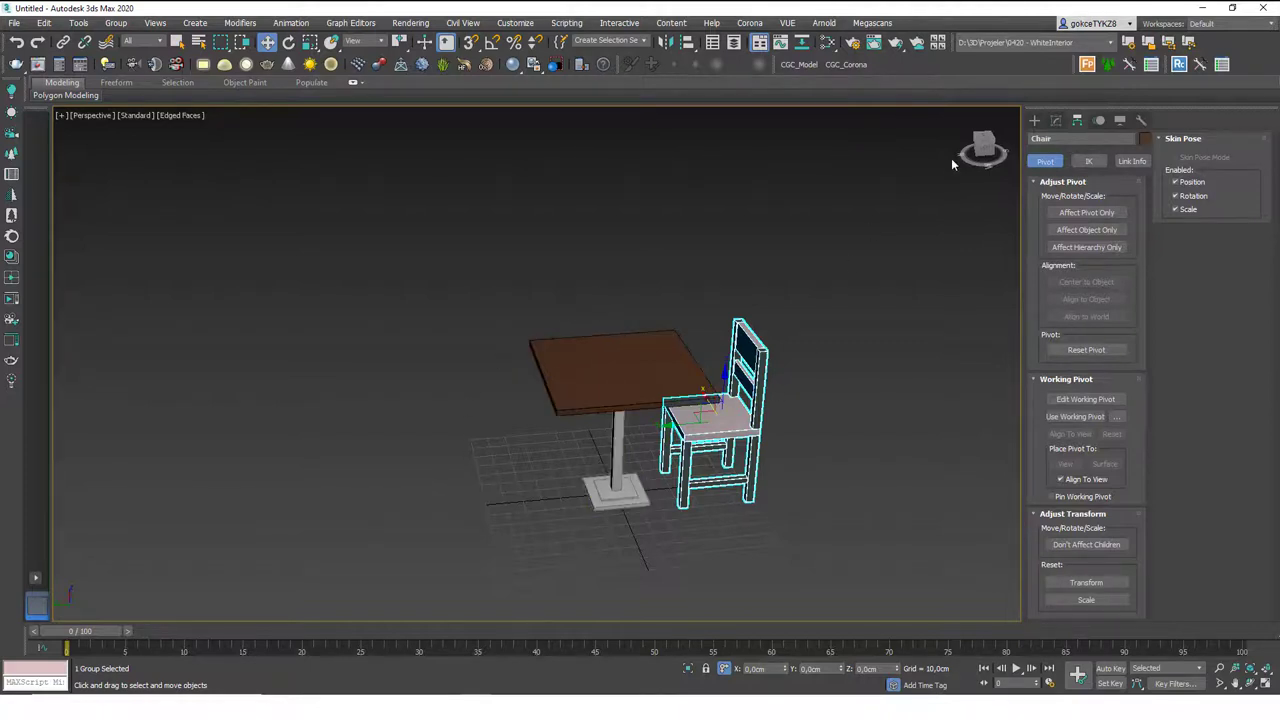
left_click(1065, 214)
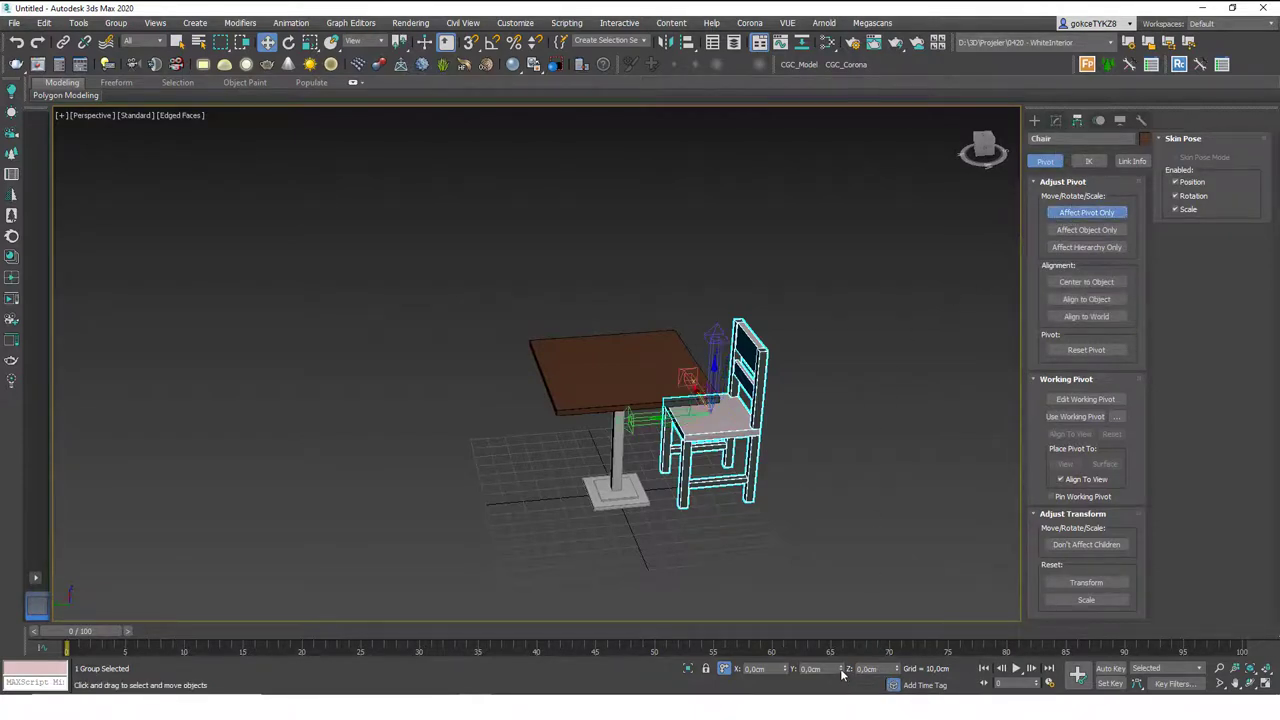
left_click(724, 669)
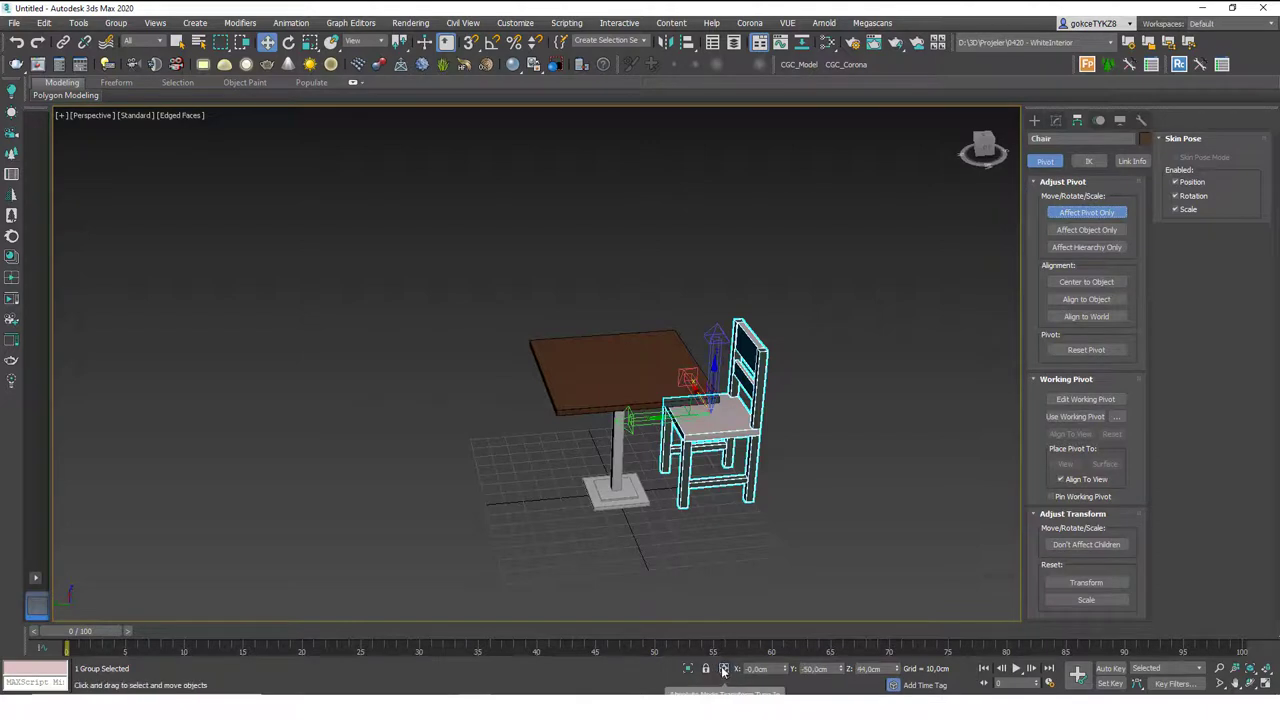
right_click(843, 669)
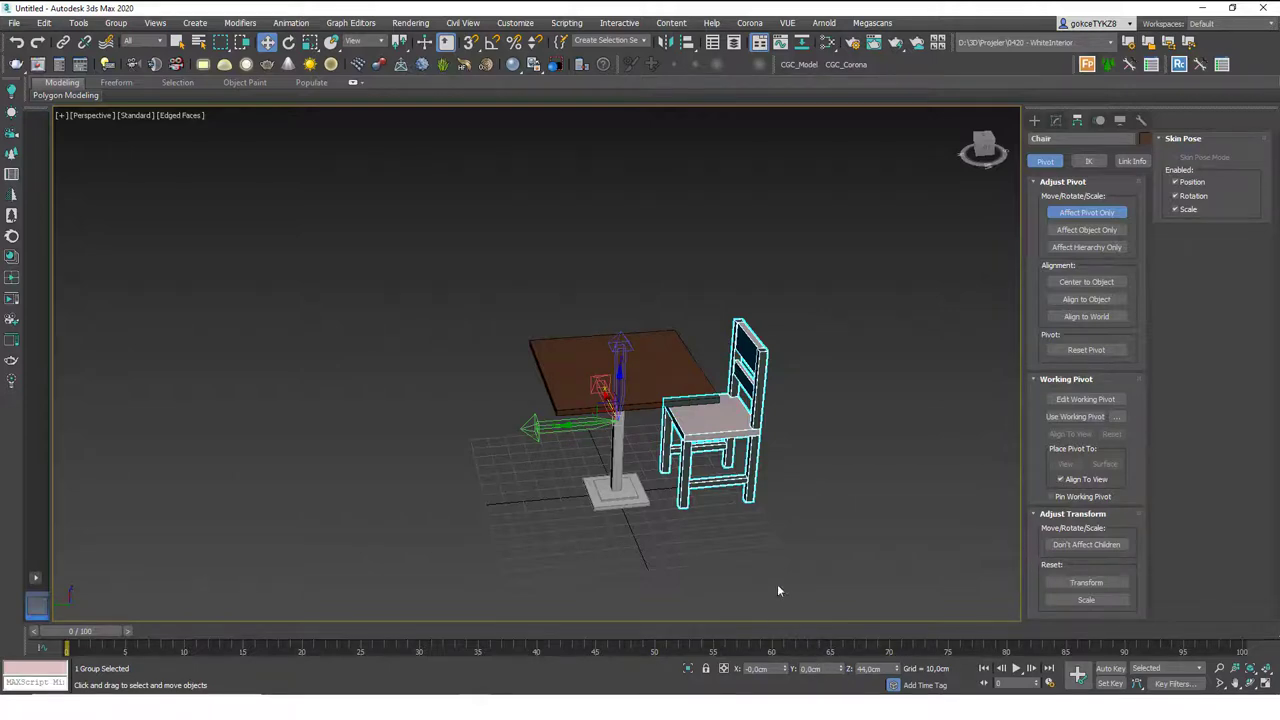
Step: Leave pivot-only editing on the Chair group, recheck its pivot at the table's centre and activate Rotate
left_click(1080, 210)
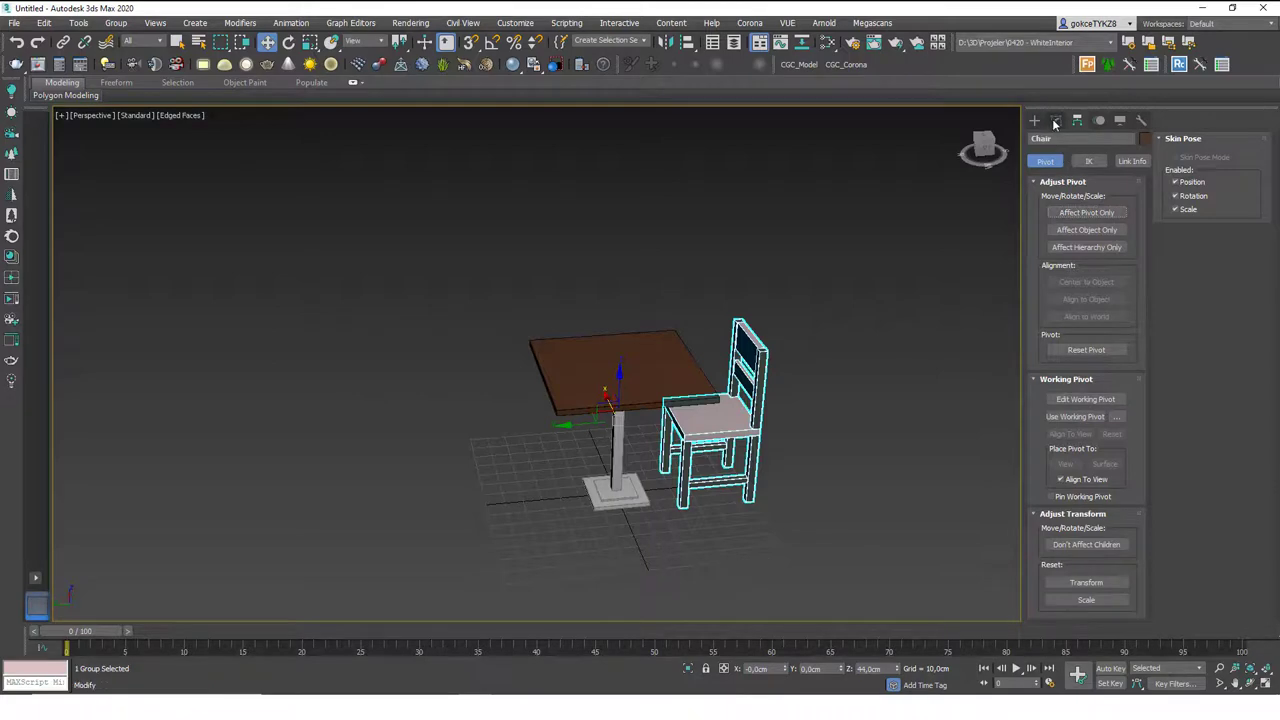
left_click(1056, 120)
middle_click_drag(707, 420, 612, 450, "alt")
key("e")
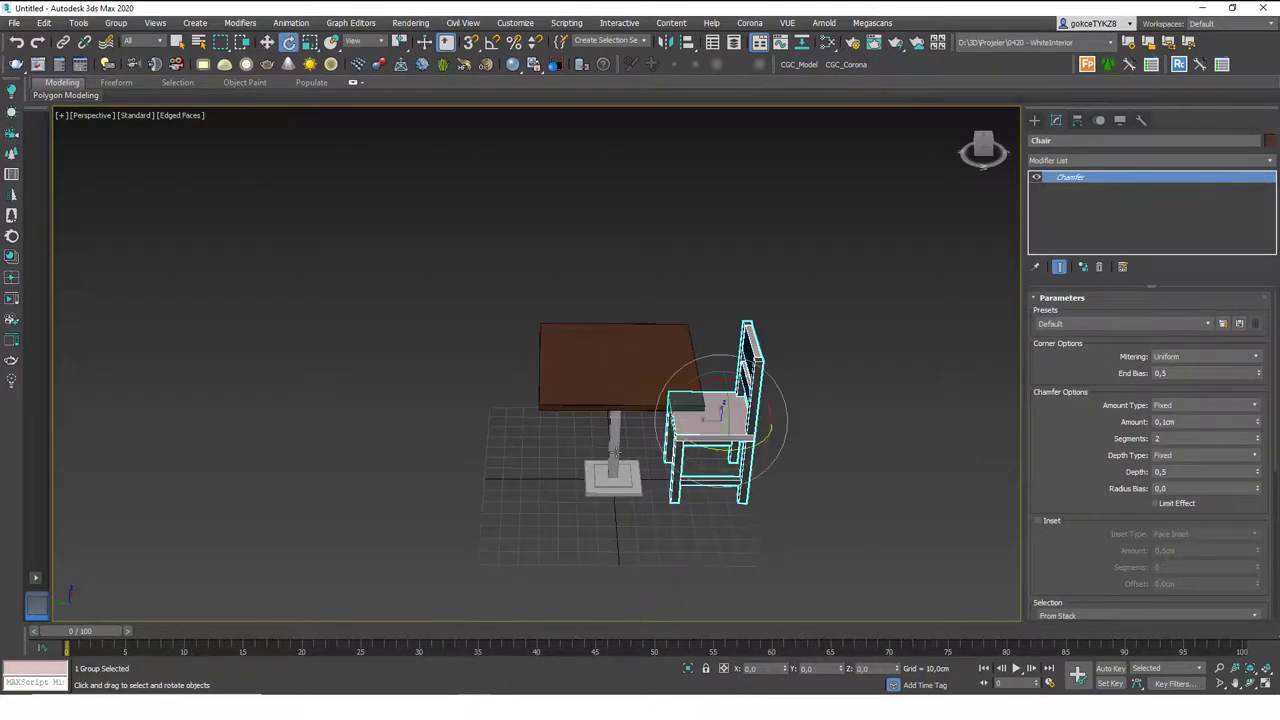
left_click(1077, 120)
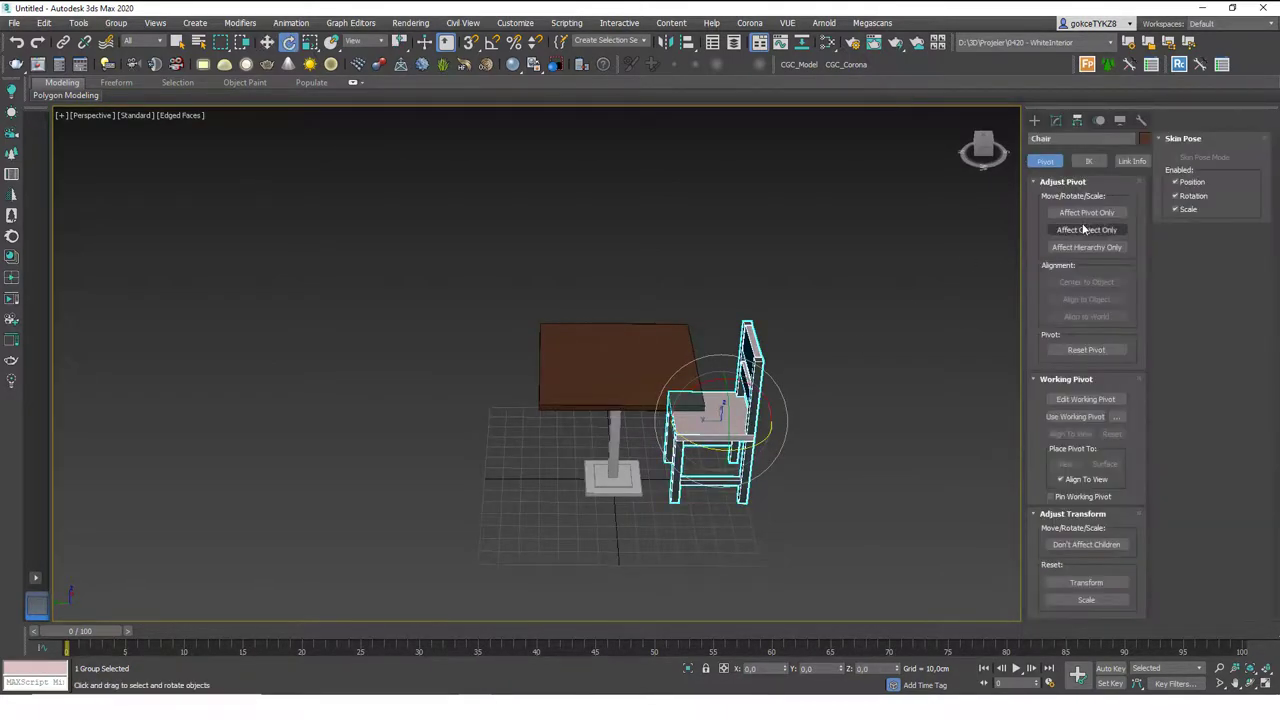
left_click(1087, 212)
key("w")
key("r")
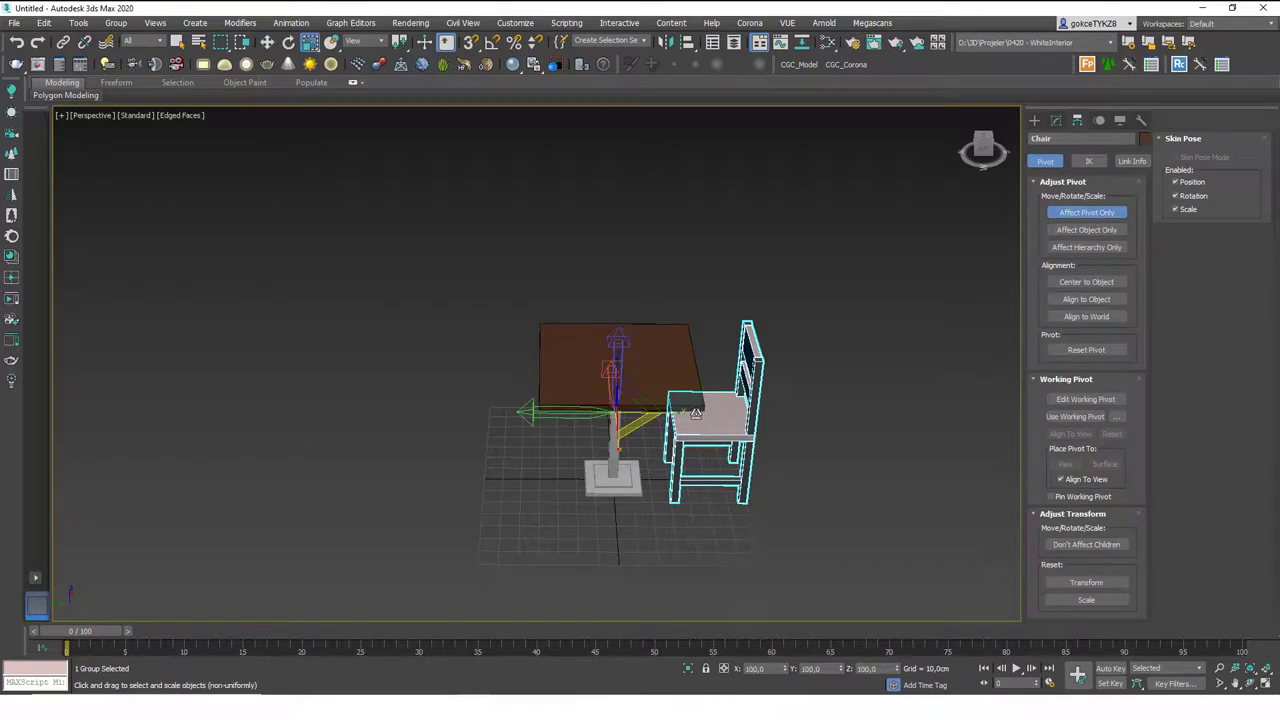
left_click(1087, 212)
left_click(1056, 120)
key("e")
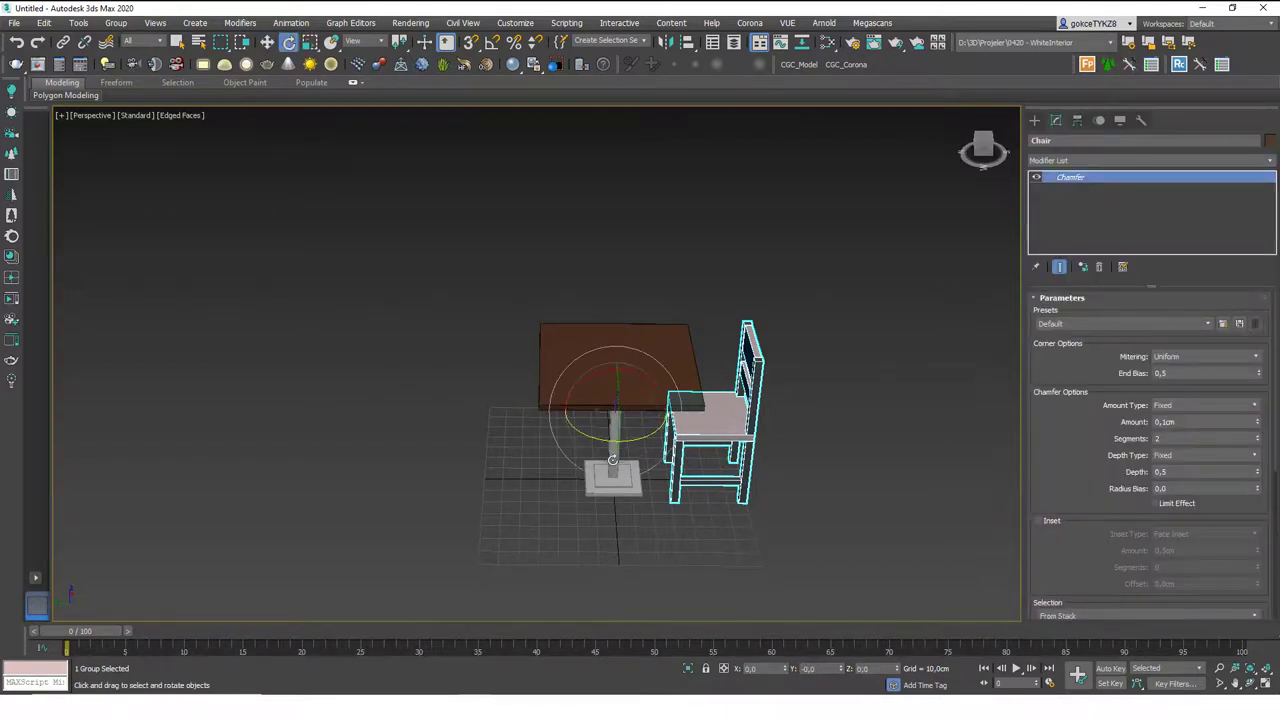
Step: With angle snap on, clone the Chair group around the table in 90° rotations as three instances
middle_click_drag(634, 436, 681, 479, "alt")
left_click(490, 44)
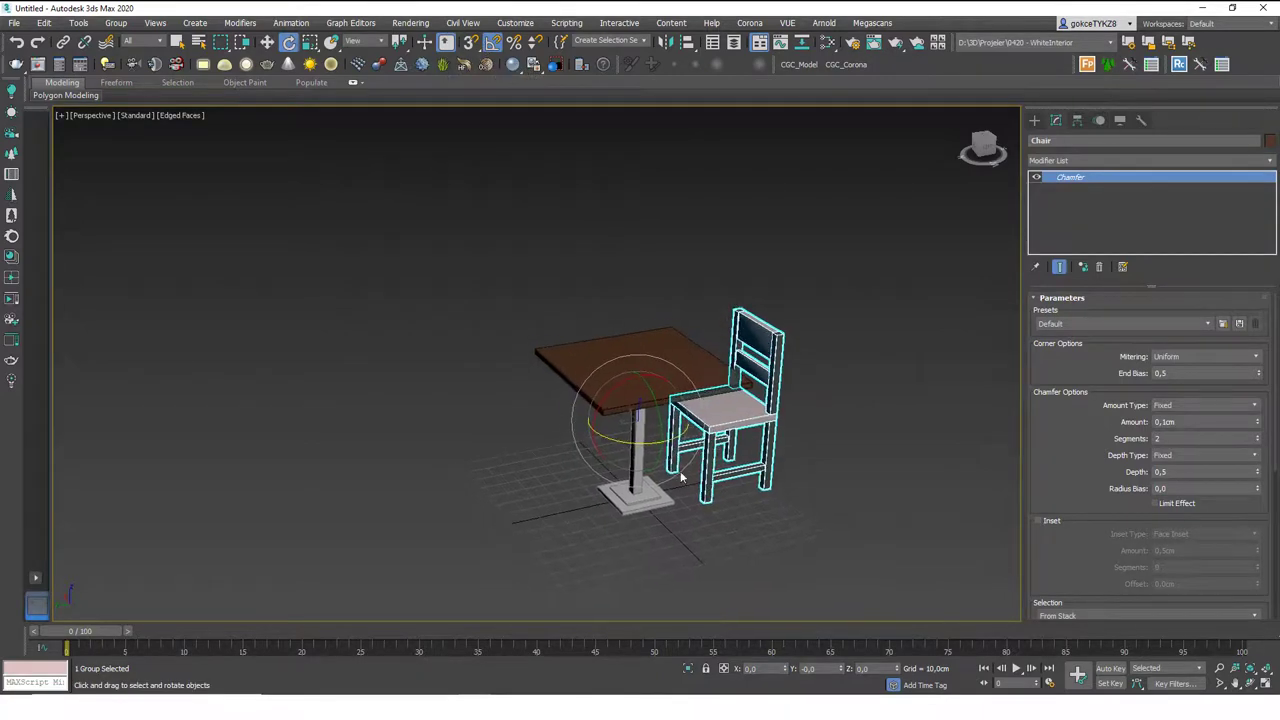
left_click_drag(639, 443, 700, 431, "shift")
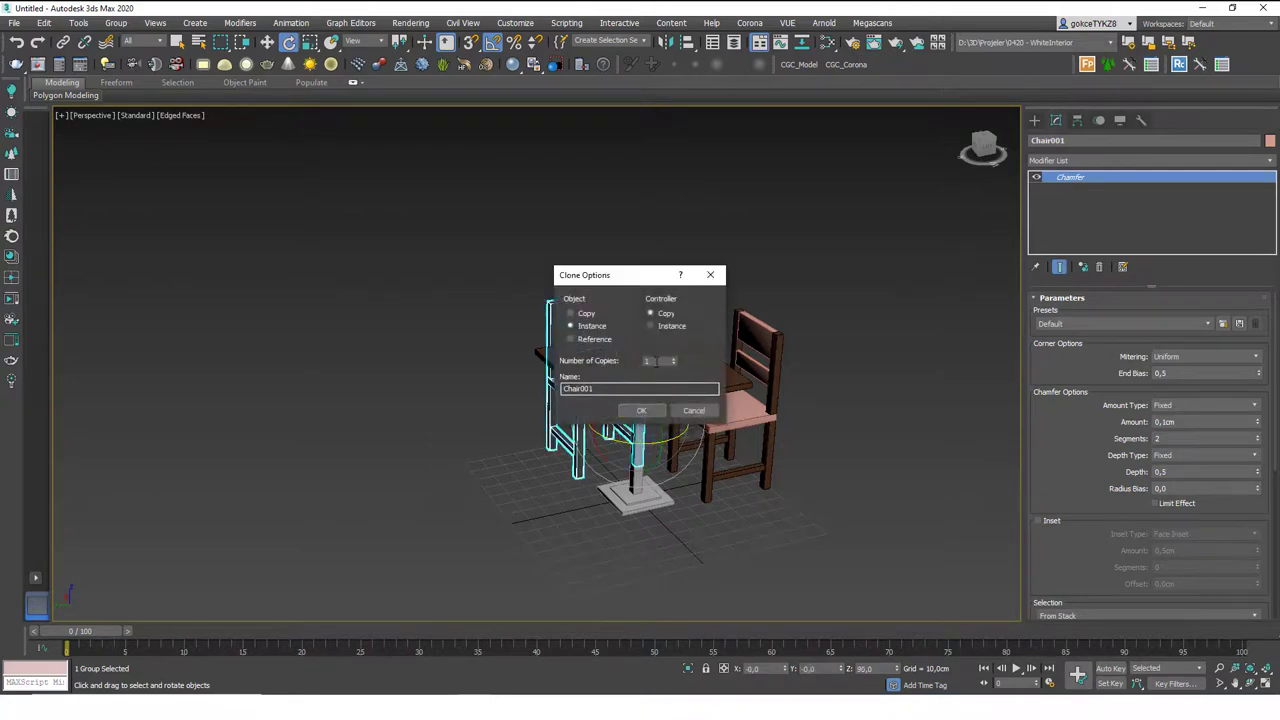
left_click(642, 411)
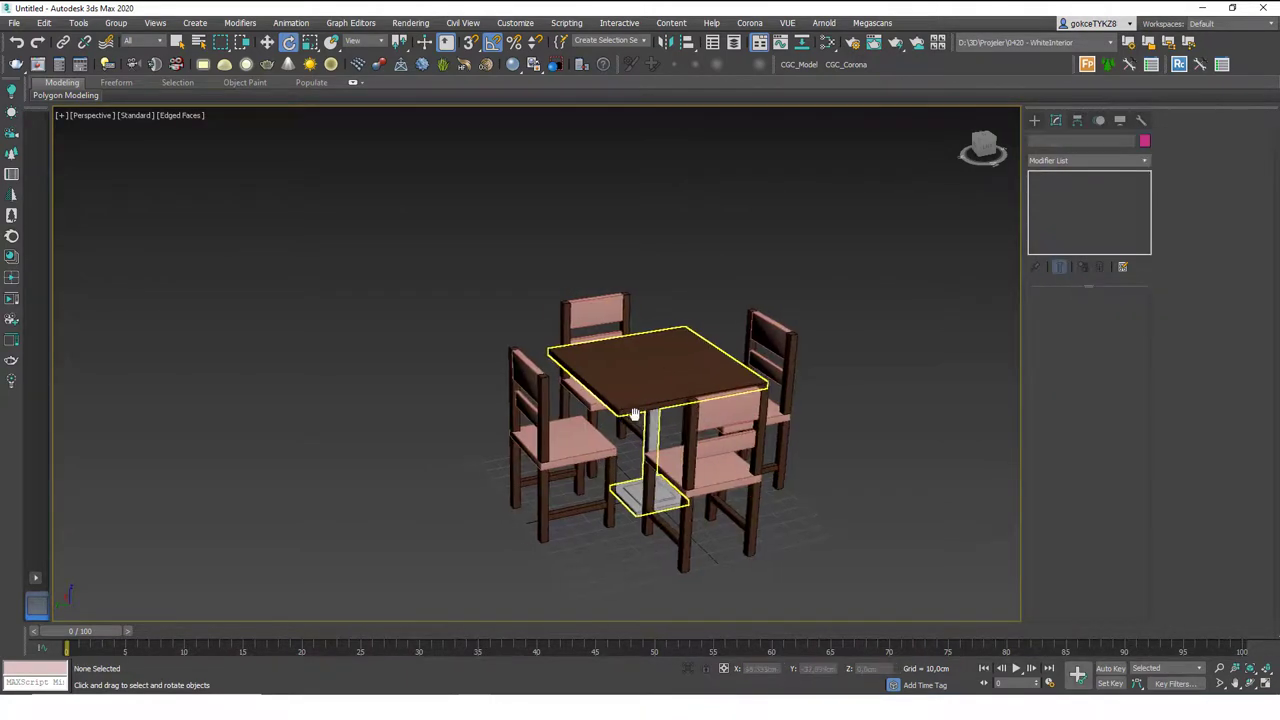
Step: Turn off edged faces to view the table with its surrounding chairs in plain shading
scroll(665, 405, "down", 5)
mouse_move(651, 418)
middle_mouse_down("alt")
mouse_move(688, 415)
mouse_move(622, 416)
middle_mouse_up("alt")
key("F4")
scroll(621, 422, "up", 4)
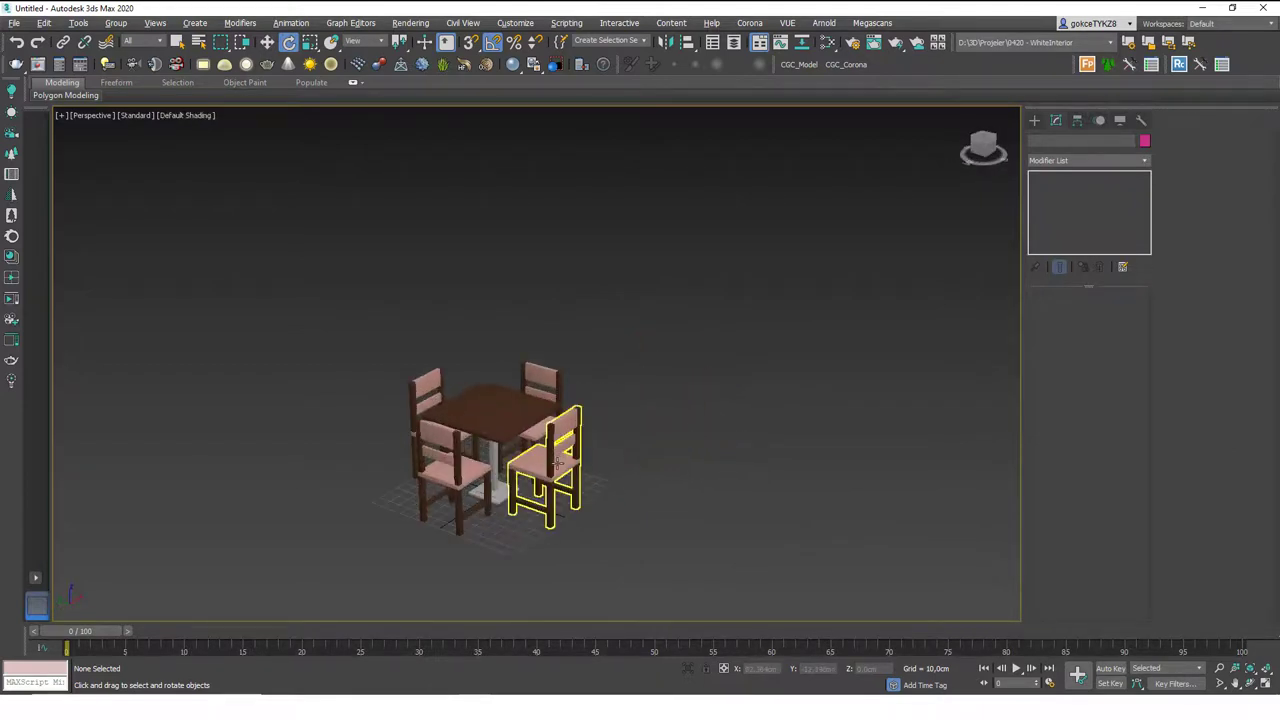
Step: Check how the chairs sit against the table and undo the rotated chair copies
left_click(515, 468)
key("w")
middle_click_drag(591, 440, 681, 431, "alt")
left_click(603, 430)
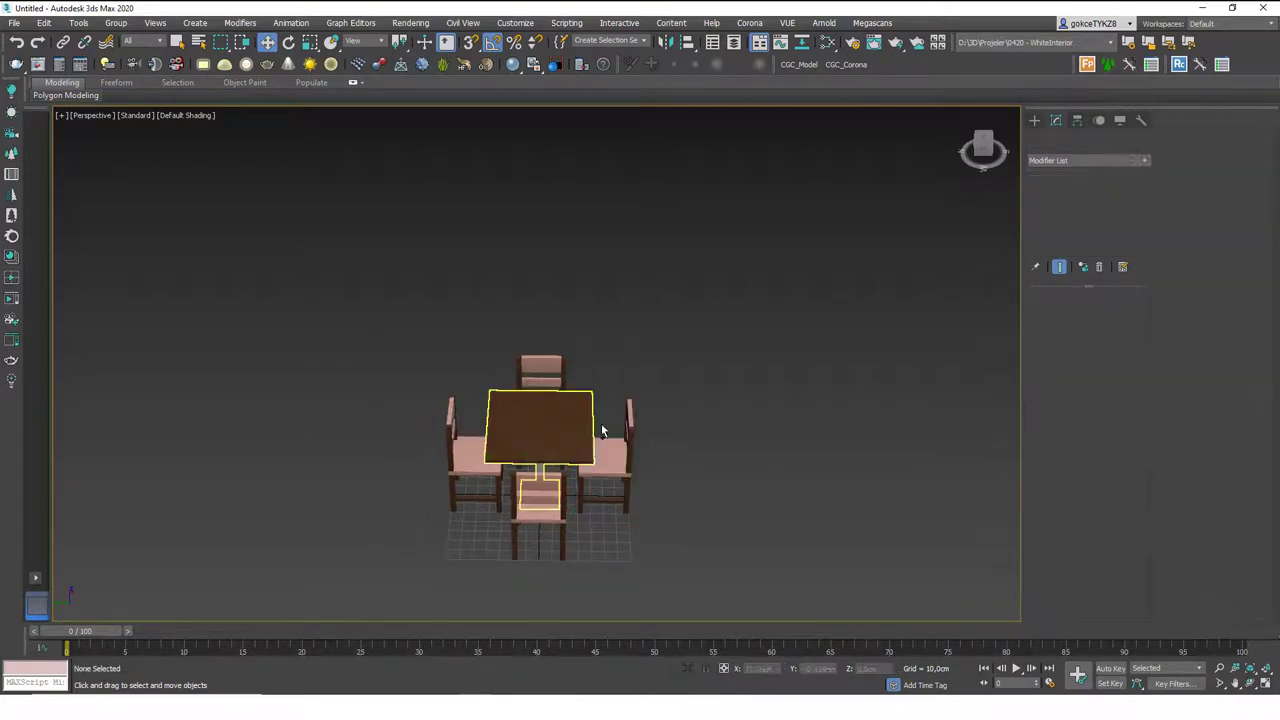
left_click(545, 492)
key("ctrl+z")
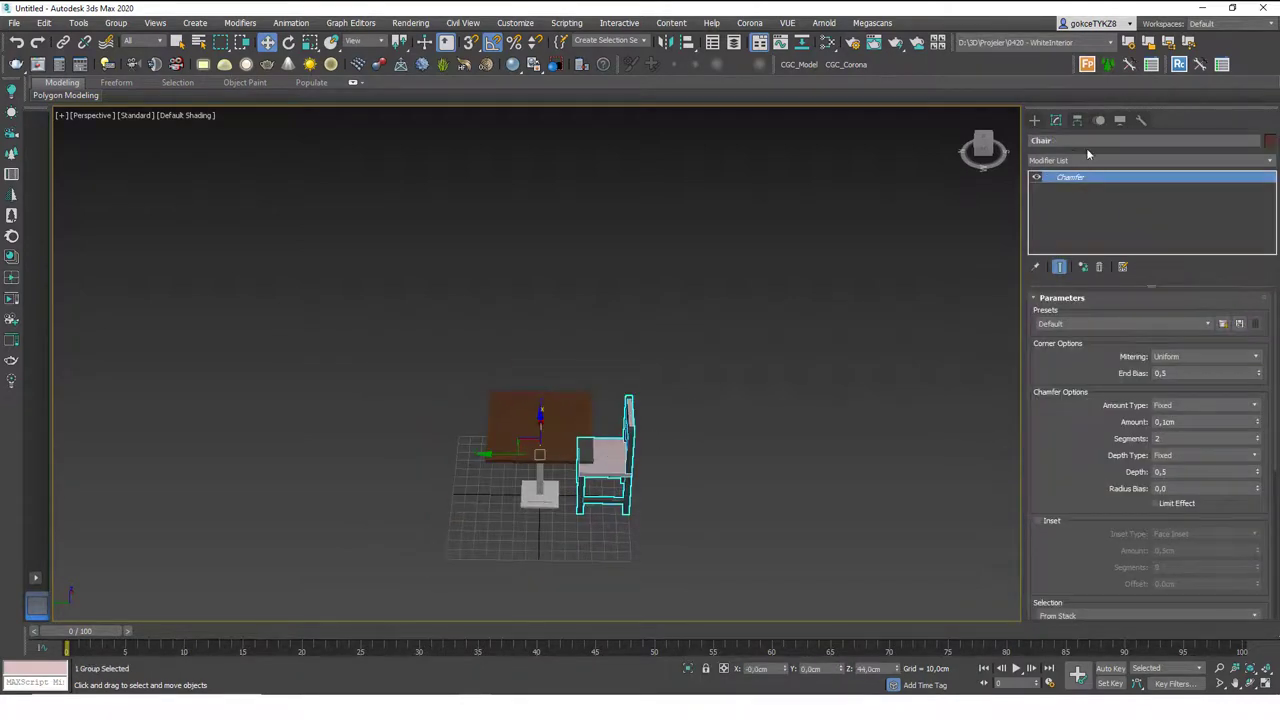
Step: Move the original Chair group away from the table by setting its Y position to -10 cm
left_click_drag(503, 455, 514, 455)
left_click(819, 668)
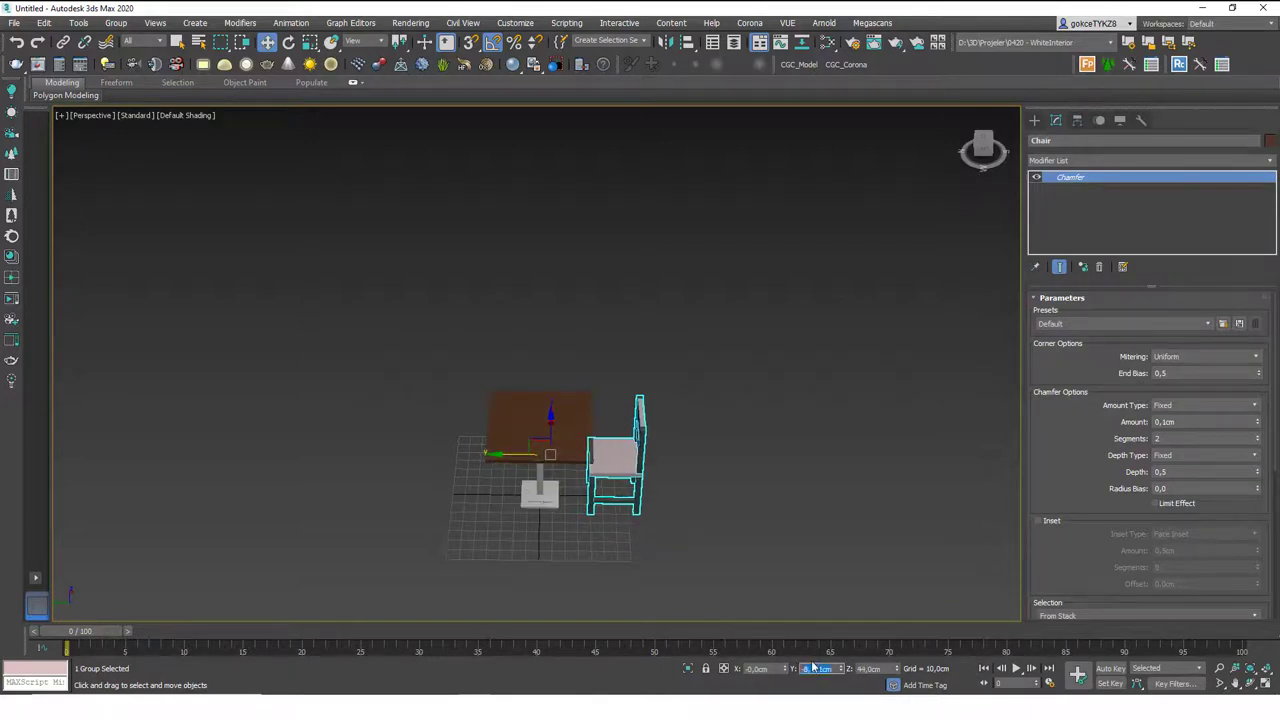
type("-10")
key("Return")
Step: Move only the Chair group's pivot back to the table's centre by resetting its Y position to 0
left_click(1078, 120)
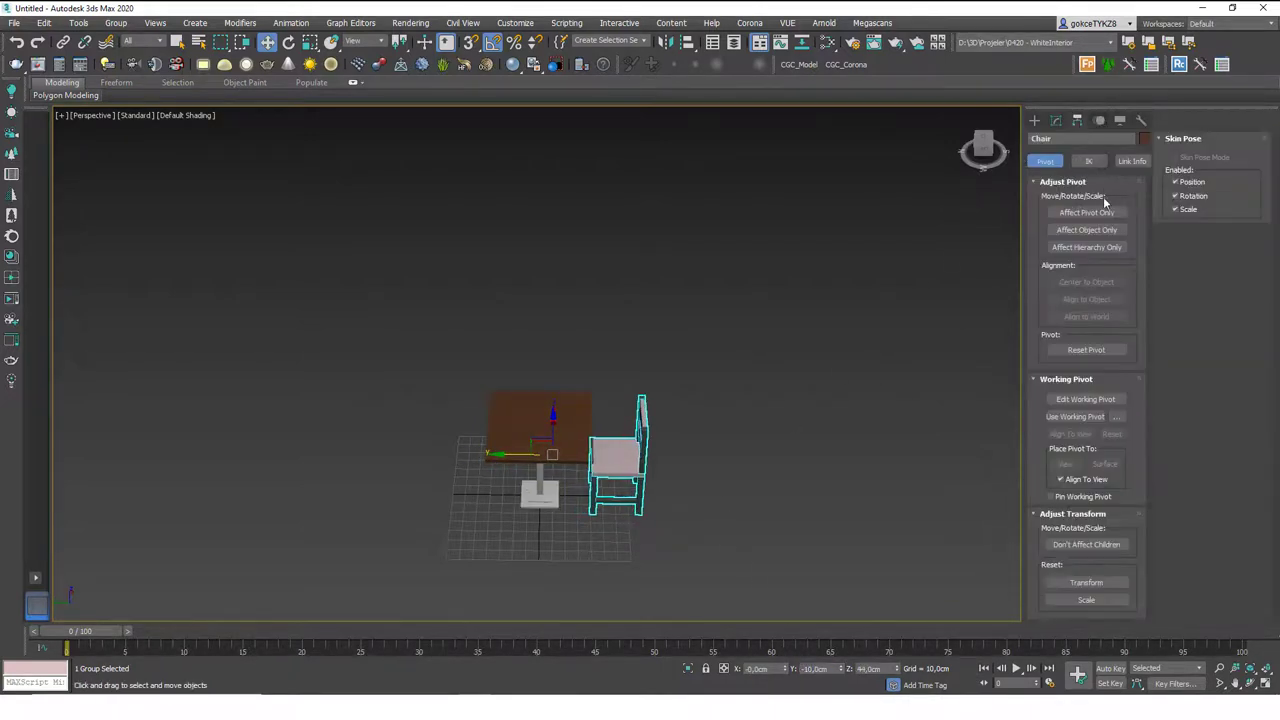
left_click(1090, 212)
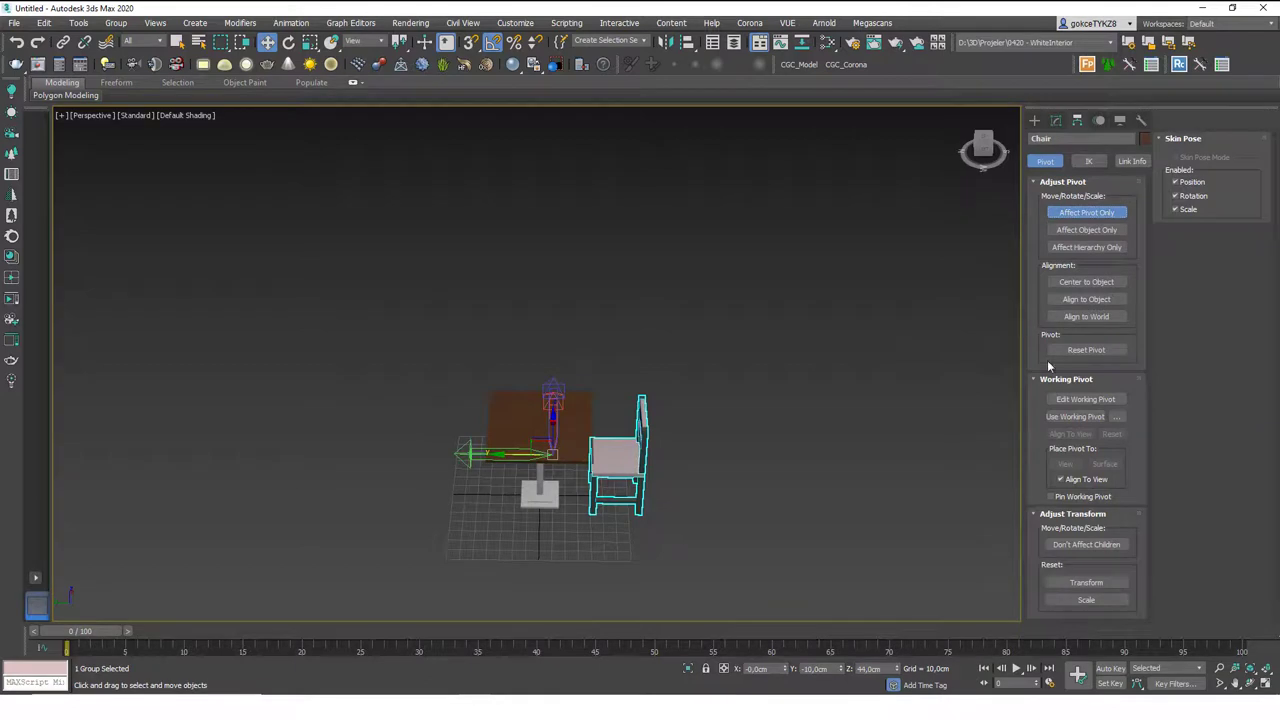
right_click(840, 671)
left_click(1087, 213)
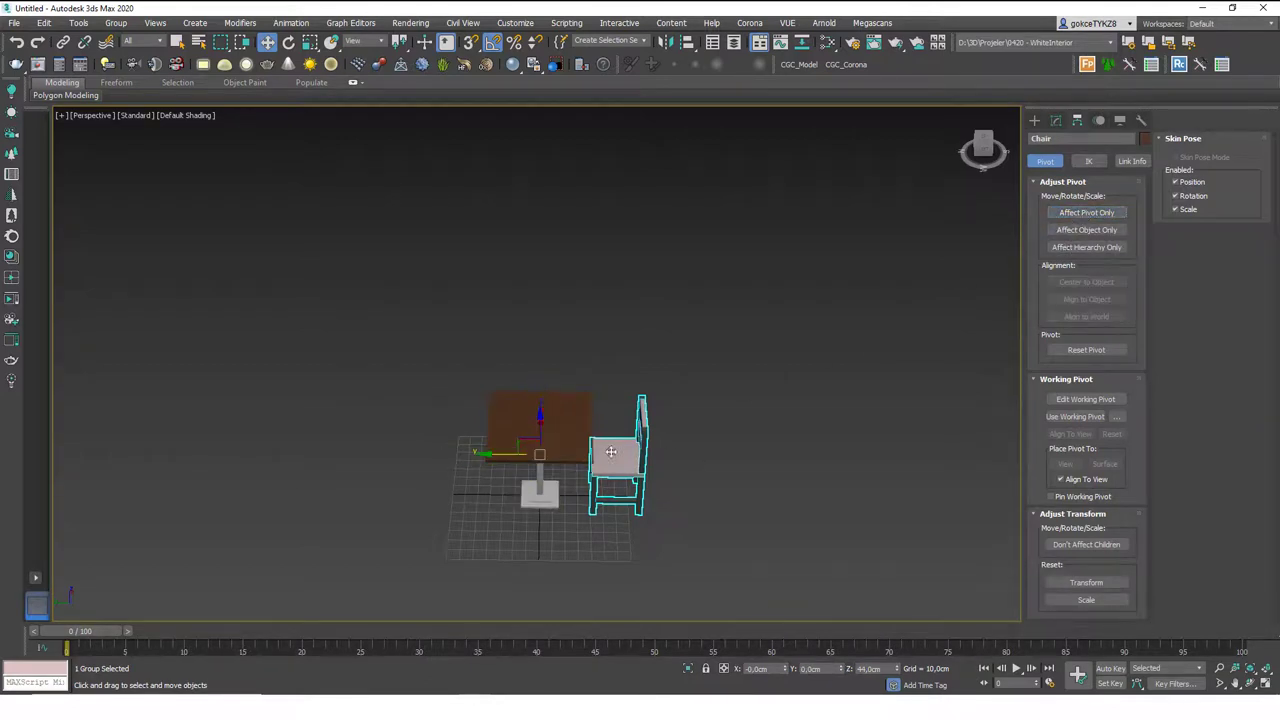
Step: Rotate-clone the repositioned Chair group 90° about the table's centre as three instances, one for each remaining side
key("e")
mouse_move(565, 484)
left_mouse_down("shift")
mouse_move(577, 479)
mouse_move(546, 461)
left_mouse_up("shift")
left_click(673, 359)
left_click(673, 359)
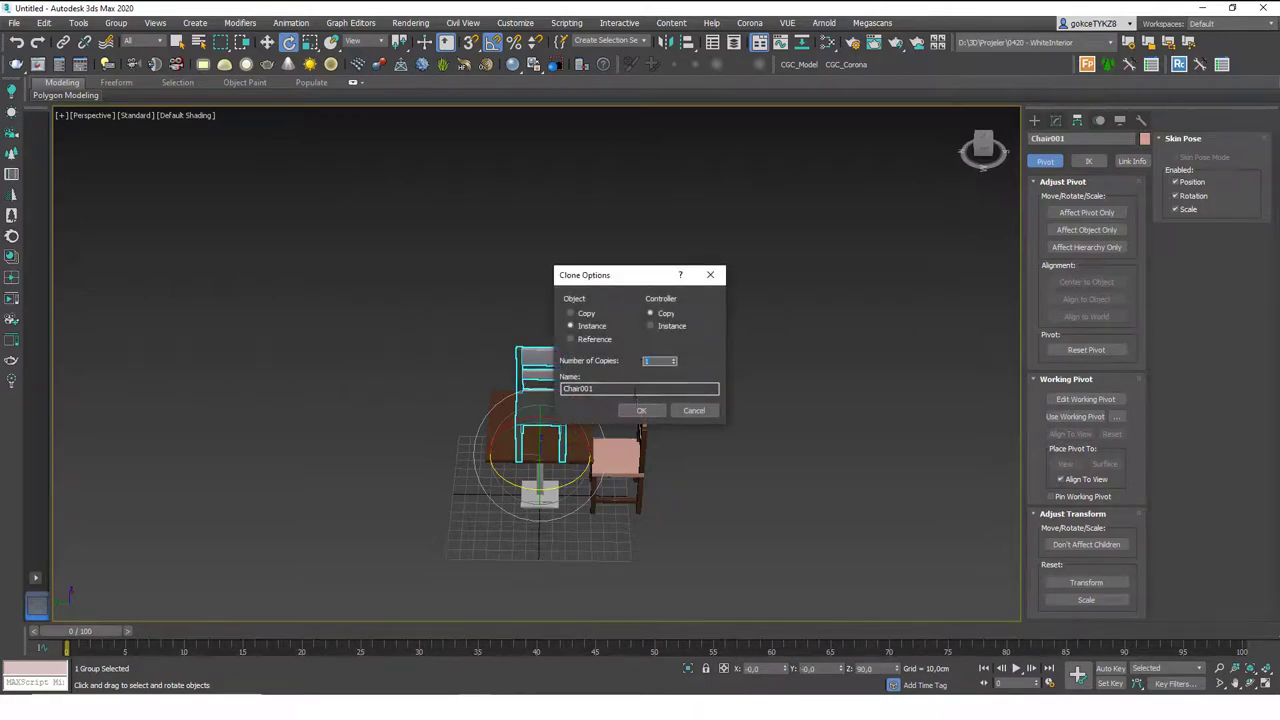
left_click(644, 412)
left_click(605, 411)
mouse_move(604, 411)
middle_mouse_down("alt")
mouse_move(556, 408)
mouse_move(668, 476)
middle_mouse_up("alt")
scroll(556, 408, "down", 2)
middle_click_drag(668, 476, 621, 464, "alt")
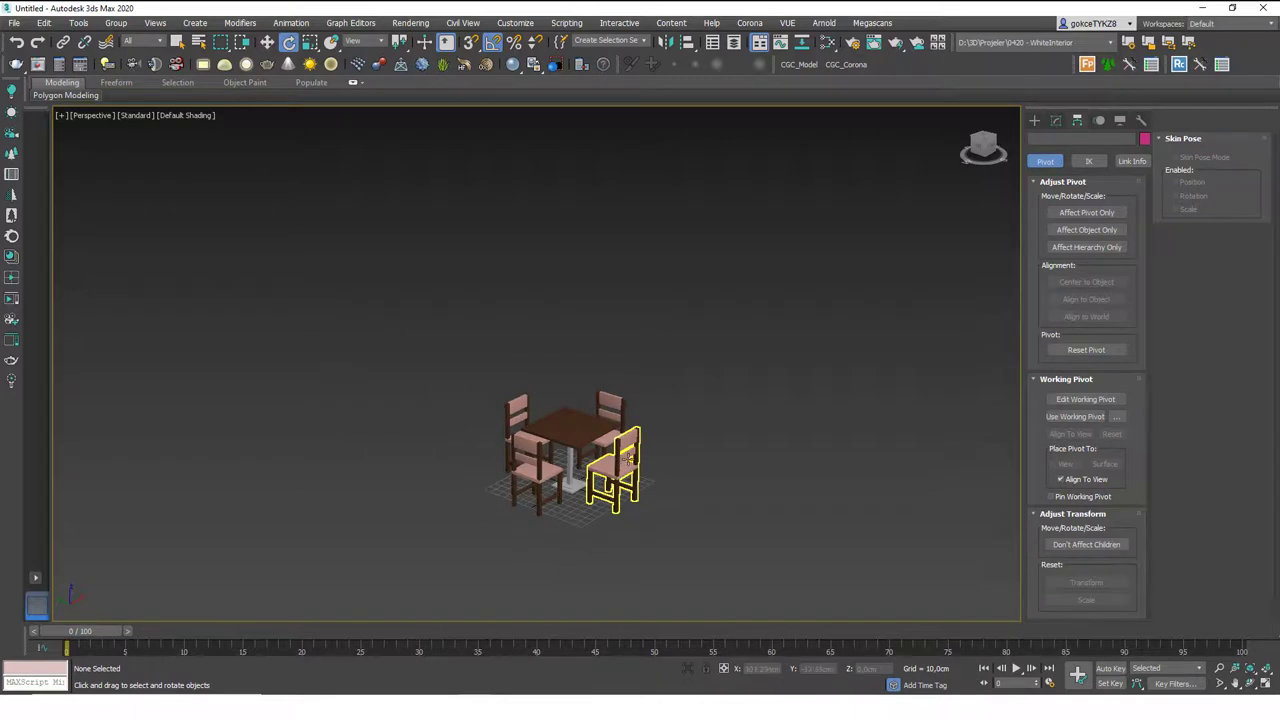
Step: Select the table and all four chairs and group them as TableChairGroup
key("z")
scroll(650, 385, "down", 4)
middle_click_drag(748, 235, 790, 213, "alt")
left_click_drag(372, 563, 370, 561)
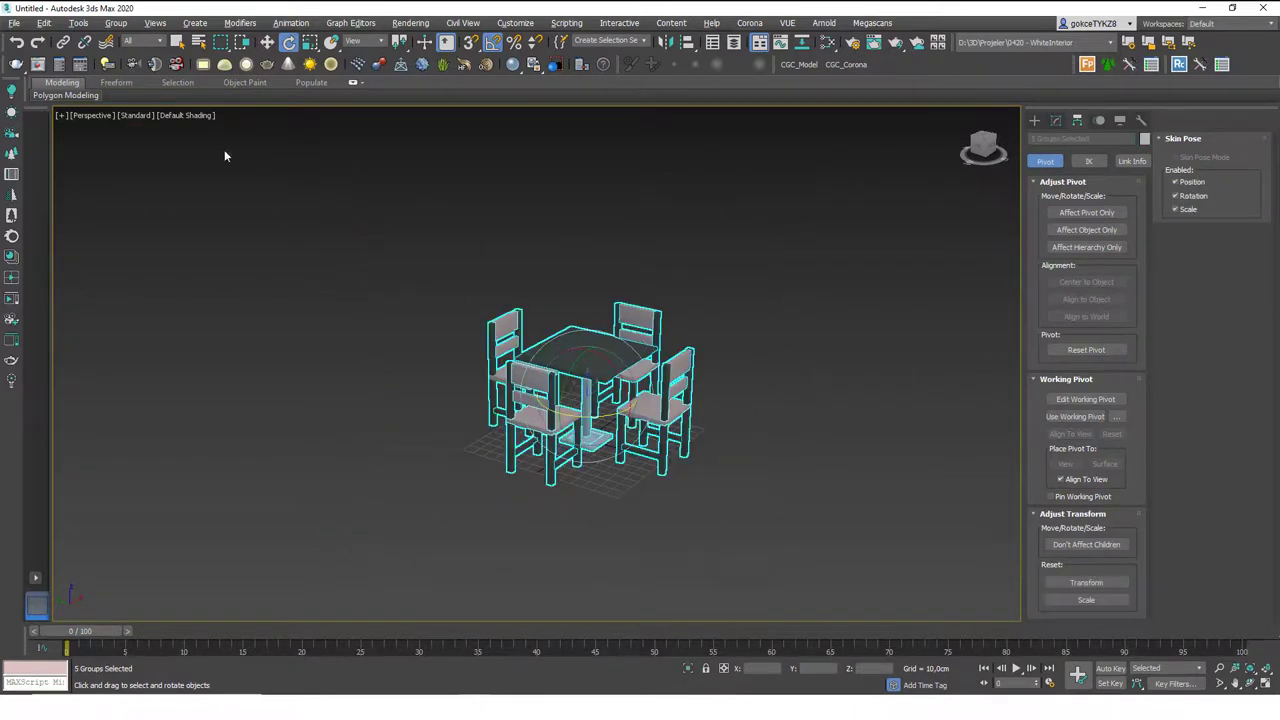
left_click(116, 22)
left_click(126, 47)
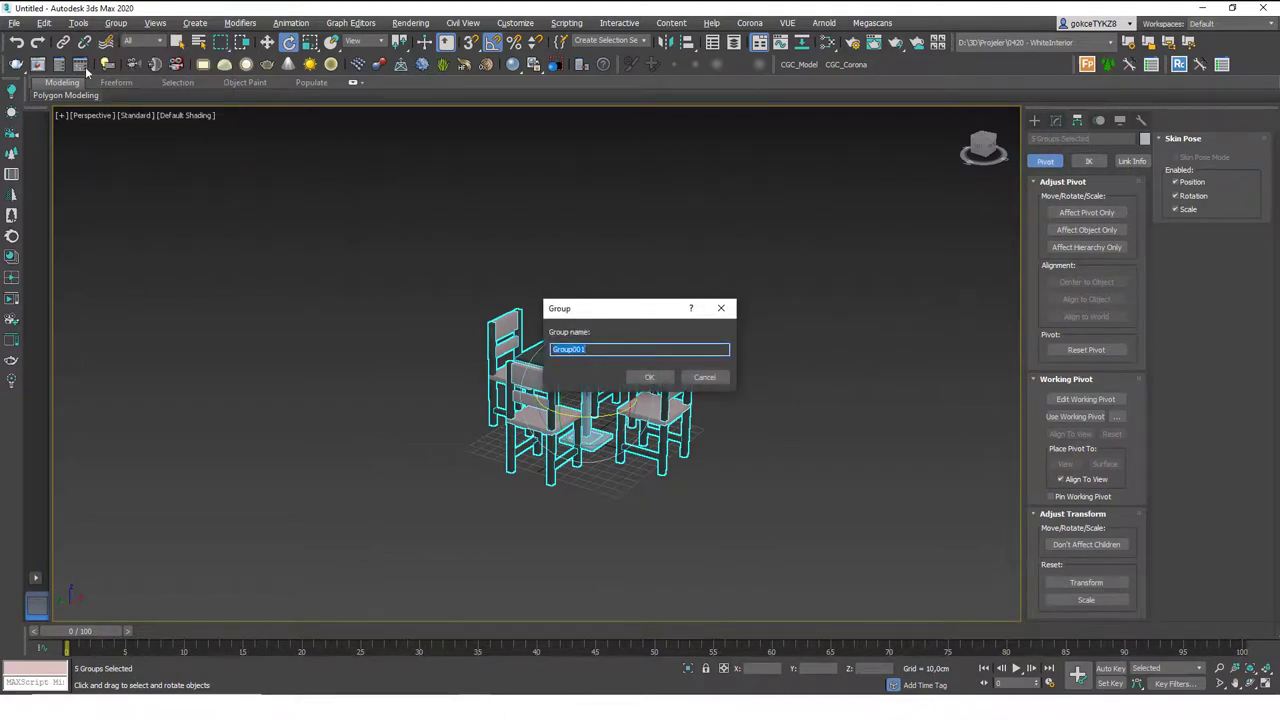
type("t")
type("ableChairGroup")
key("Return")
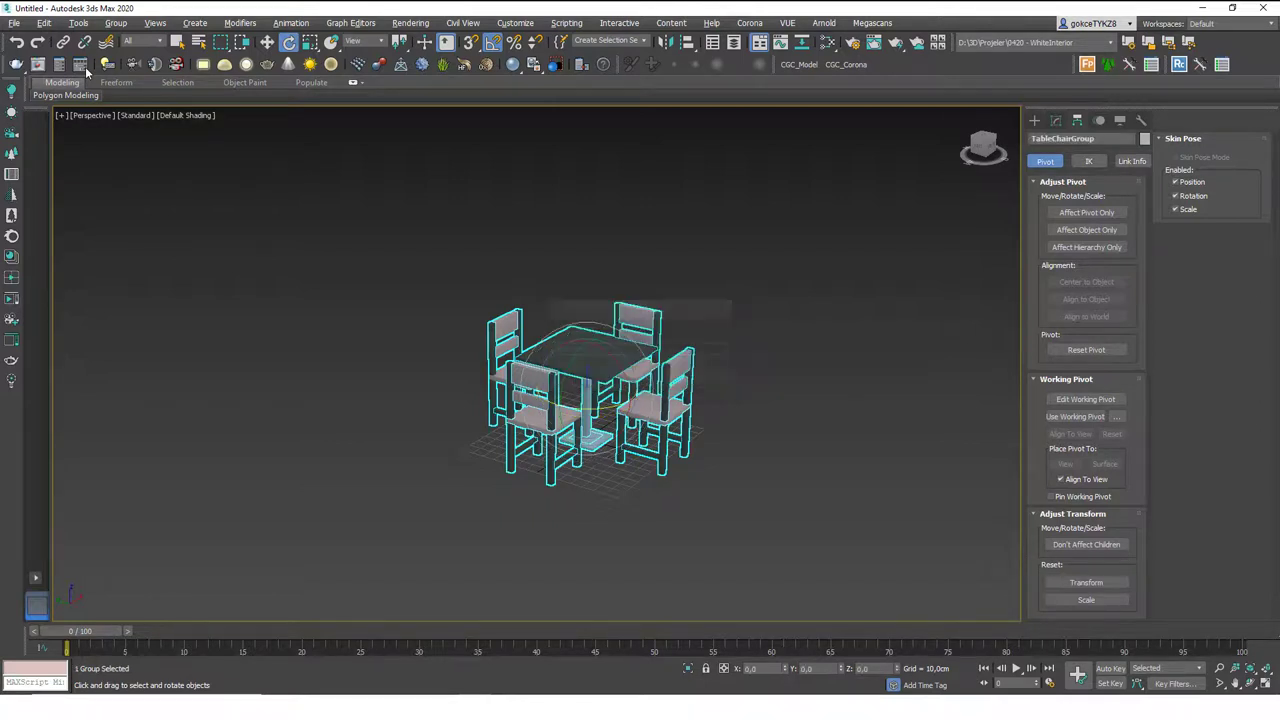
Step: Deselect and reselect the furniture set to check that table and chairs are picked as one group
left_click(850, 293)
left_click(604, 391)
middle_click_drag(604, 391, 636, 425, "alt")
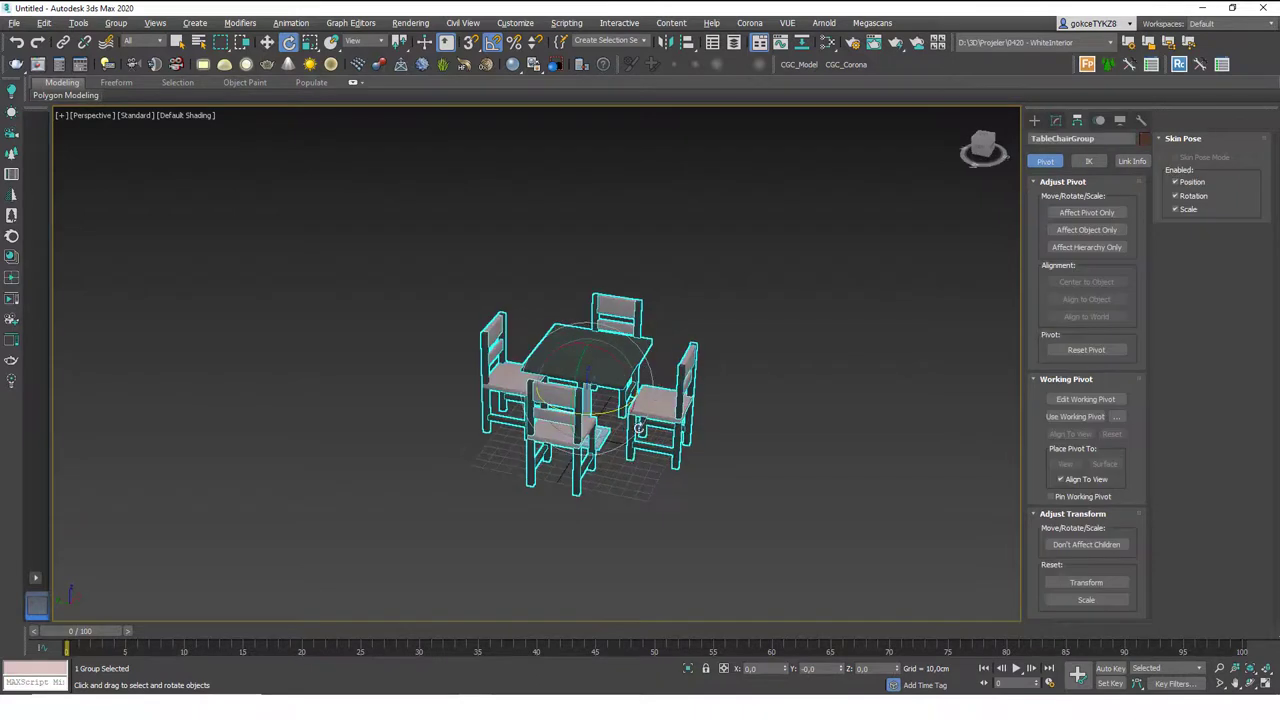
left_click(714, 362)
left_click(685, 362)
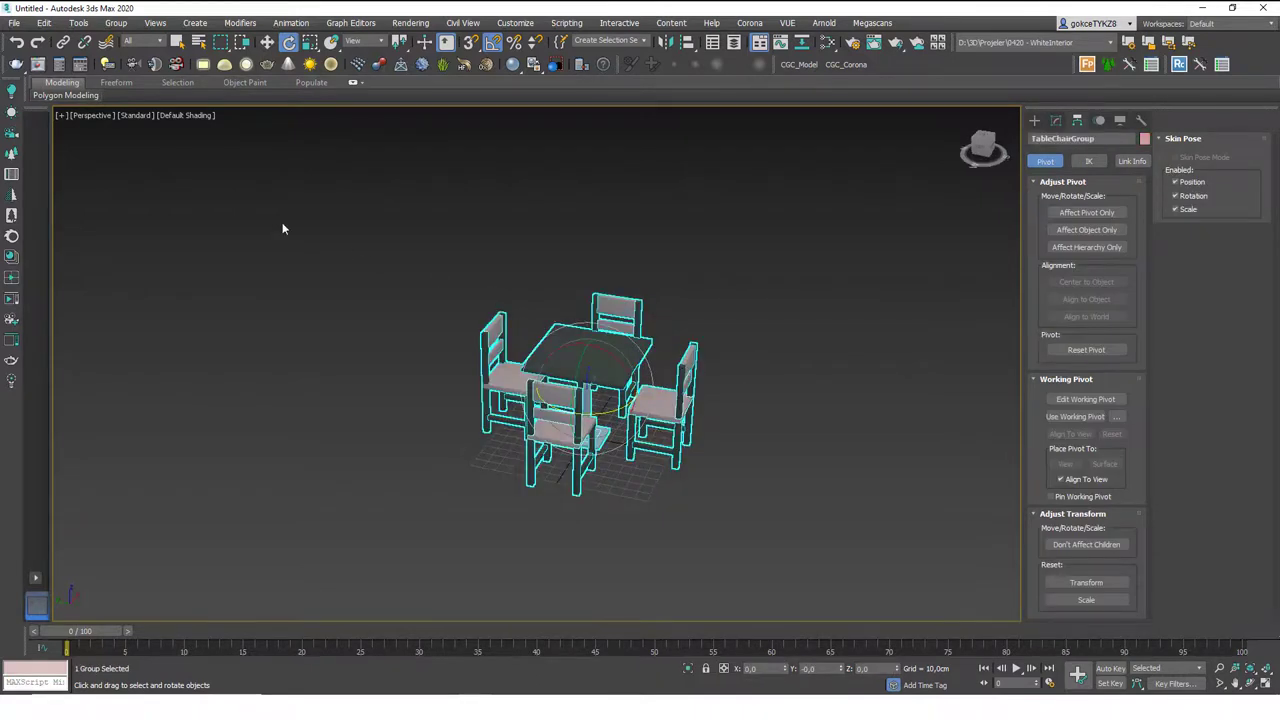
Step: Examine TableChairGroup in the Scene Explorer with its hierarchy collapsed, and close the explorer
left_click(78, 22)
left_click(107, 47)
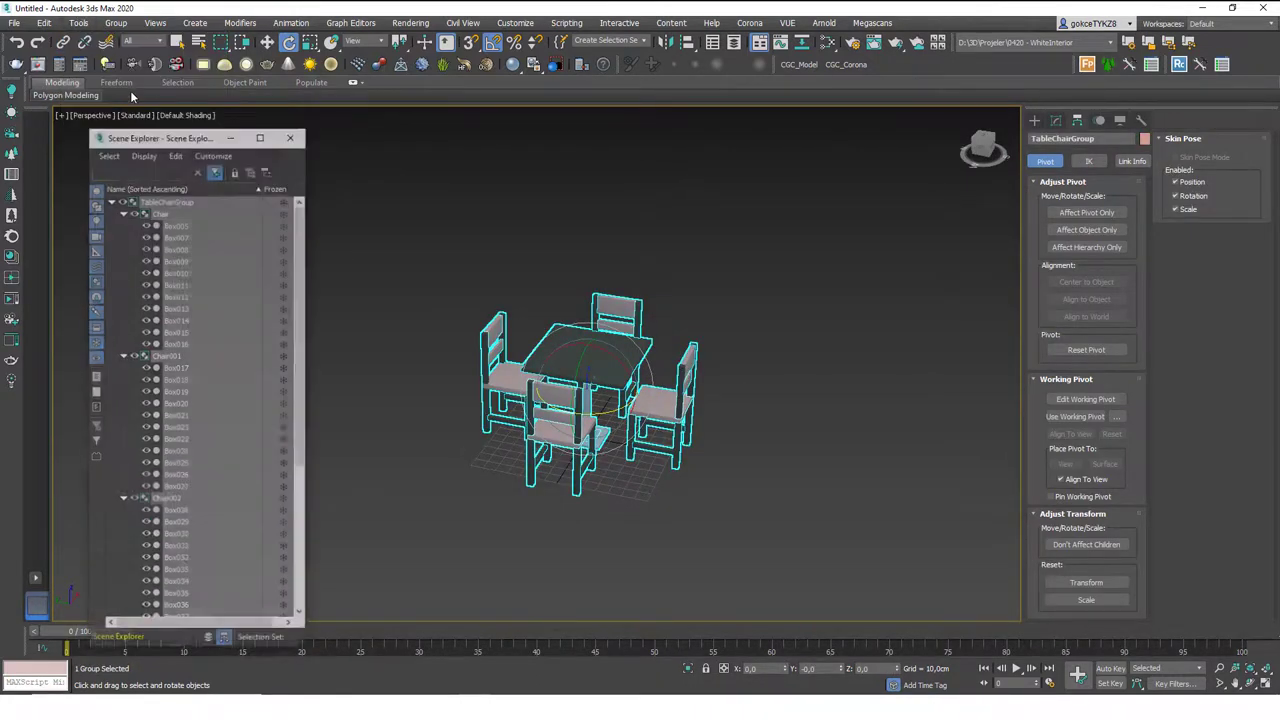
left_click(111, 200)
left_click(208, 281)
left_click(165, 201)
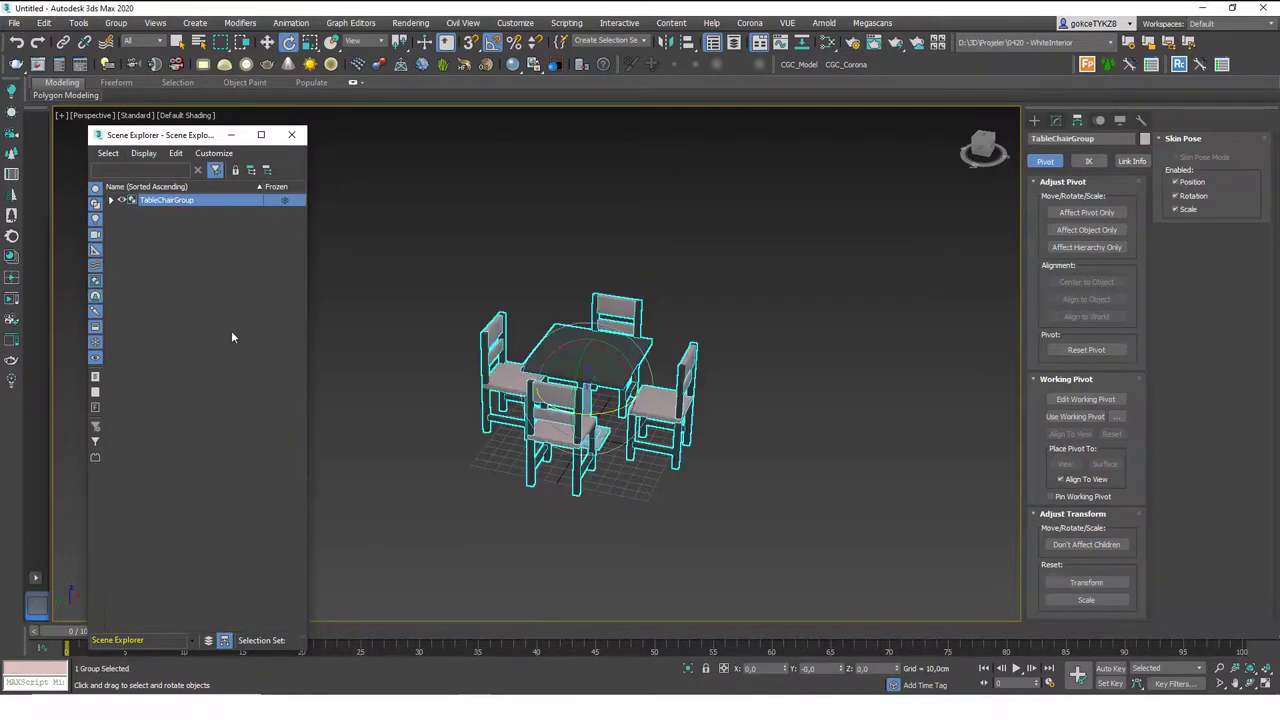
left_click(291, 134)
Step: Clone TableChairGroup along the Y axis as ten instances spaced about 230 cm apart
left_click(420, 260)
left_click(605, 371)
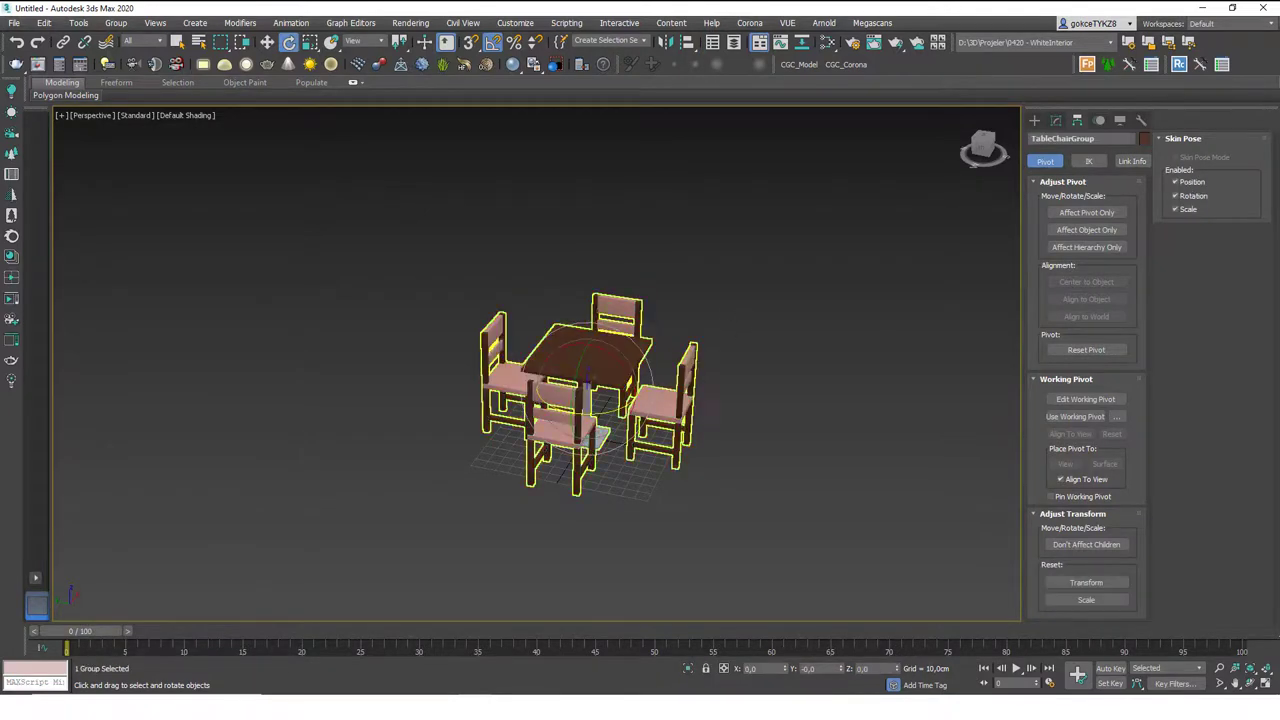
scroll(605, 371, "down", 4)
middle_click_drag(605, 371, 663, 421, "alt")
key("w")
left_click_drag(543, 371, 697, 371, "shift")
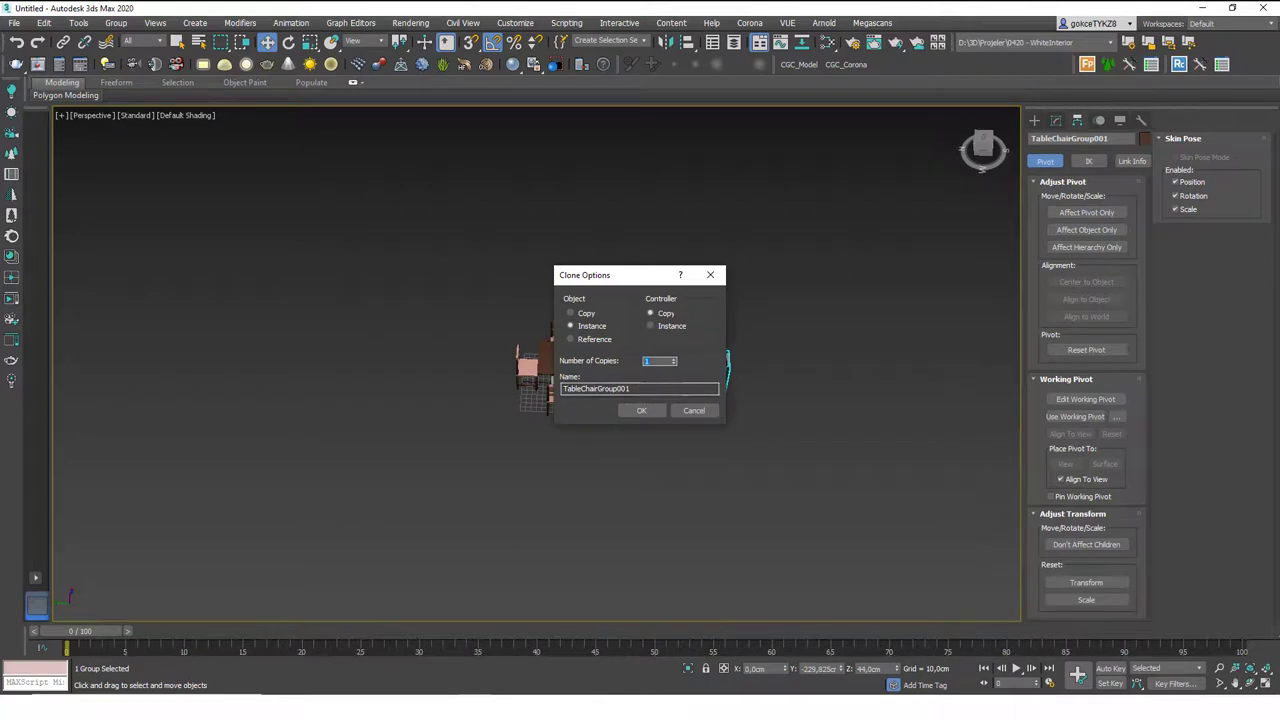
type("10")
left_click(651, 412)
left_click(598, 403)
Step: Select the whole row of table sets and clone it along the X axis as a second instanced row
middle_click_drag(638, 366, 563, 402, "alt")
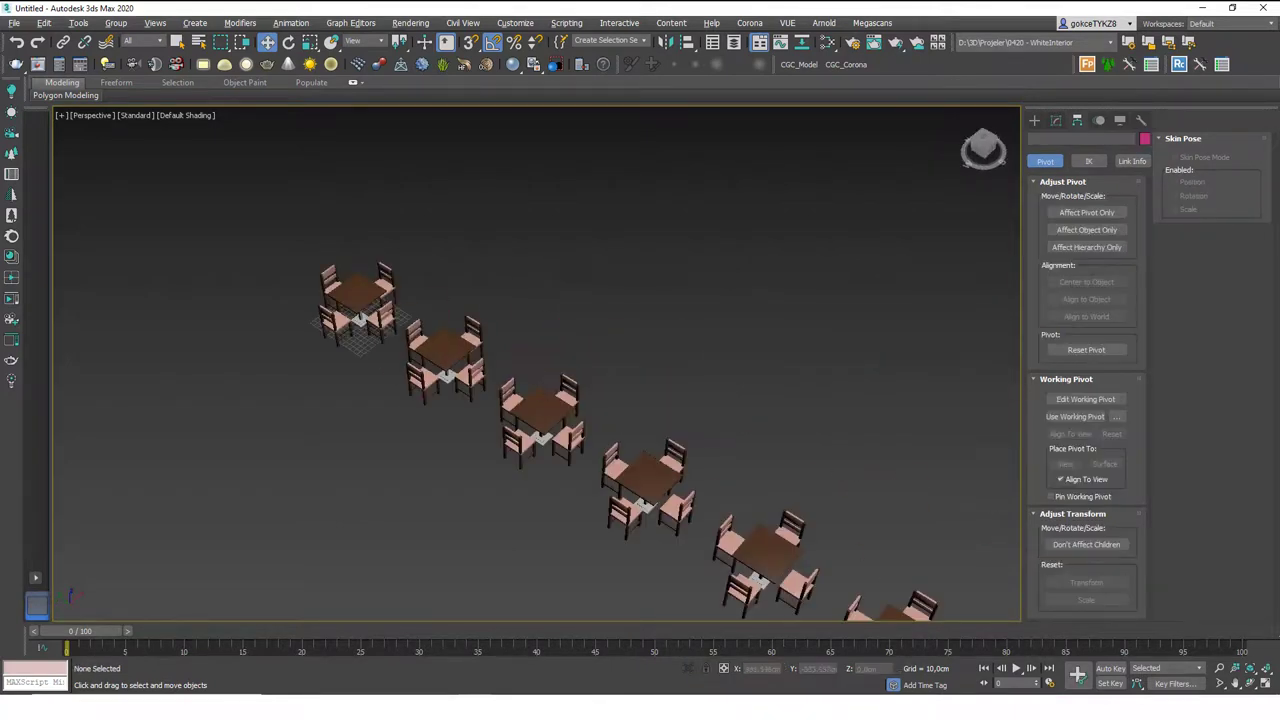
scroll(563, 403, "down", 8)
middle_click_drag(668, 483, 575, 425)
left_click_drag(374, 275, 645, 503)
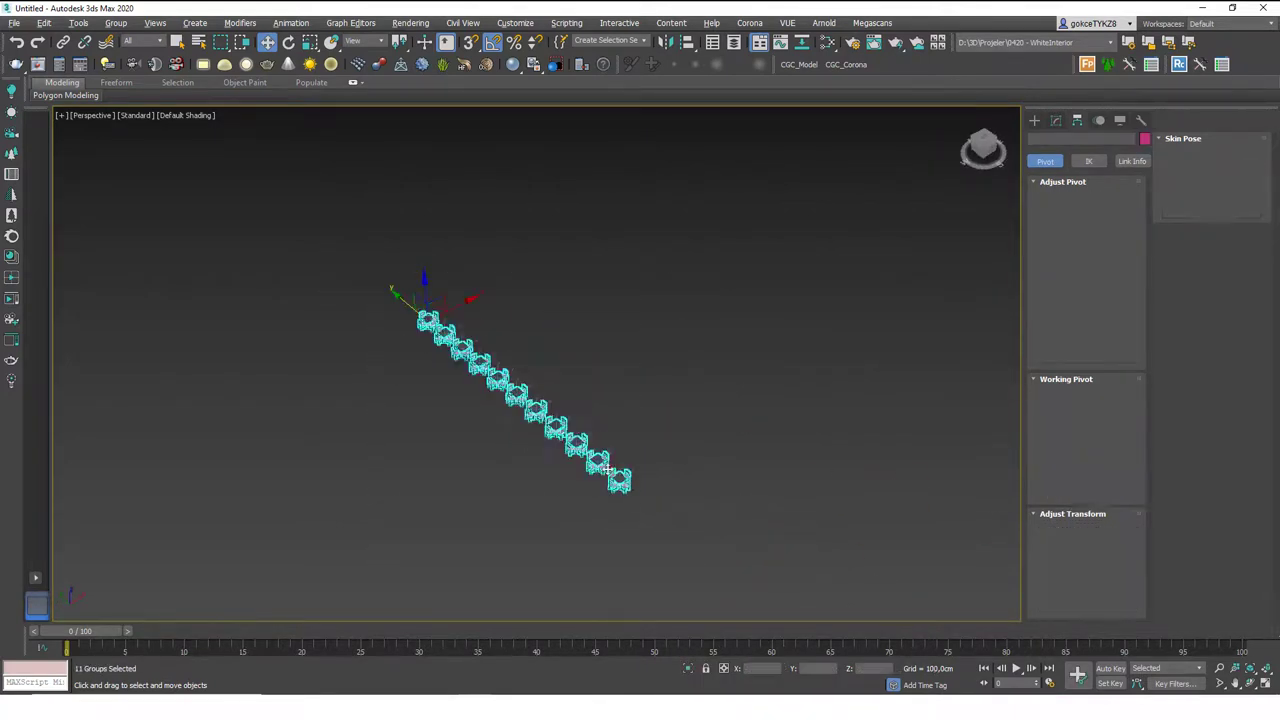
middle_click_drag(645, 503, 580, 466, "alt")
scroll(530, 346, "up", 2)
left_click_drag(493, 306, 561, 303, "shift")
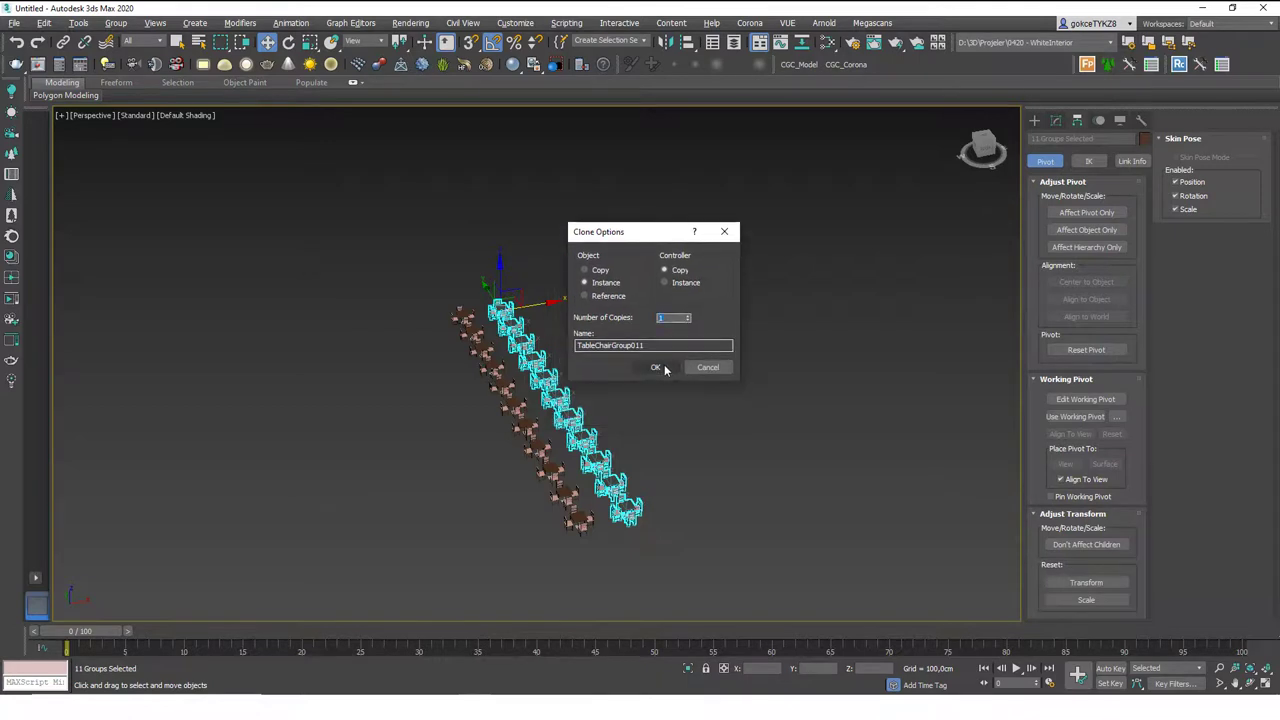
left_click(664, 365)
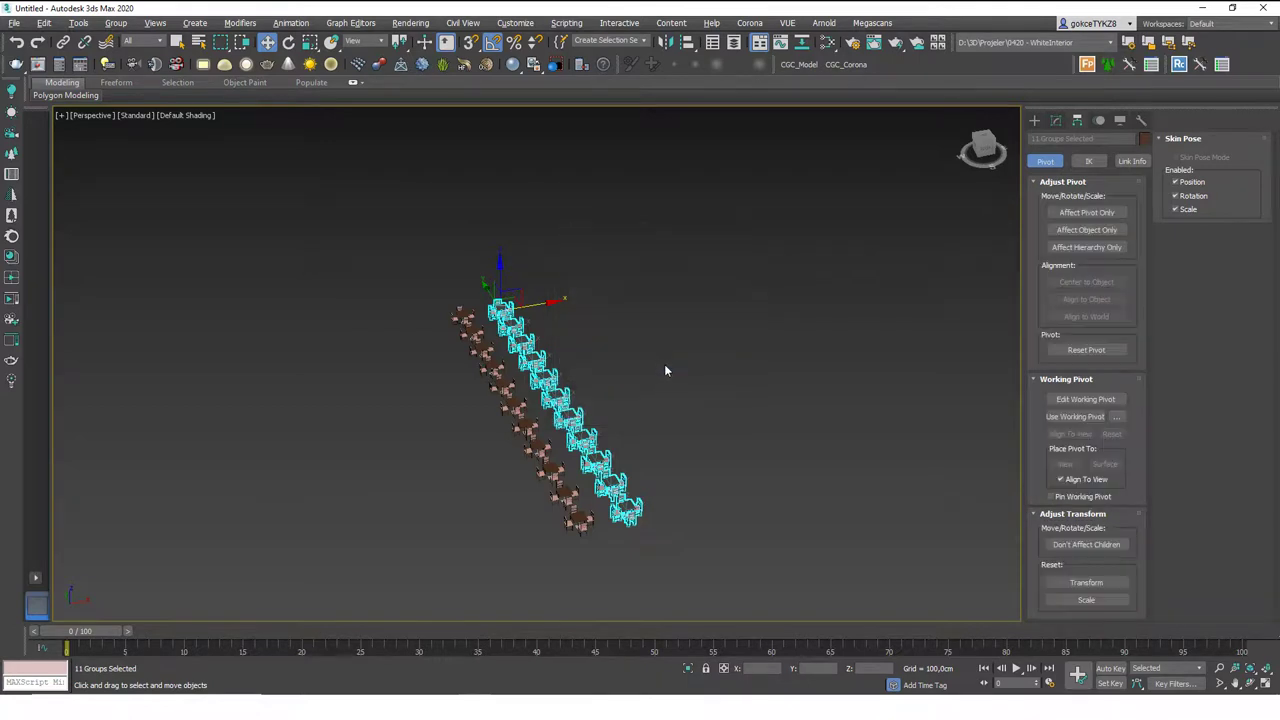
Step: View the two rows of table sets and undo both row clones, leaving only the original TableChairGroup
left_click(651, 353)
middle_click_drag(650, 357, 596, 330, "alt")
scroll(650, 366, "up", 5)
scroll(590, 343, "up", 1)
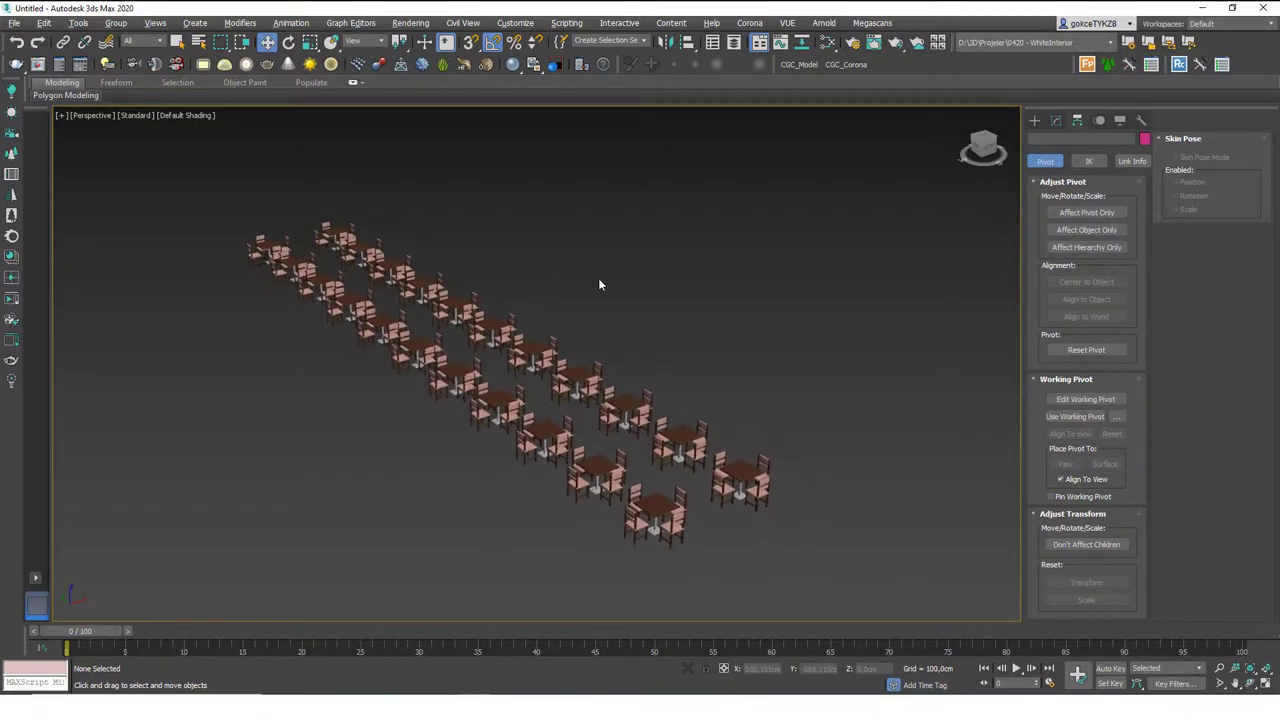
key("ctrl+z")
key("ctrl+z")
key("ctrl+z")
key("ctrl+z")
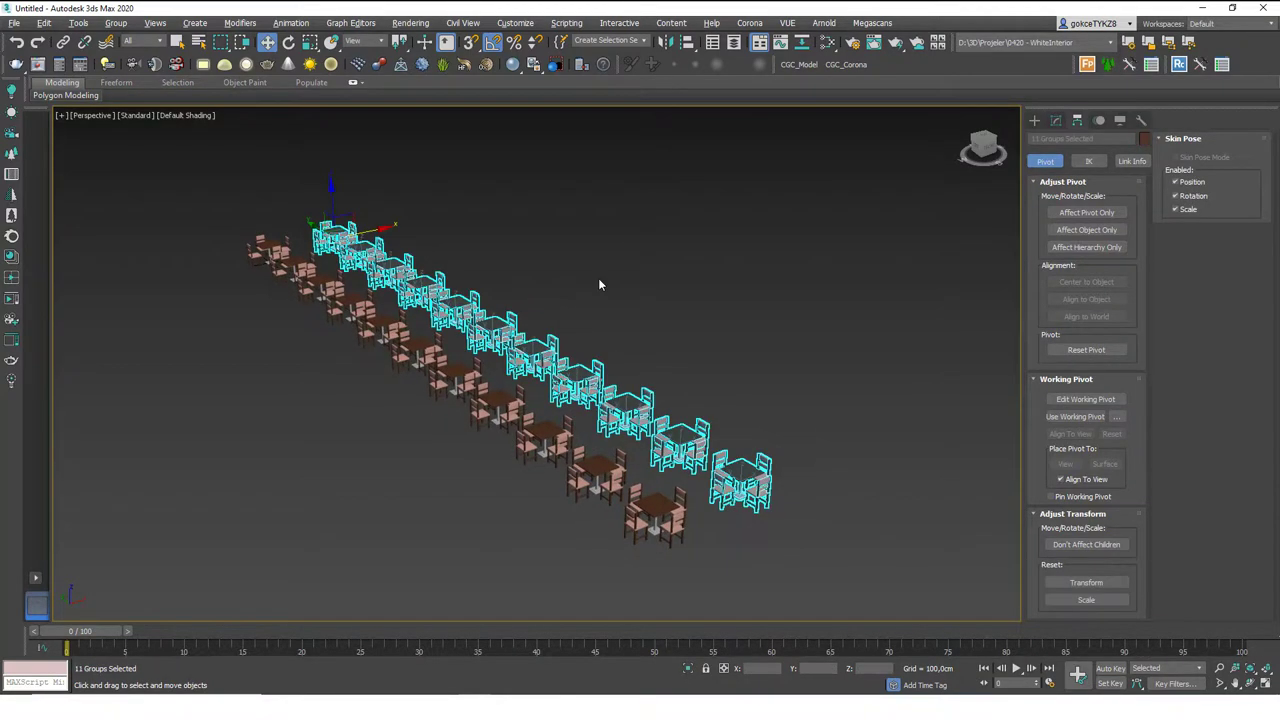
key("ctrl+z")
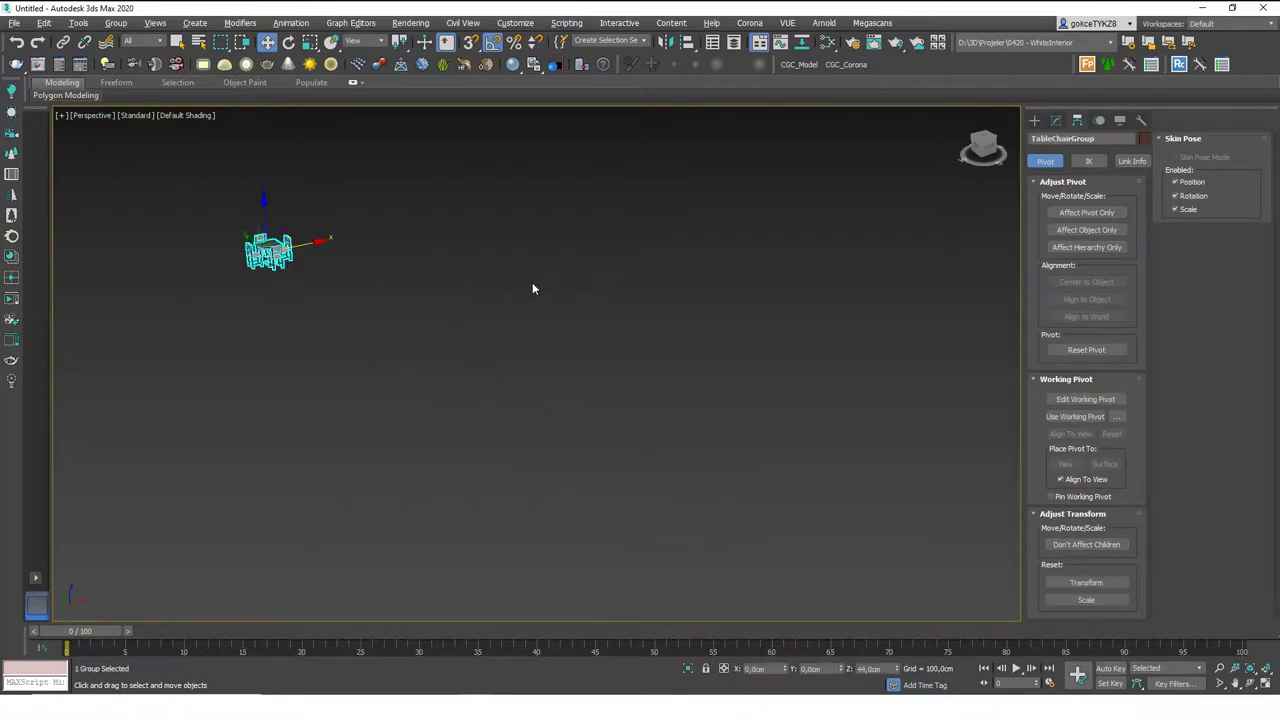
Step: Clone TableChairGroup once as an instance, offset diagonally on the ground plane to about X 111 cm
key("z")
scroll(440, 287, "down", 5)
middle_click_drag(498, 386, 539, 328, "alt")
left_click_drag(540, 335, 755, 365, "shift")
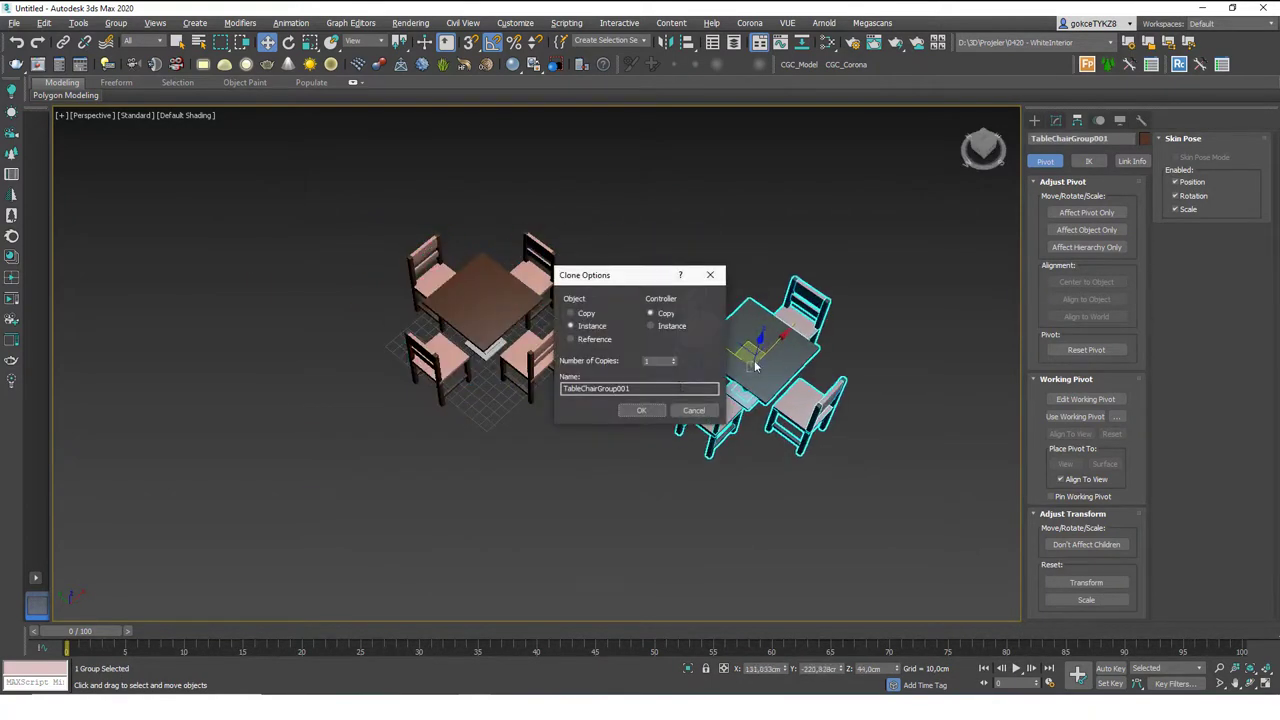
left_click(641, 410)
Step: Select both table sets and clone them as instances alongside to form a staggered two-by-two arrangement
scroll(600, 242, "down", 3)
key("ctrl+a")
middle_click_drag(649, 327, 530, 402)
left_click_drag(630, 427, 760, 306, "shift")
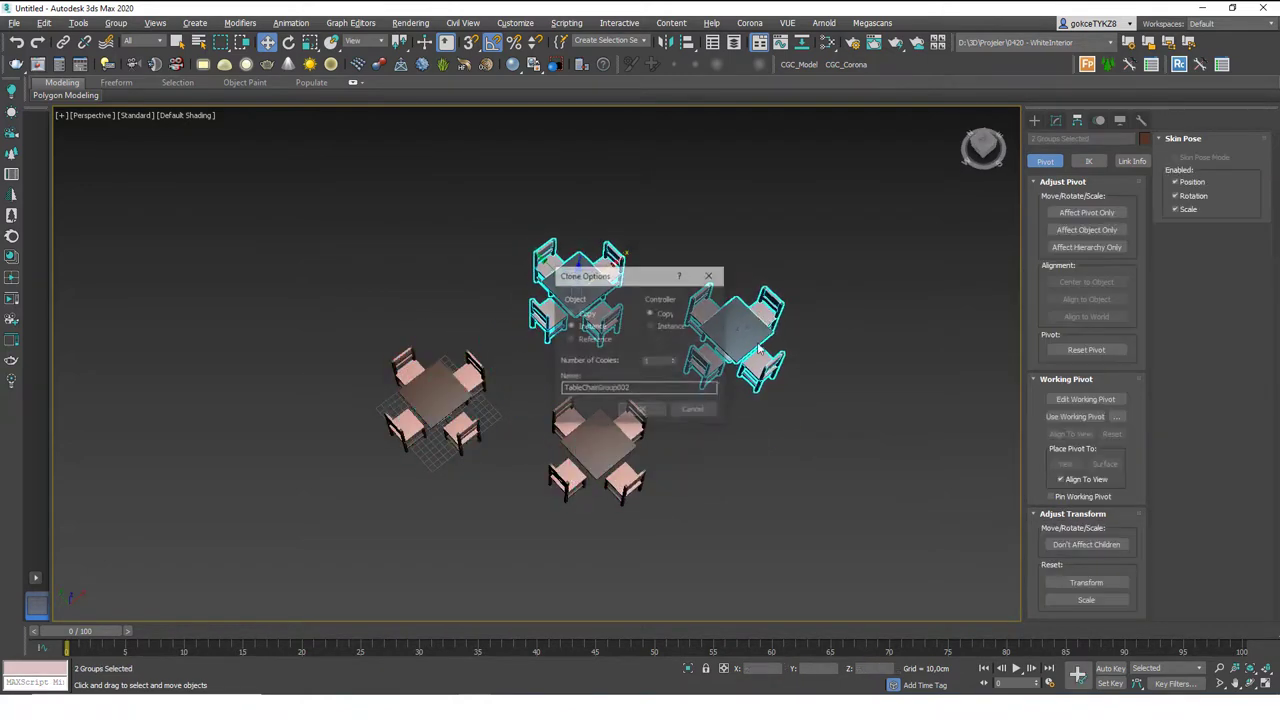
left_click(643, 410)
left_click(715, 440)
middle_click_drag(630, 378, 791, 346, "alt")
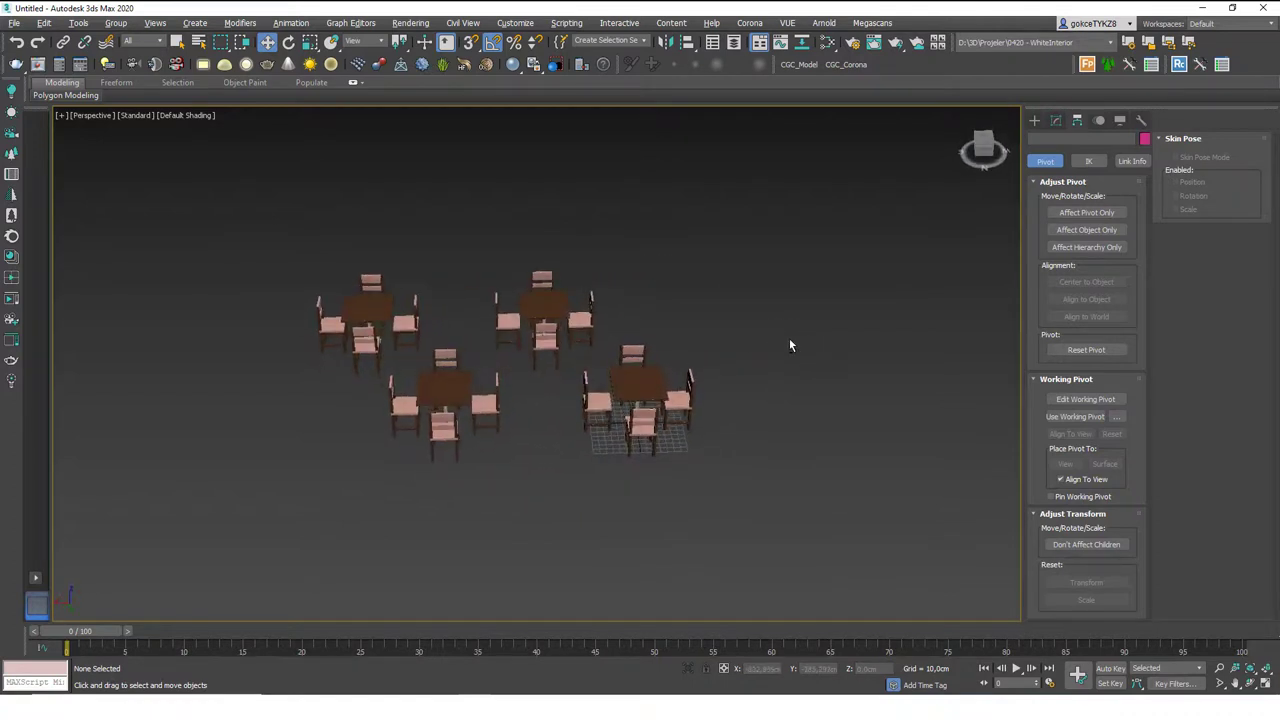
mouse_move(628, 342)
middle_mouse_down()
mouse_move(655, 369)
mouse_move(640, 320)
middle_mouse_up()
scroll(640, 358, "up", 3)
scroll(660, 290, "up", 2)
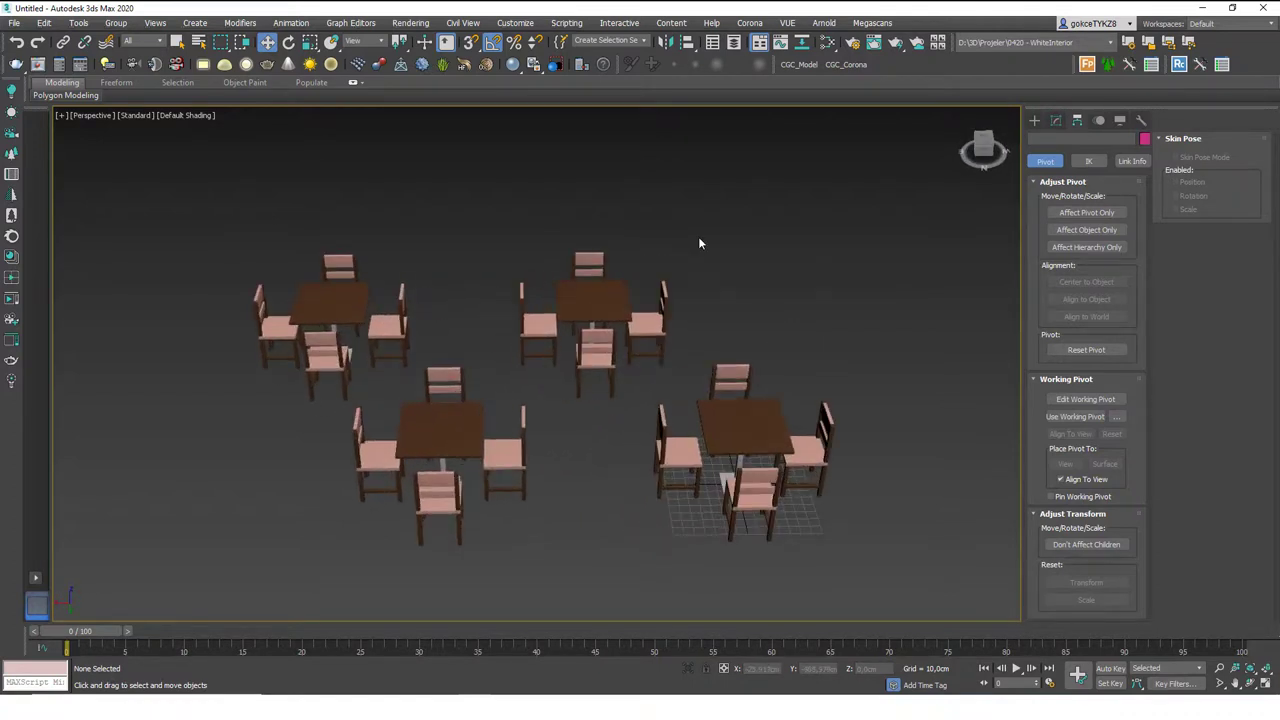